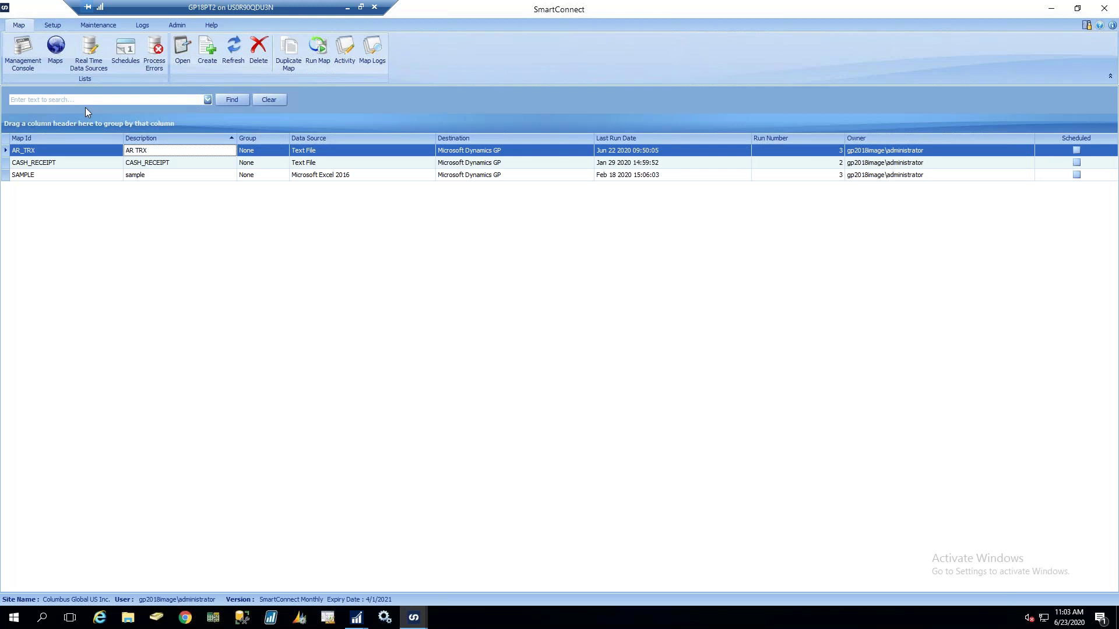
# Open the Schedule List to see the maps AR_TRX, CASH_RECEIPT and SAMPLE, with AR_TRX scheduled
pyautogui.click(123, 57)
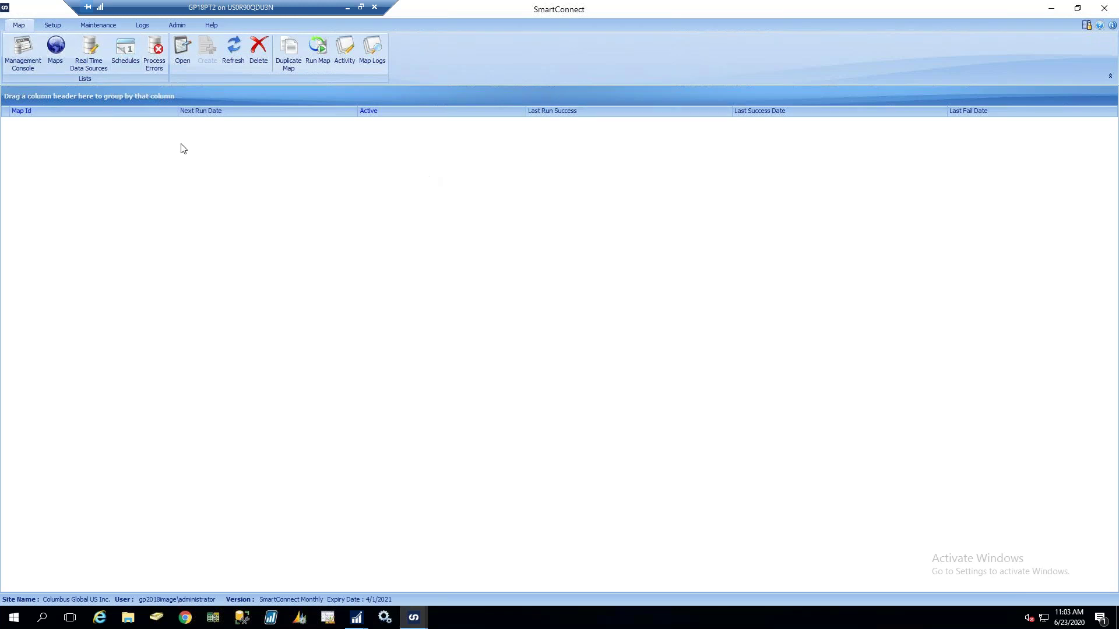
pyautogui.click(57, 51)
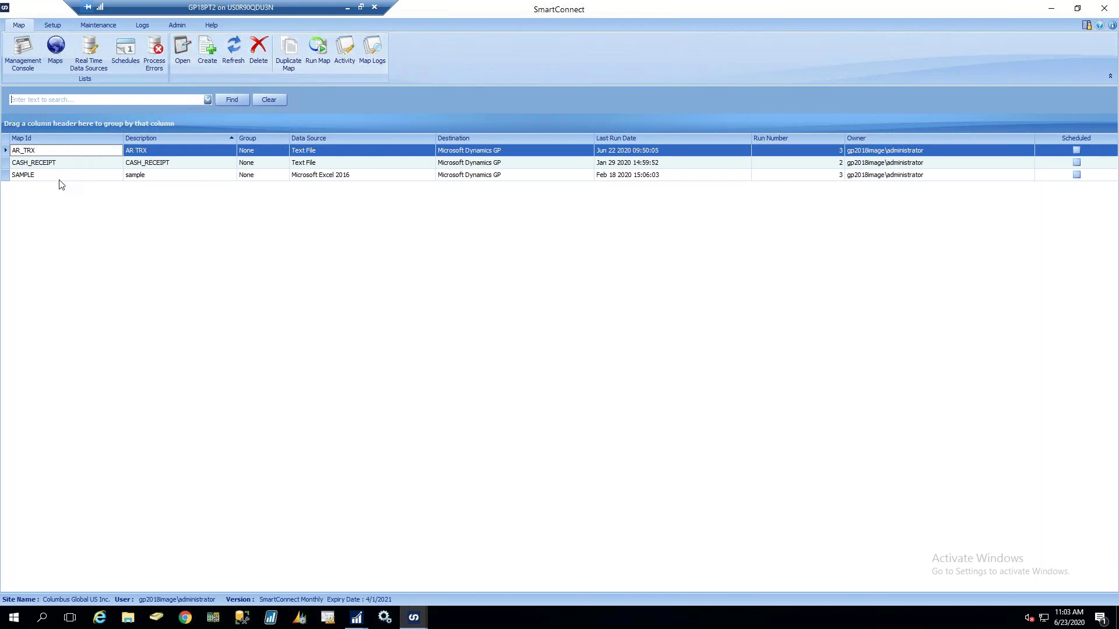
pyautogui.click(233, 52)
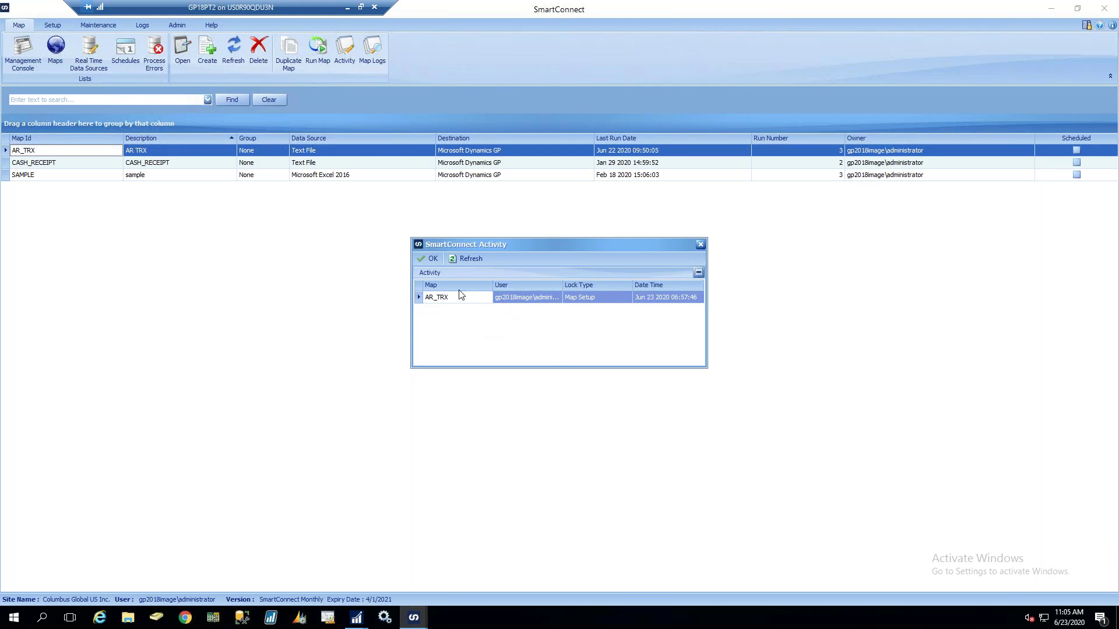
pyautogui.click(701, 244)
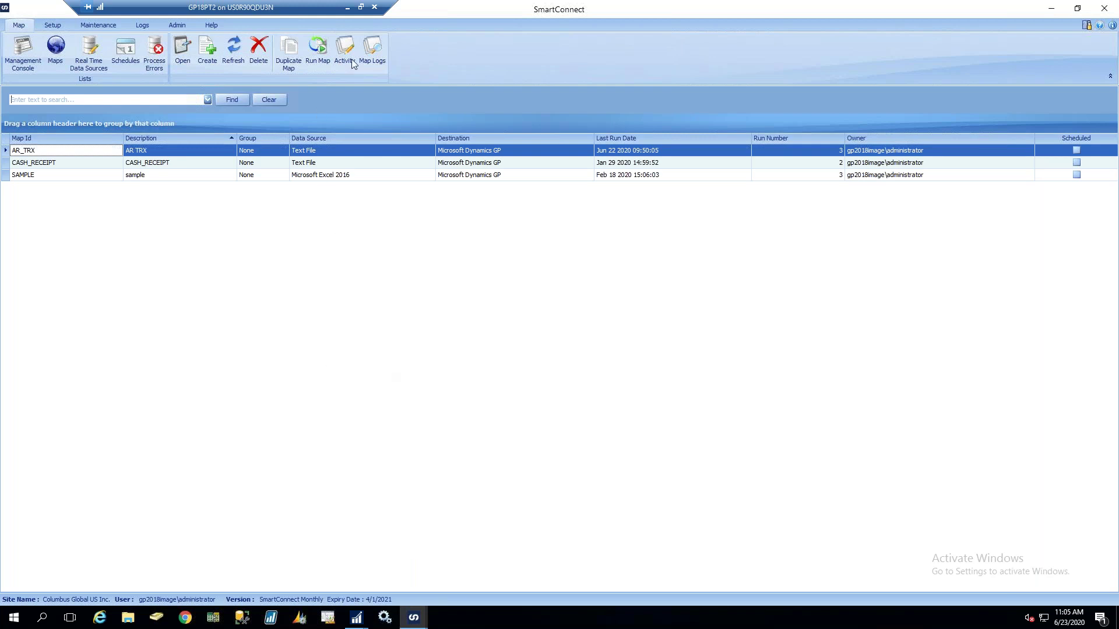
pyautogui.click(379, 50)
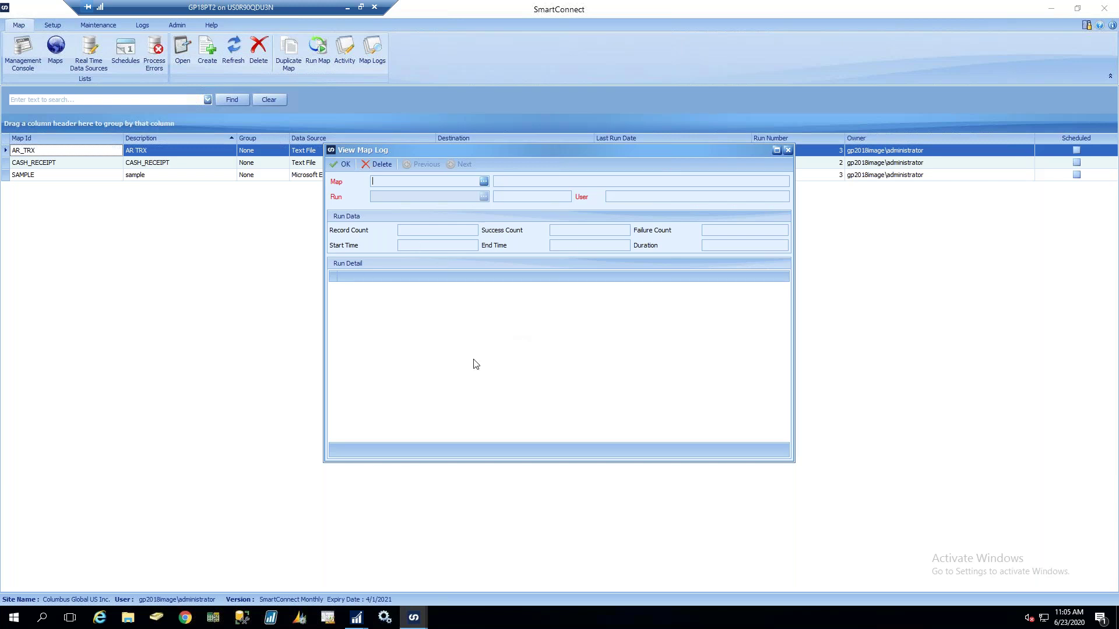
pyautogui.click(341, 164)
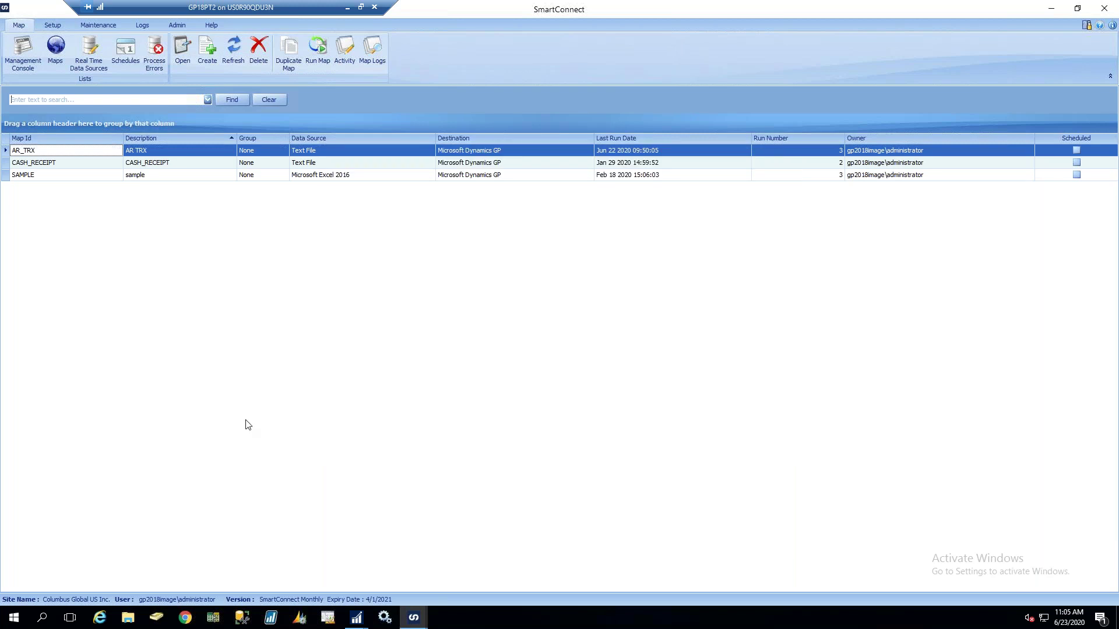
pyautogui.click(57, 29)
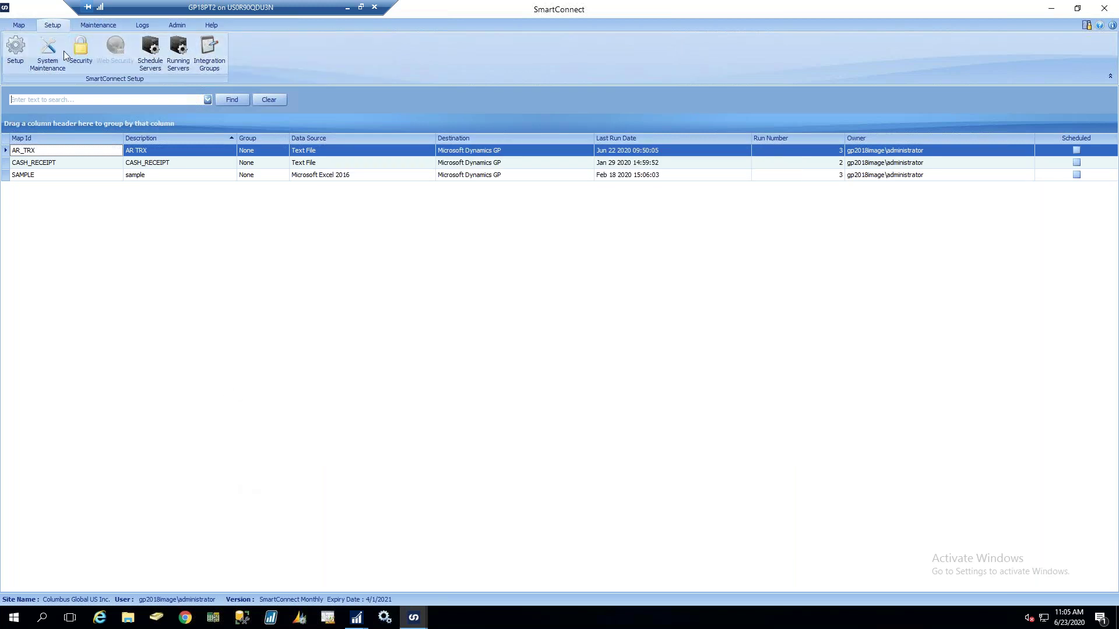
# Review the SmartConnect Dynamics GP Connector settings in Setup, then view the E-mail Settings
pyautogui.click(16, 51)
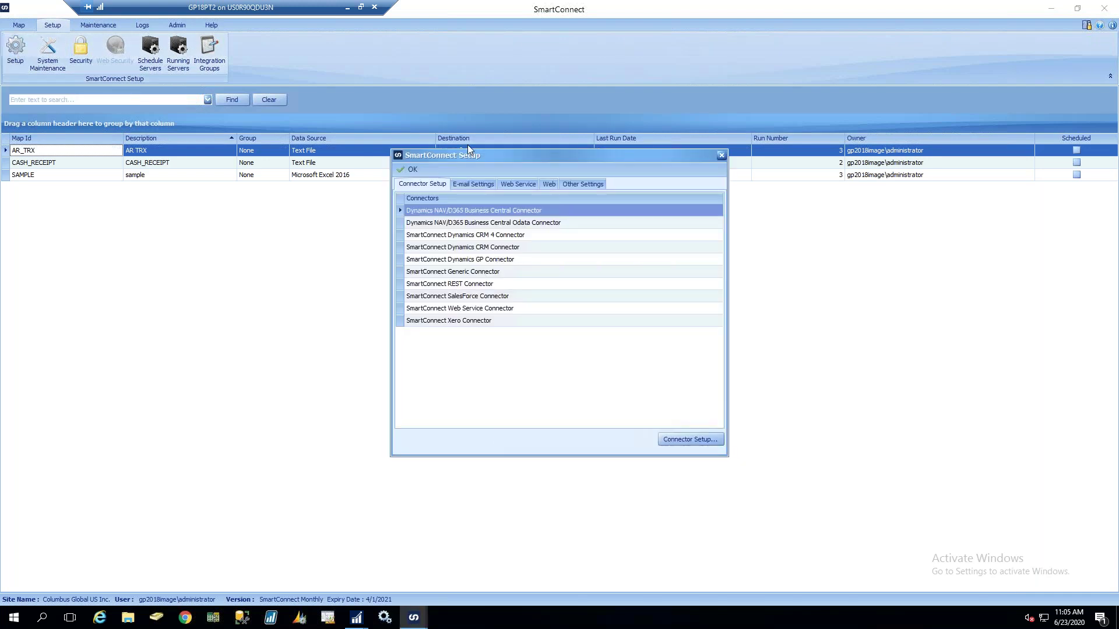
pyautogui.click(520, 260)
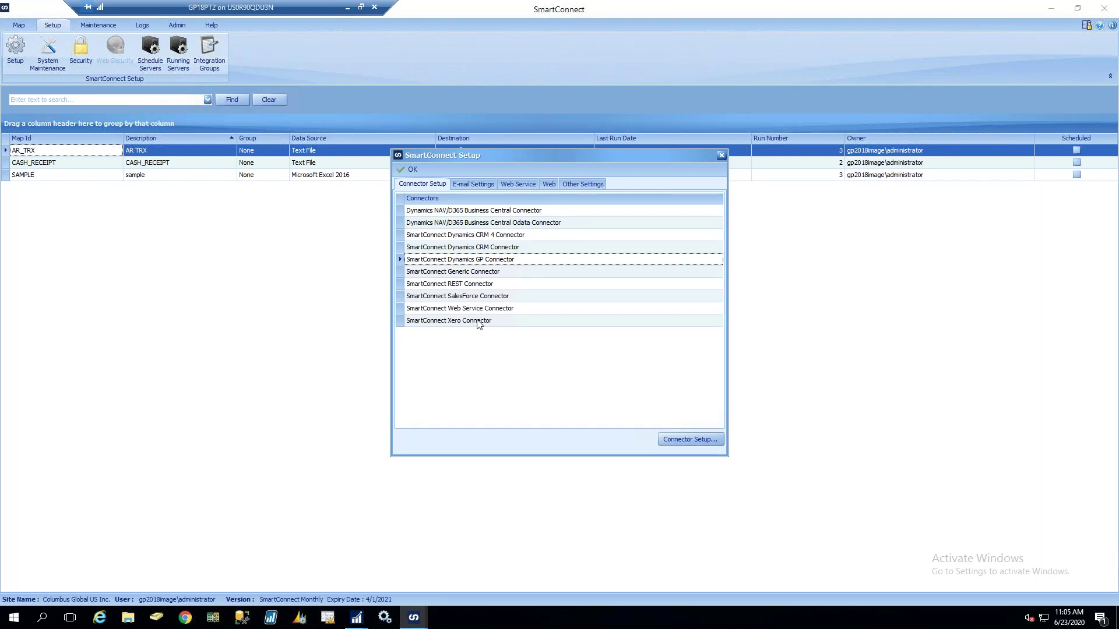
pyautogui.doubleClick(450, 261)
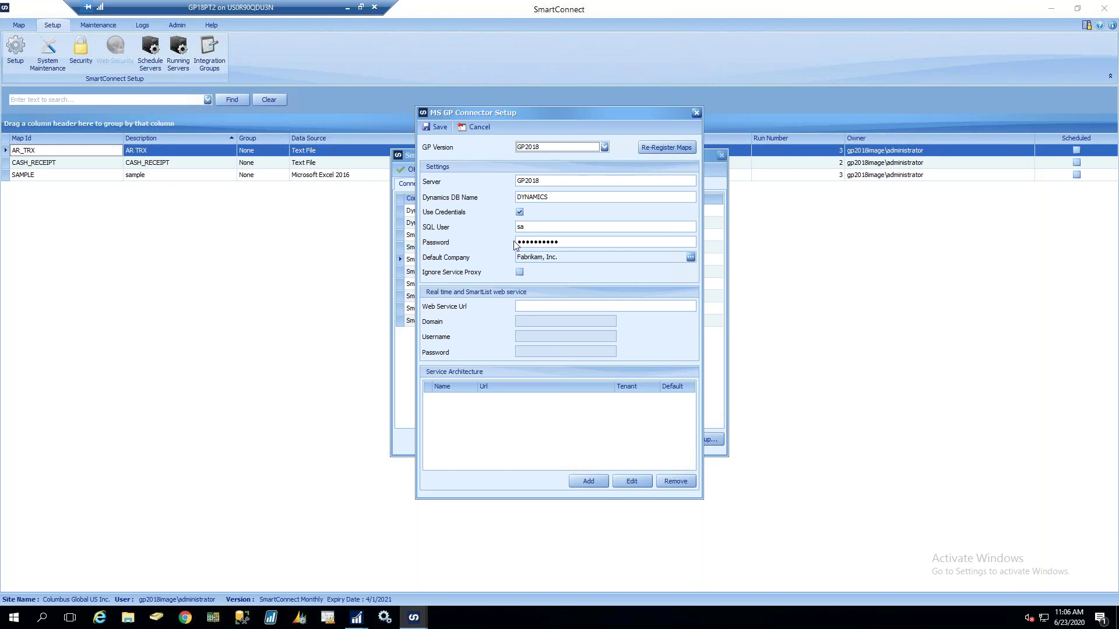
pyautogui.click(553, 180)
pyautogui.click(479, 128)
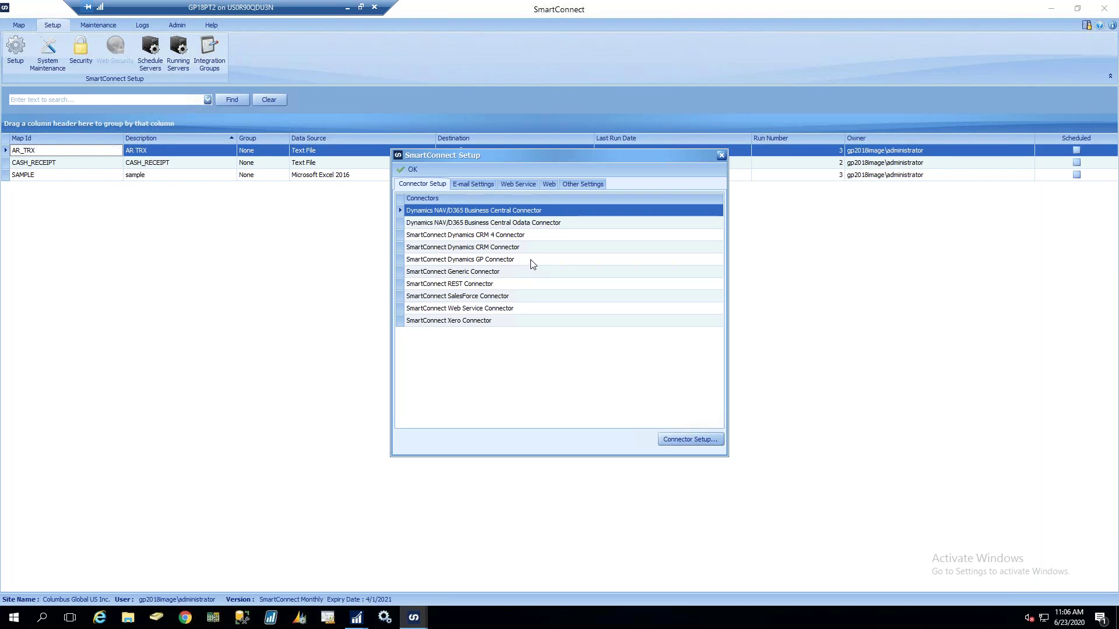
pyautogui.doubleClick(531, 260)
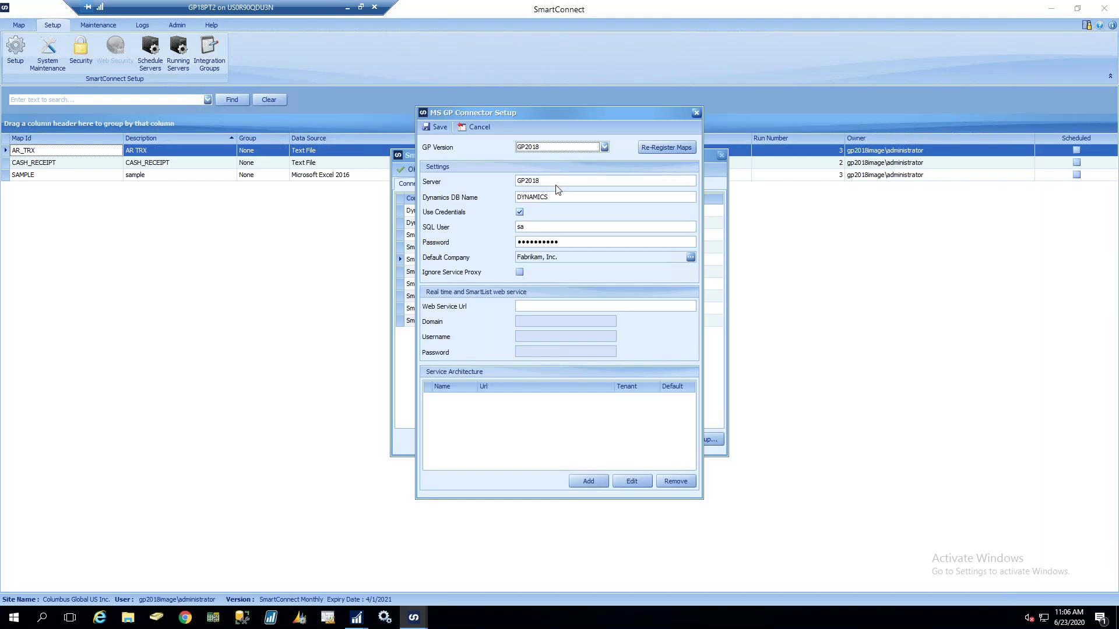
pyautogui.click(696, 114)
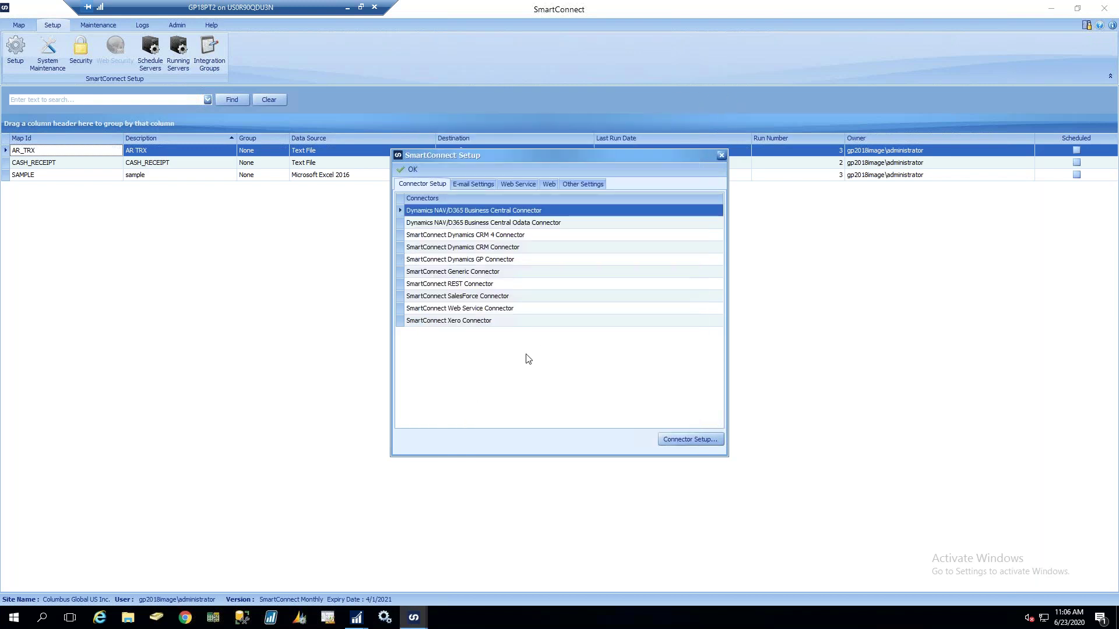
pyautogui.click(472, 184)
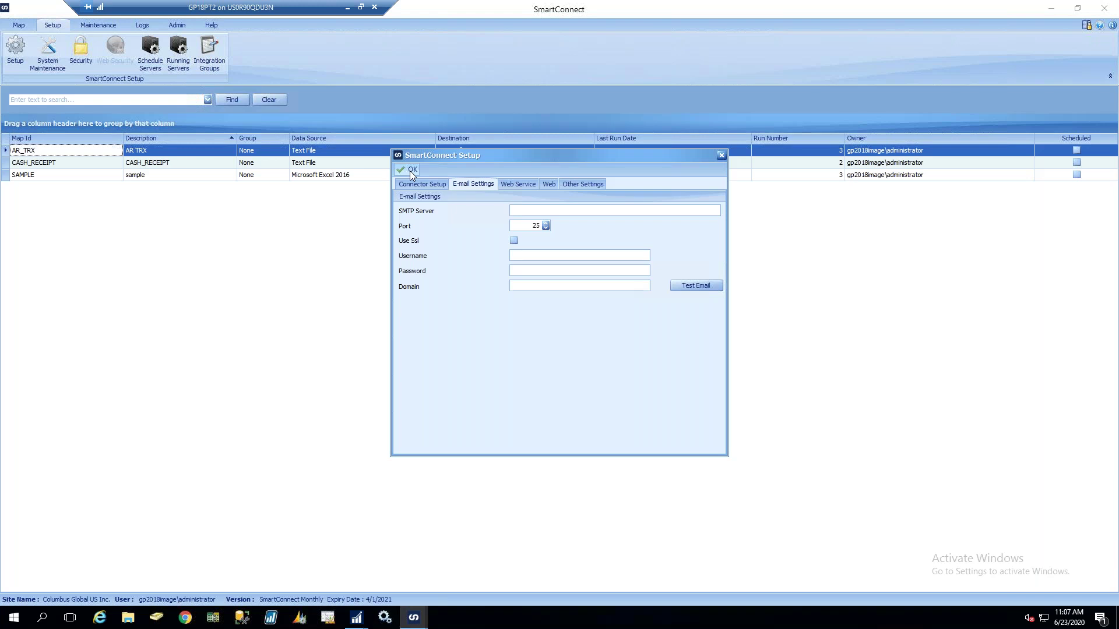
# Close the Setup window to return to the AR_TRX, CASH_RECEIPT and SAMPLE map list
pyautogui.click(412, 170)
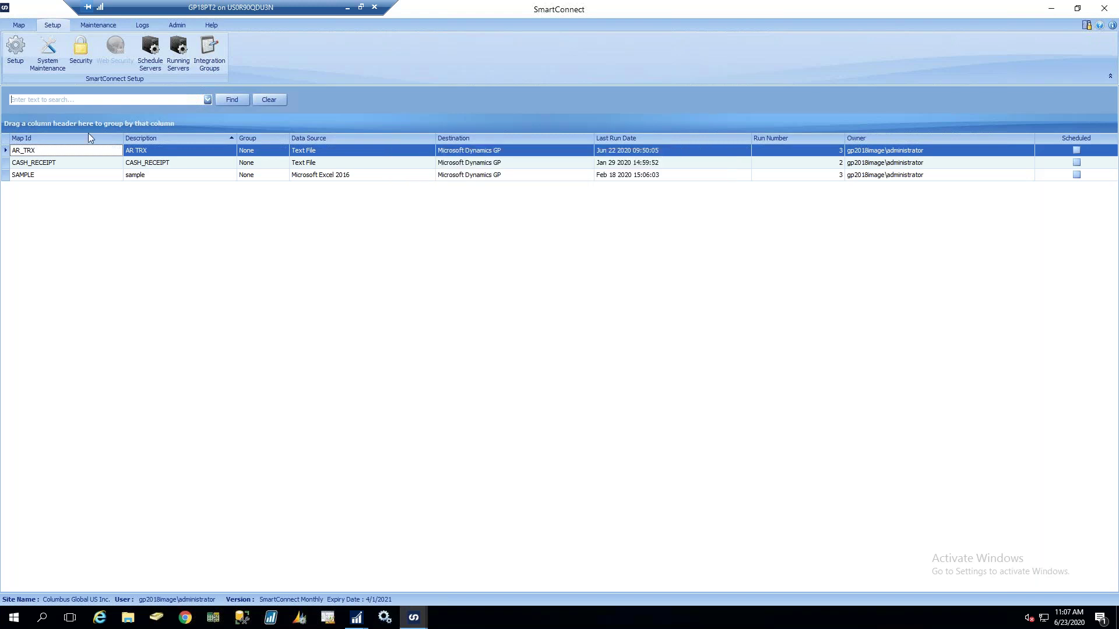
pyautogui.click(81, 50)
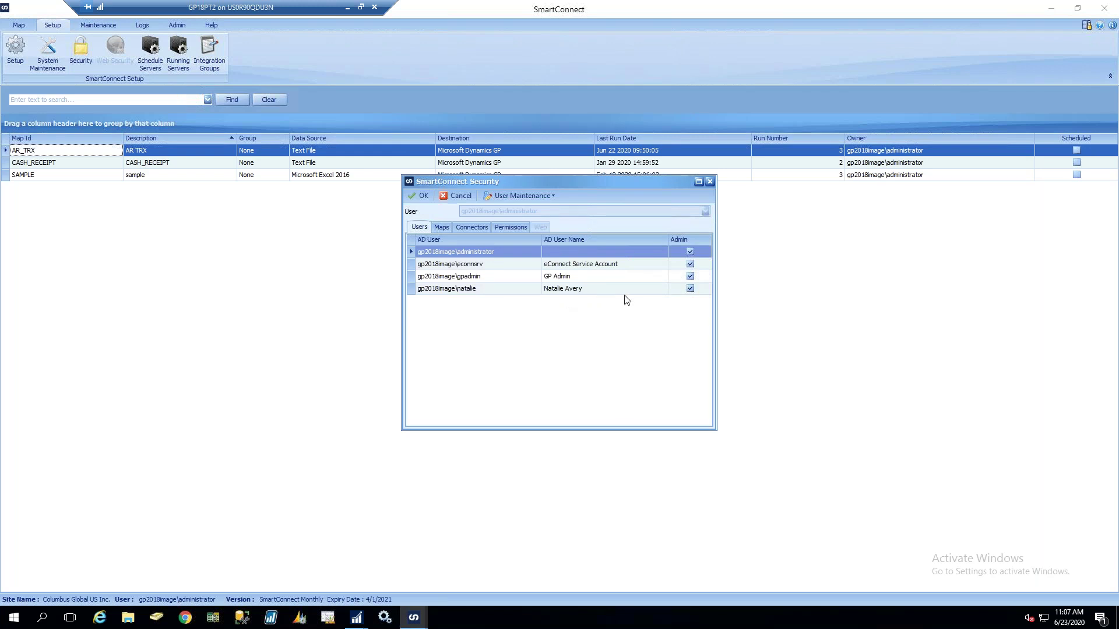
# Uncheck Admin for the last user in Security and view which maps they may access
pyautogui.click(516, 196)
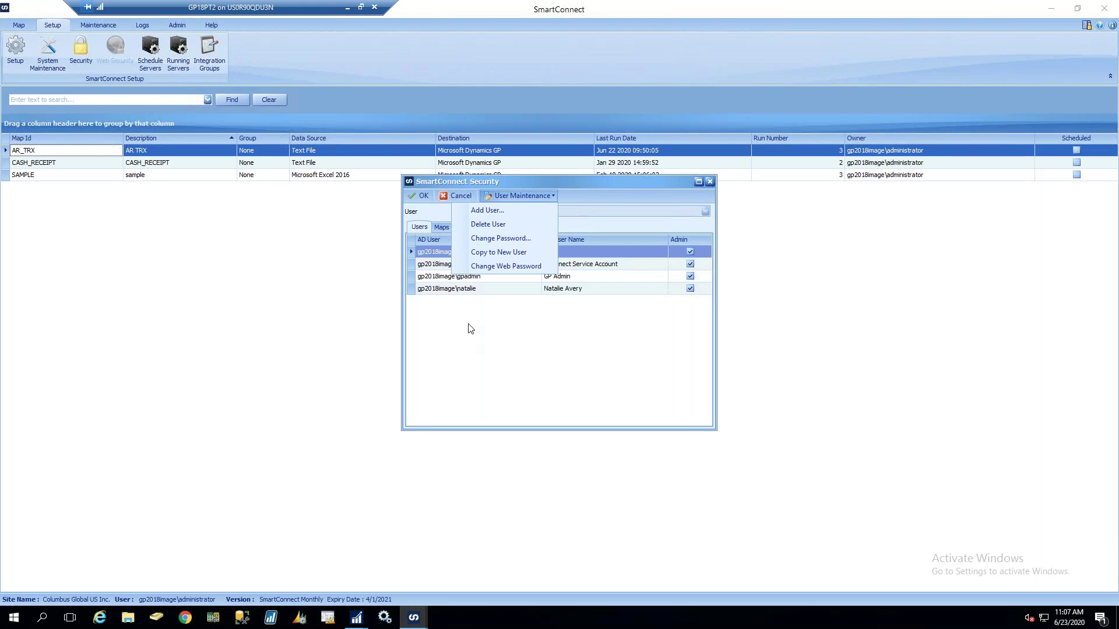
pyautogui.click(505, 373)
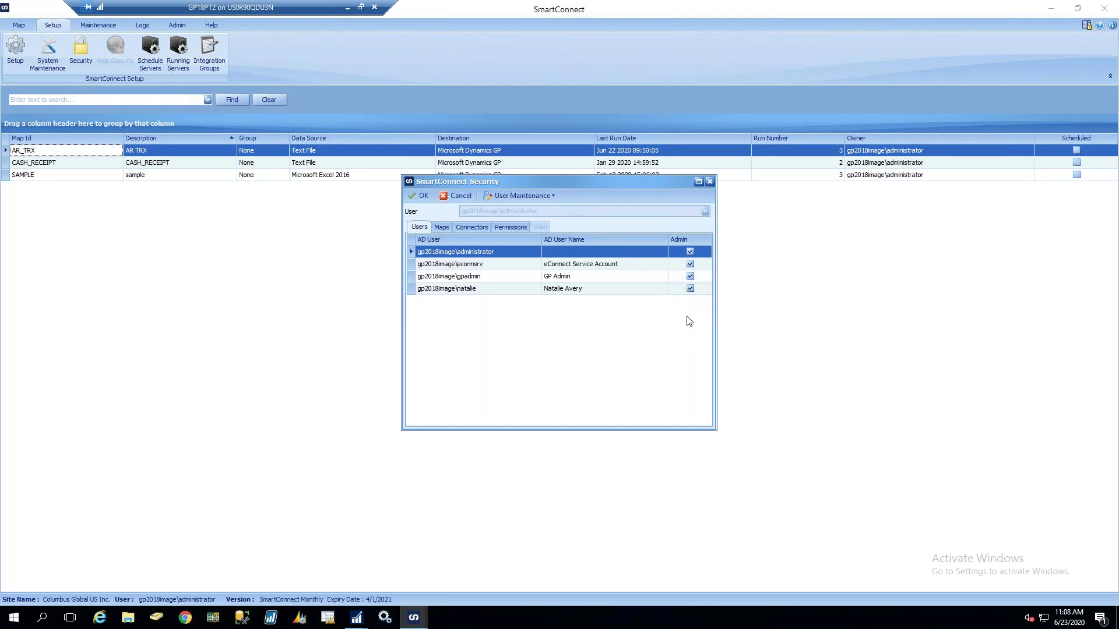
pyautogui.click(691, 290)
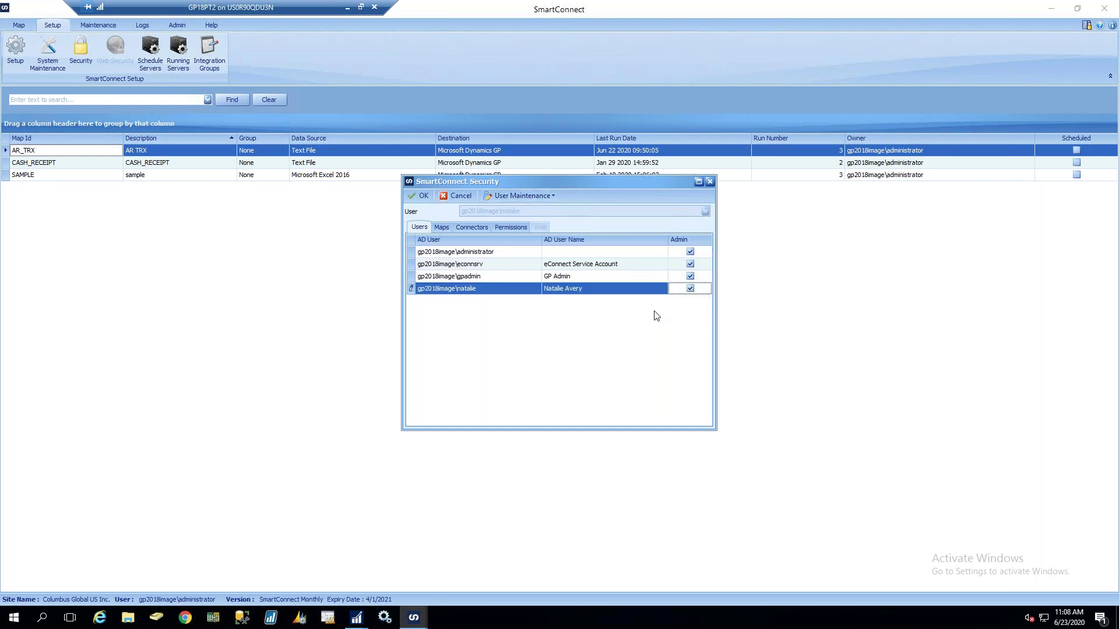
pyautogui.click(690, 288)
pyautogui.click(441, 227)
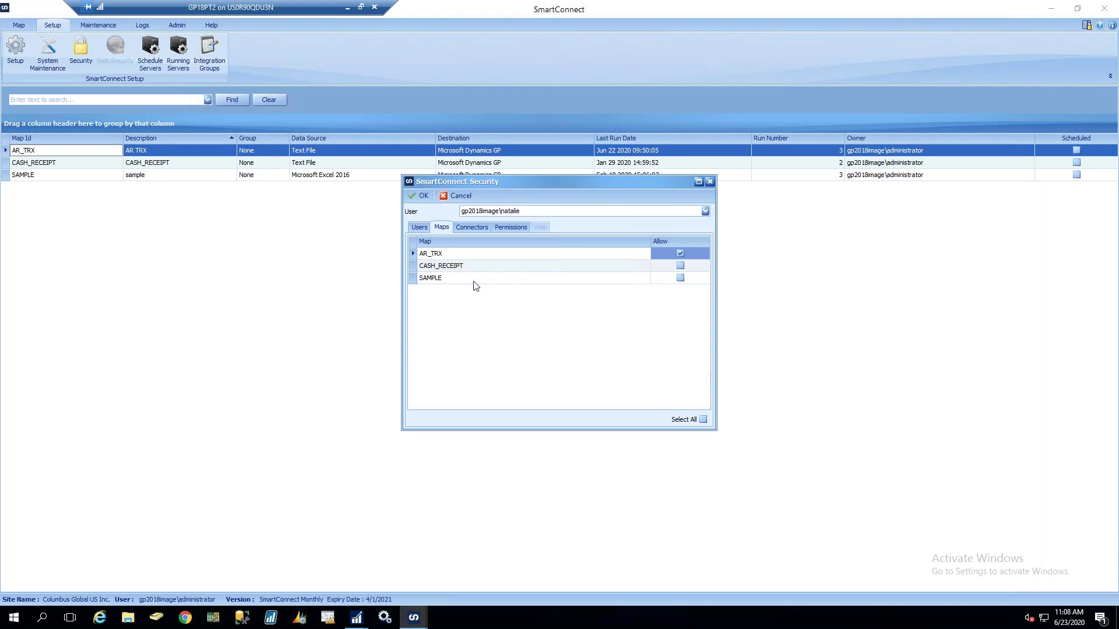
# Grant the last user the SmartConnect Dynamics GP Connector plus Run Maps and View Logs permissions
pyautogui.click(472, 227)
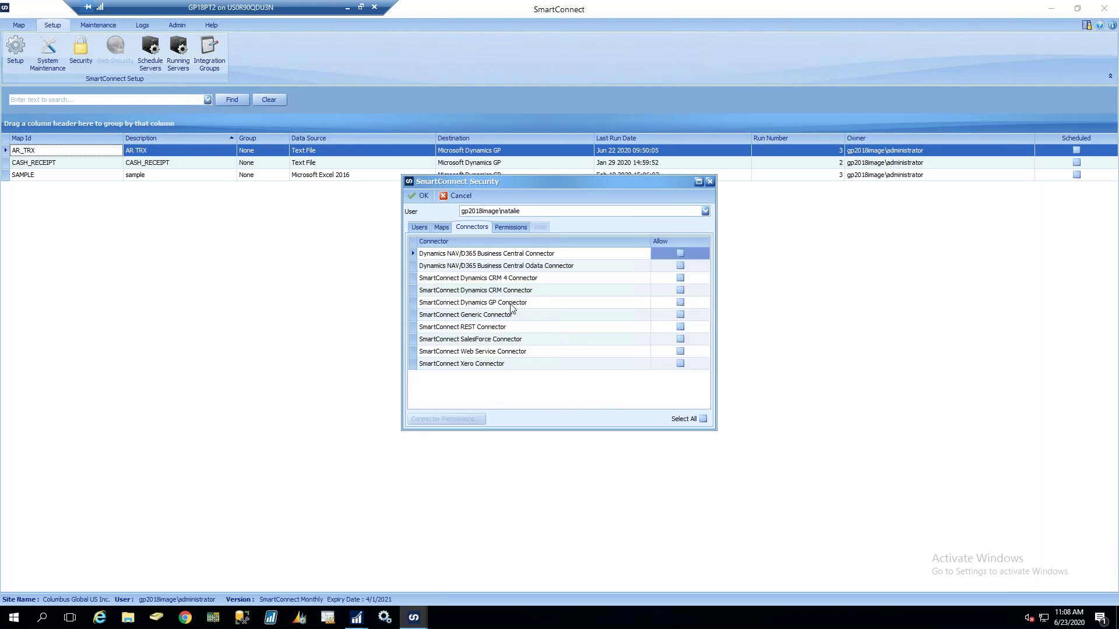
pyautogui.click(680, 301)
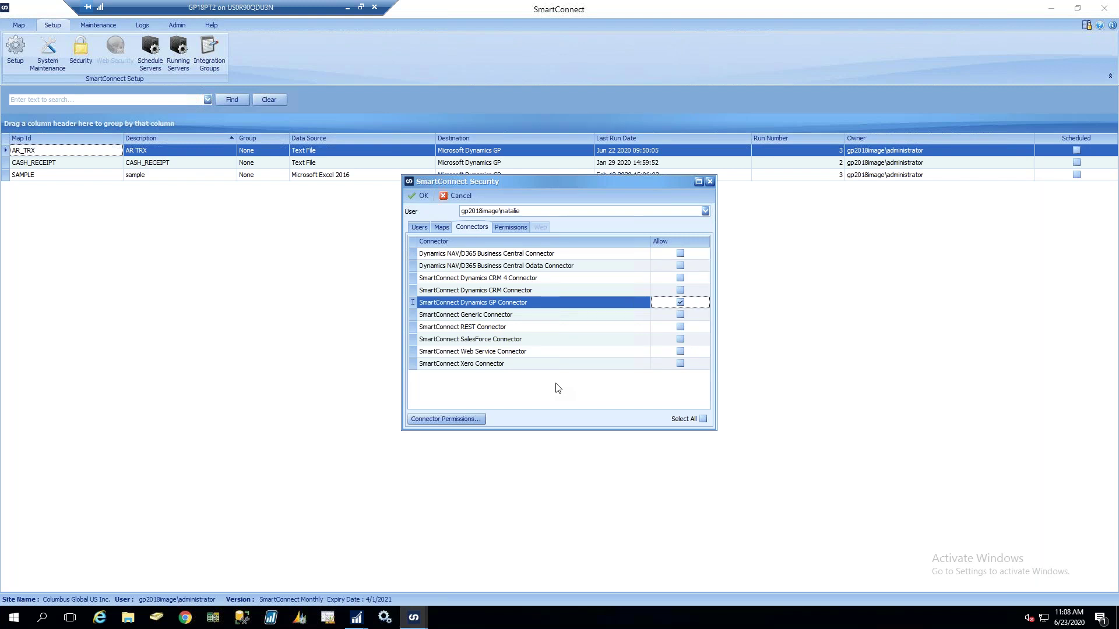
pyautogui.click(511, 227)
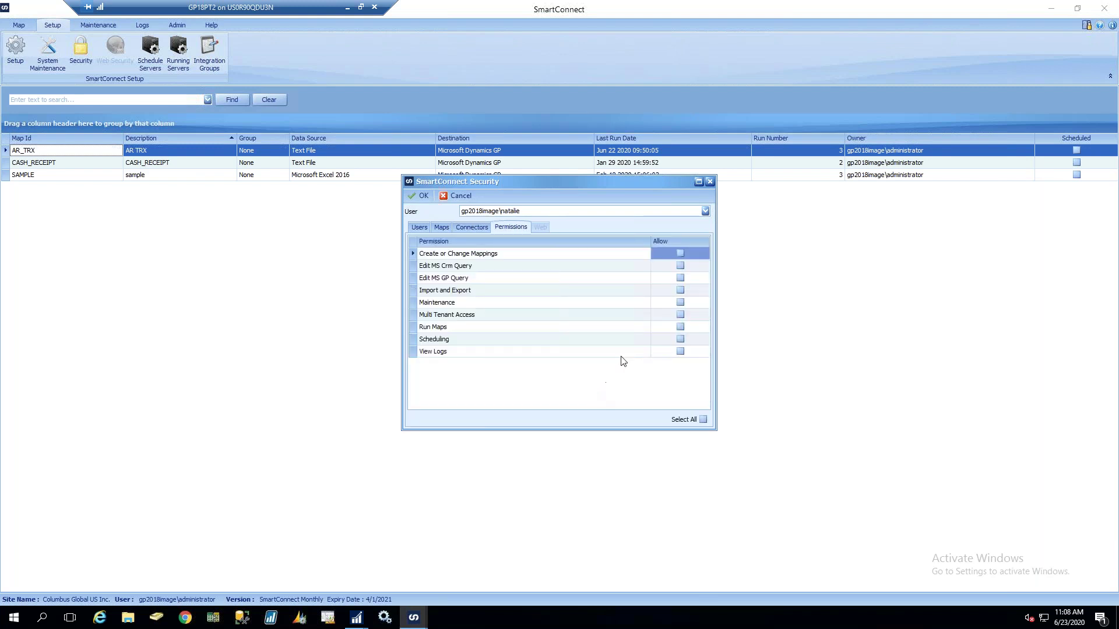
pyautogui.click(680, 327)
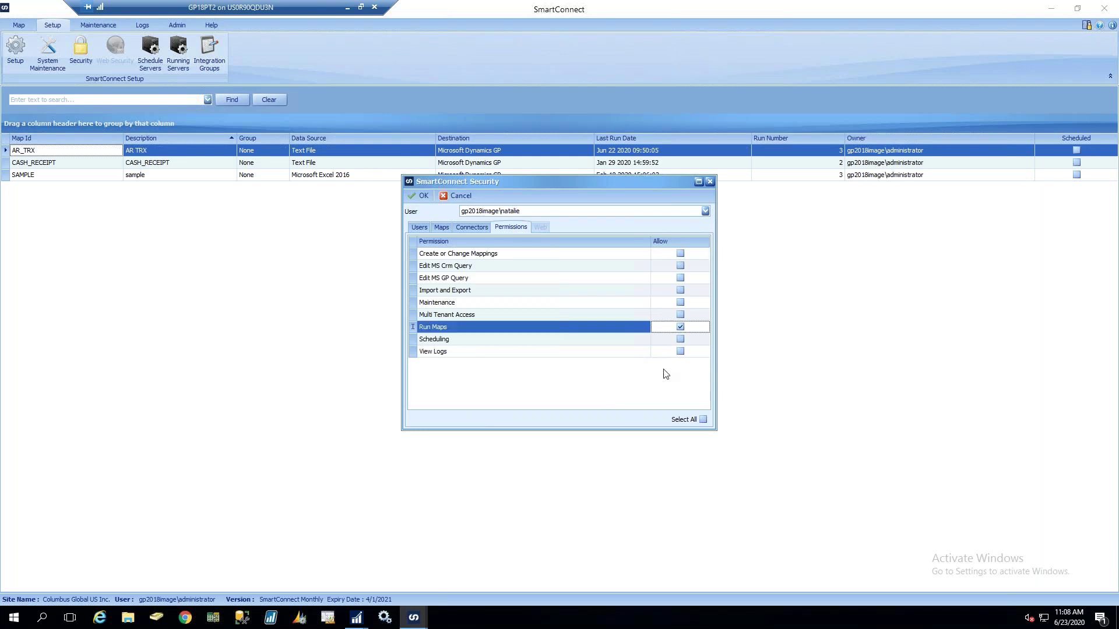
pyautogui.click(680, 351)
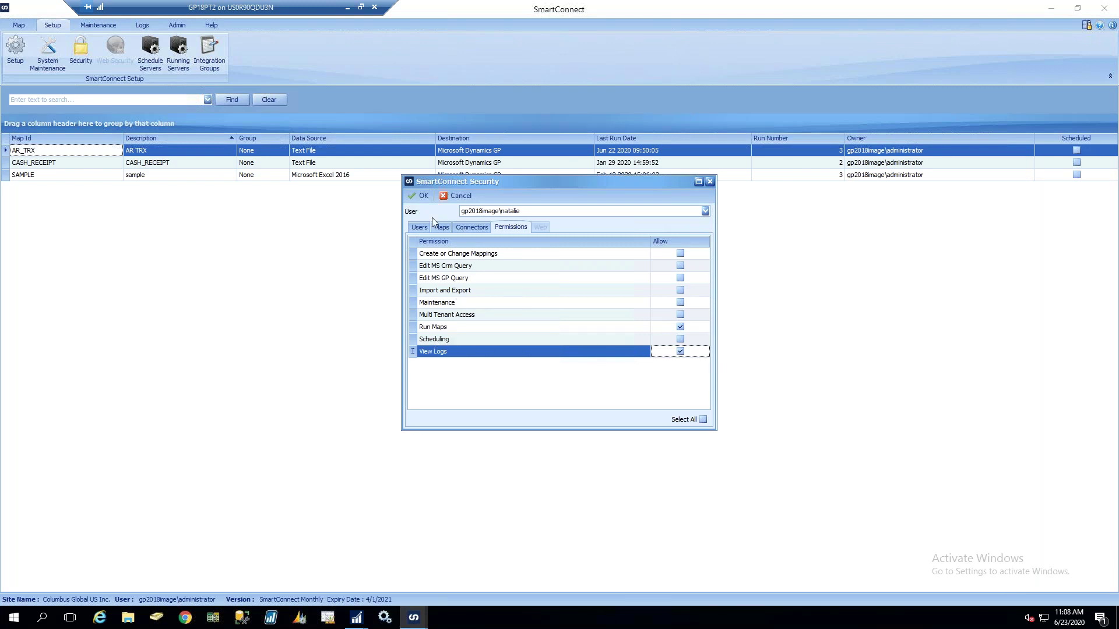
pyautogui.click(421, 228)
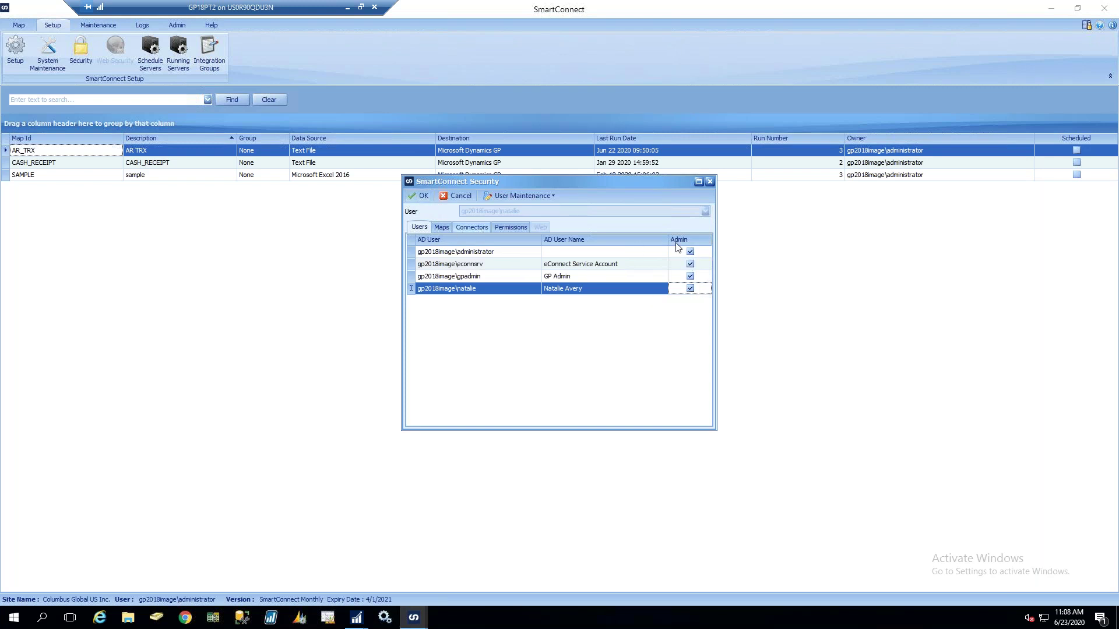
pyautogui.click(421, 197)
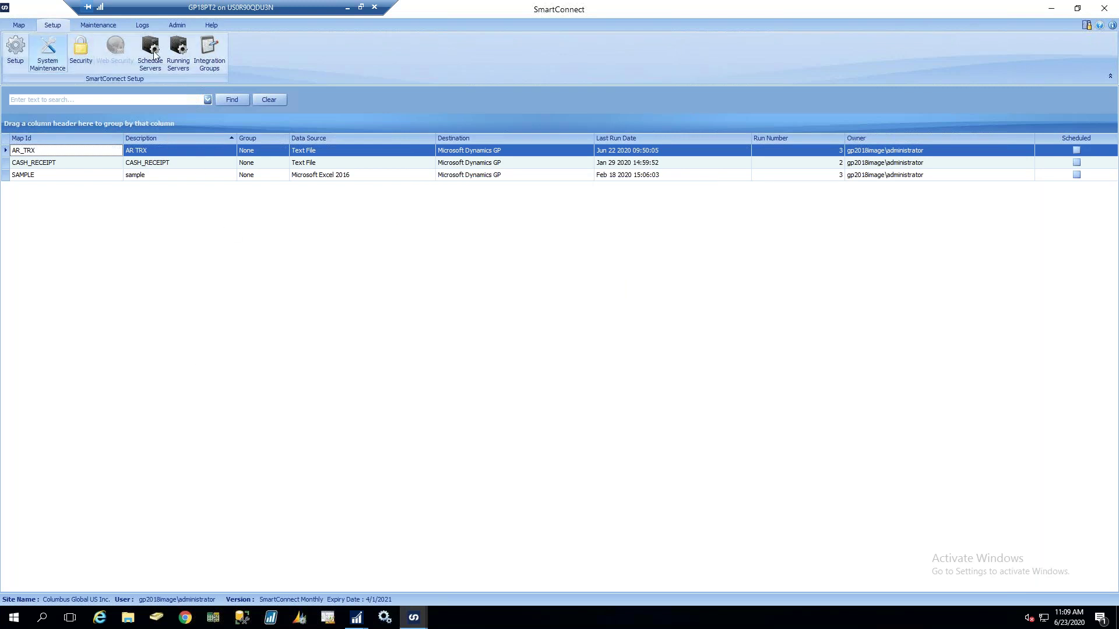
# Switch the ribbon to the Maintenance tools
pyautogui.click(93, 26)
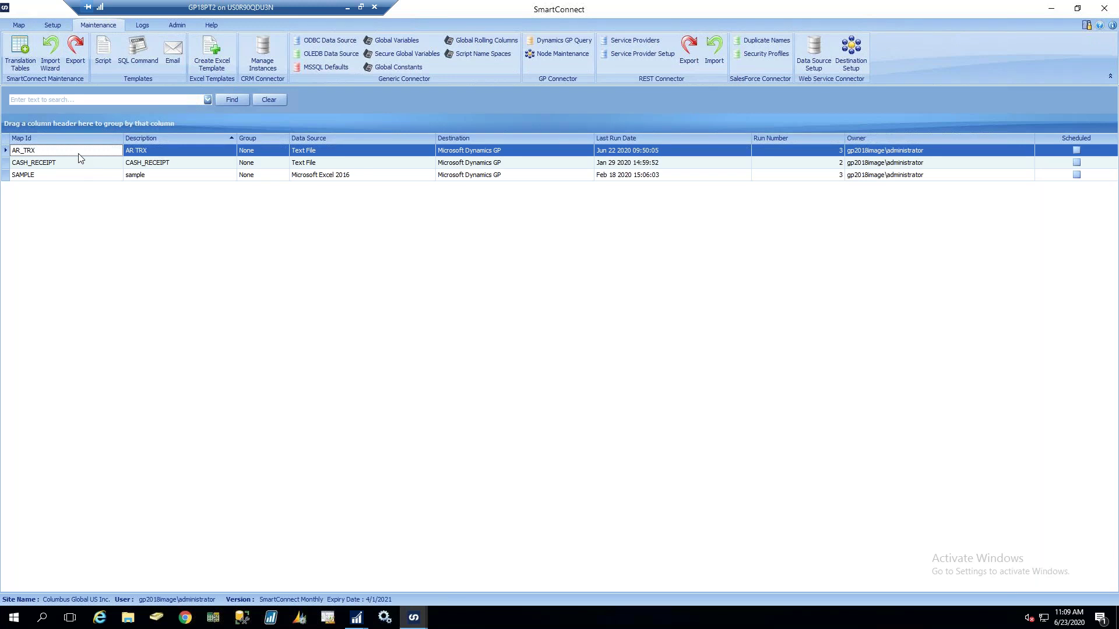
# Open the SmartConnect Export window from the Maintenance ribbon
pyautogui.click(75, 49)
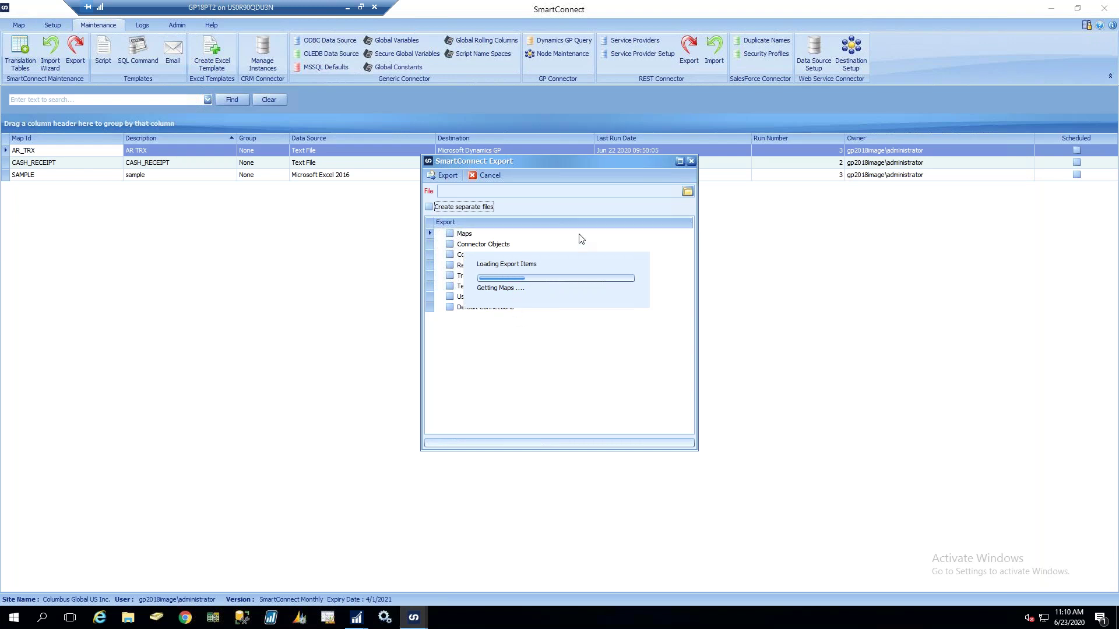
# Set the export file to artrx.sce in the GPUG documents folder
pyautogui.click(688, 193)
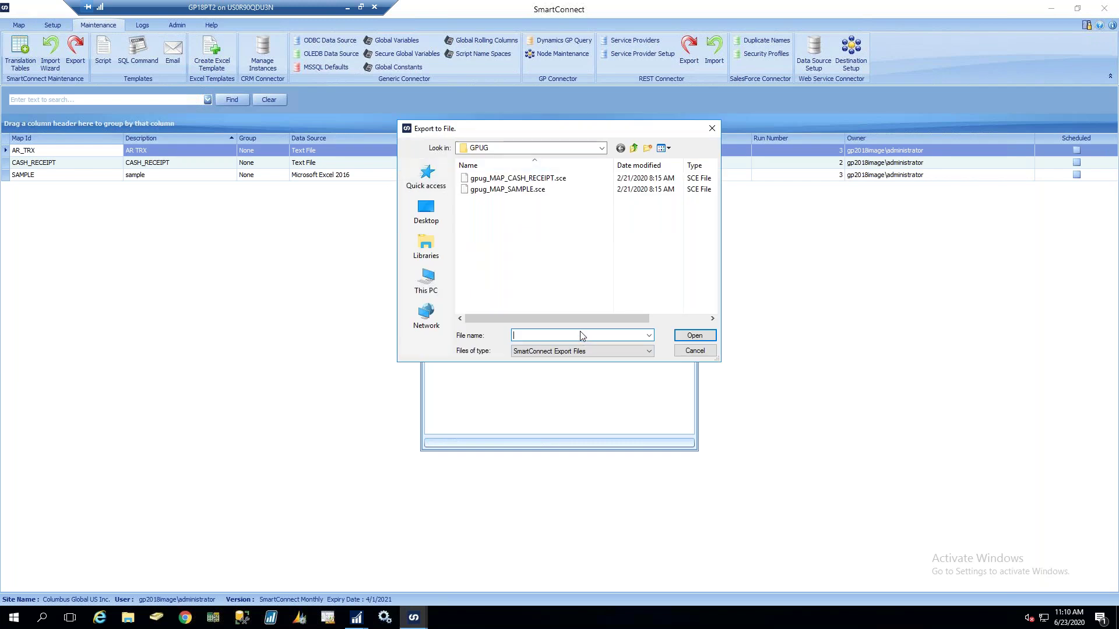
pyautogui.write('artrx')
pyautogui.click(693, 335)
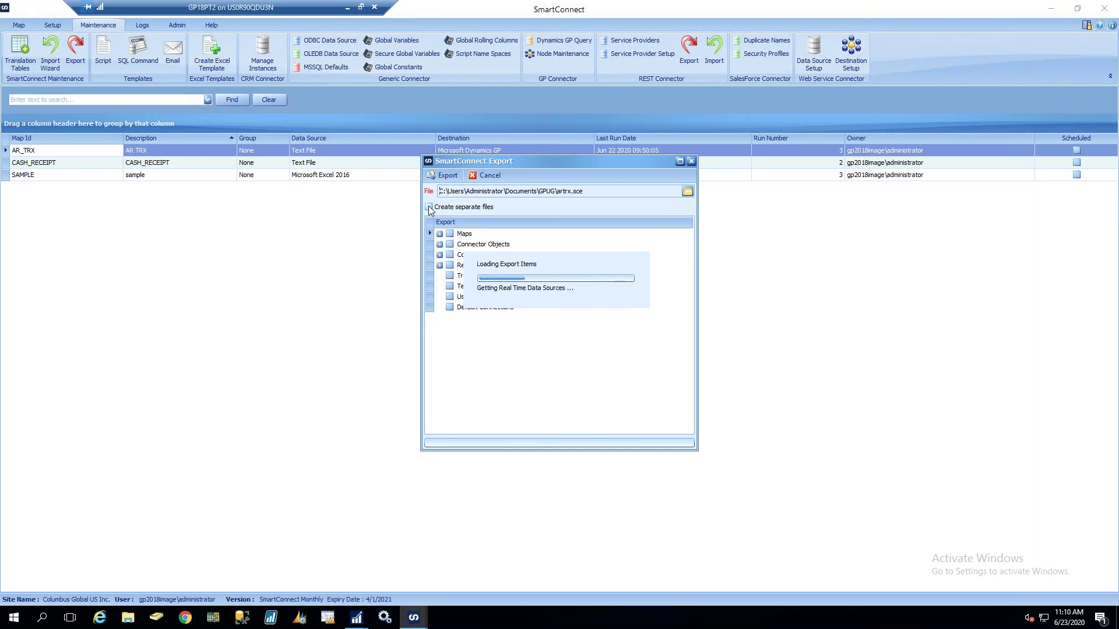
# Export only the AR_TRX map as a separate file and acknowledge the completion message
pyautogui.click(430, 208)
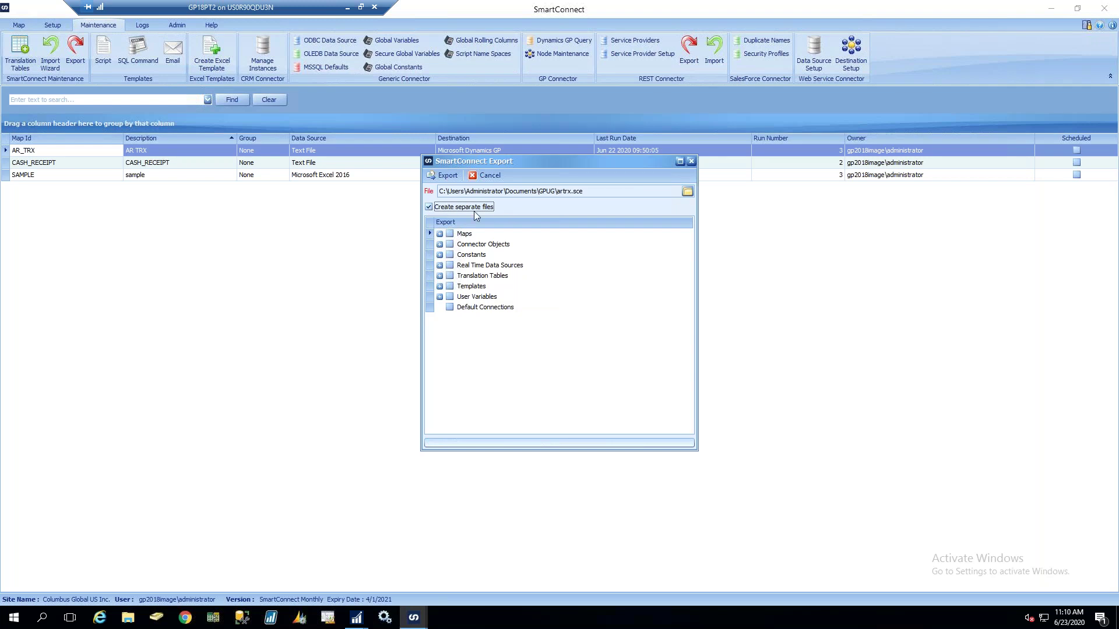
pyautogui.click(440, 234)
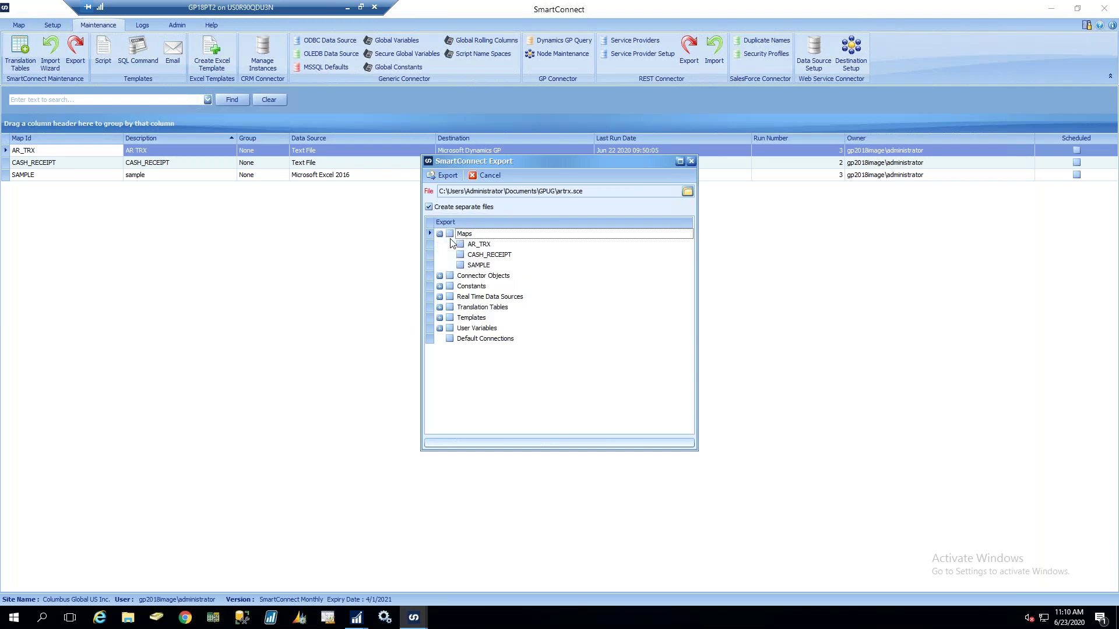
pyautogui.click(460, 245)
pyautogui.click(450, 234)
pyautogui.click(450, 234)
pyautogui.click(460, 244)
pyautogui.click(443, 176)
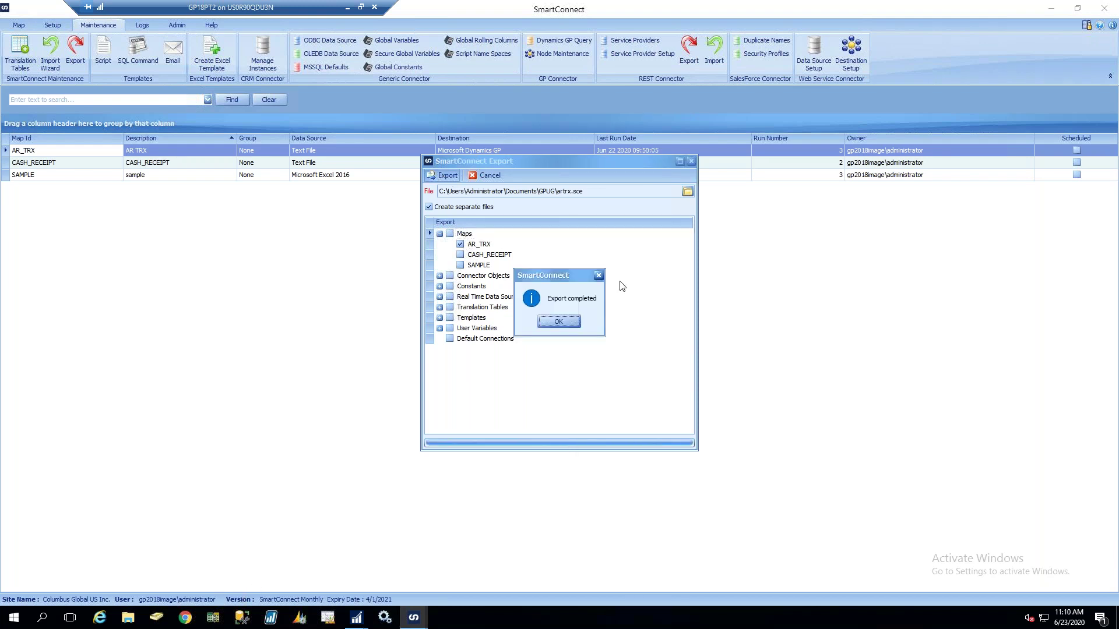
pyautogui.click(559, 323)
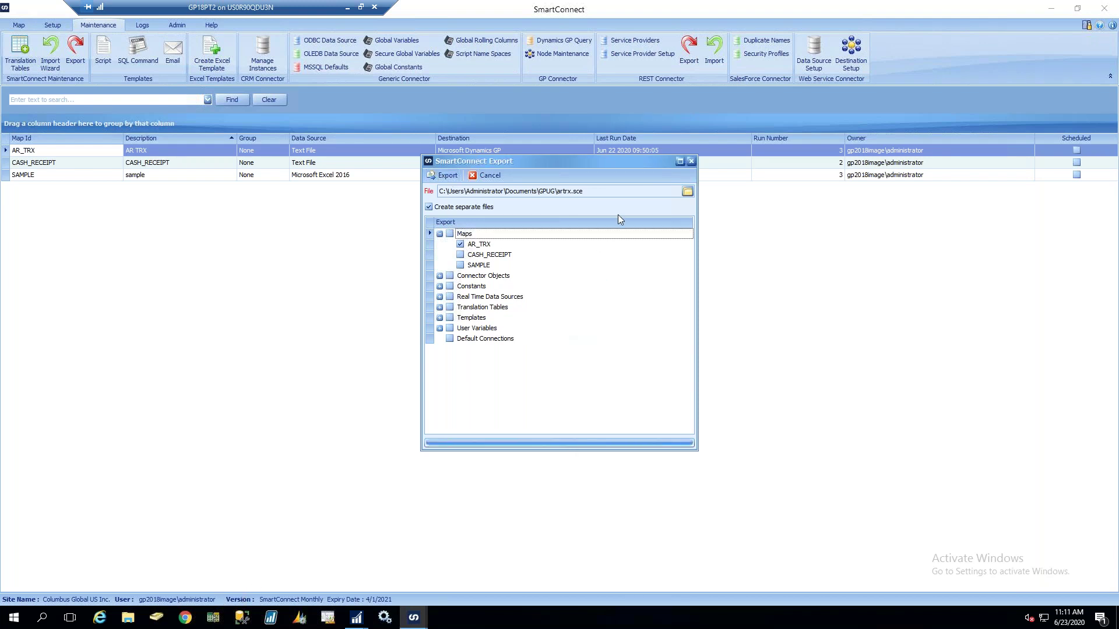
# Confirm artrx_MAP_AR_TRX.sce exists in the GPUG folder, then close the Export window
pyautogui.click(687, 193)
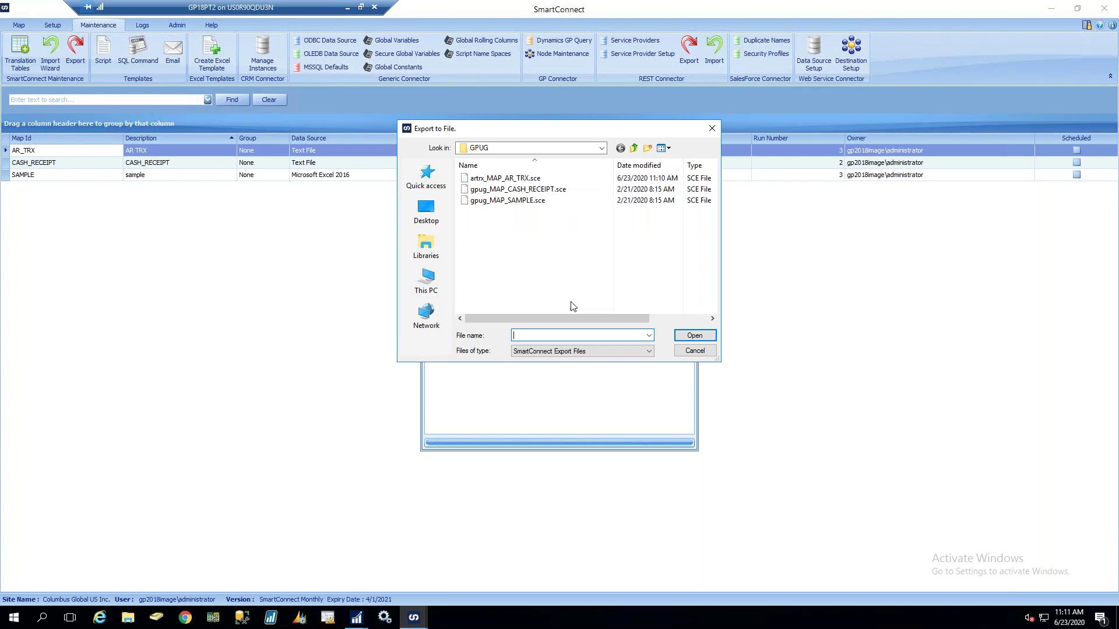
pyautogui.click(695, 350)
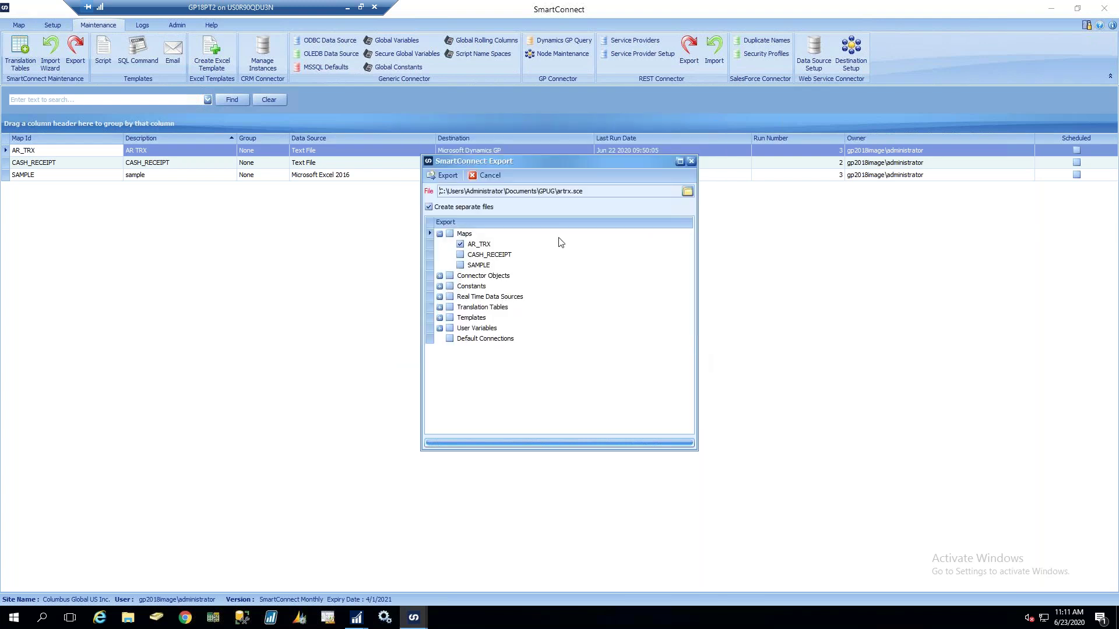
pyautogui.click(491, 176)
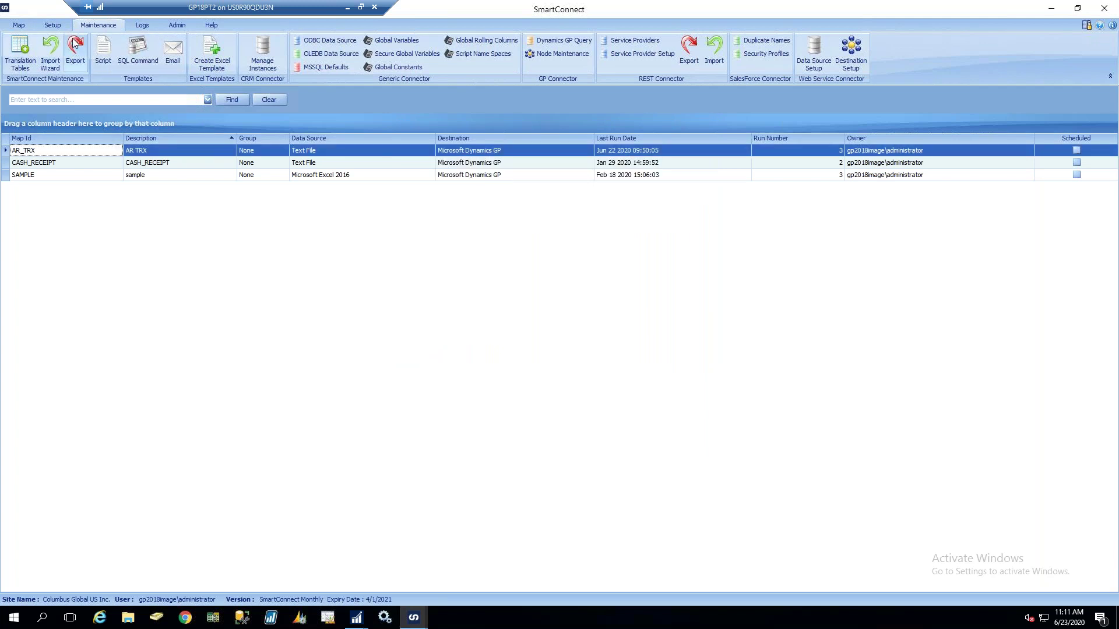
pyautogui.click(51, 58)
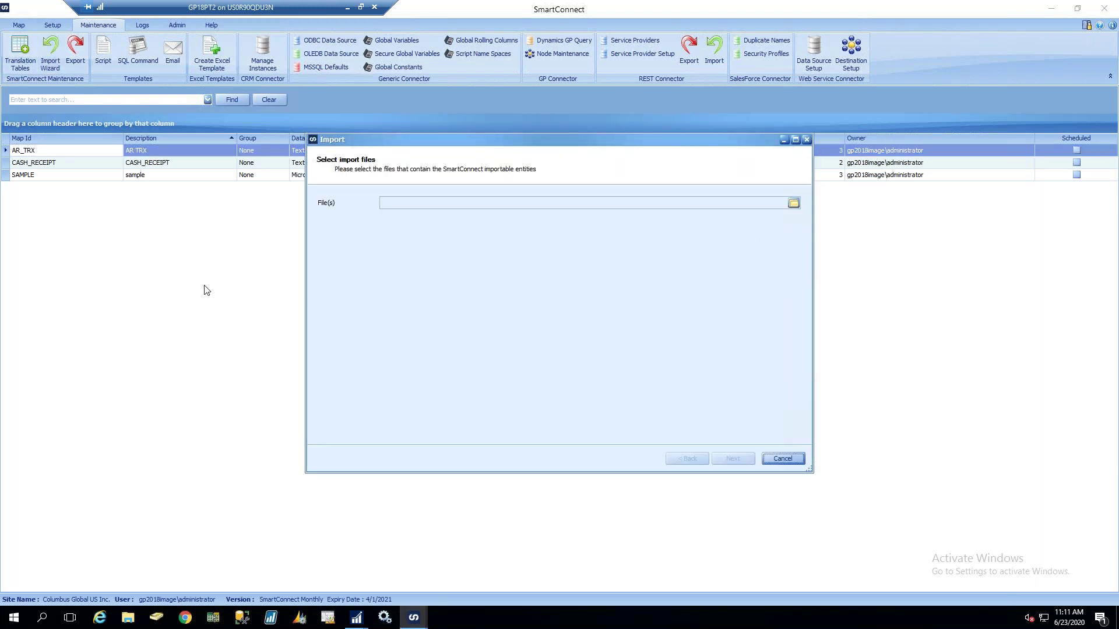
pyautogui.click(793, 203)
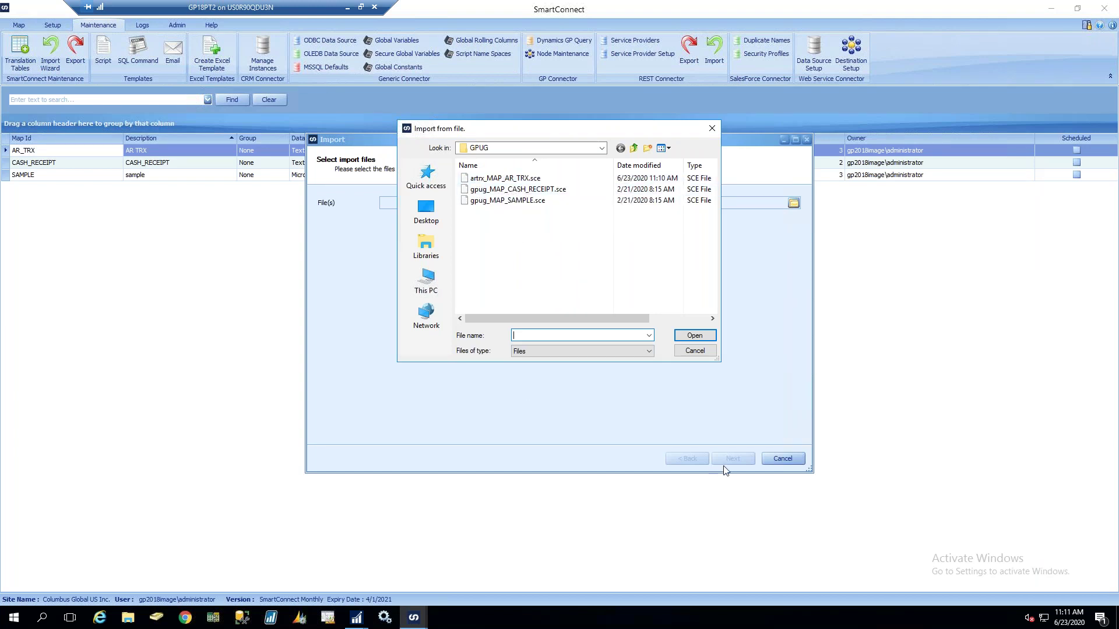
pyautogui.click(694, 350)
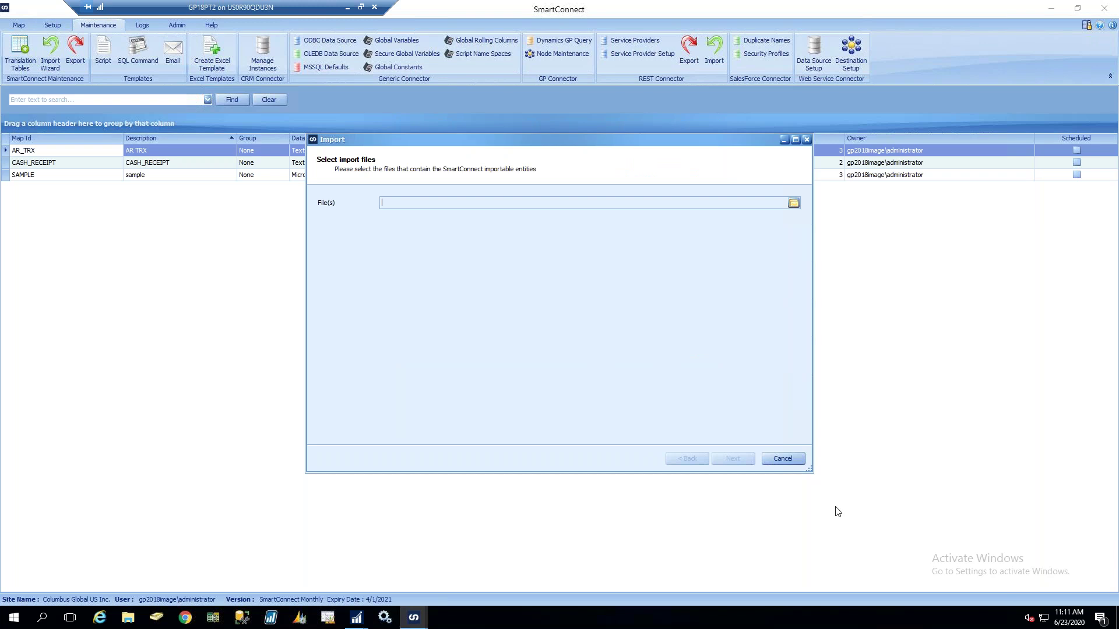
pyautogui.click(788, 460)
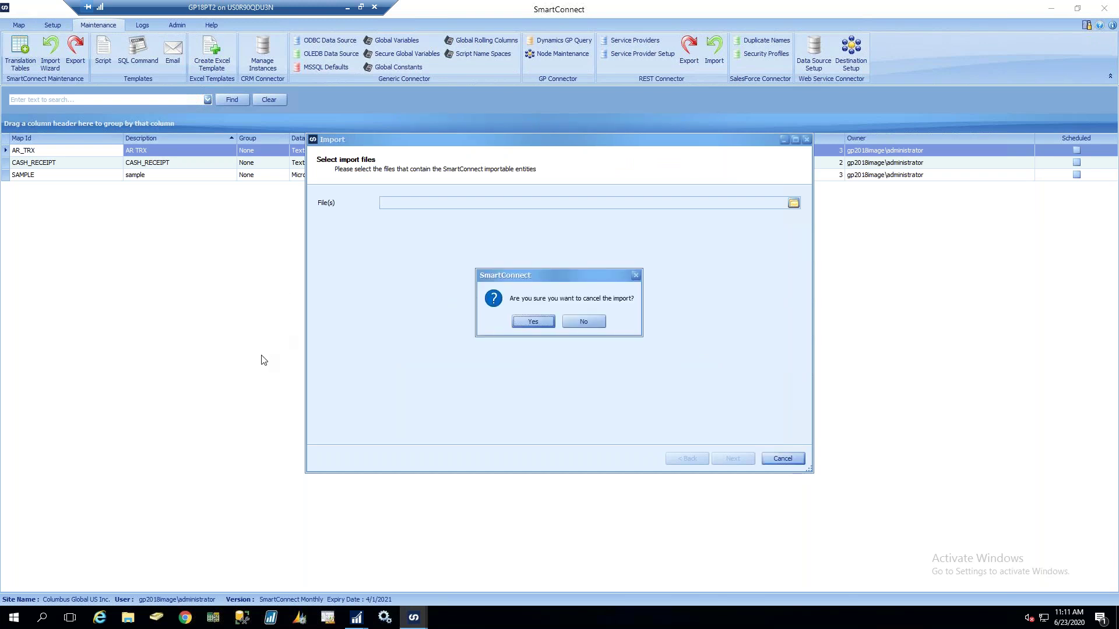
pyautogui.click(536, 323)
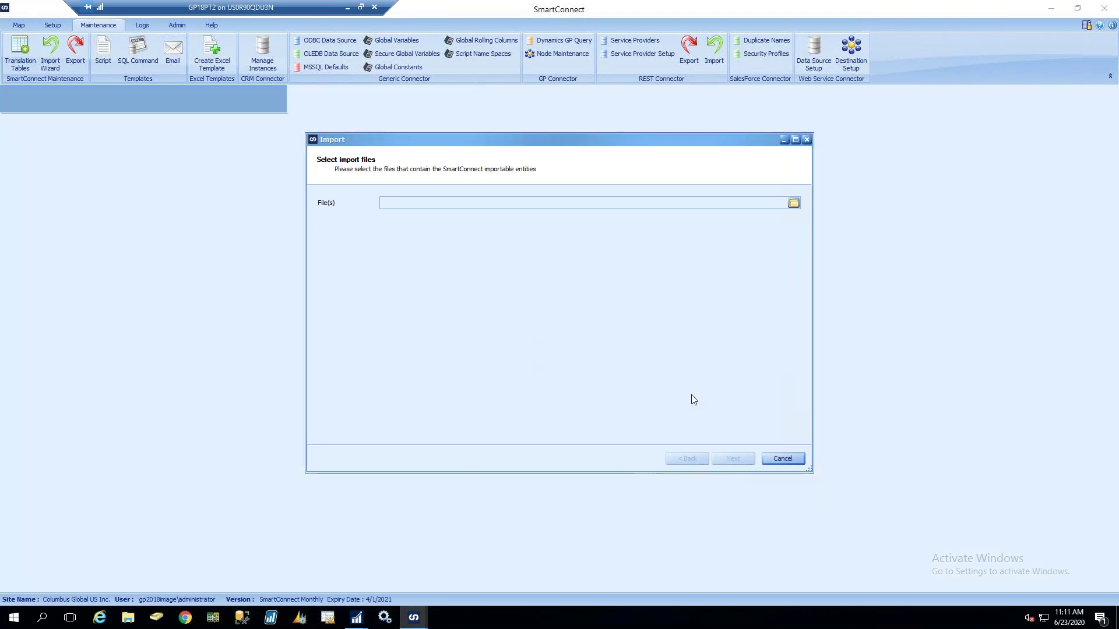
# Load the GLACCOUNT translation table, map 123 to 456, and save it on closing
pyautogui.click(21, 65)
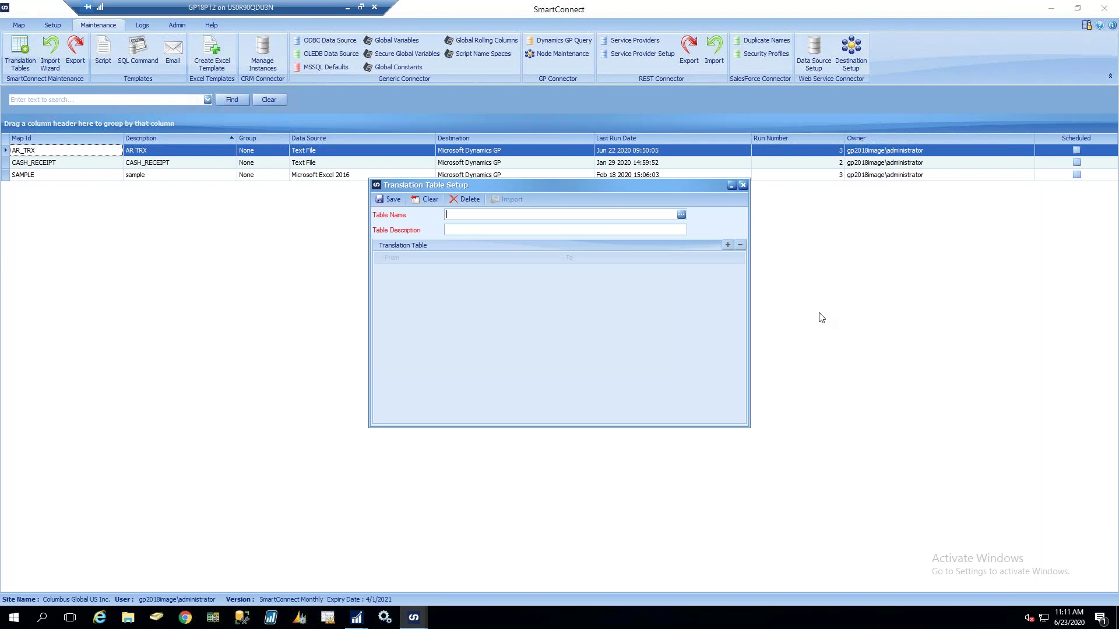
pyautogui.click(682, 216)
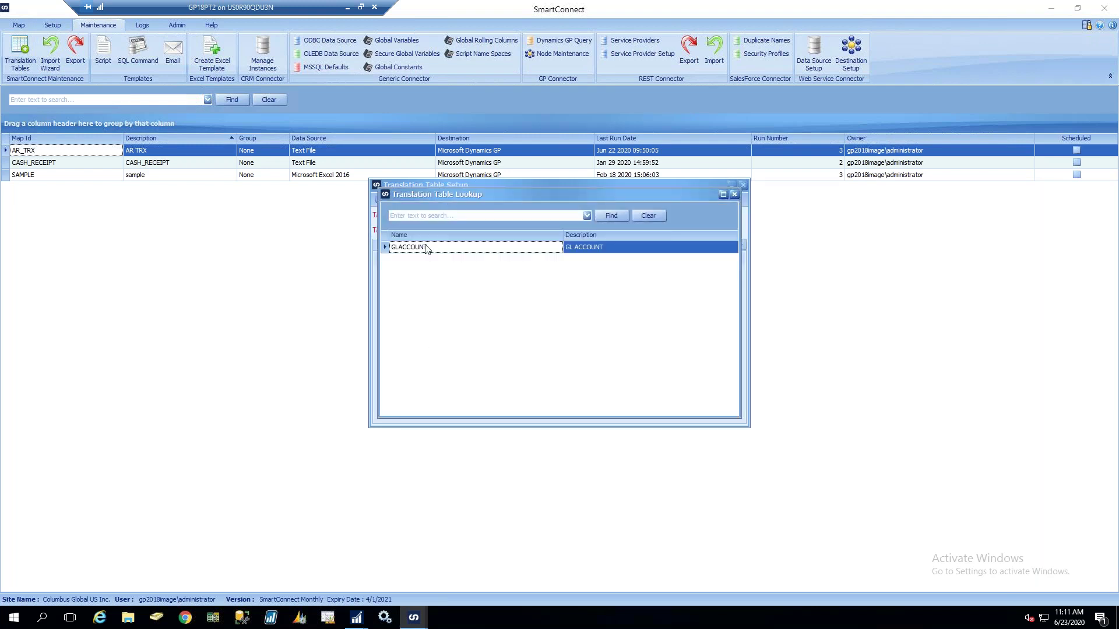
pyautogui.doubleClick(426, 249)
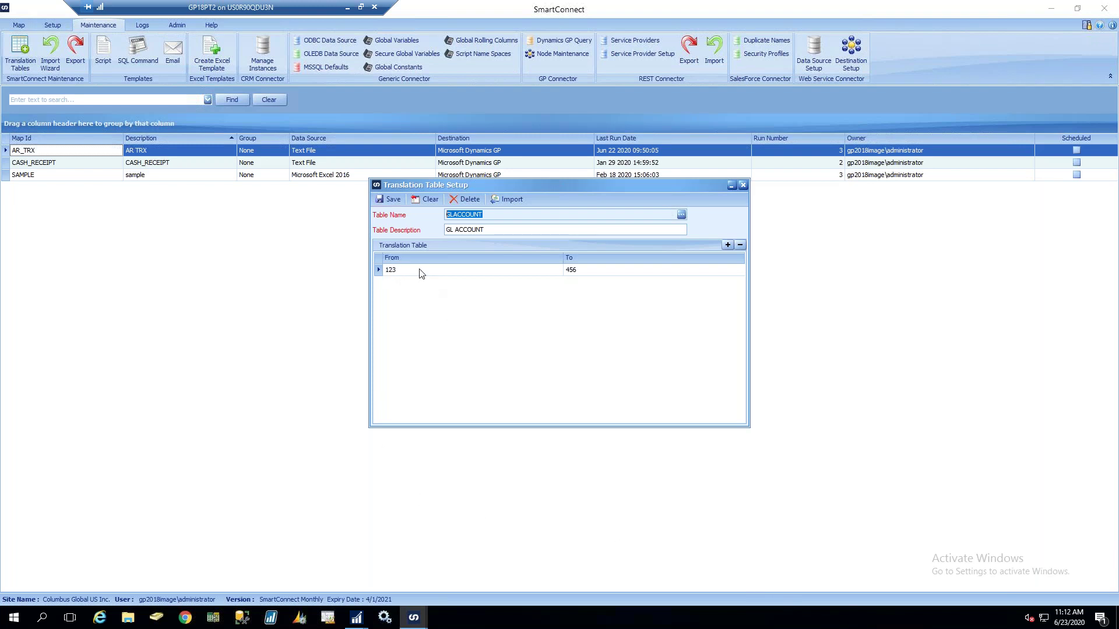
pyautogui.click(399, 268)
pyautogui.click(567, 271)
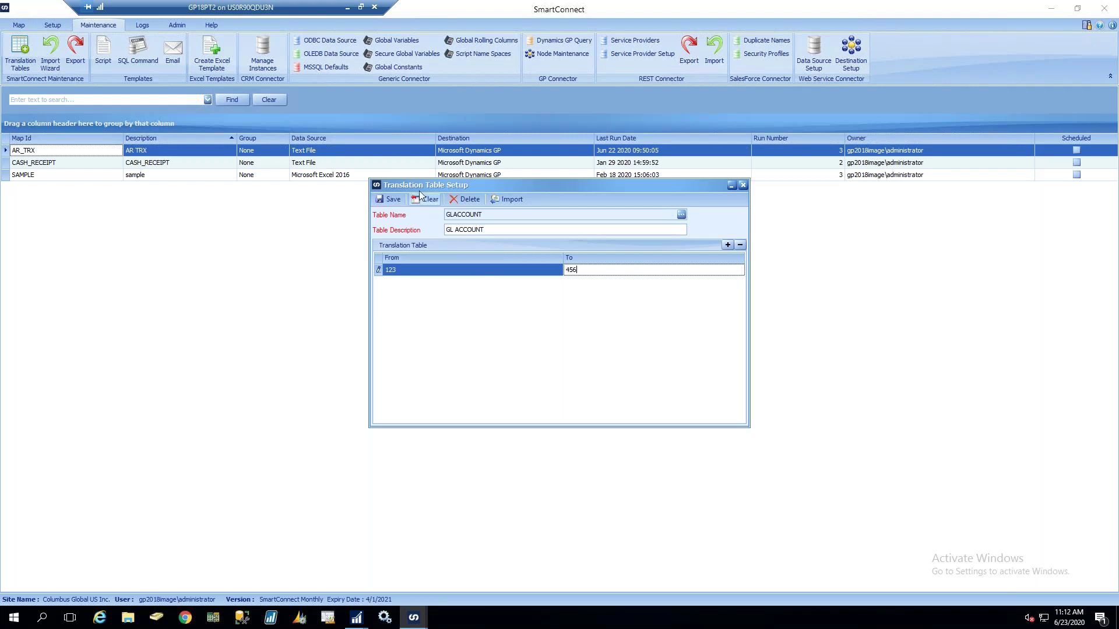
pyautogui.click(743, 185)
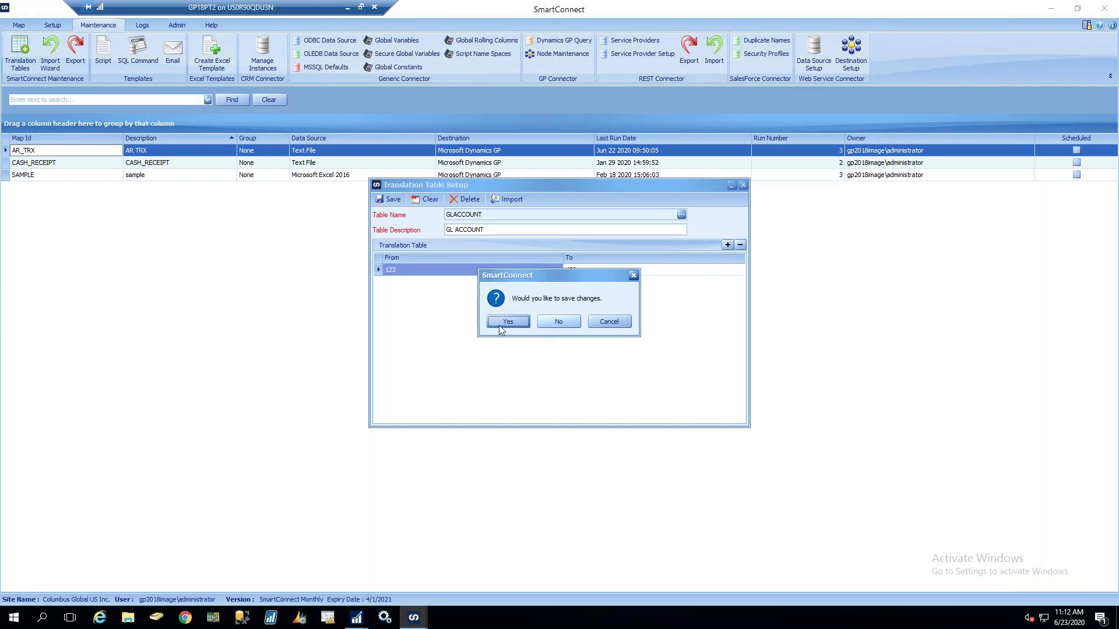
pyautogui.click(557, 324)
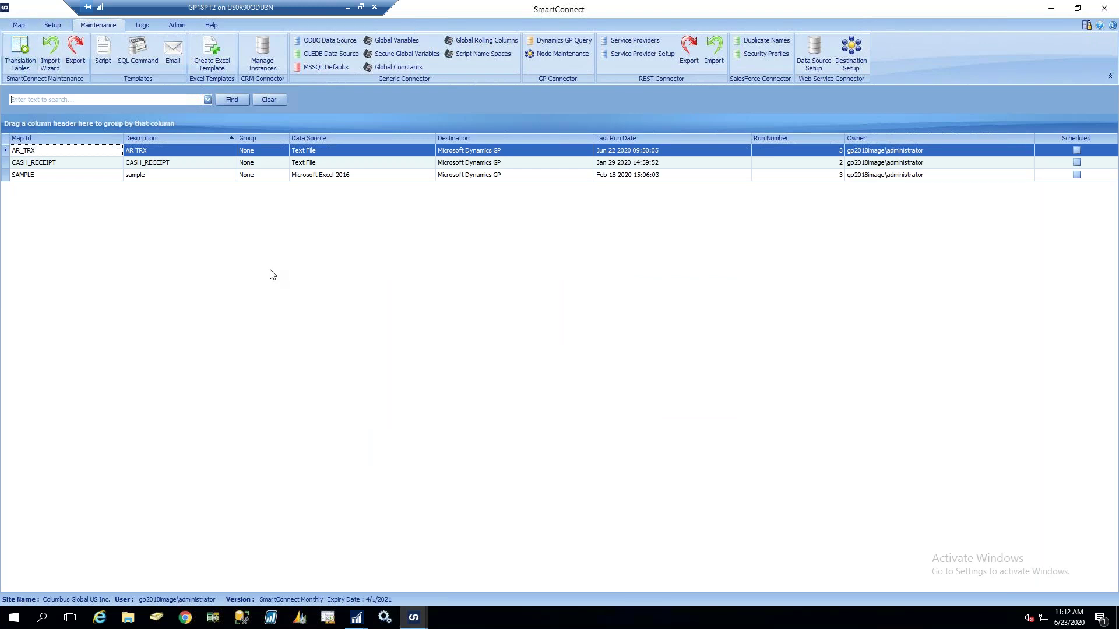
# Review the Map Logs under Logs, then step back two slides to 'Additional Features'
pyautogui.click(141, 23)
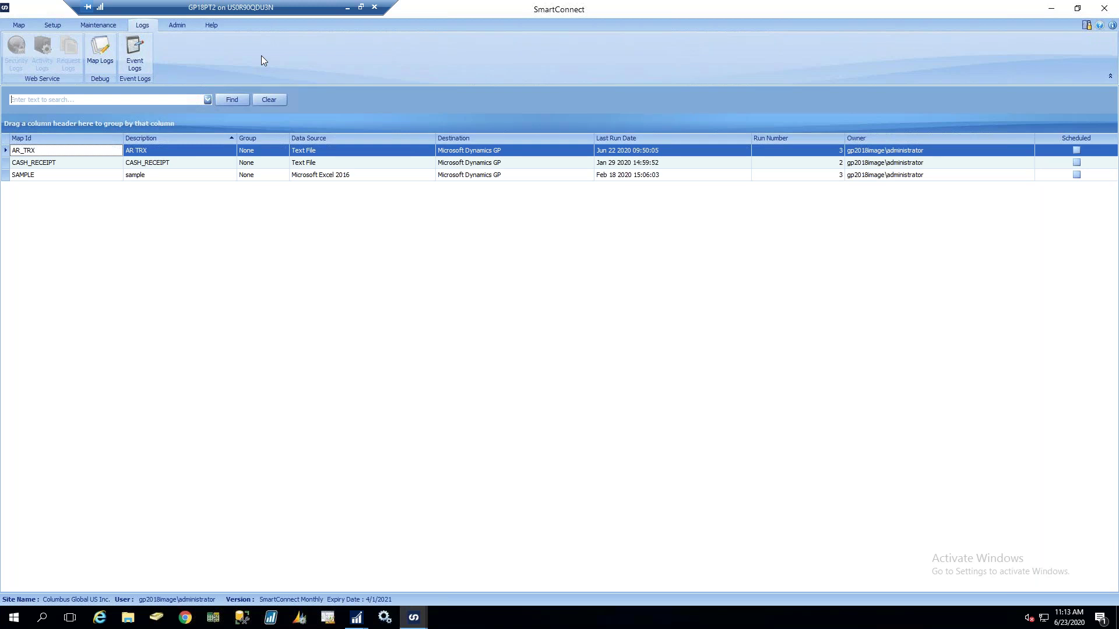
pyautogui.click(109, 62)
pyautogui.click(19, 25)
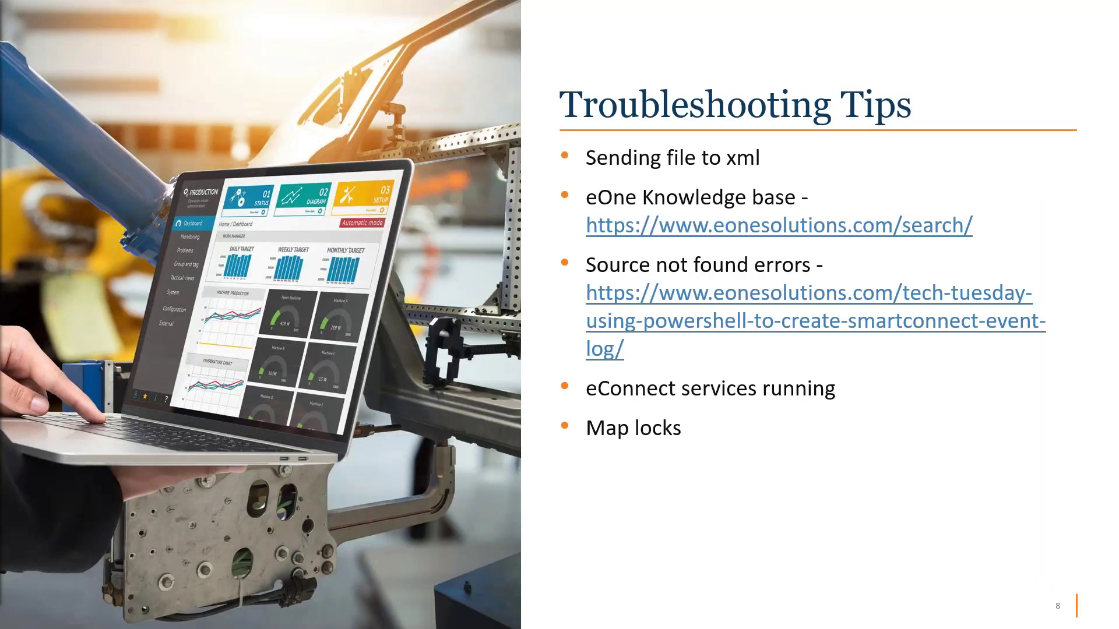
pyautogui.press('Left')
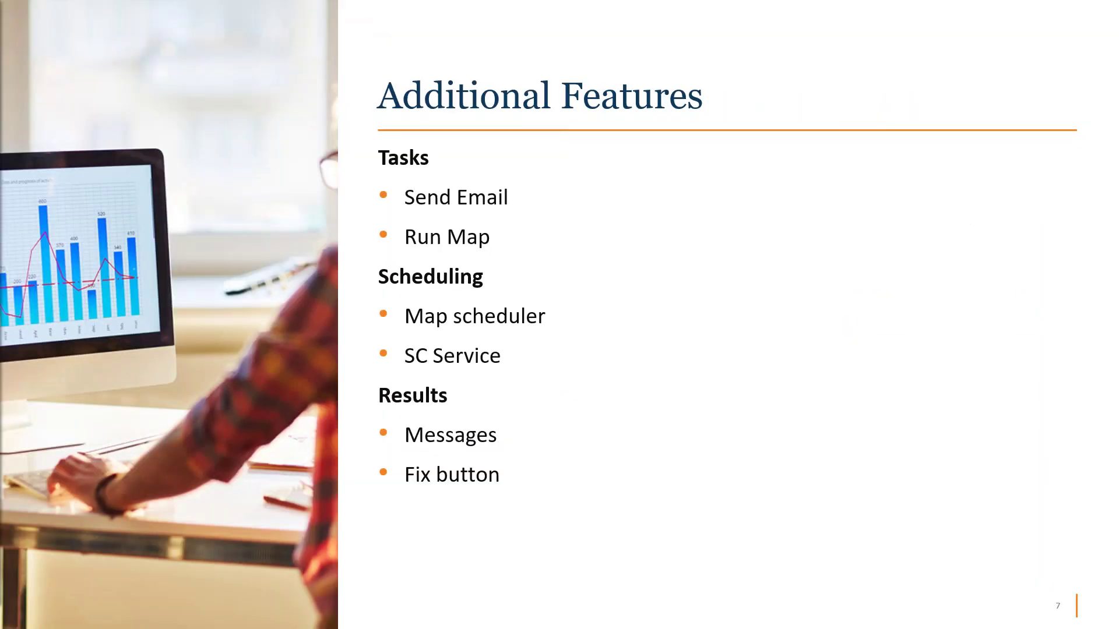
pyautogui.press('Left')
pyautogui.press('Left')
pyautogui.press('Left')
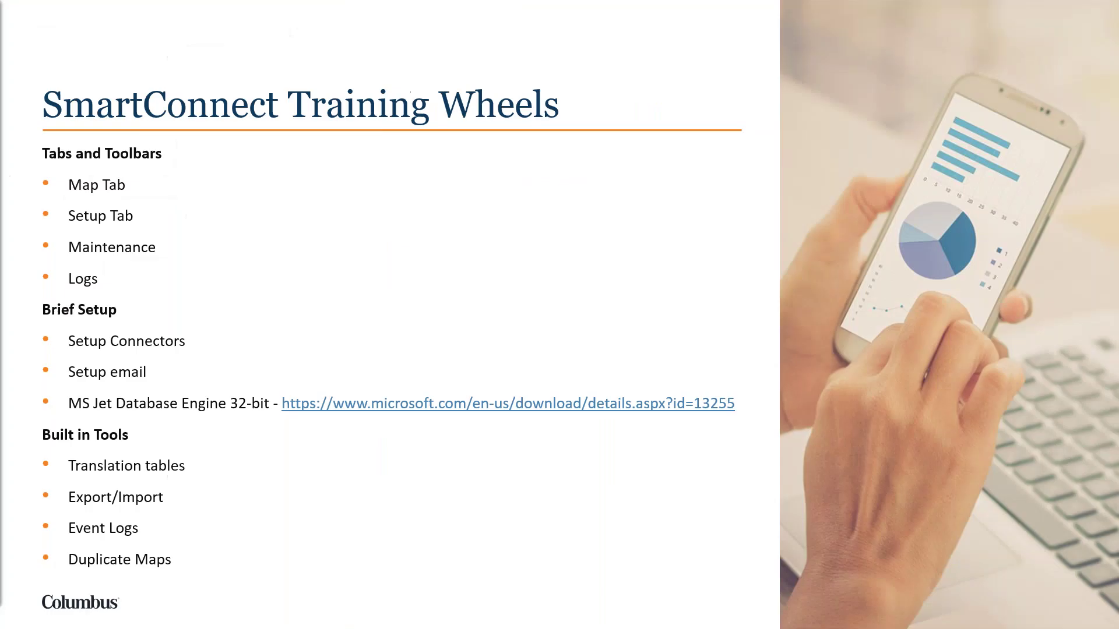
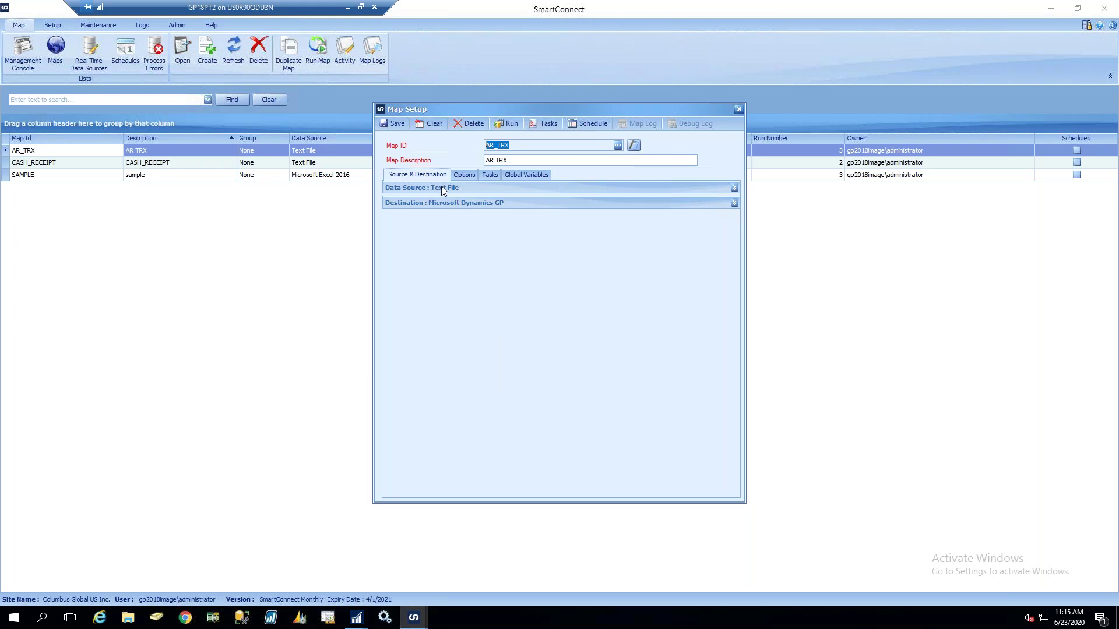
# Open the AR_TRX map's schedule, dismiss the service warning, and set it to run Weekly
pyautogui.click(441, 187)
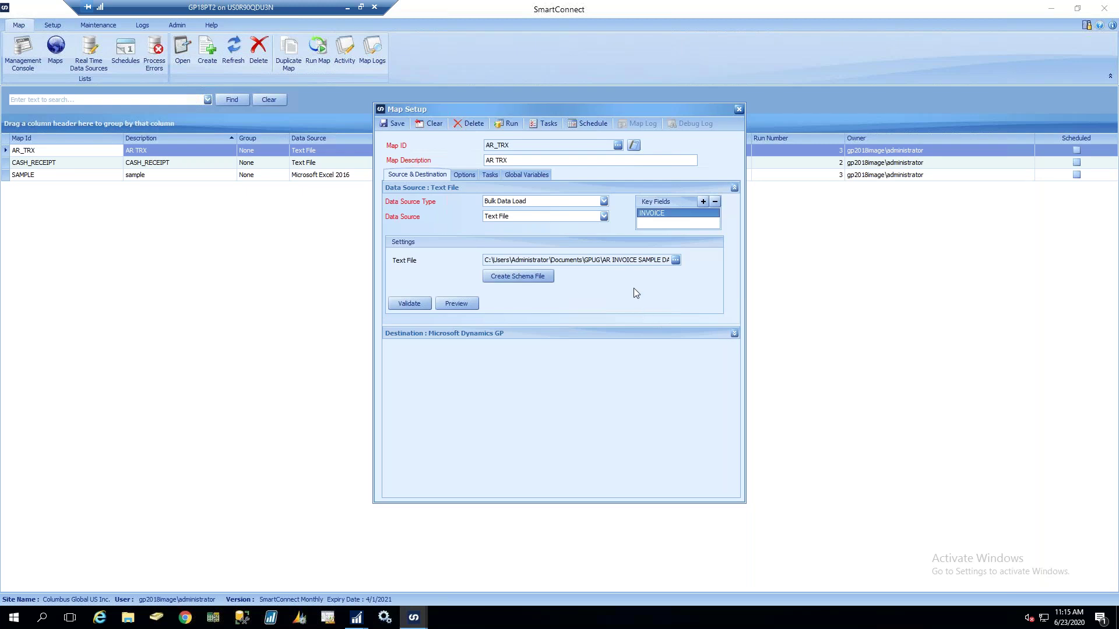
pyautogui.click(397, 189)
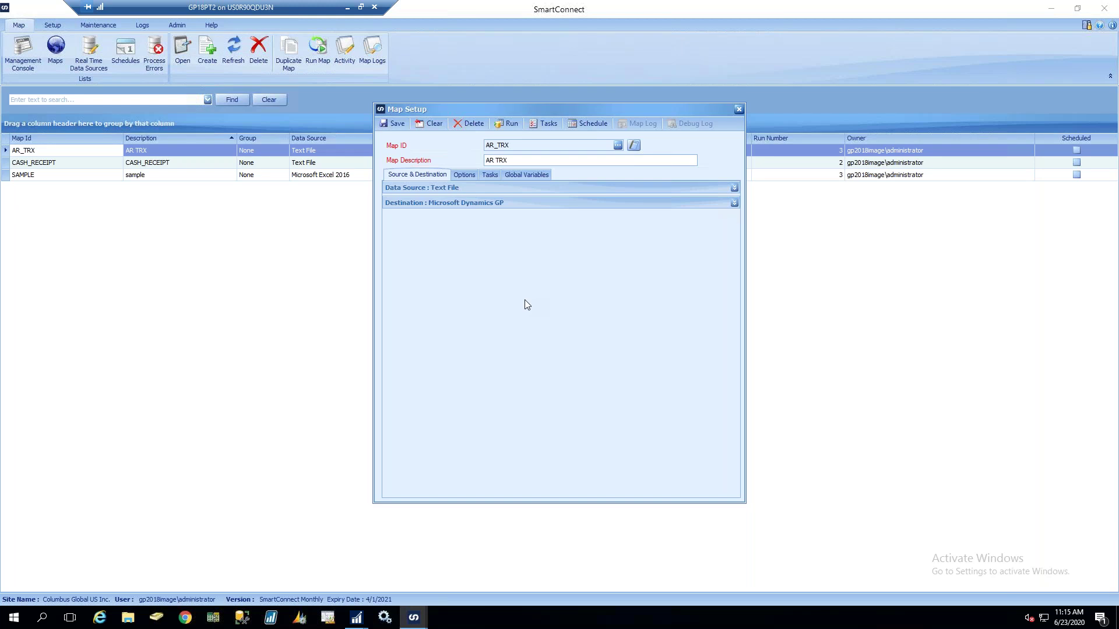
pyautogui.click(591, 123)
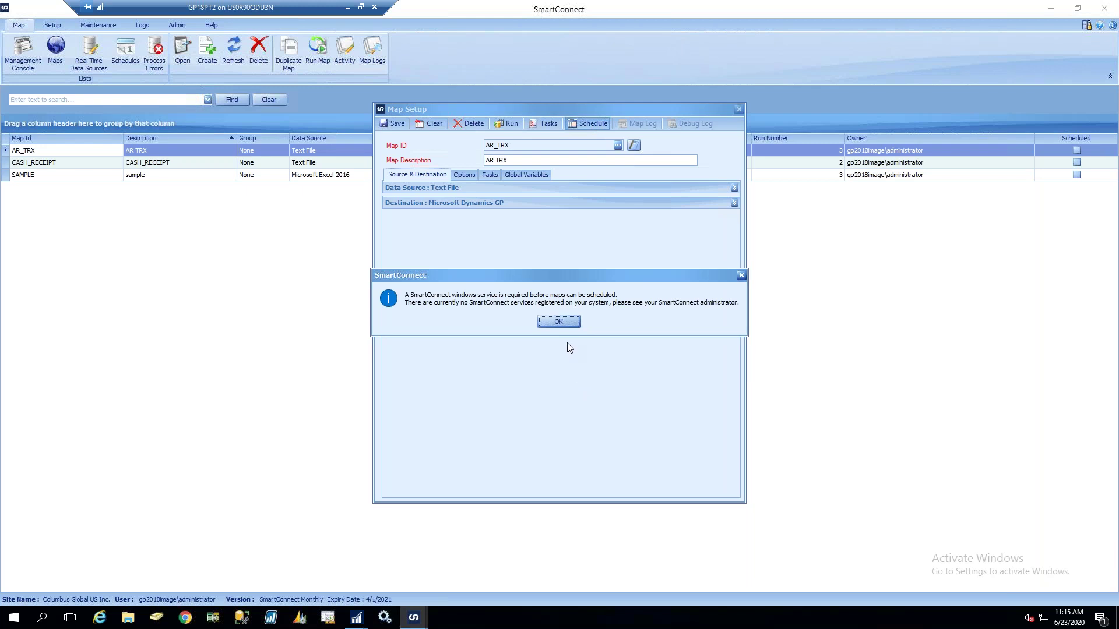
pyautogui.click(555, 323)
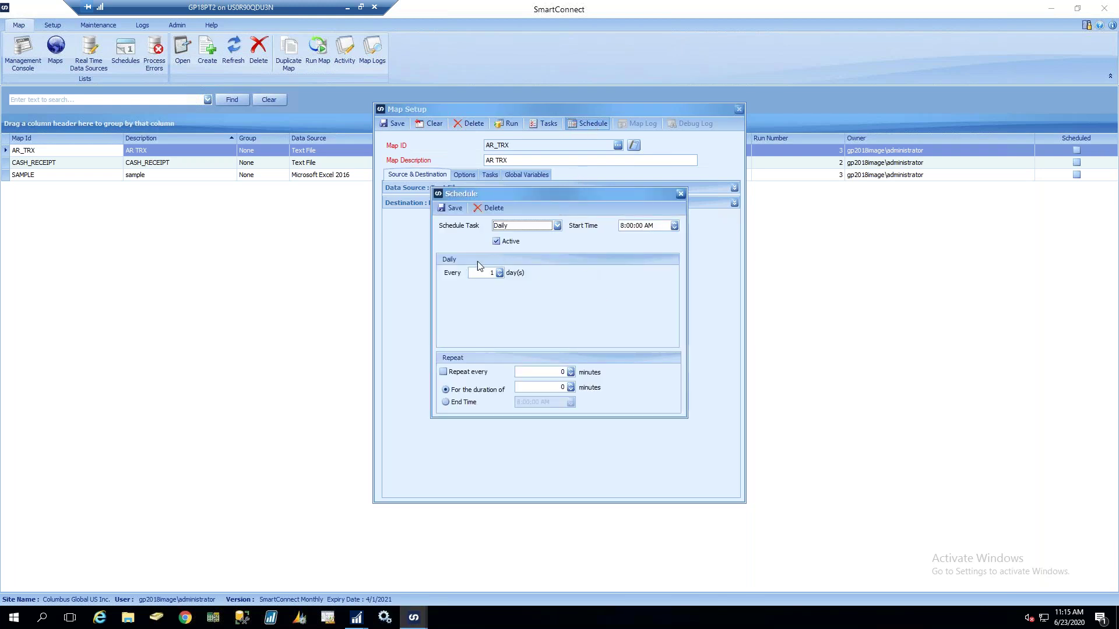
pyautogui.click(538, 226)
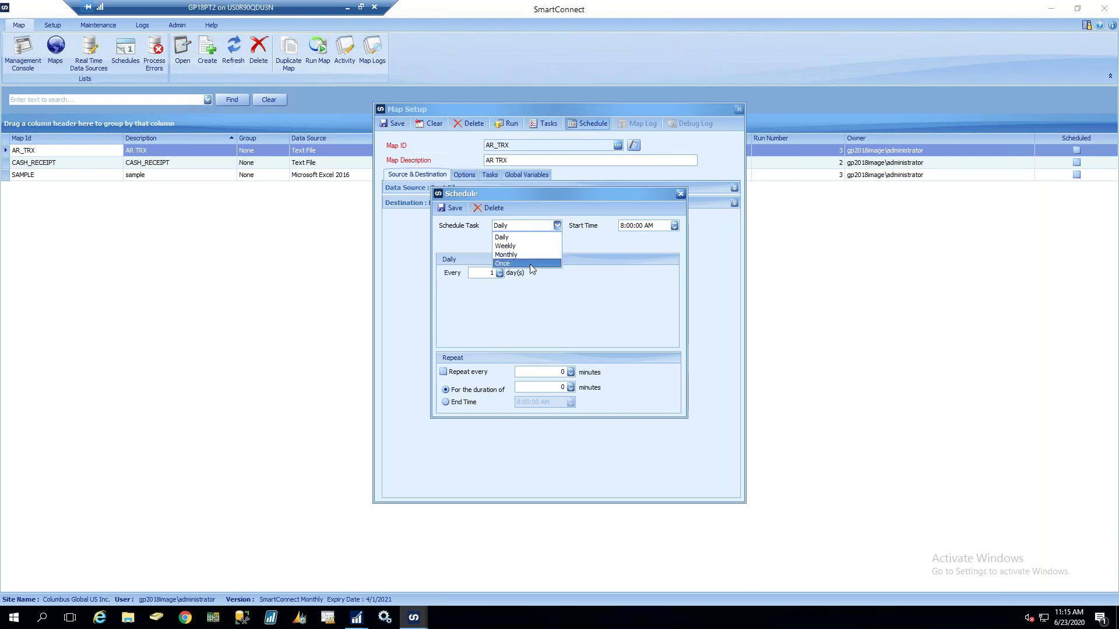
pyautogui.click(627, 257)
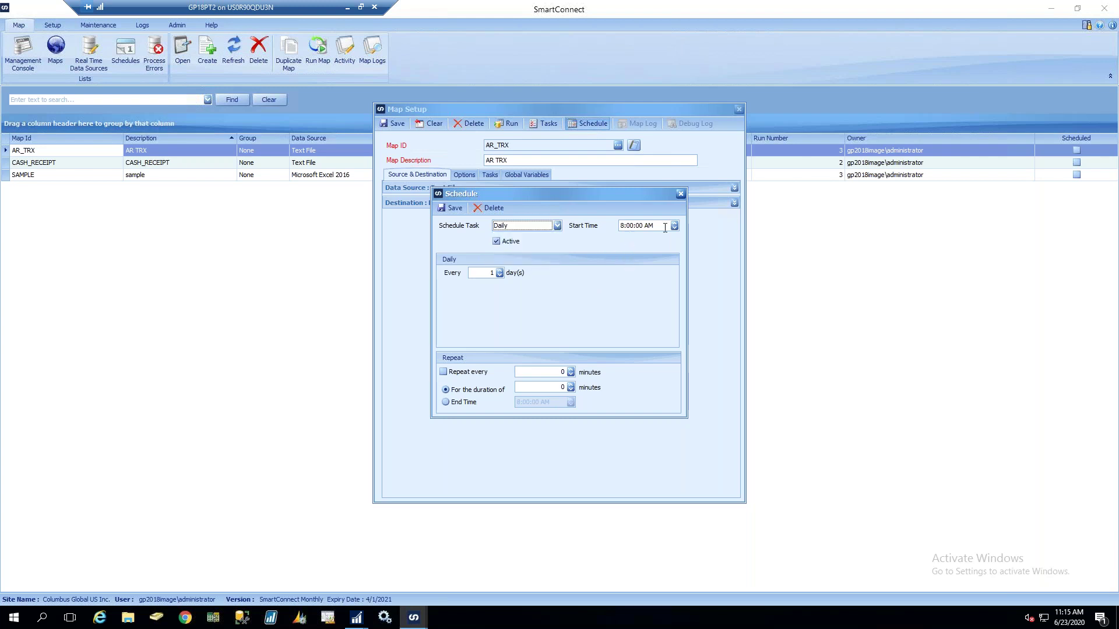
pyautogui.click(531, 228)
pyautogui.click(523, 245)
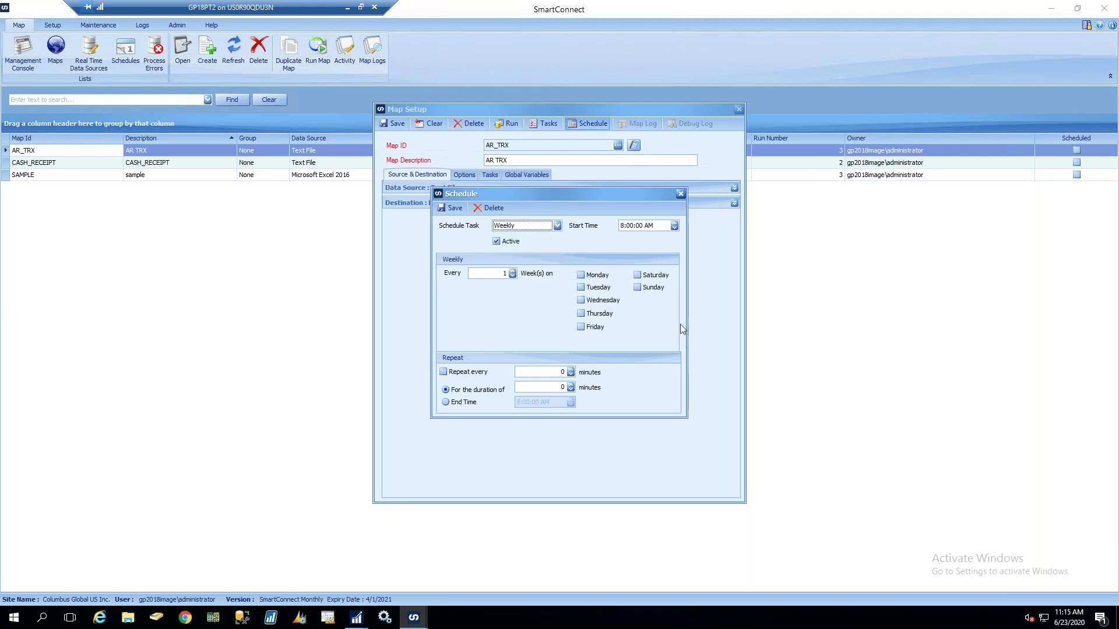
# Give the weekly schedule an end time of 6:00 PM and turn on repeating within the day
pyautogui.click(535, 372)
pyautogui.click(550, 388)
pyautogui.click(460, 404)
pyautogui.click(520, 402)
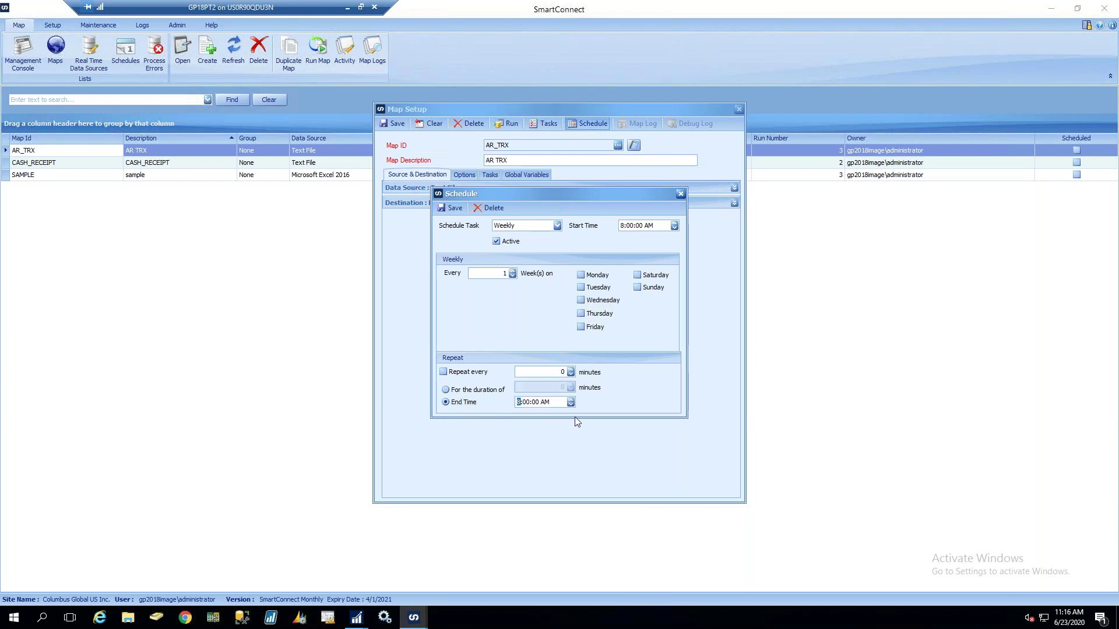
pyautogui.write('6')
pyautogui.click(544, 404)
pyautogui.write('p')
pyautogui.click(444, 372)
# Select the repeat minutes value, then find and select eOne SmartConnect Service in Services
pyautogui.doubleClick(562, 372)
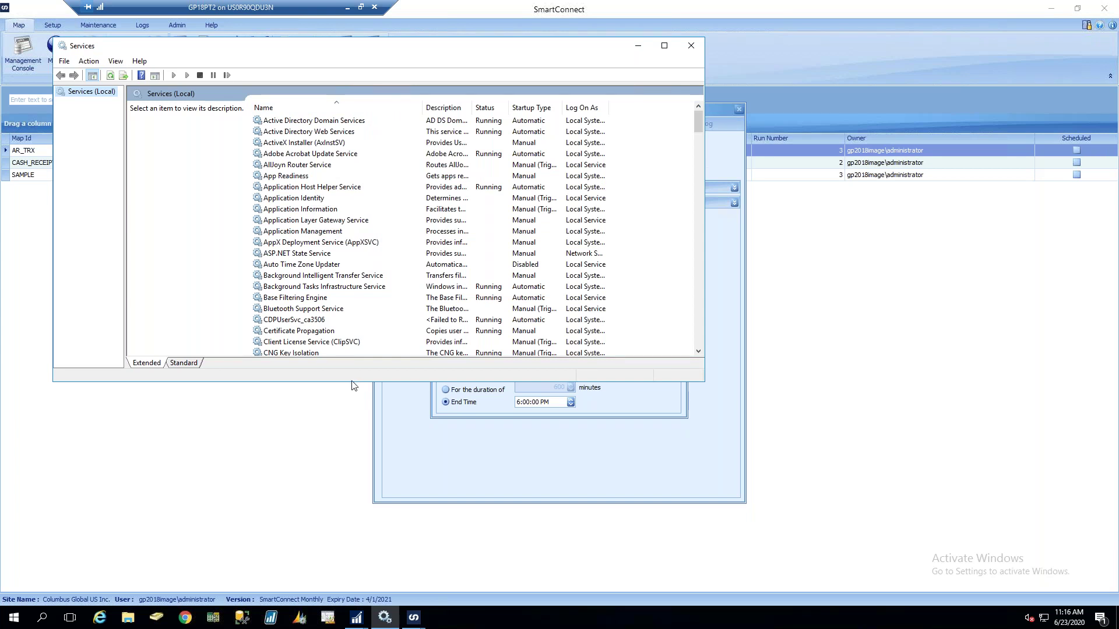
pyautogui.click(297, 242)
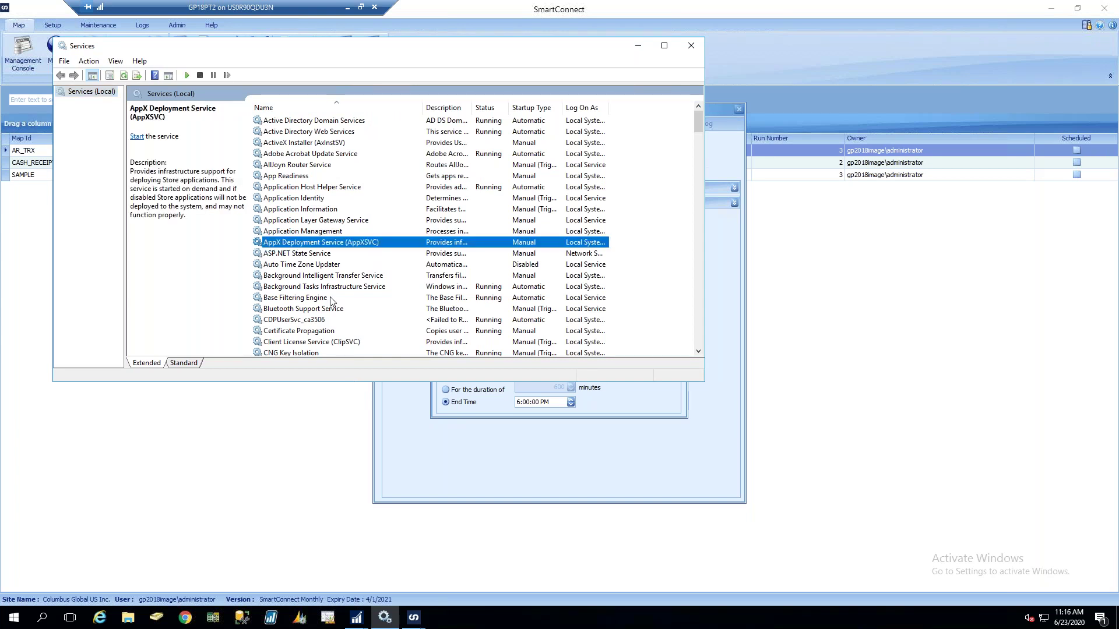
pyautogui.press('e')
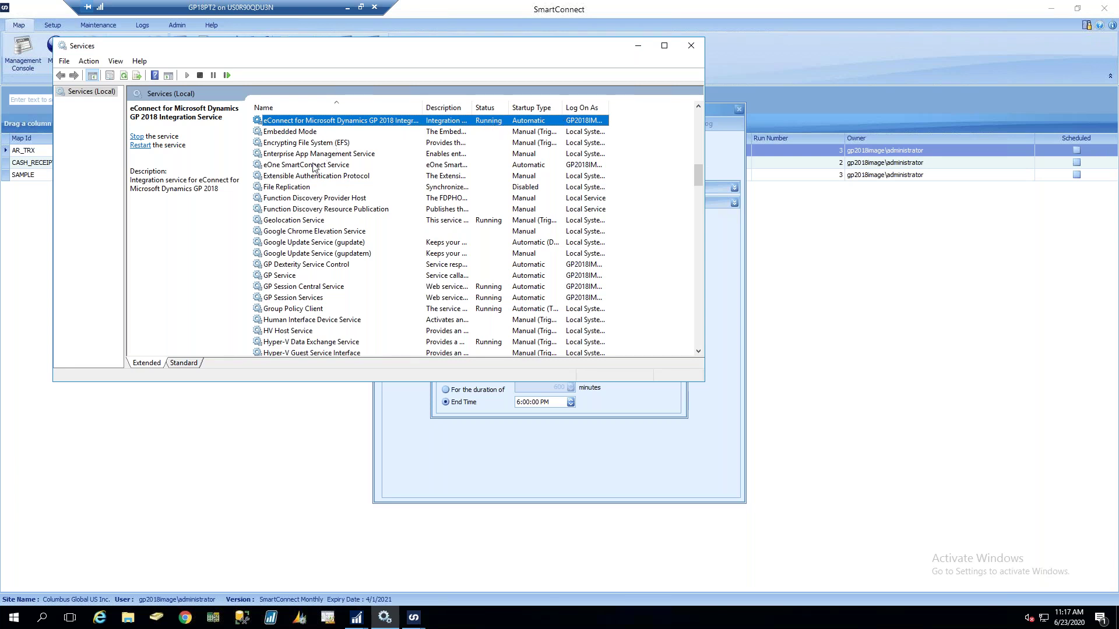
pyautogui.click(270, 165)
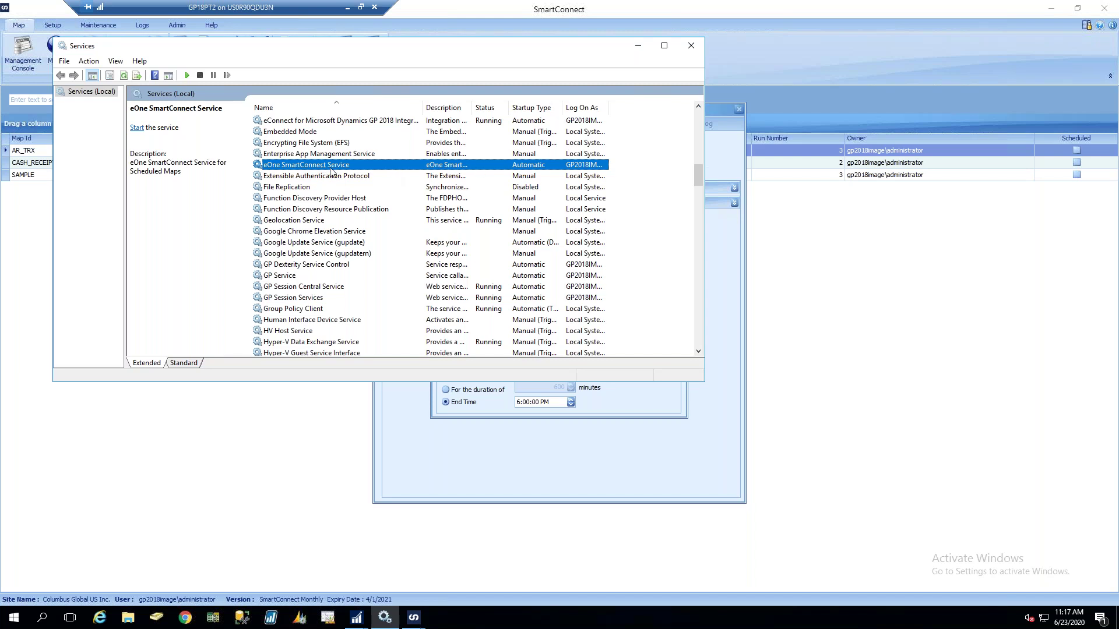
# Compare the Services list with the SmartConnect schedule, then close the schedule settings
pyautogui.click(625, 403)
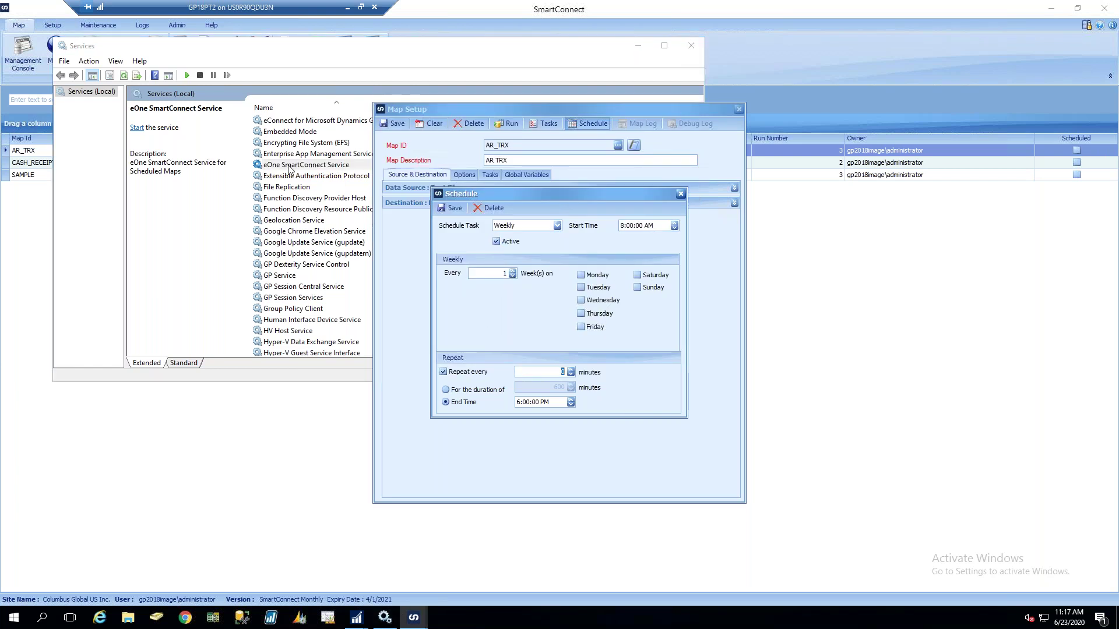
pyautogui.click(344, 165)
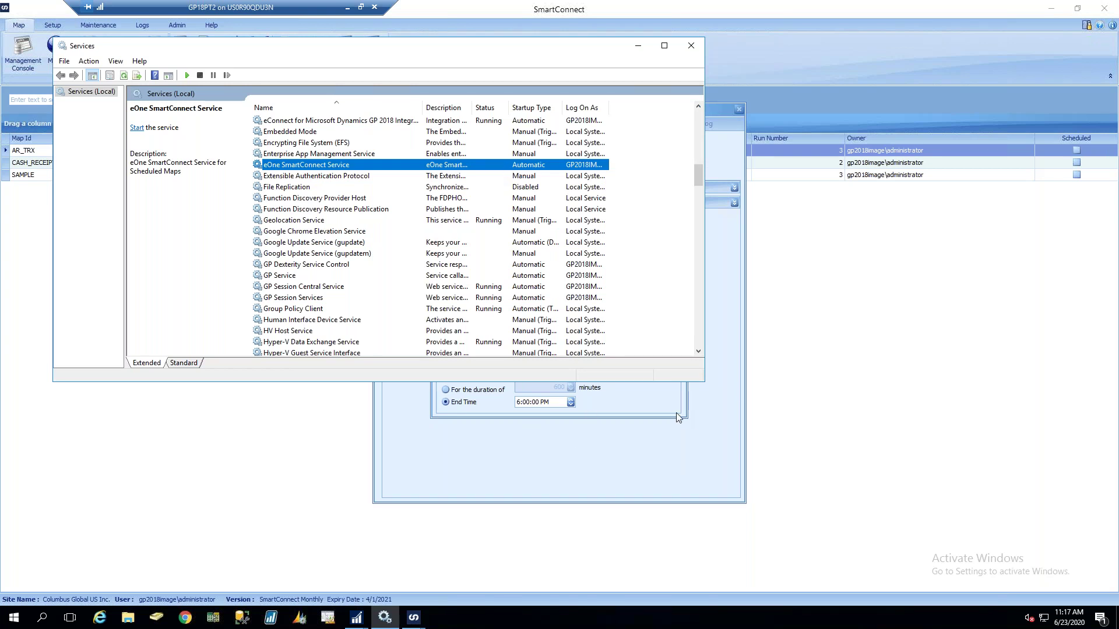
pyautogui.click(693, 418)
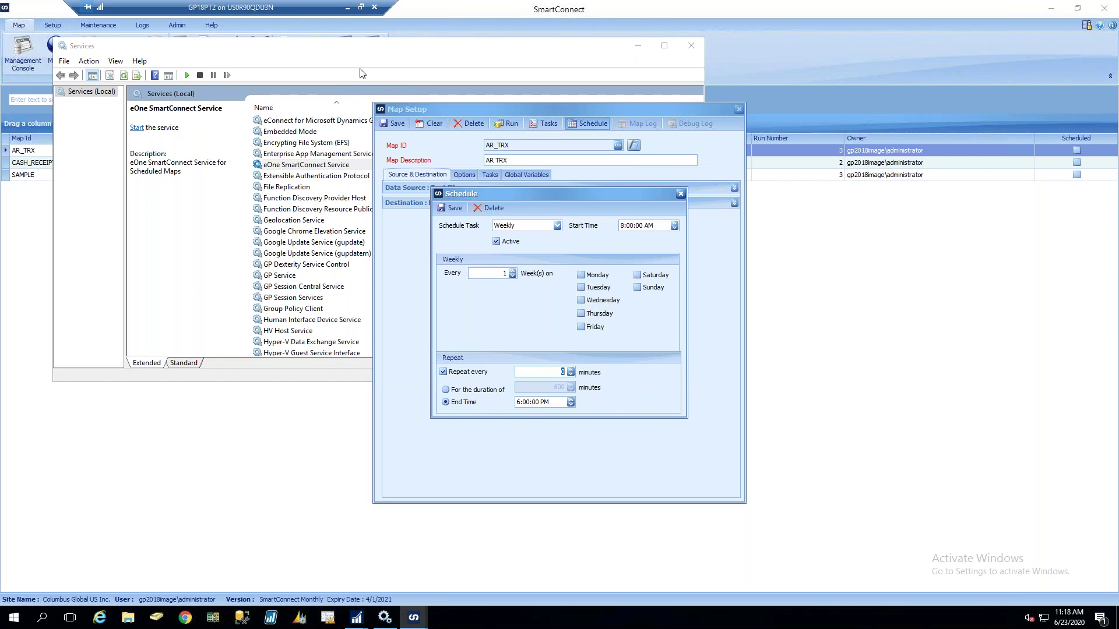
pyautogui.click(268, 167)
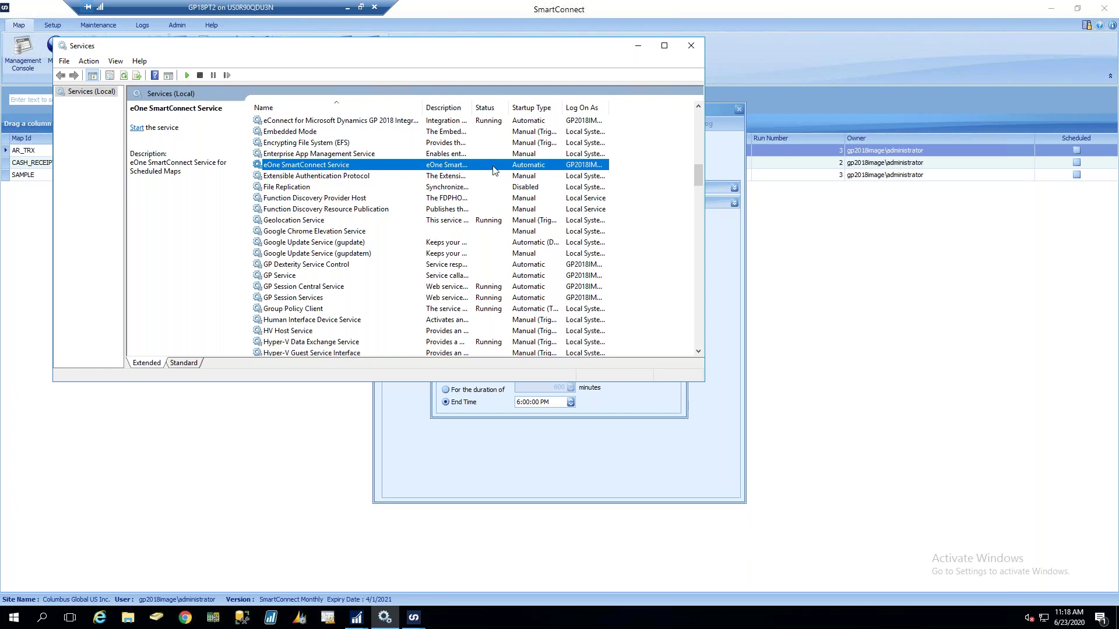
pyautogui.click(646, 410)
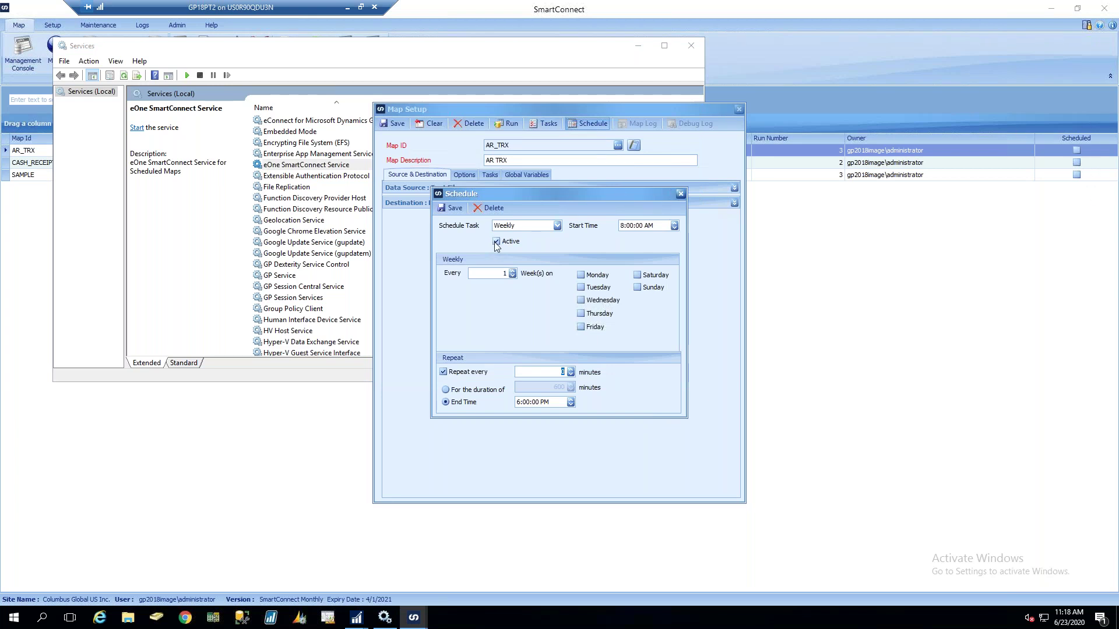
pyautogui.click(680, 194)
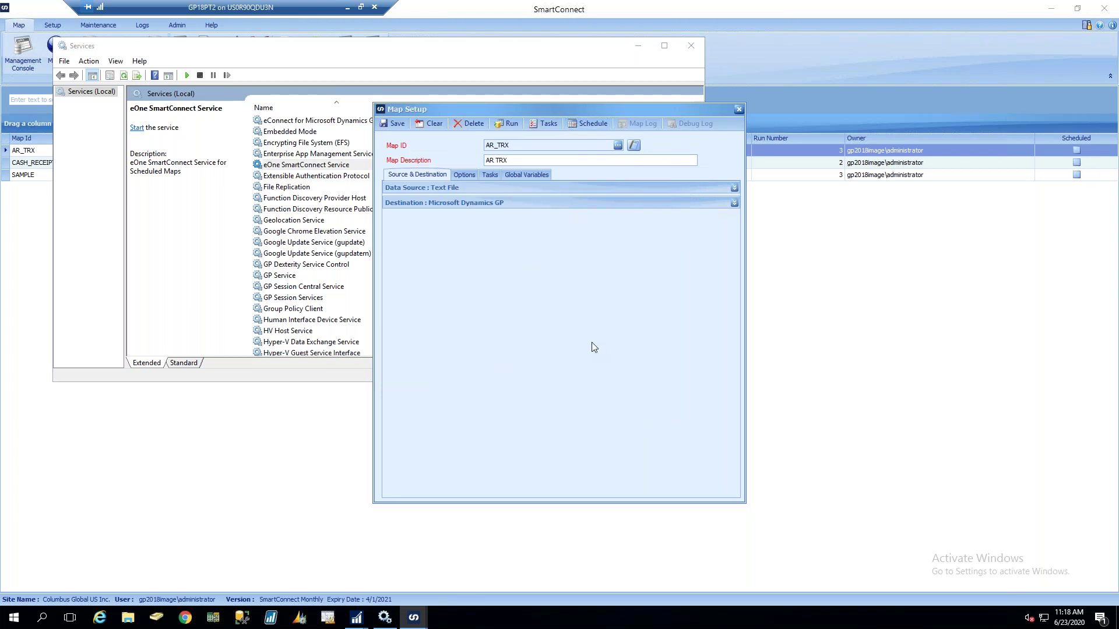
# Minimize Services, expand the Text File data source keeping Bulk Data Load, and list data sources
pyautogui.click(638, 46)
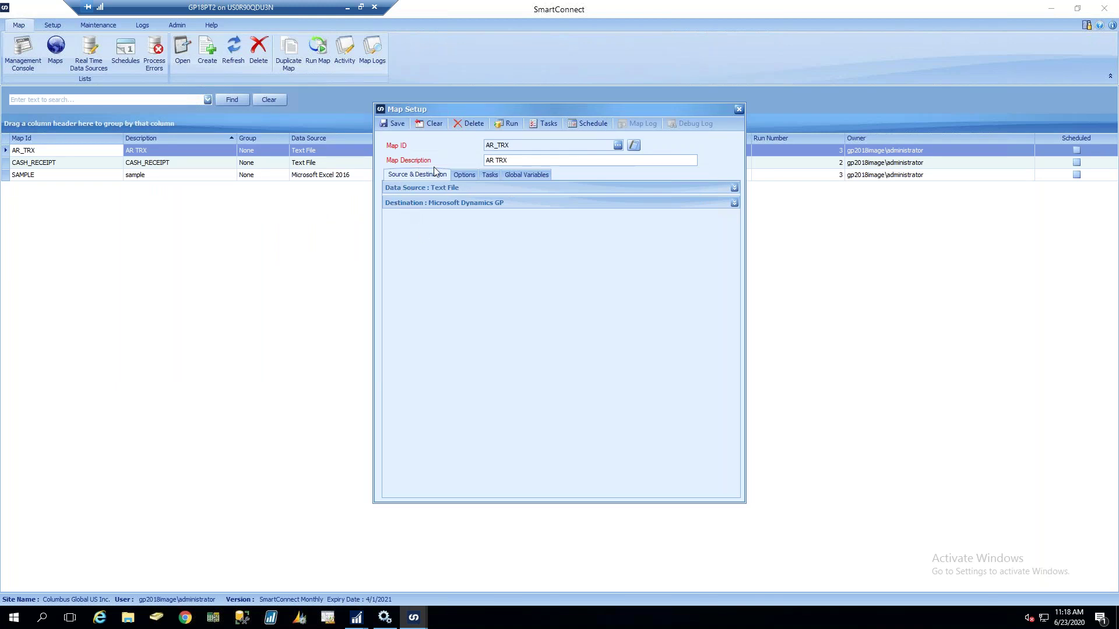
pyautogui.click(406, 187)
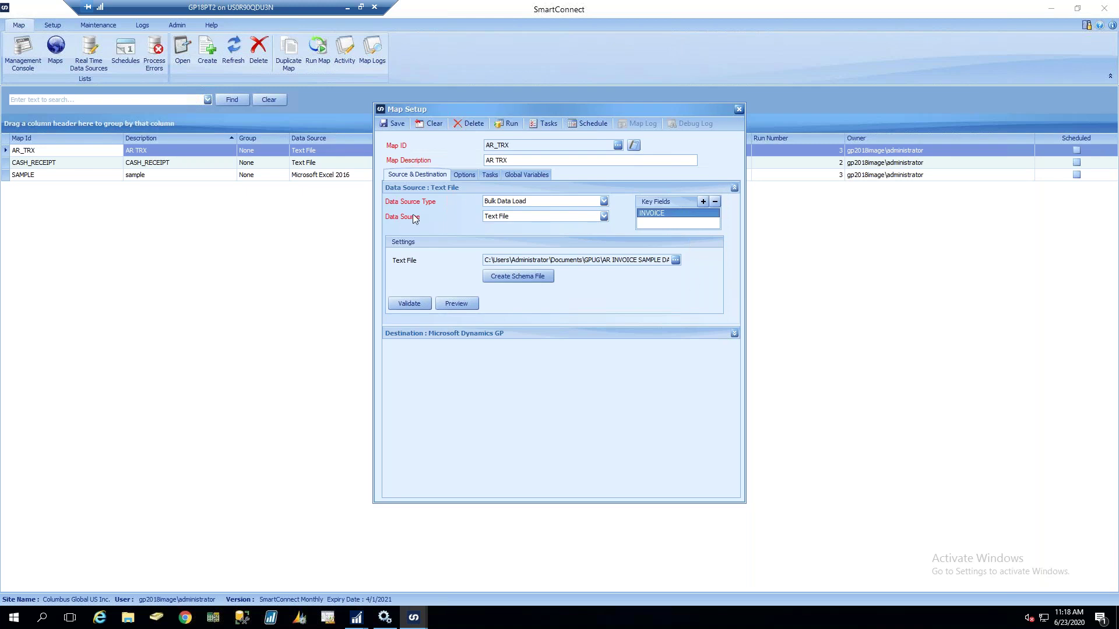
pyautogui.click(575, 199)
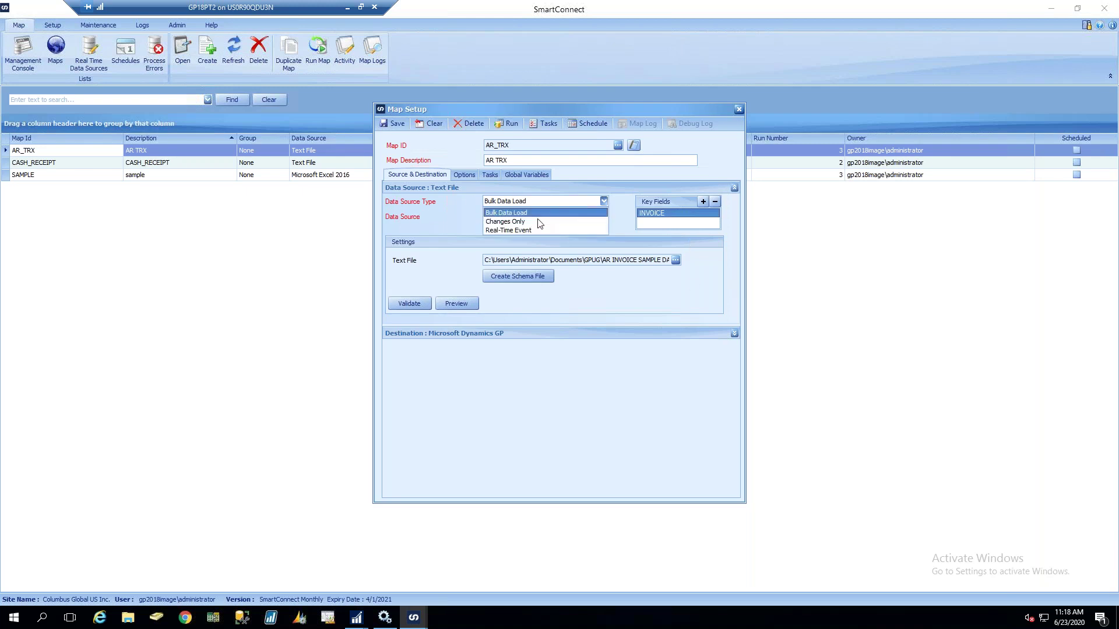
pyautogui.click(502, 212)
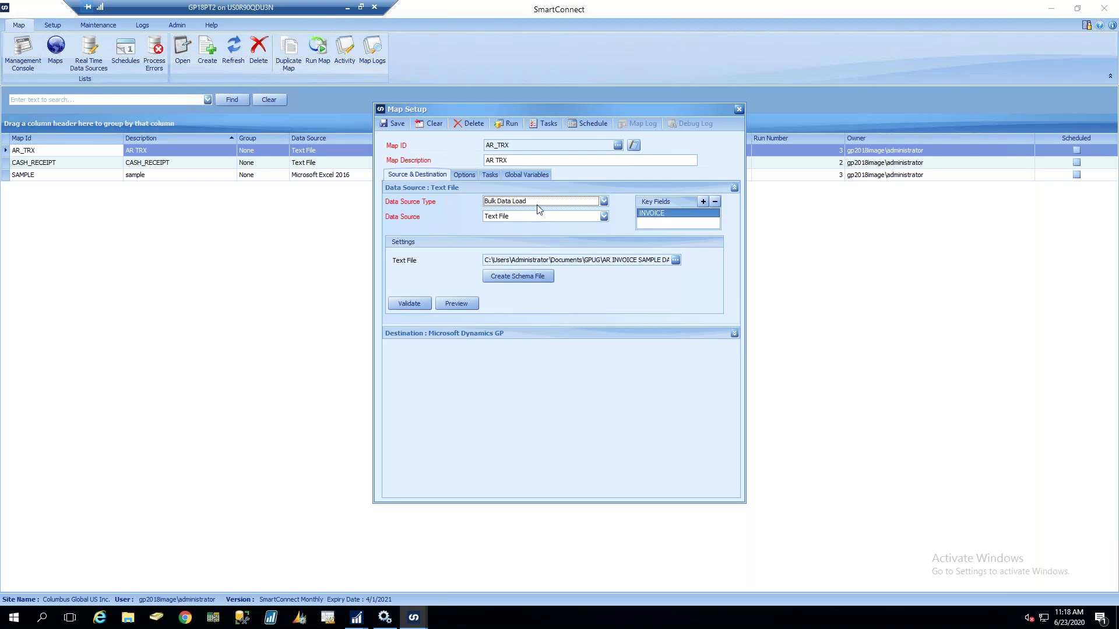
pyautogui.click(538, 202)
pyautogui.click(499, 213)
pyautogui.click(547, 216)
pyautogui.scroll(3, 604, 245)
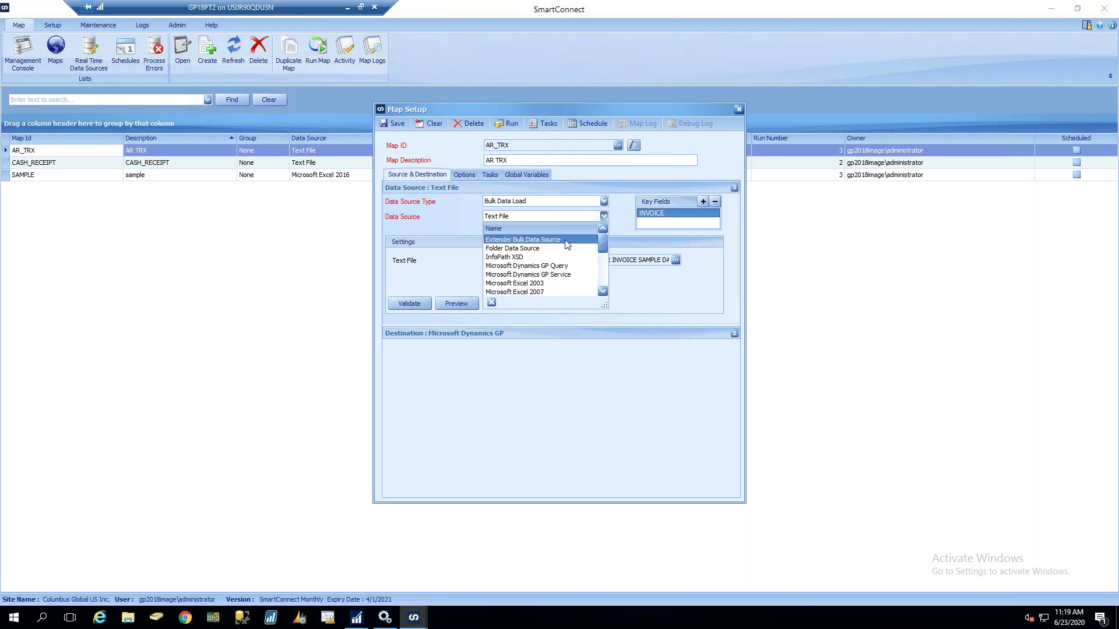
# Replace the Text File source with Folder Data Source and begin on the Template File path
pyautogui.click(548, 245)
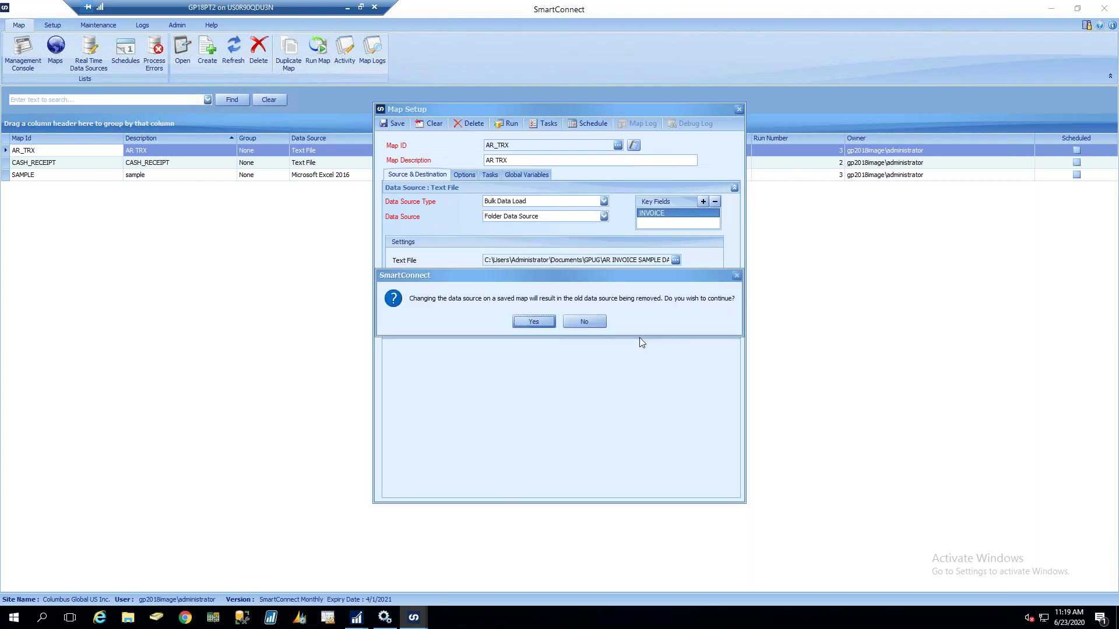
pyautogui.click(545, 323)
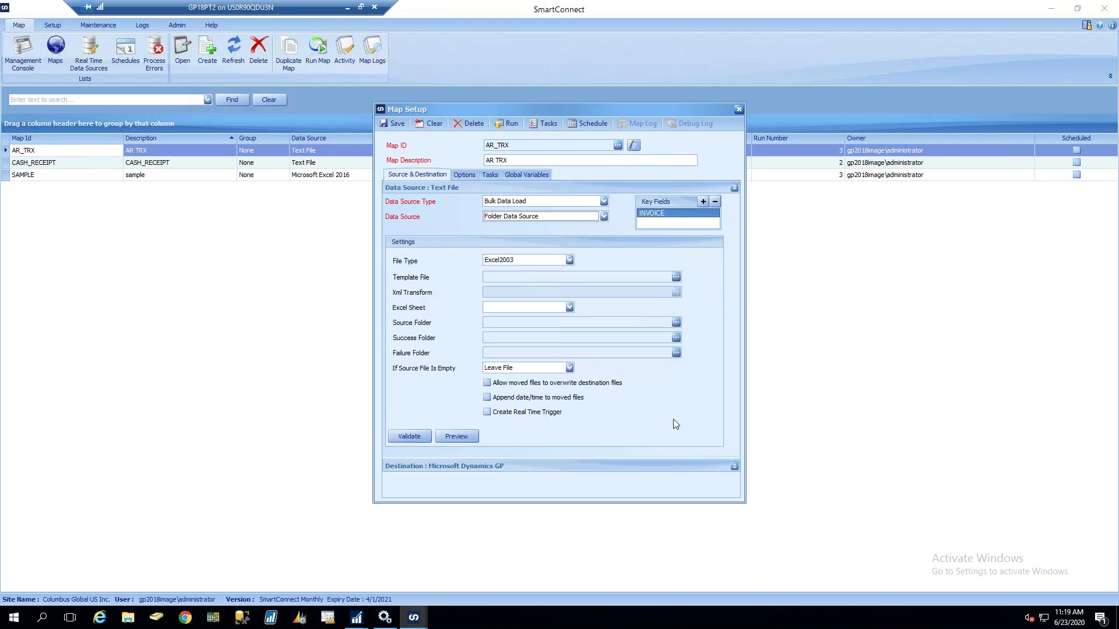
pyautogui.click(517, 278)
# Choose Multi Data Source from the Data Source list and confirm replacing the current source
pyautogui.click(587, 216)
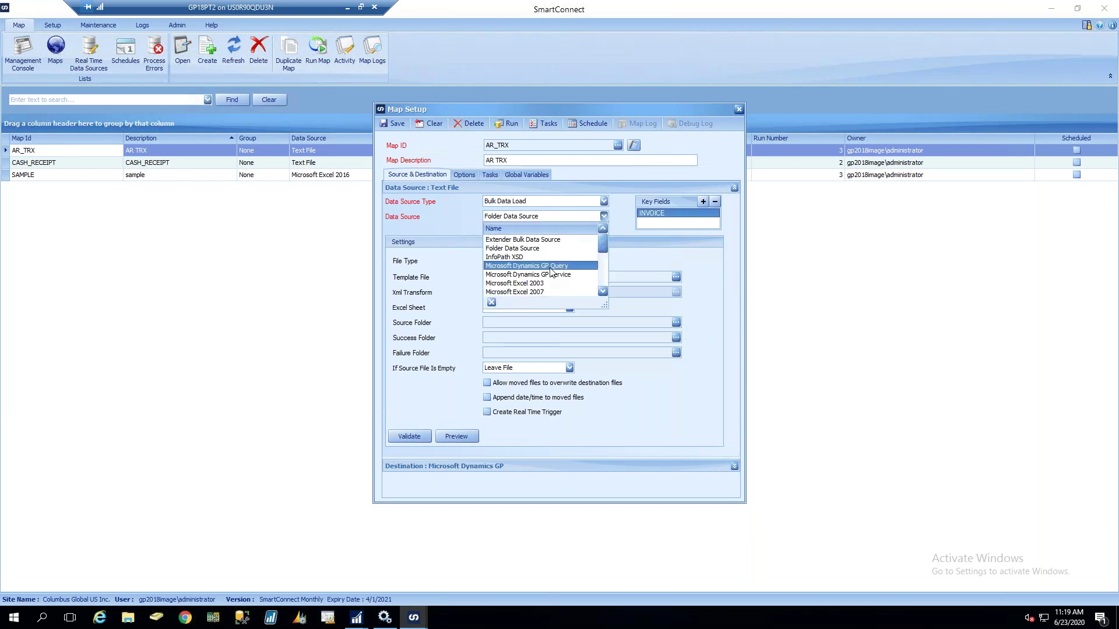
pyautogui.click(604, 292)
pyautogui.click(604, 291)
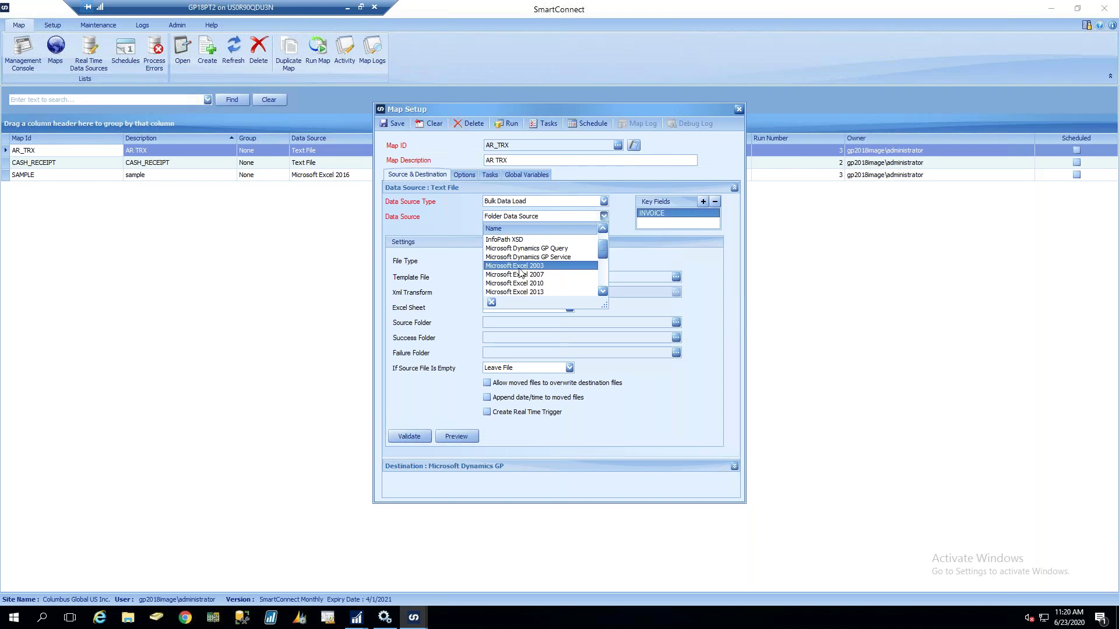
pyautogui.scroll(-3, 602, 293)
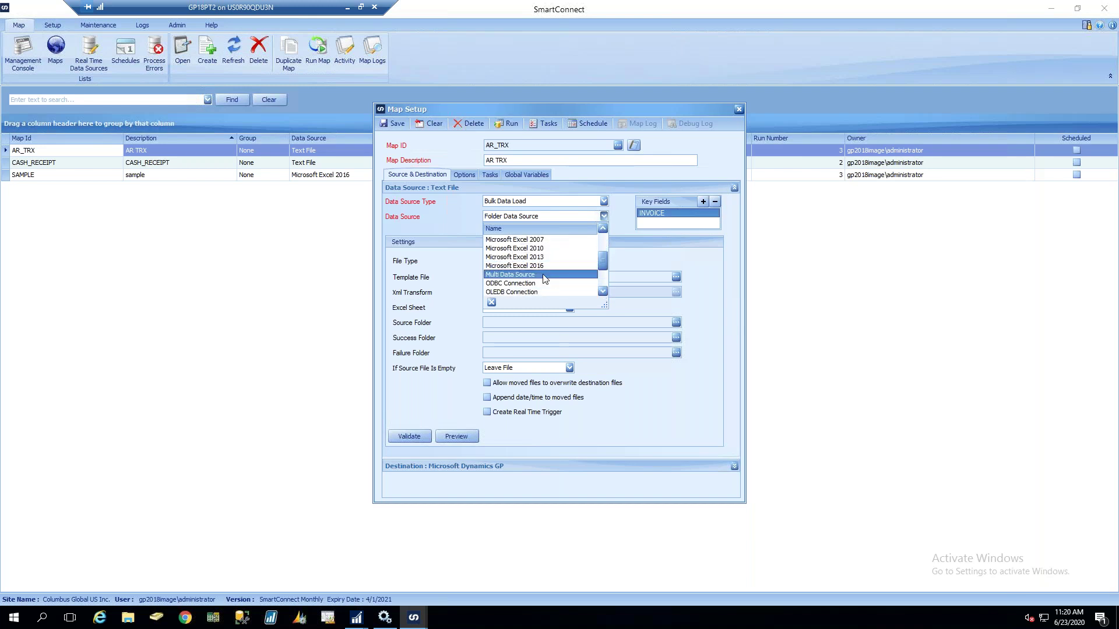
pyautogui.click(544, 276)
pyautogui.click(531, 320)
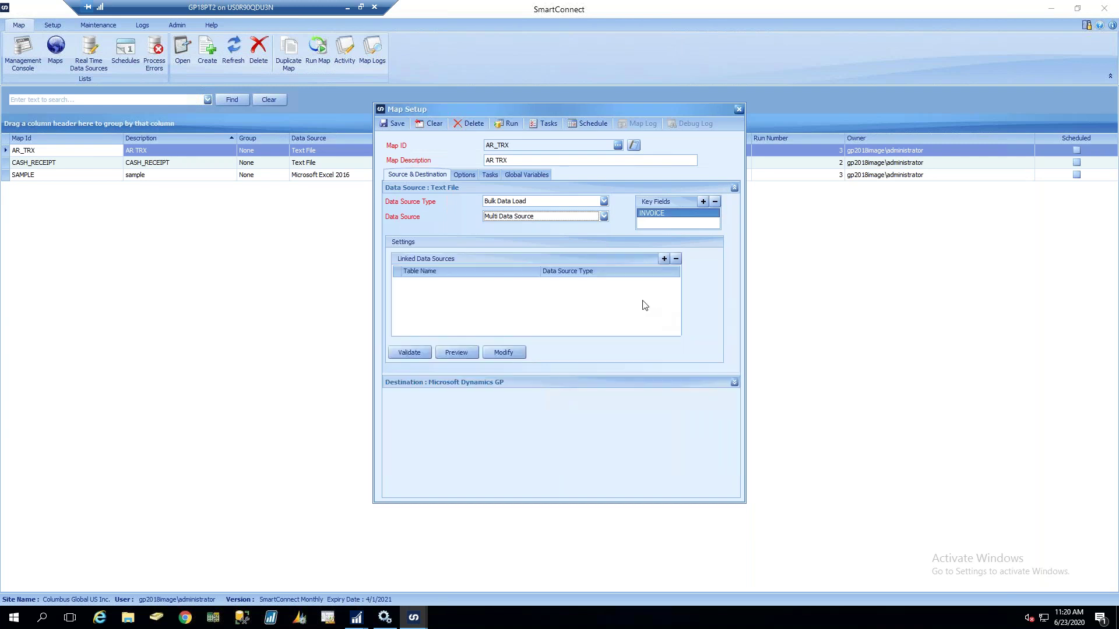
# Add a linked data source named textfile with the Text File type
pyautogui.click(664, 259)
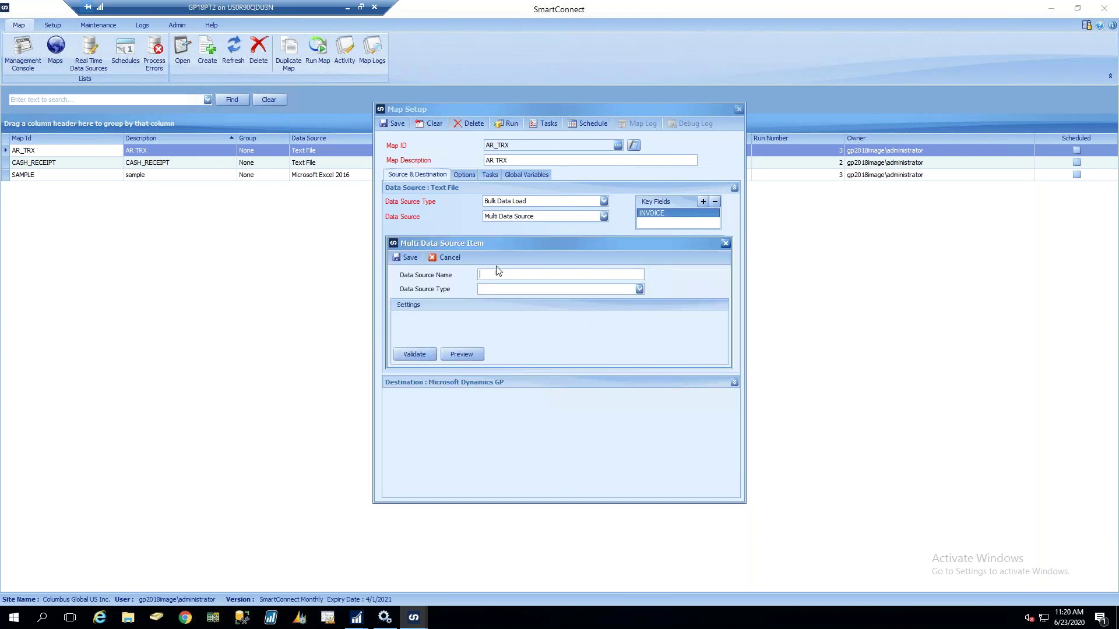
pyautogui.write('textfile')
pyautogui.click(544, 290)
pyautogui.moveTo(641, 321); pyautogui.dragTo(641, 353)
pyautogui.click(604, 353)
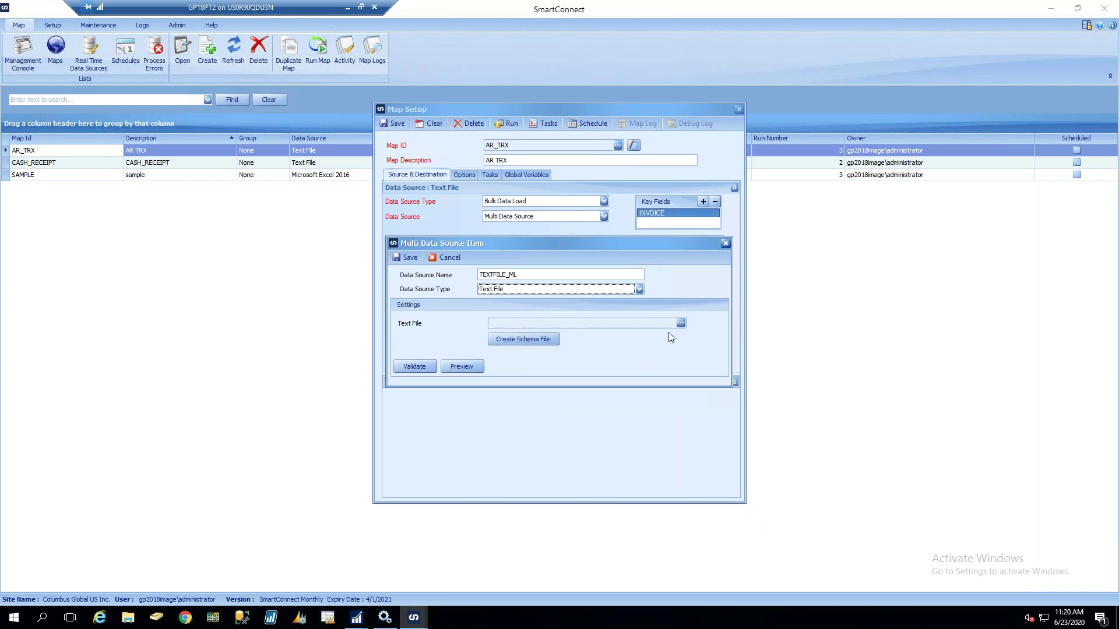
# Point it at AR INVOICE SAMPLE DATA.txt, preview the invoice rows, and save the linked source
pyautogui.click(681, 323)
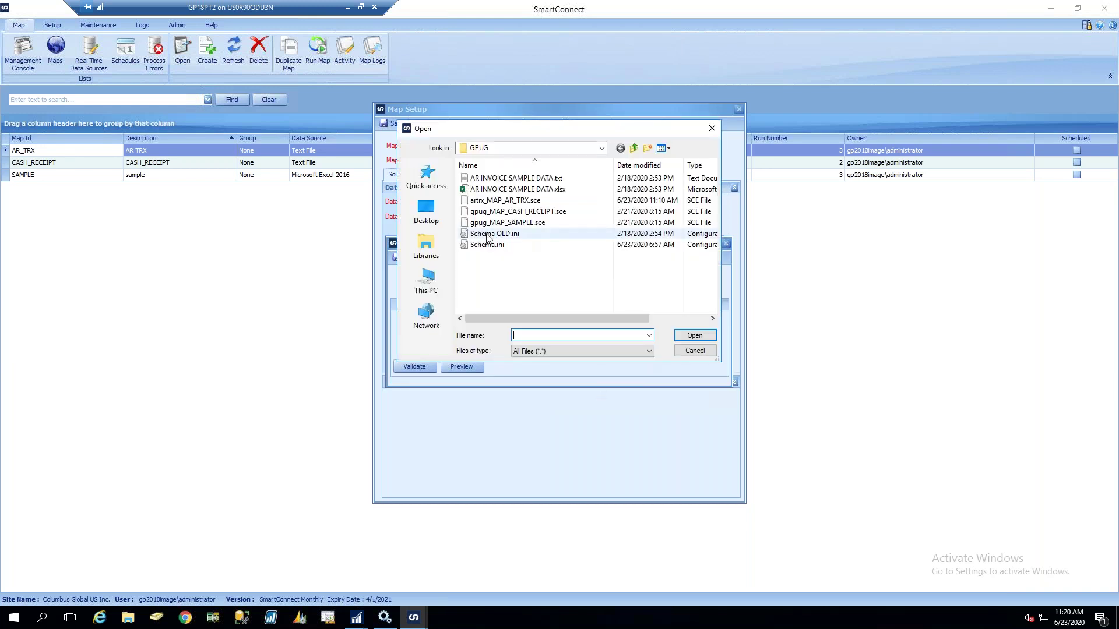
pyautogui.click(488, 179)
pyautogui.click(693, 335)
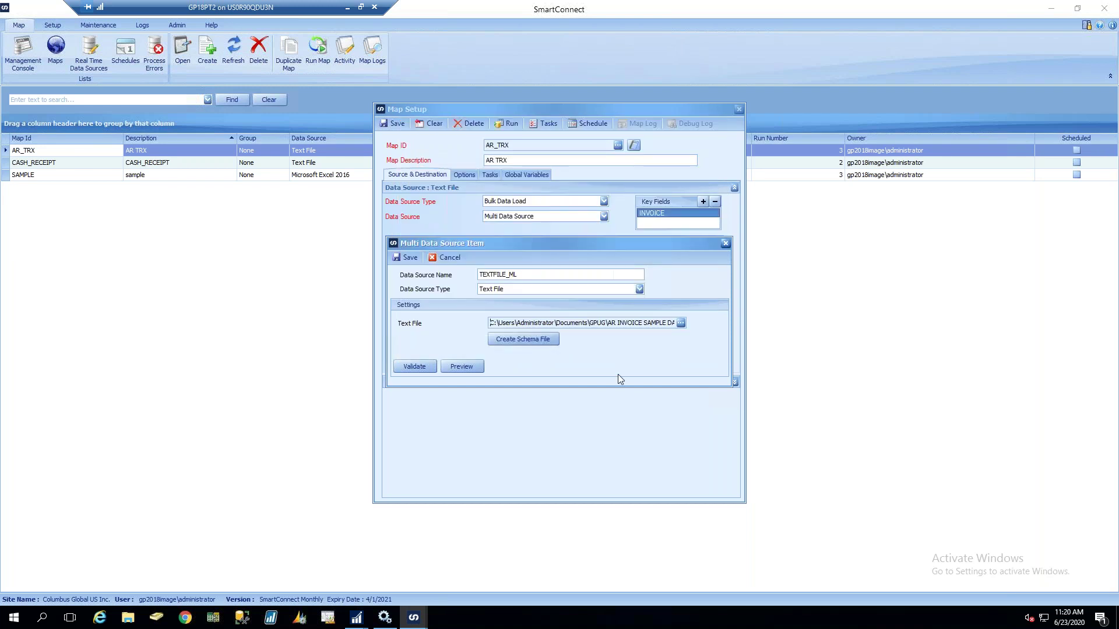
pyautogui.click(473, 367)
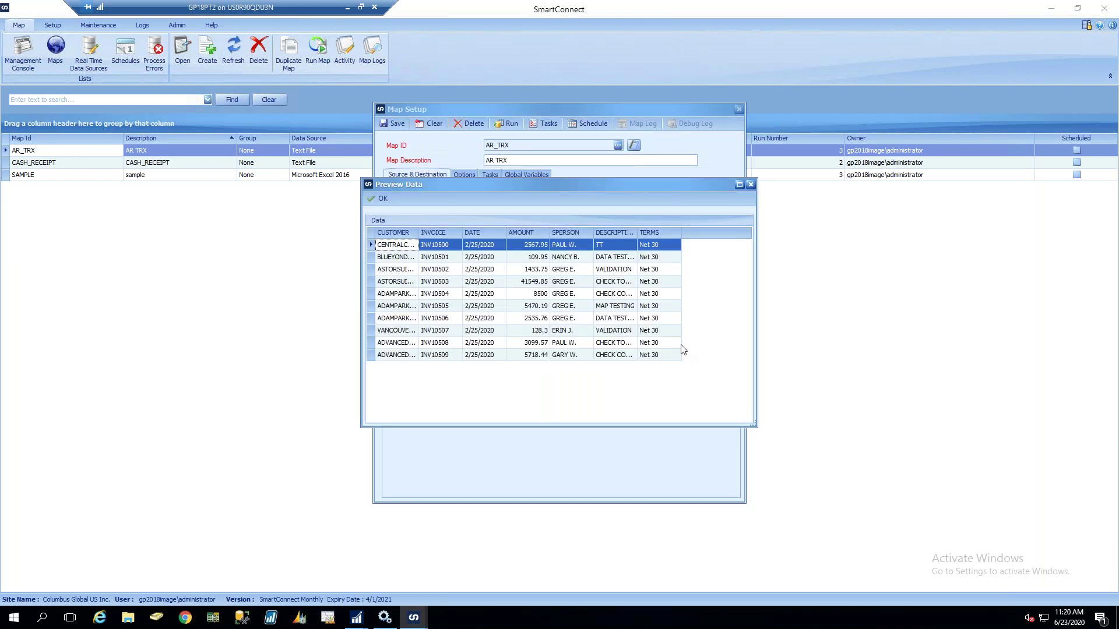
pyautogui.click(382, 198)
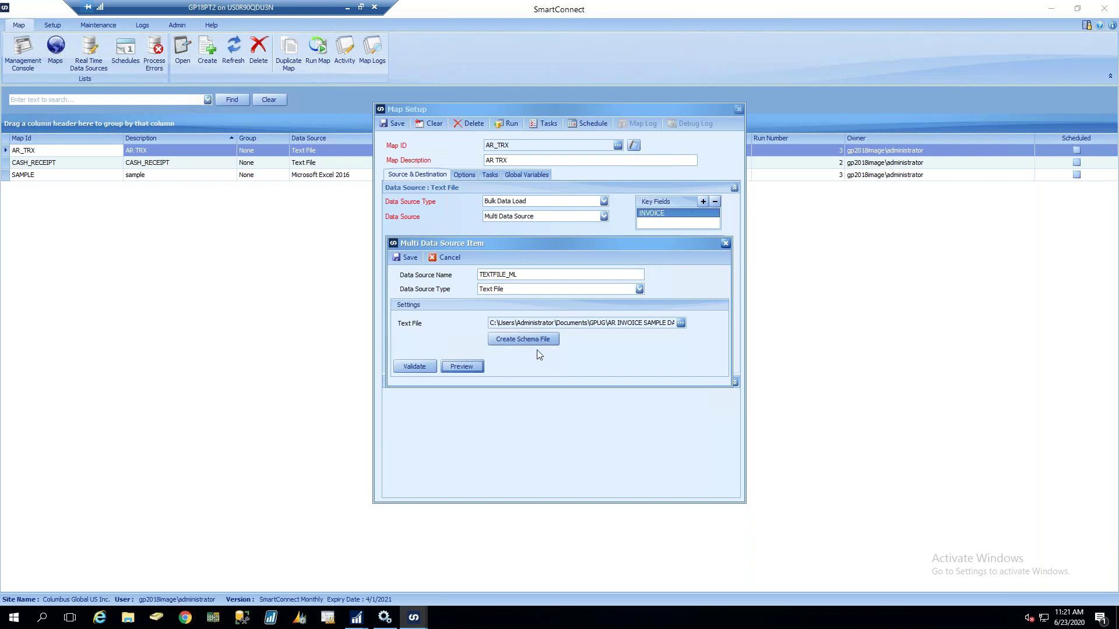
pyautogui.click(460, 367)
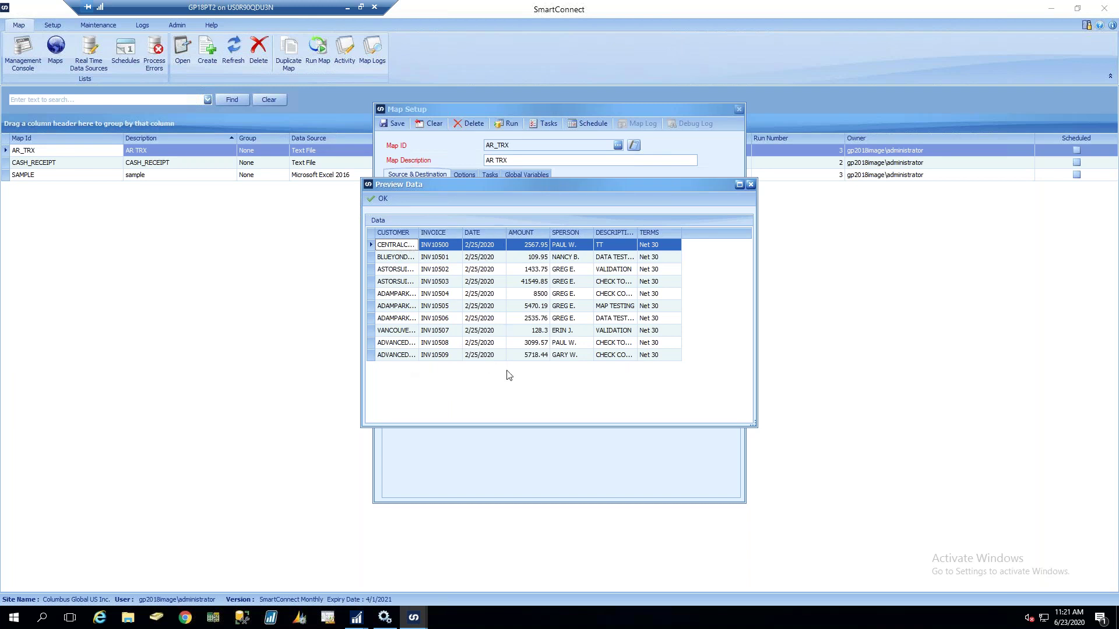
pyautogui.click(388, 198)
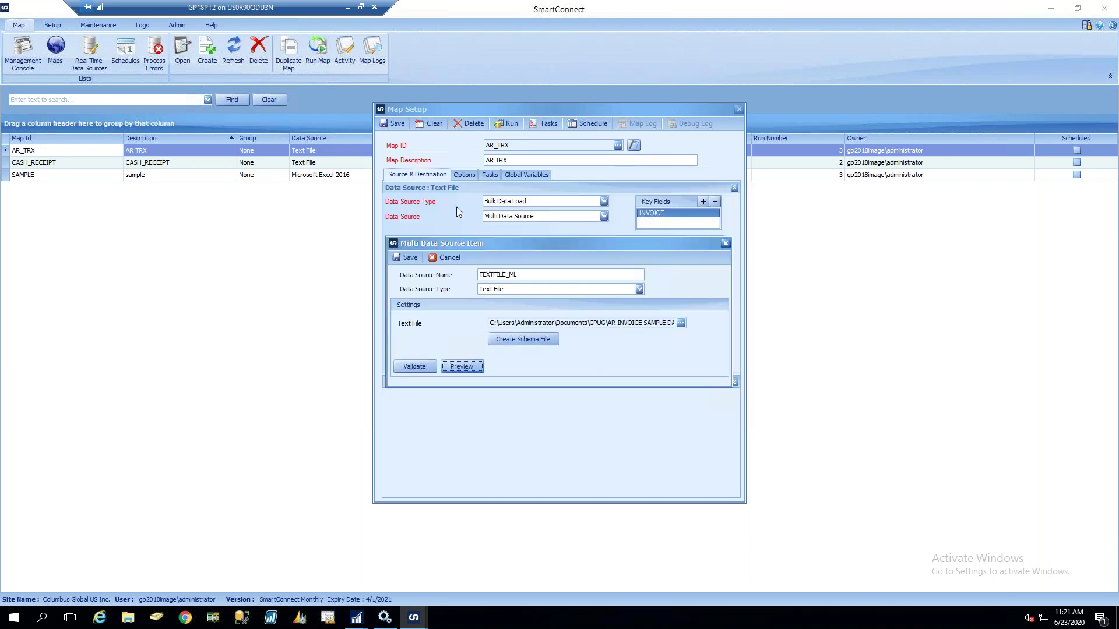
pyautogui.press('Escape')
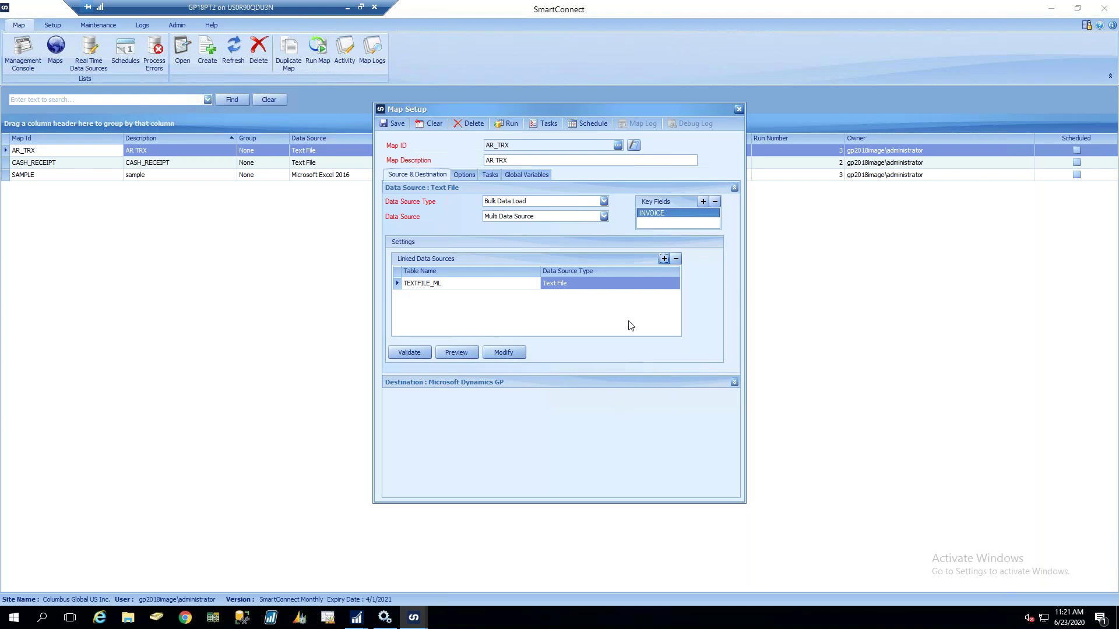
# Add a second linked source named RM00100_ML with data source type ODBC Connection
pyautogui.click(663, 258)
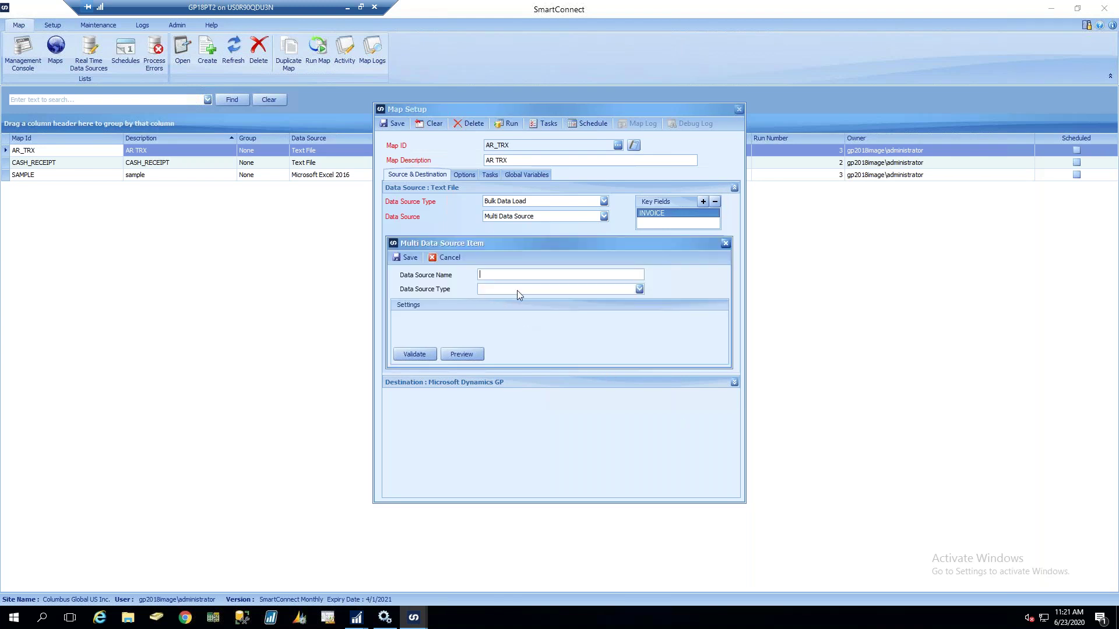
pyautogui.write('ar')
pyautogui.press('BackSpace')
pyautogui.press('BackSpace')
pyautogui.write('rm00100_ml')
pyautogui.click(548, 291)
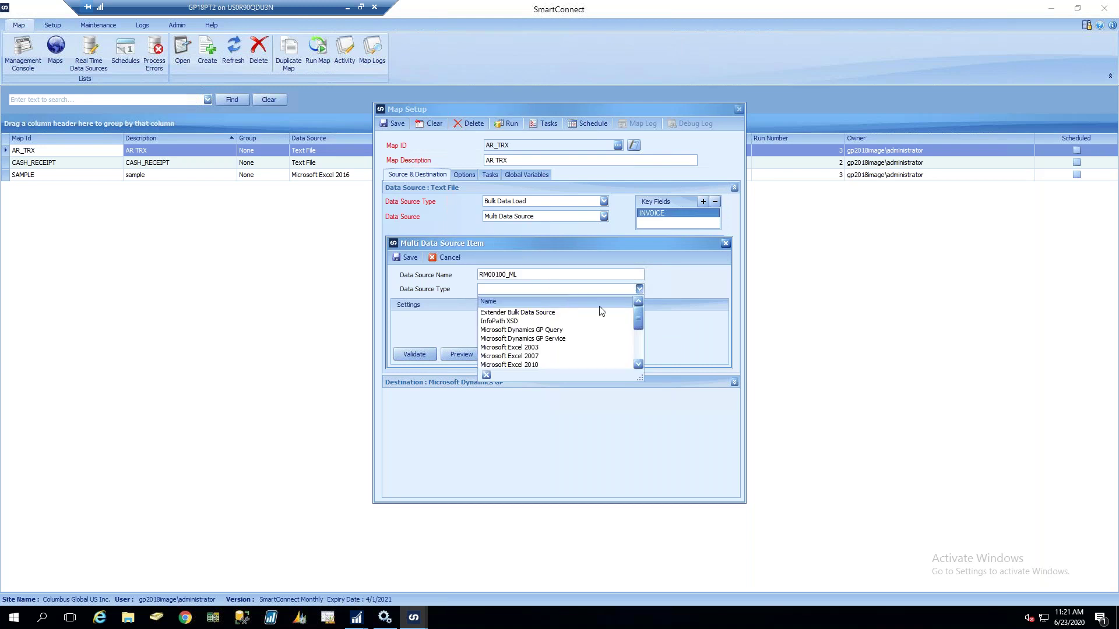
pyautogui.scroll(-2, 640, 348)
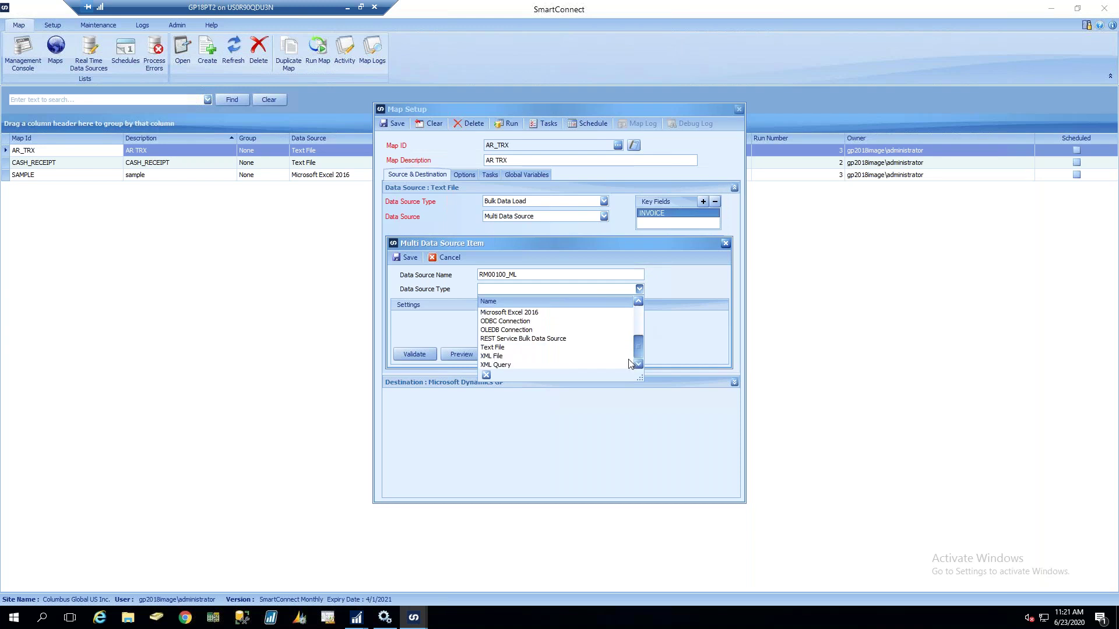
pyautogui.click(551, 319)
pyautogui.click(671, 323)
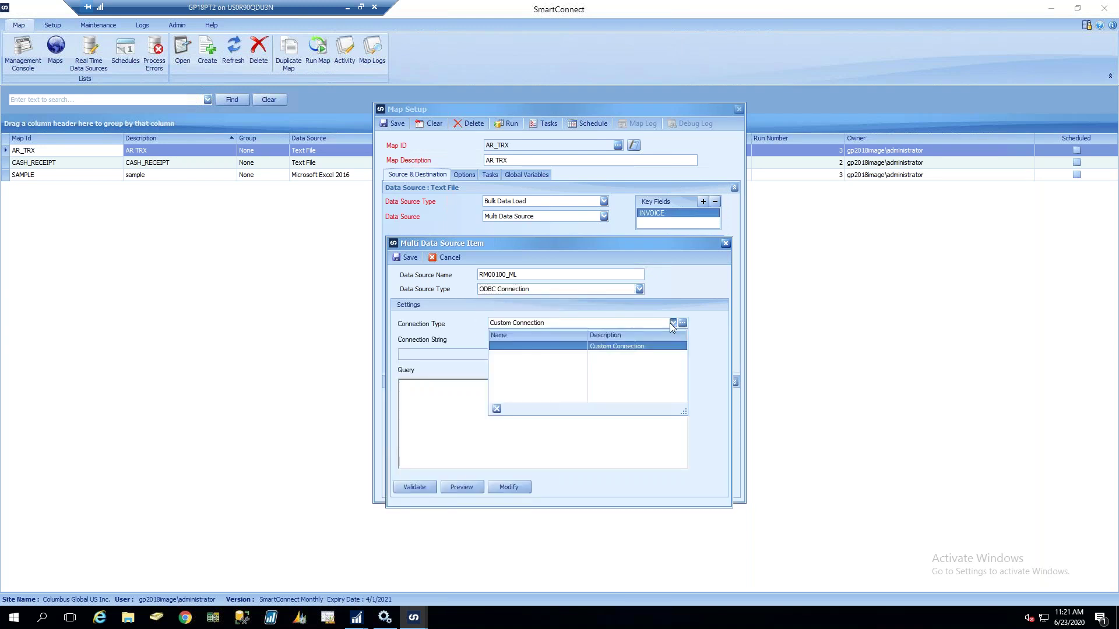
# Start a new ODBC default named two and choose the SQL Server connection template
pyautogui.click(681, 323)
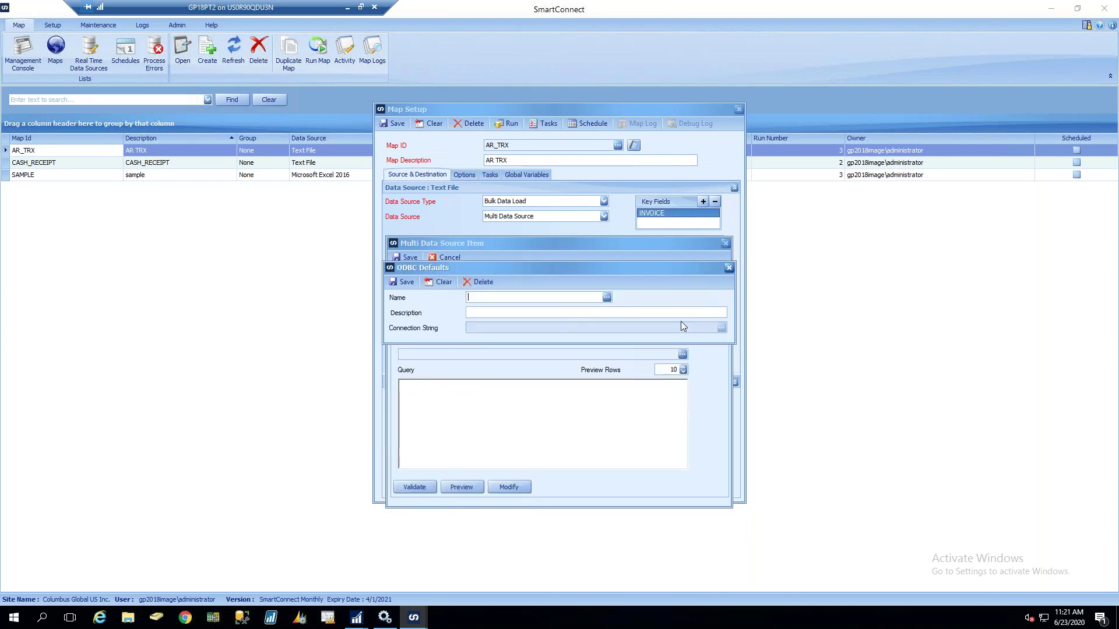
pyautogui.write('two')
pyautogui.click(536, 314)
pyautogui.write('t')
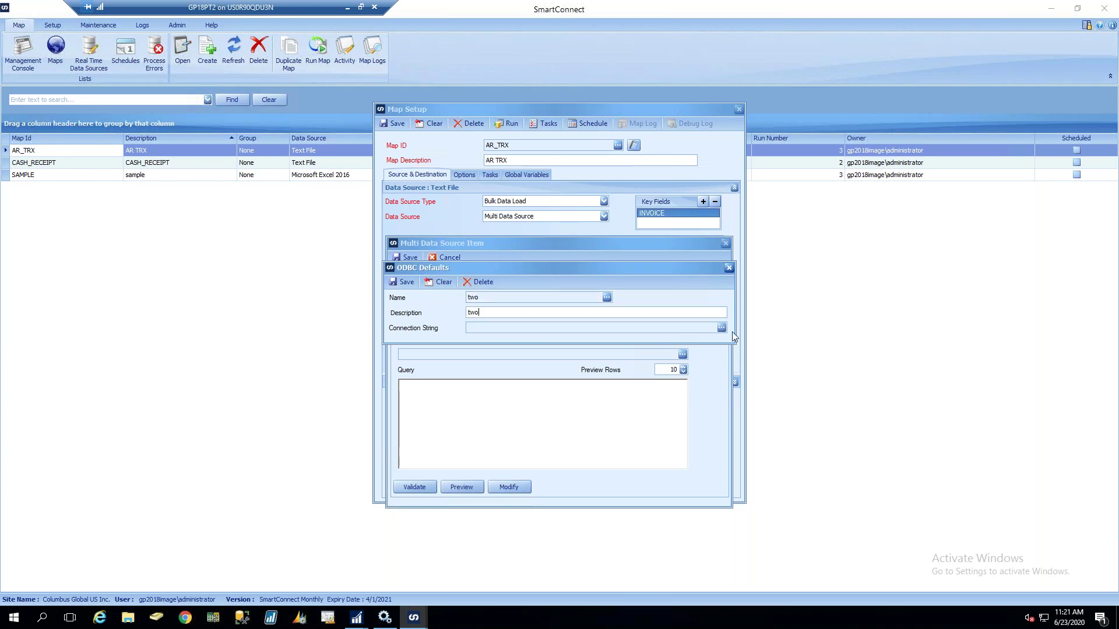
pyautogui.click(722, 327)
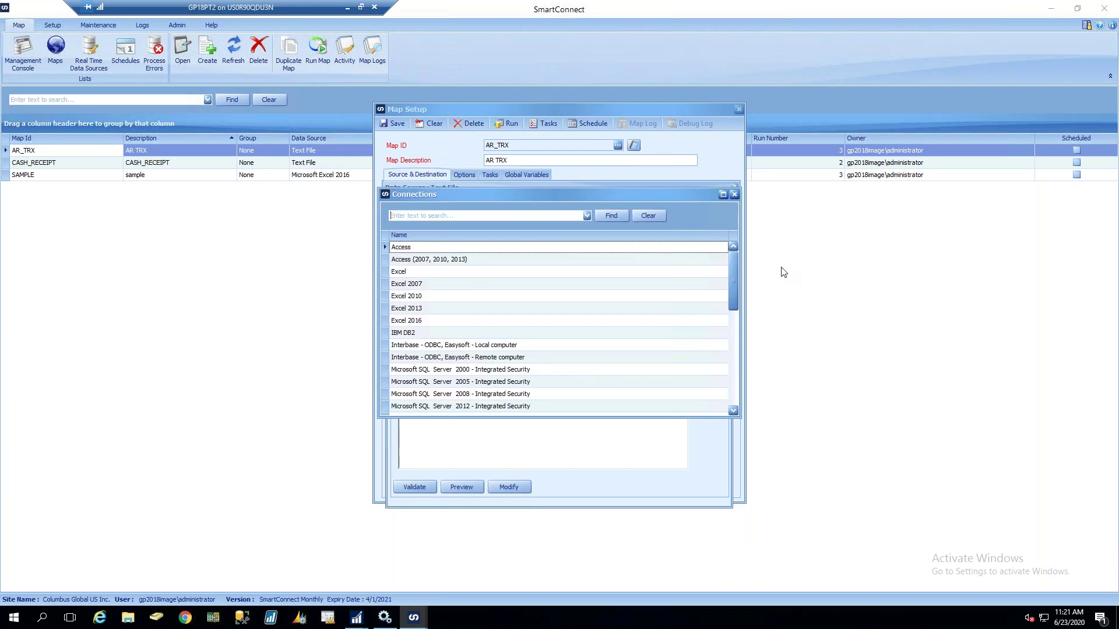
pyautogui.moveTo(735, 308); pyautogui.dragTo(747, 418)
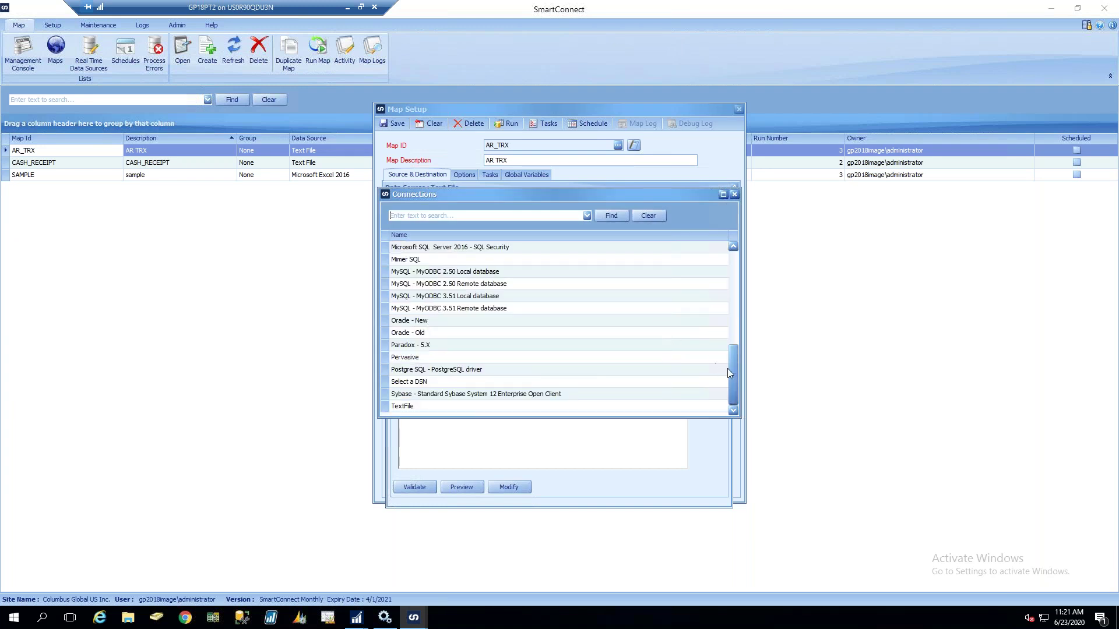
pyautogui.moveTo(733, 363); pyautogui.dragTo(732, 359)
pyautogui.doubleClick(478, 297)
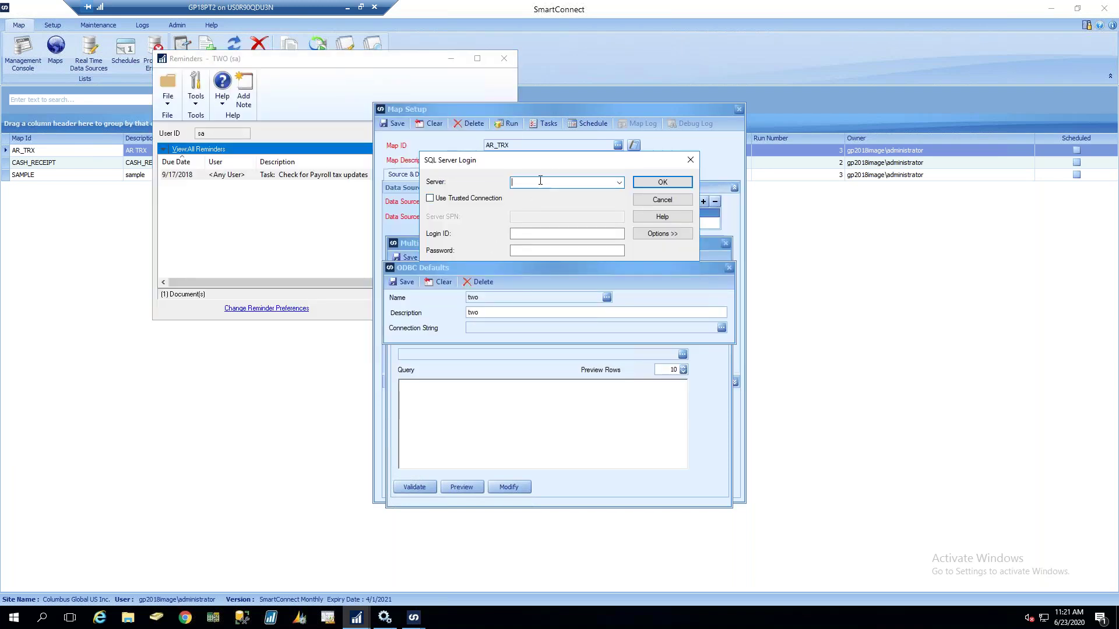
# Connect to server GP2018 with the admin login and password, select database TWO, and save
pyautogui.write('GP2018')
pyautogui.press('Tab')
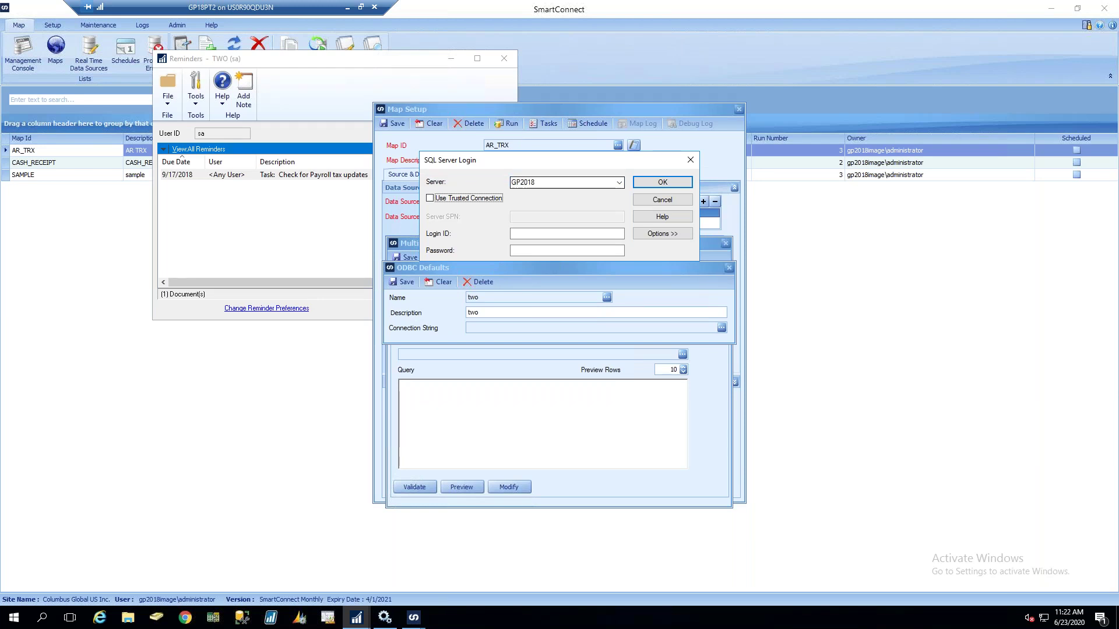
pyautogui.click(540, 232)
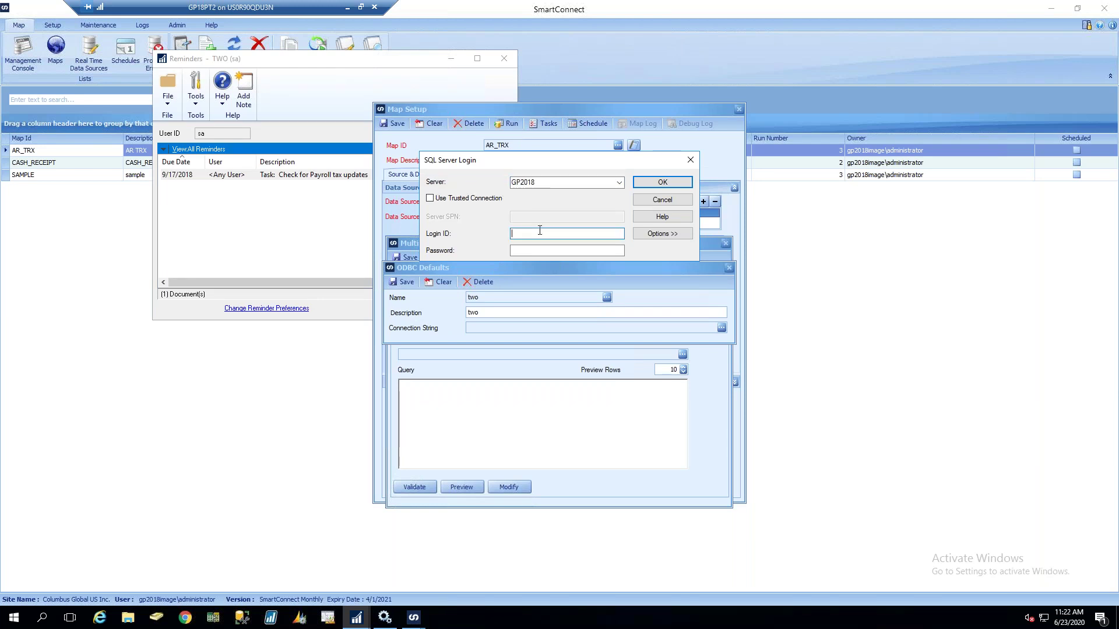
pyautogui.write('SA')
pyautogui.press('Tab')
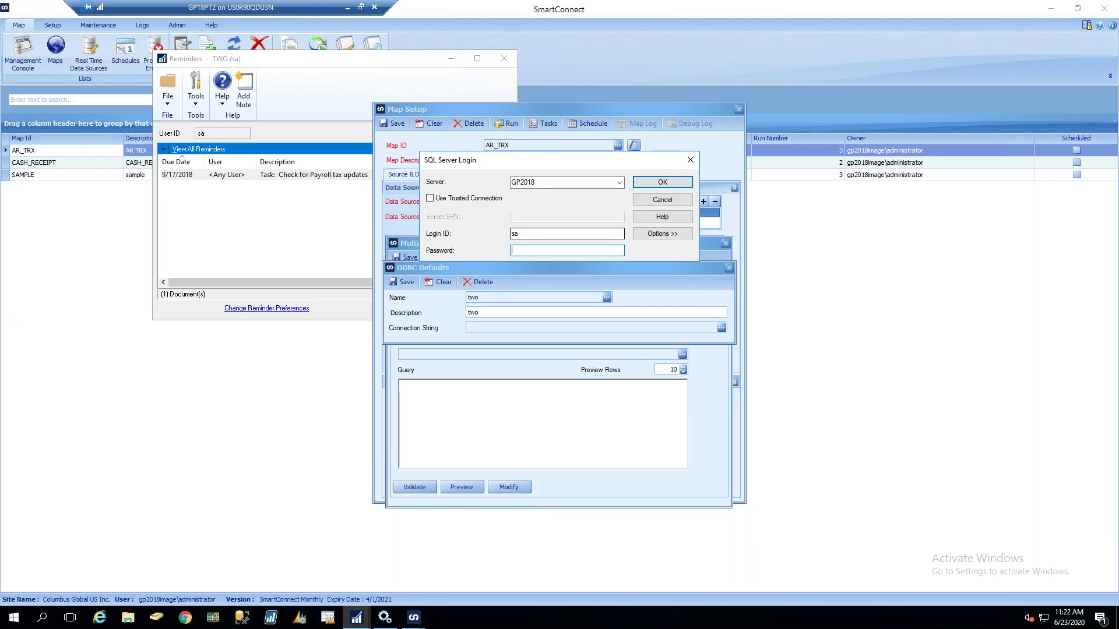
pyautogui.write('••••••••••')
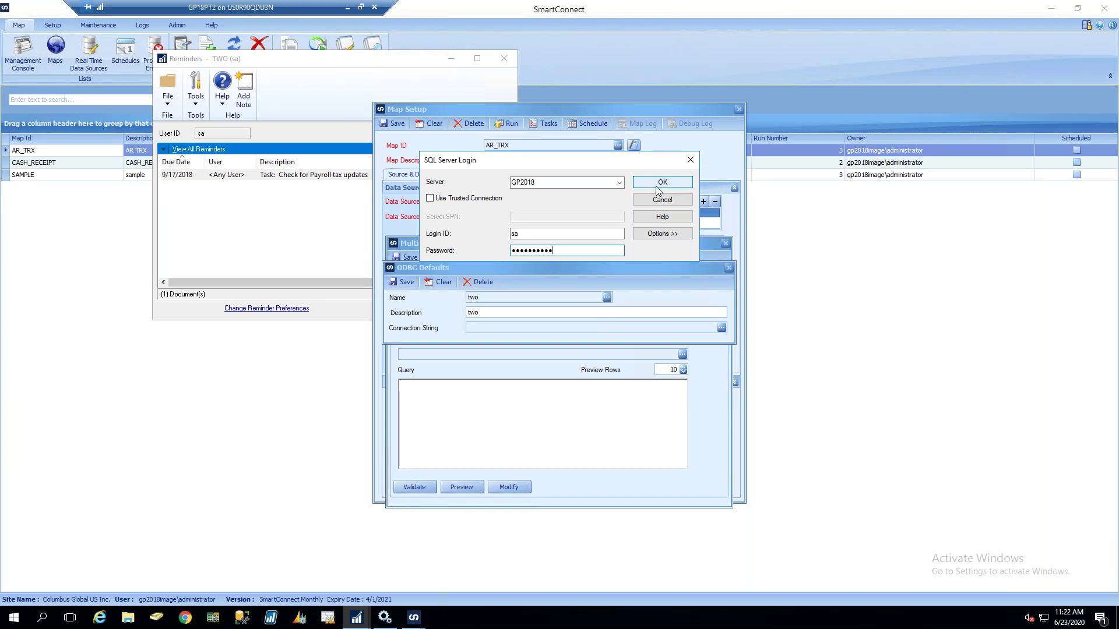
pyautogui.click(663, 233)
pyautogui.click(591, 342)
pyautogui.click(643, 403)
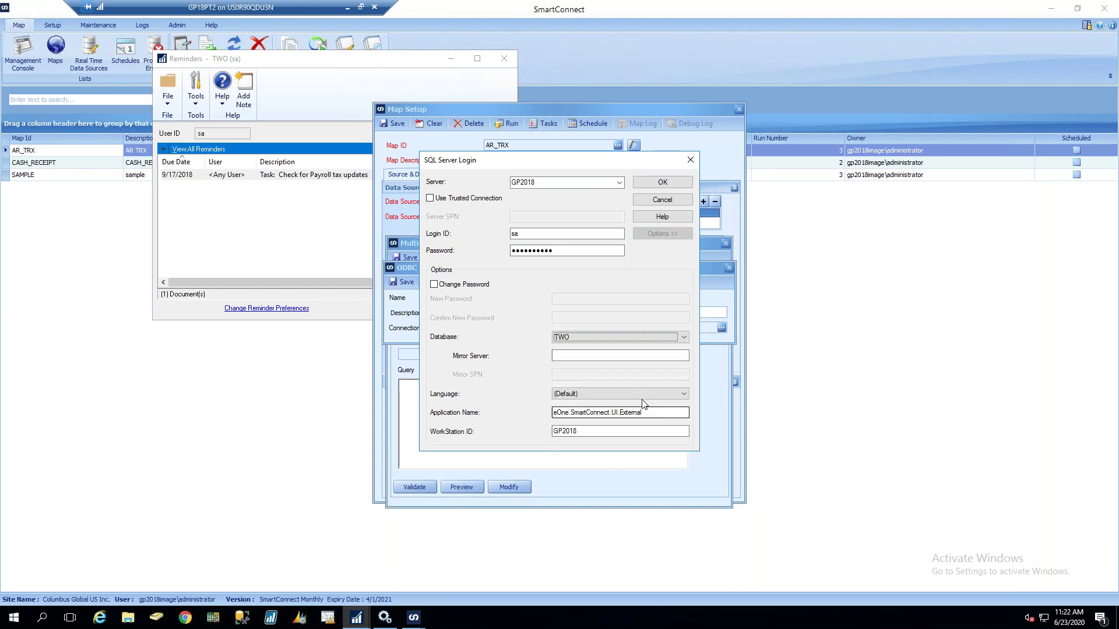
pyautogui.doubleClick(539, 182)
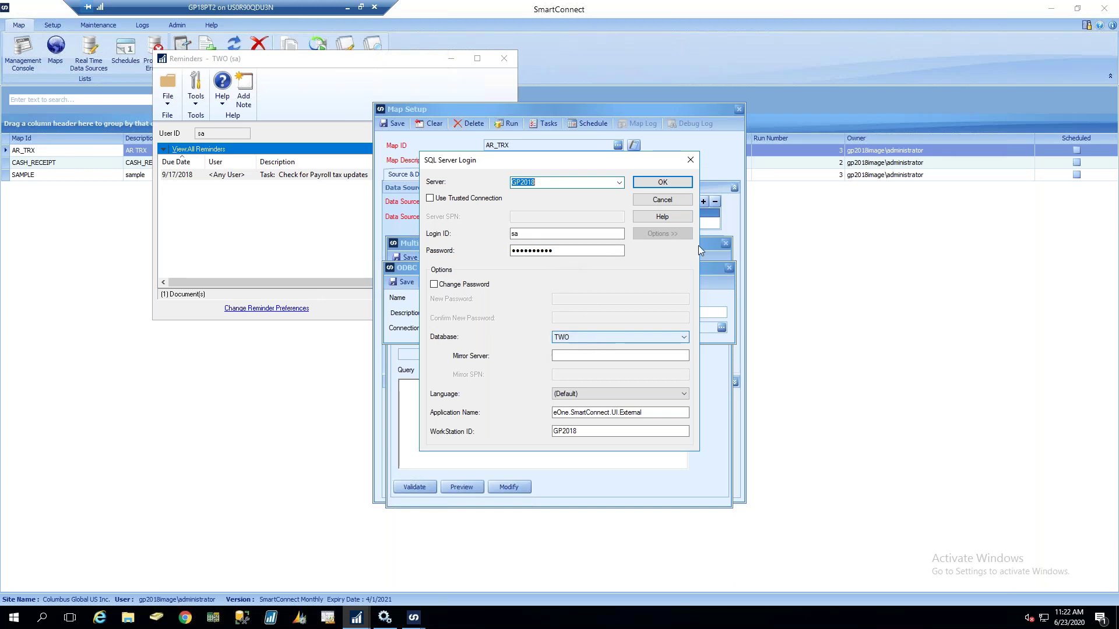
pyautogui.click(660, 183)
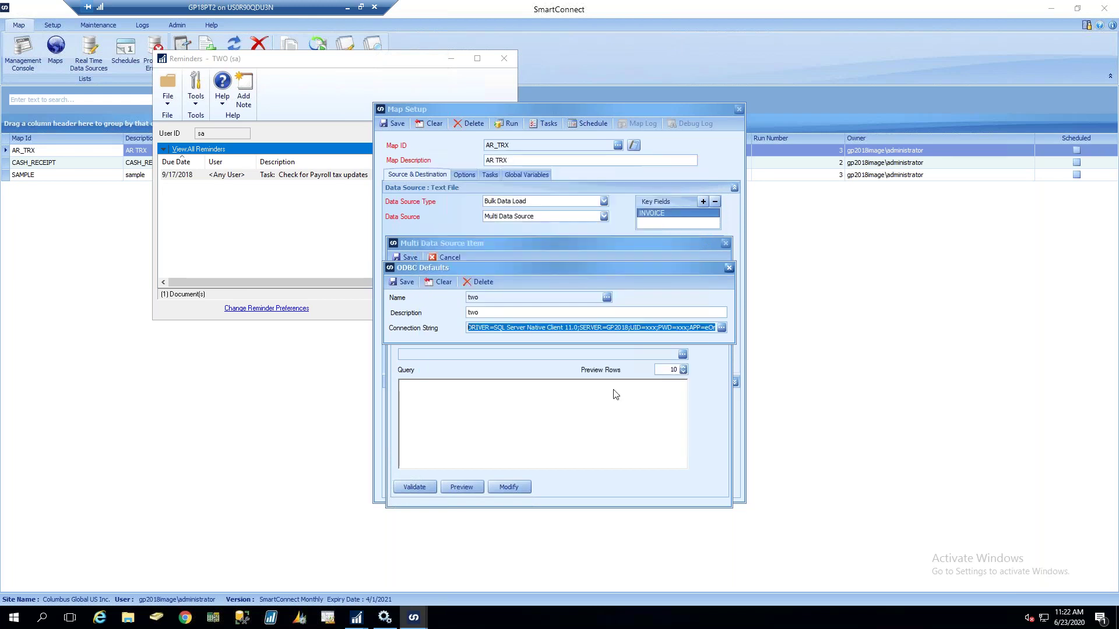
pyautogui.click(407, 282)
# Use connection two with query 'select * from rm00100' and preview it, hitting a validation error
pyautogui.click(729, 269)
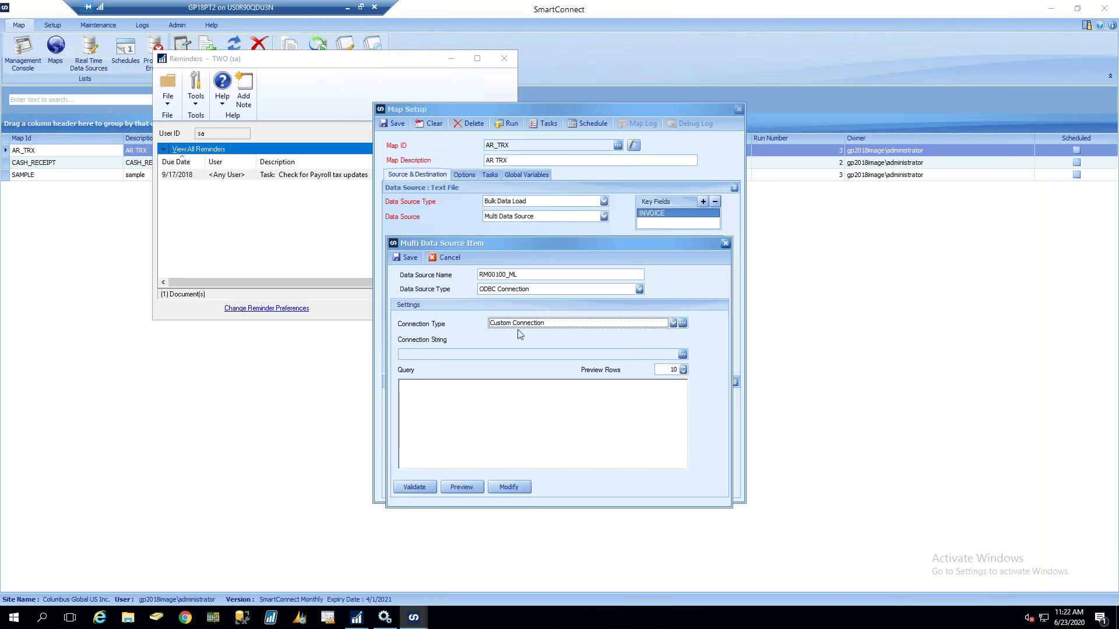
pyautogui.click(578, 323)
pyautogui.click(516, 347)
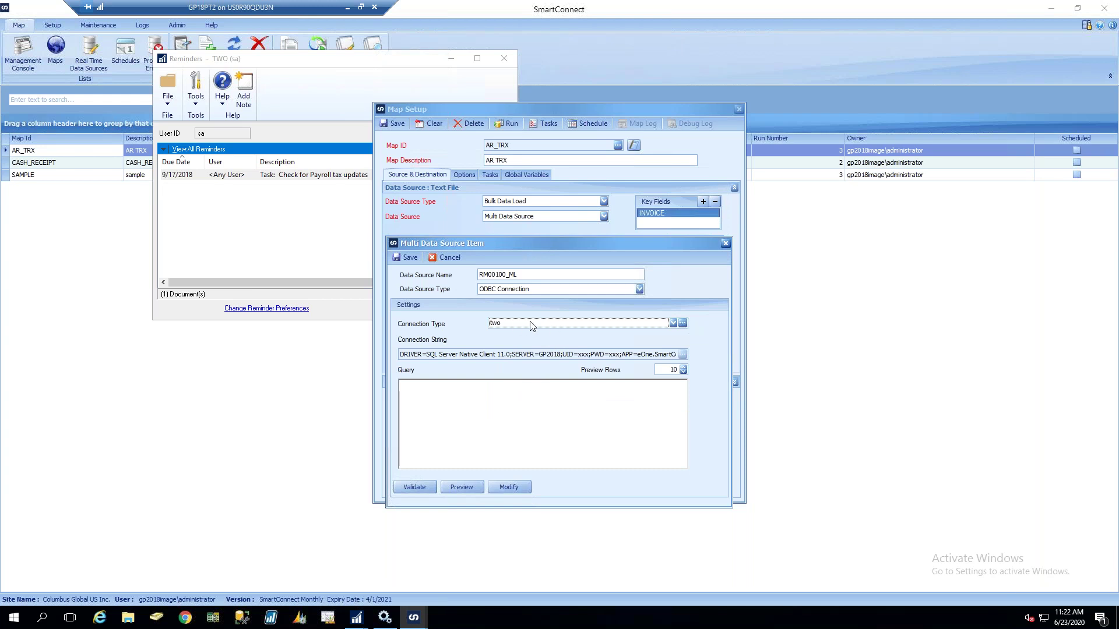
pyautogui.click(466, 397)
pyautogui.write('select * from rm00100')
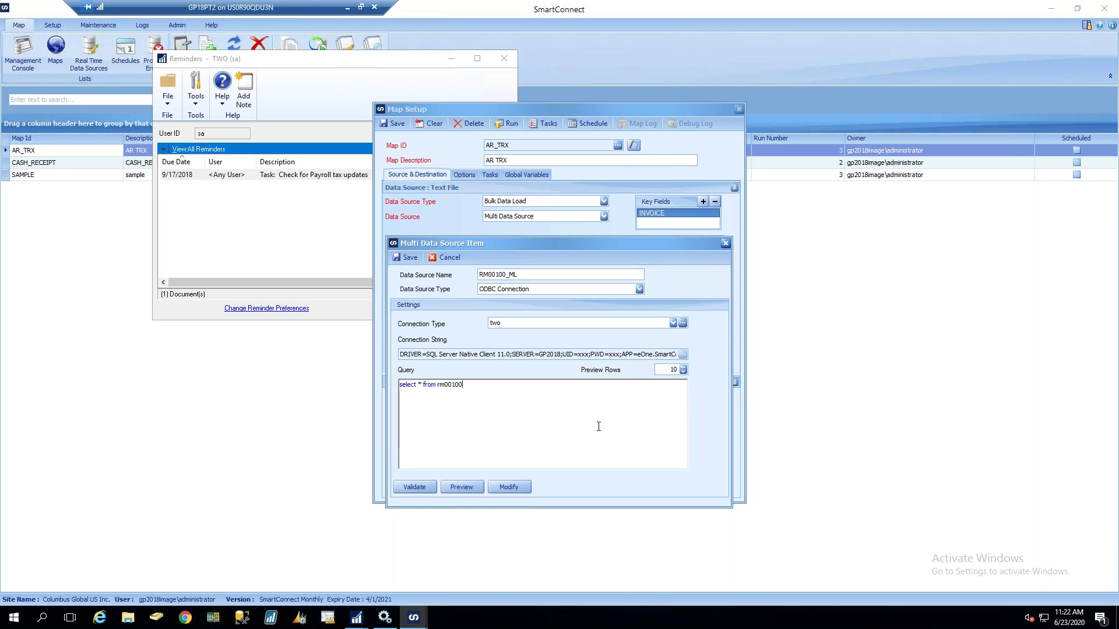
pyautogui.click(463, 487)
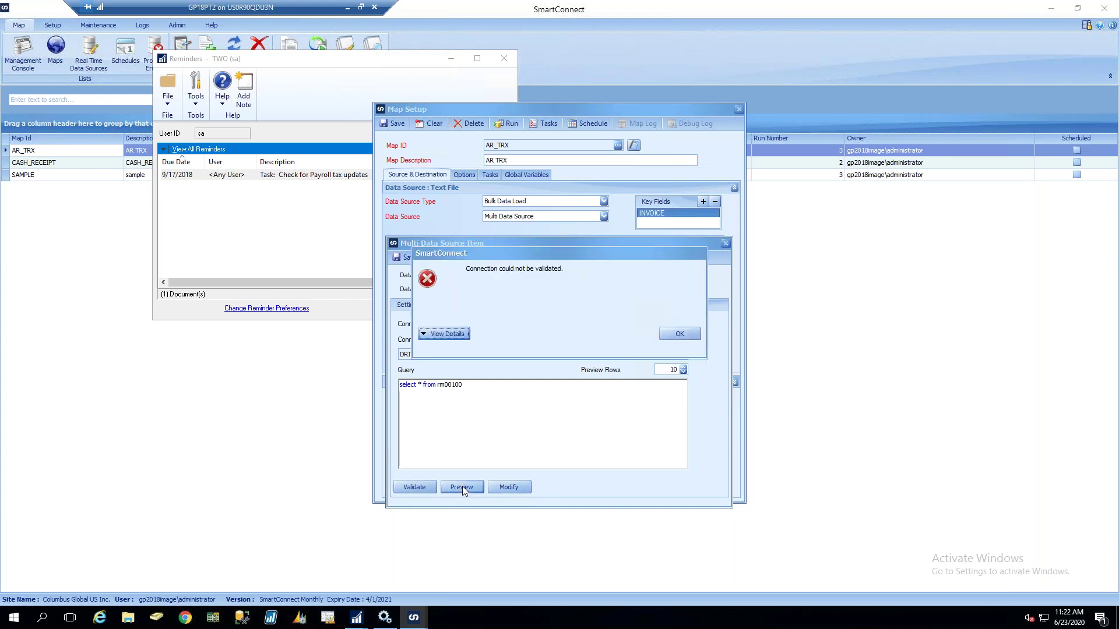
pyautogui.click(446, 357)
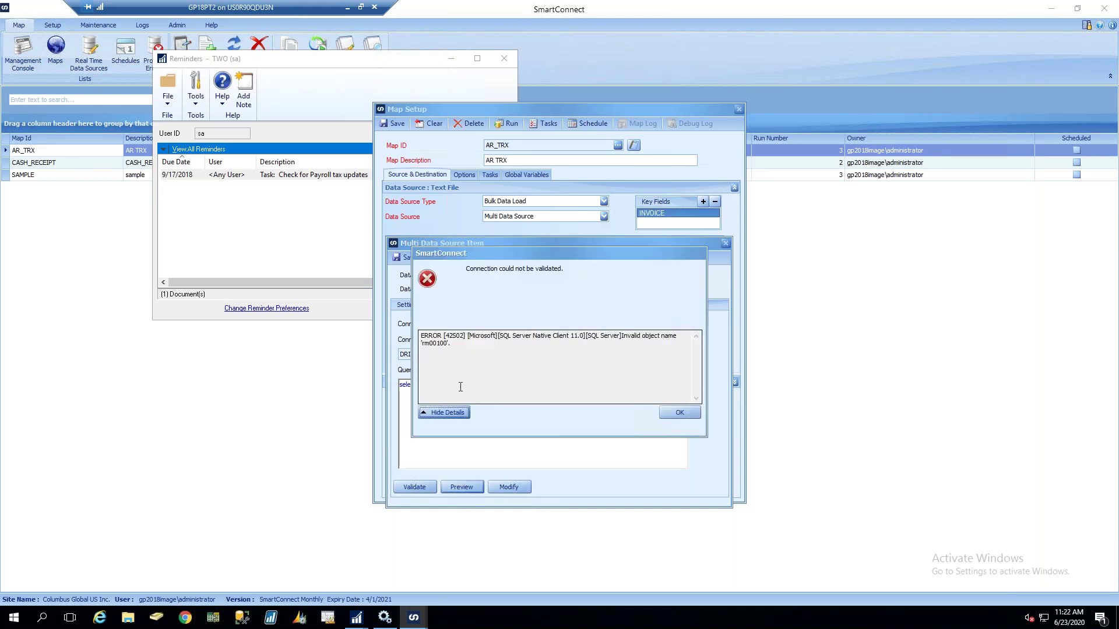
pyautogui.click(673, 413)
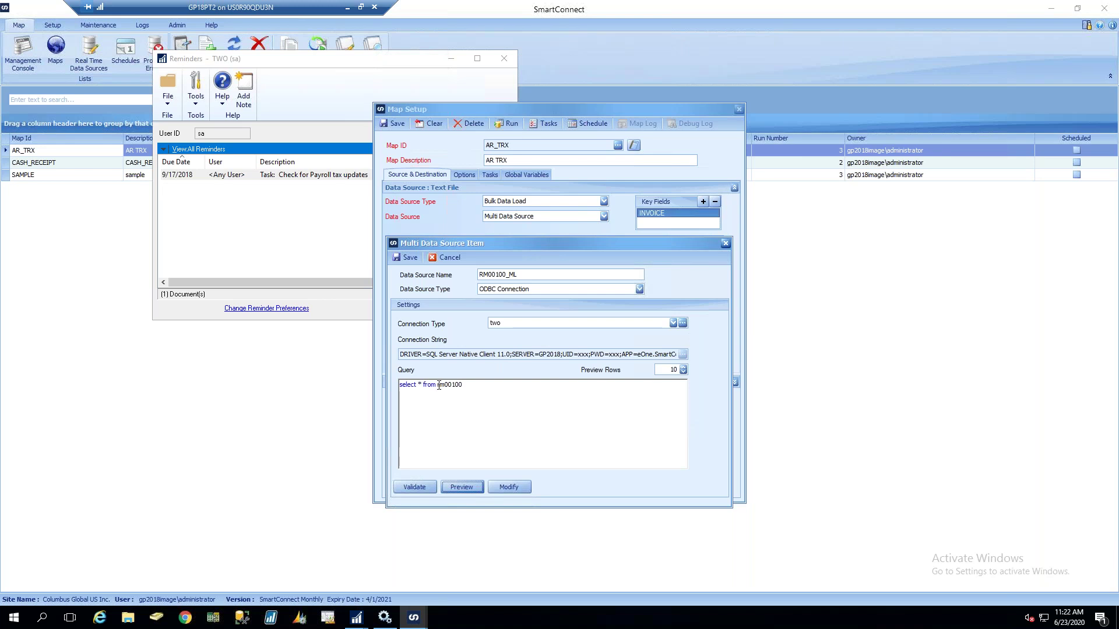
# Correct the table to rm00101, preview the customer rows, and save the RM00100_ML source
pyautogui.click(463, 386)
pyautogui.write('0')
pyautogui.click(462, 488)
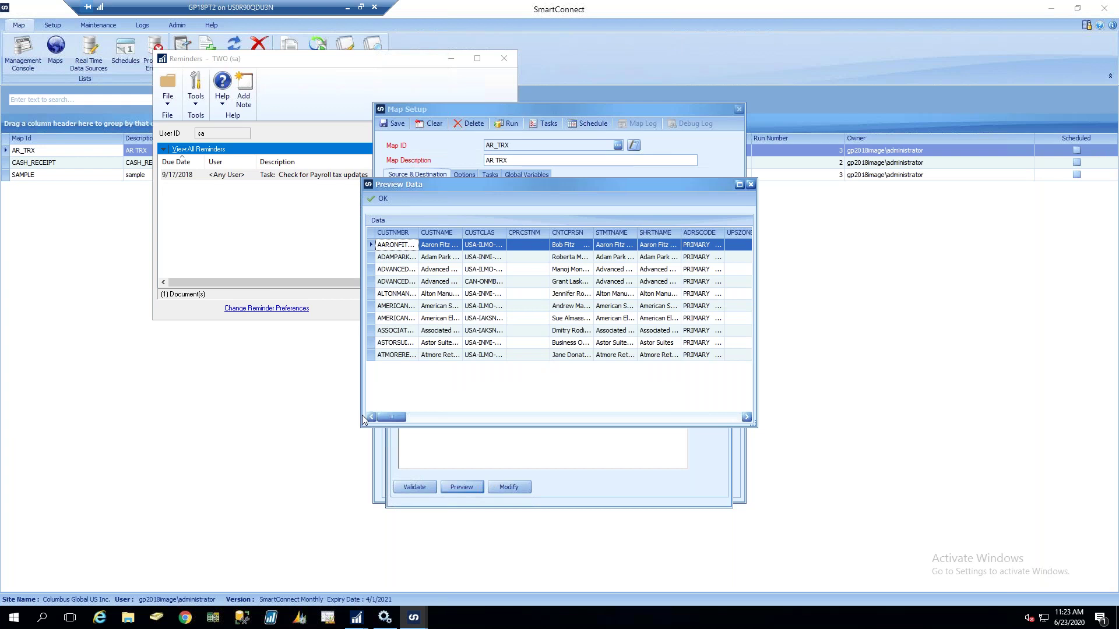
pyautogui.moveTo(401, 418); pyautogui.dragTo(489, 419)
pyautogui.click(379, 198)
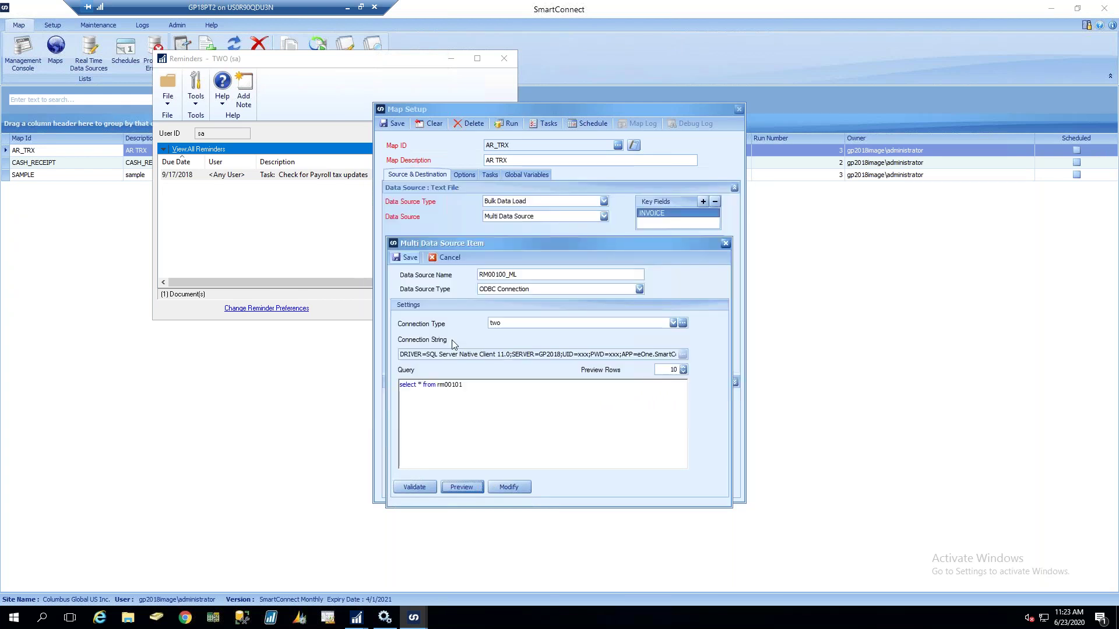
pyautogui.click(410, 257)
pyautogui.click(503, 352)
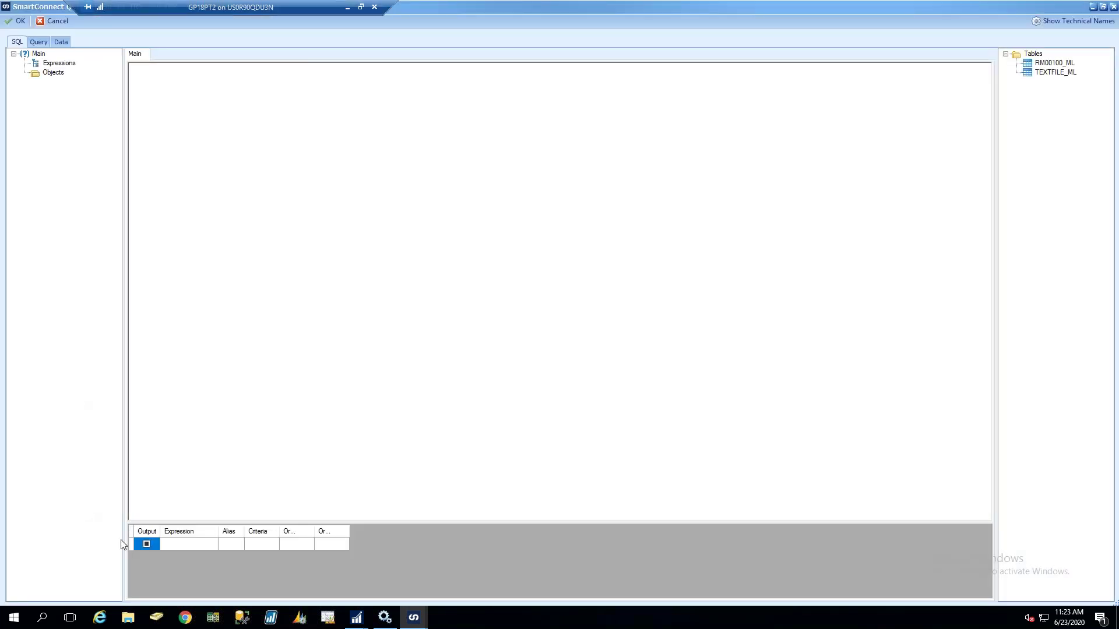
# Place TEXTFILE_ML and RM00100_ML on the canvas and join CUSTOMER to CUSTNMBR
pyautogui.moveTo(1052, 74); pyautogui.dragTo(173, 110)
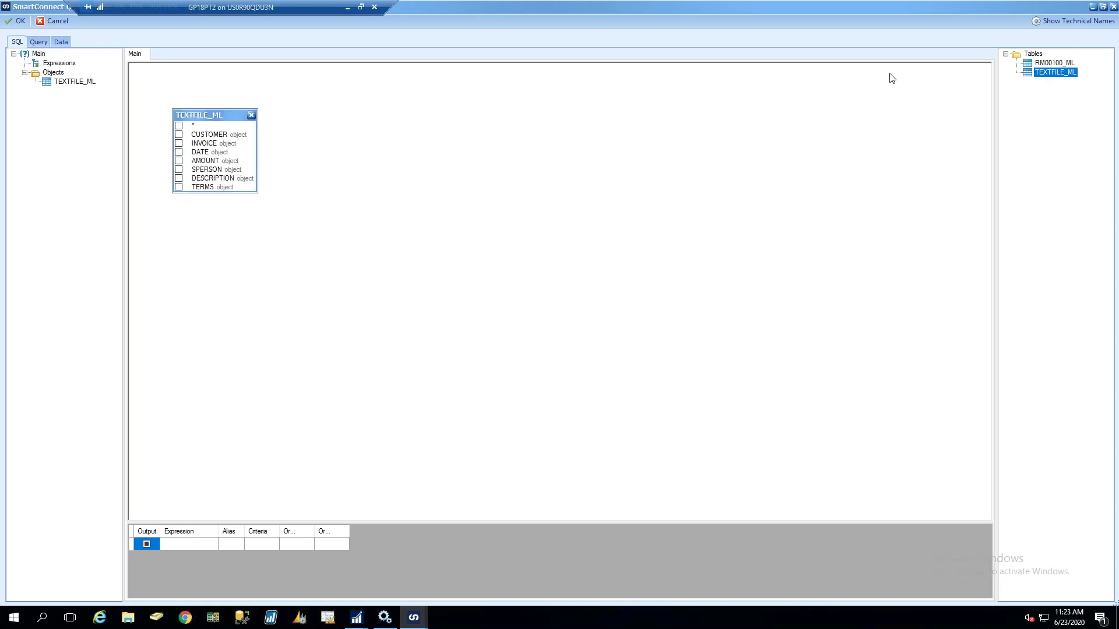
pyautogui.moveTo(1054, 63); pyautogui.dragTo(428, 135)
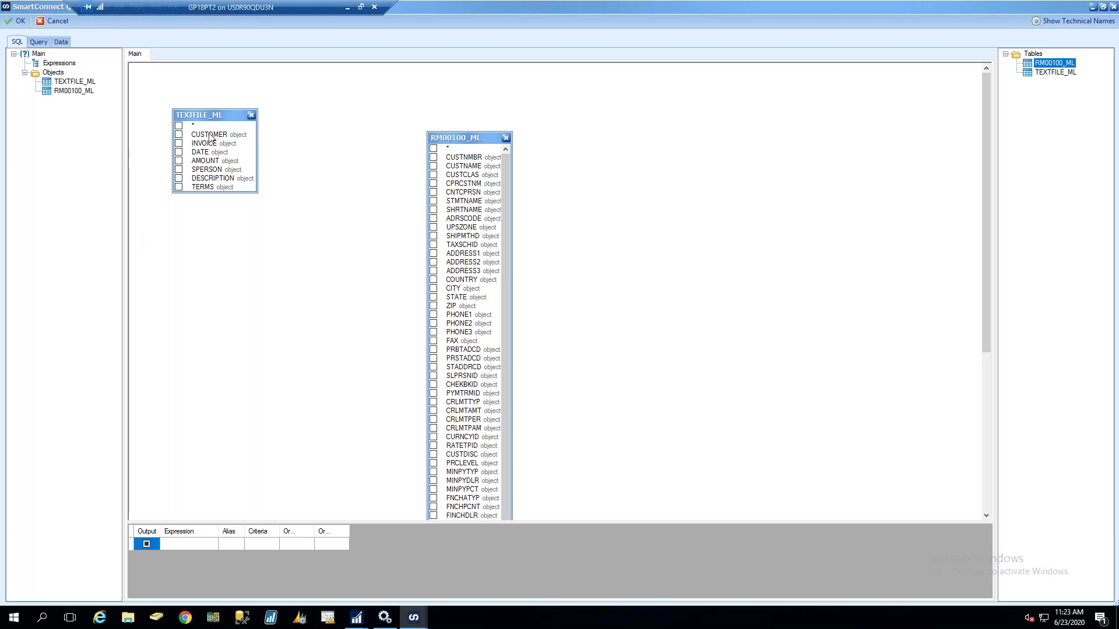
pyautogui.moveTo(210, 137); pyautogui.dragTo(460, 161)
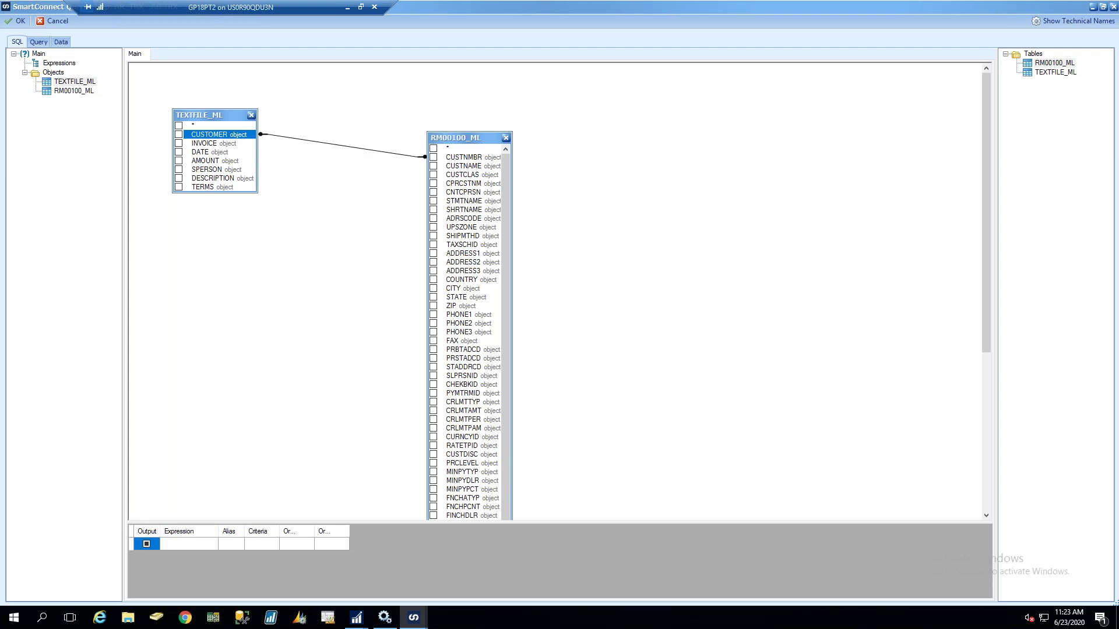
# Make the join keep all TEXTFILE_ML rows, output every column of both tables, and save the query
pyautogui.doubleClick(308, 141)
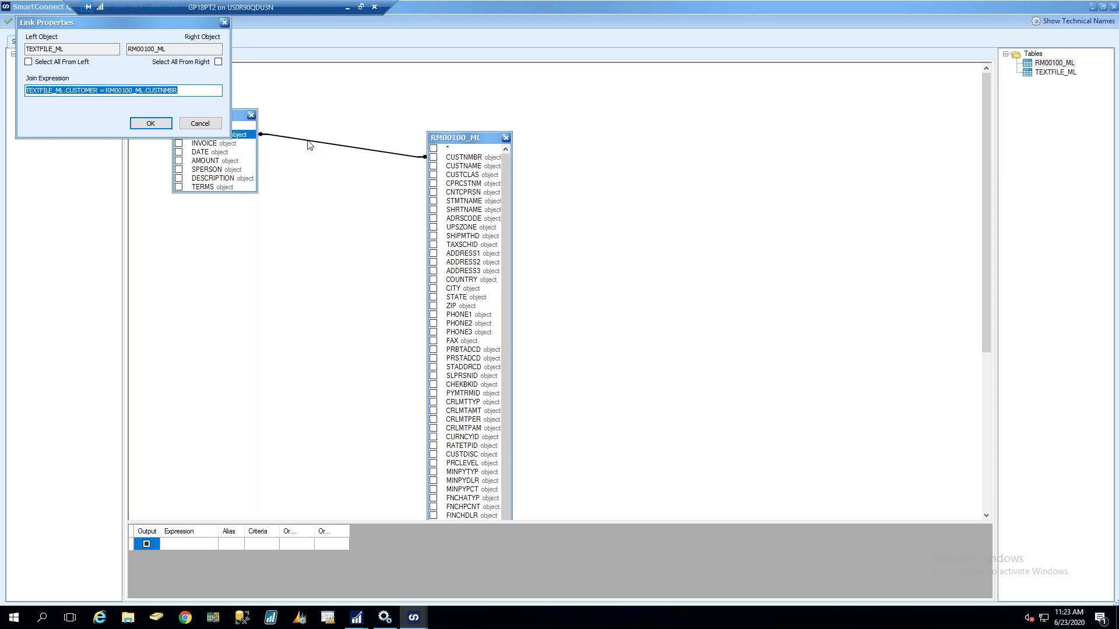
pyautogui.click(33, 63)
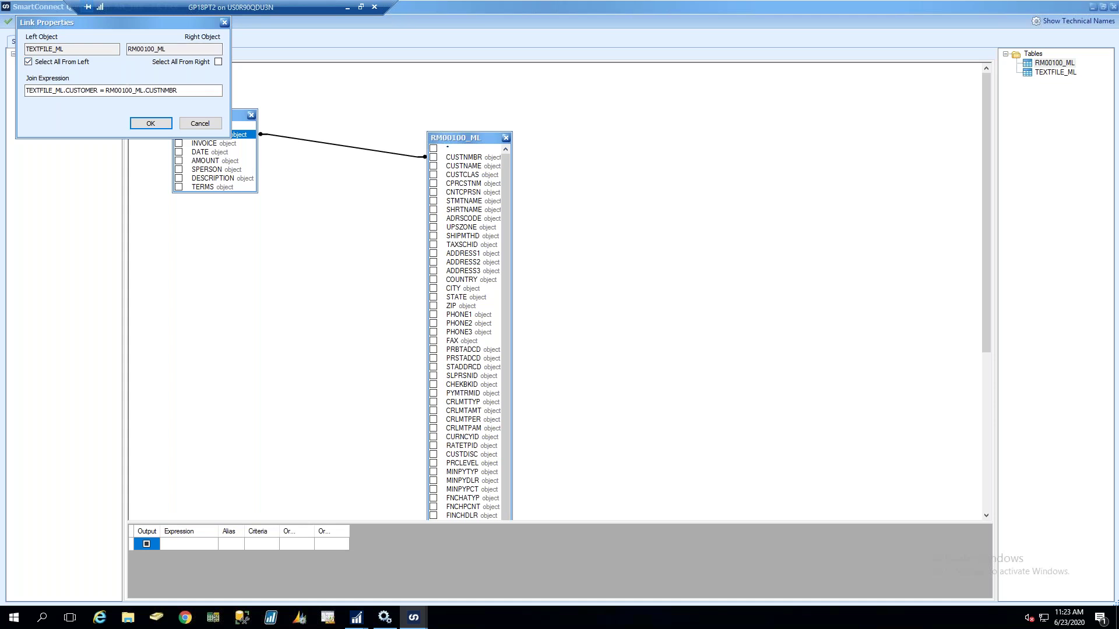
pyautogui.click(145, 124)
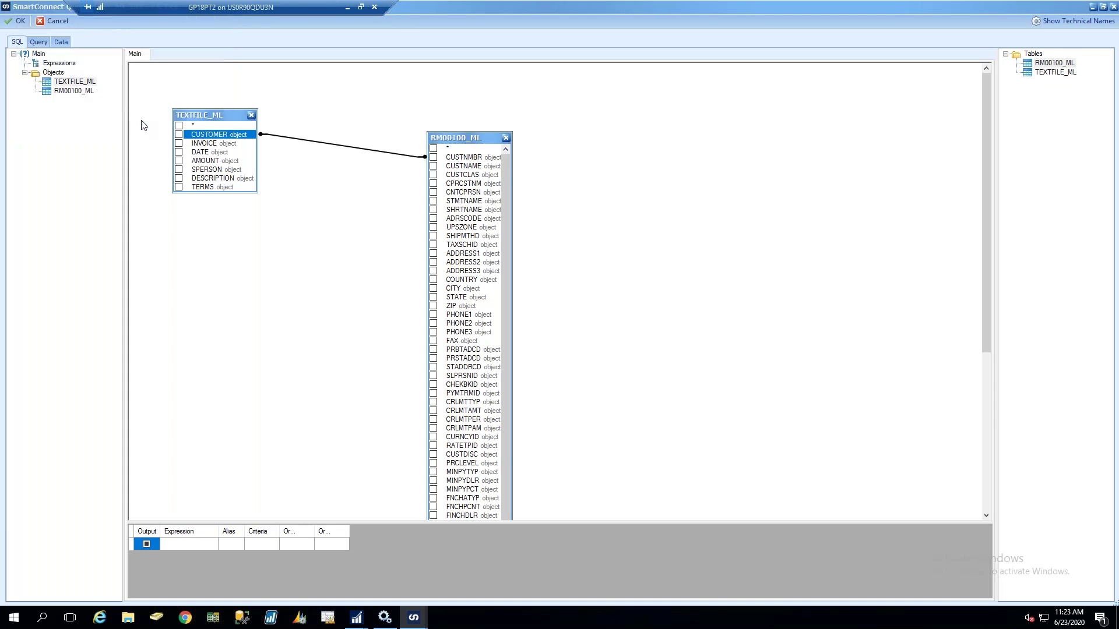
pyautogui.click(179, 126)
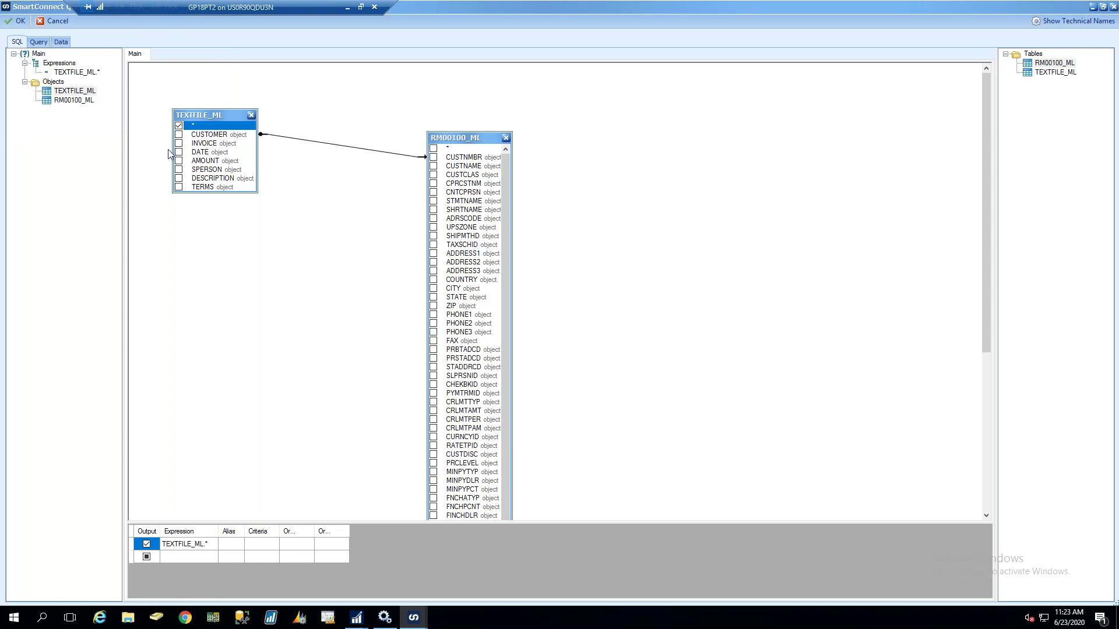
pyautogui.click(434, 149)
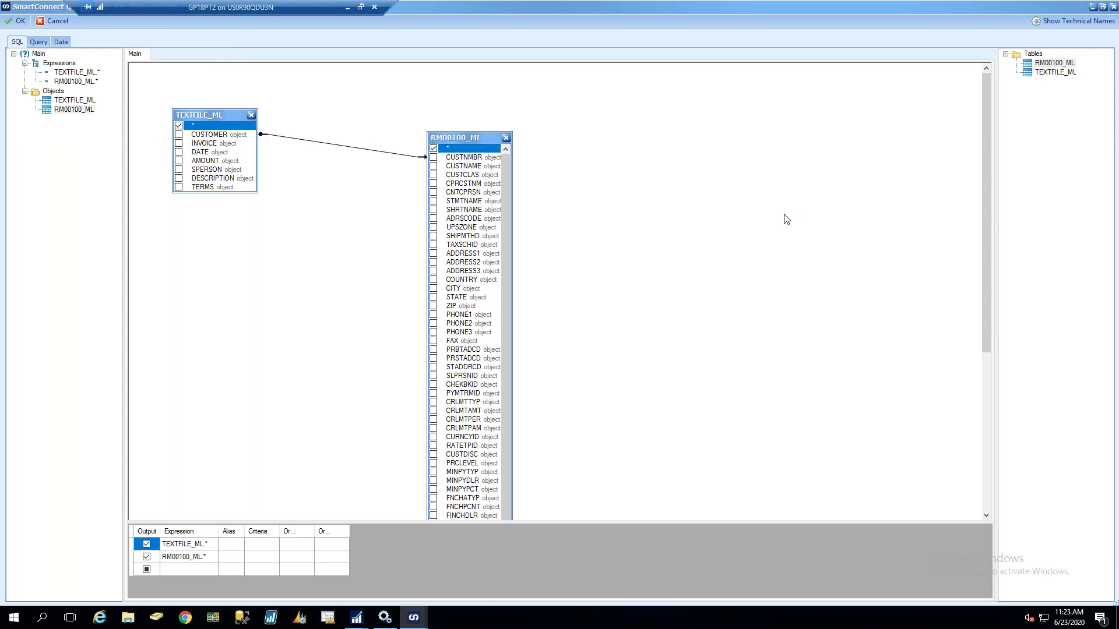
pyautogui.click(19, 27)
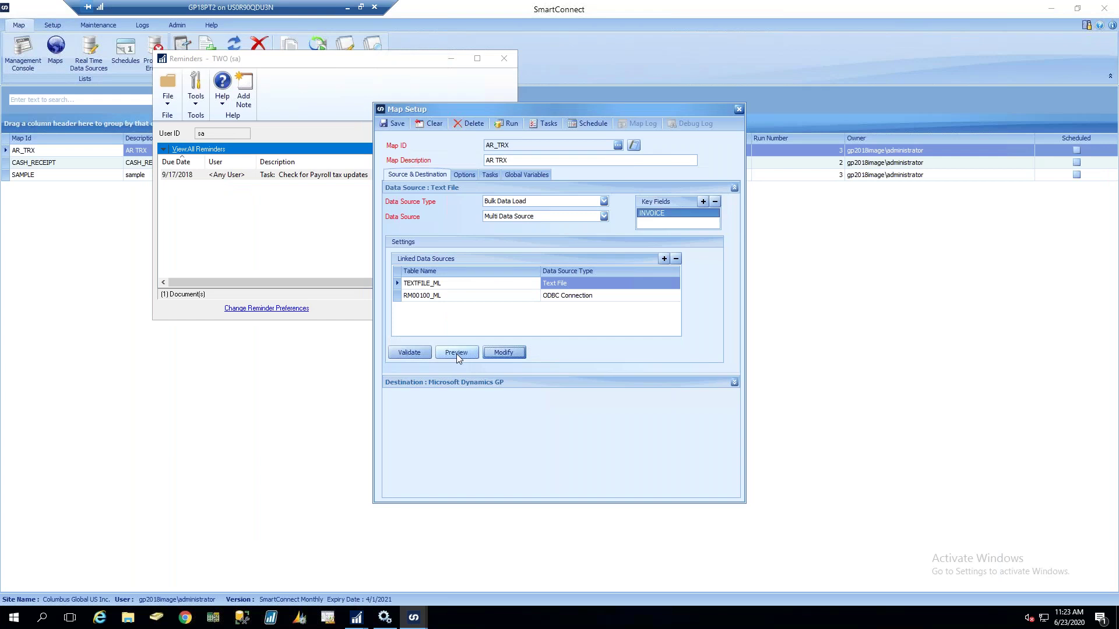
pyautogui.click(457, 354)
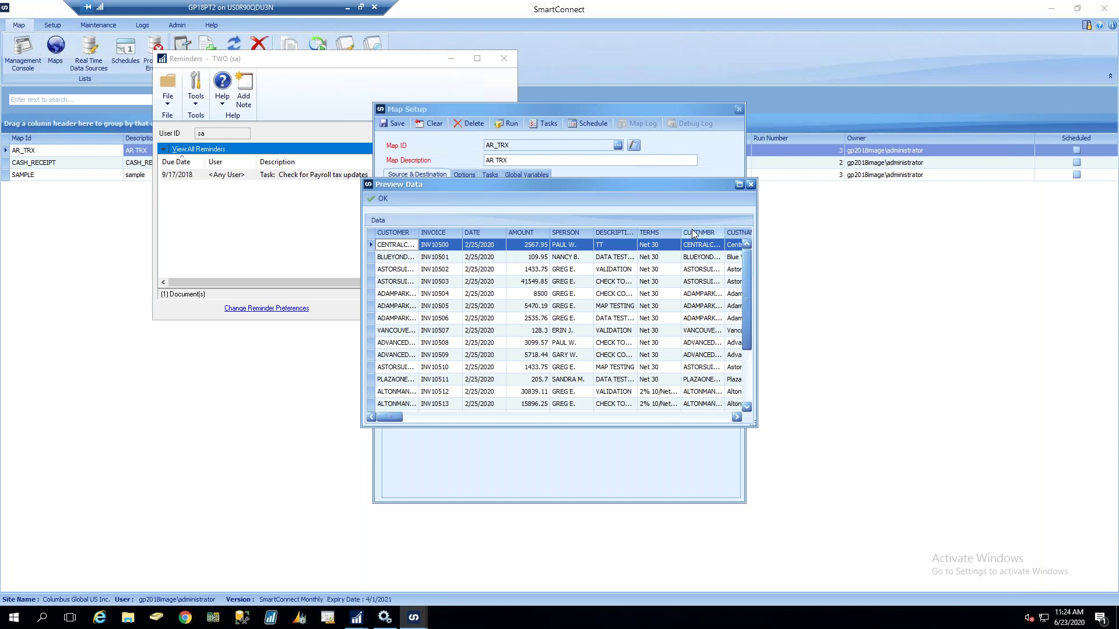
pyautogui.moveTo(387, 417); pyautogui.dragTo(737, 419)
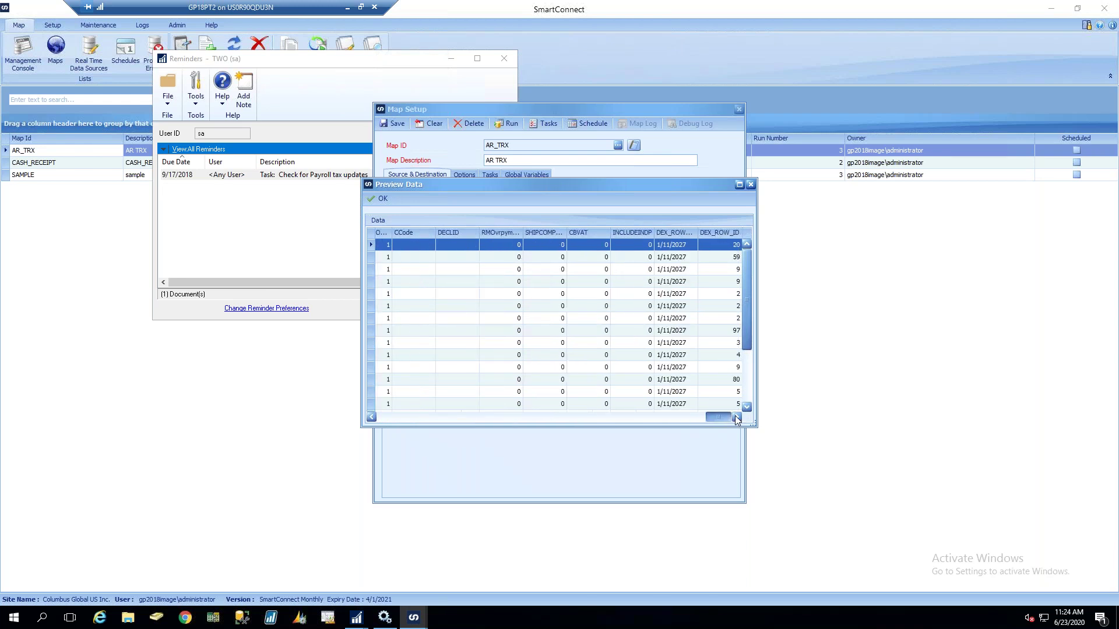
pyautogui.click(372, 196)
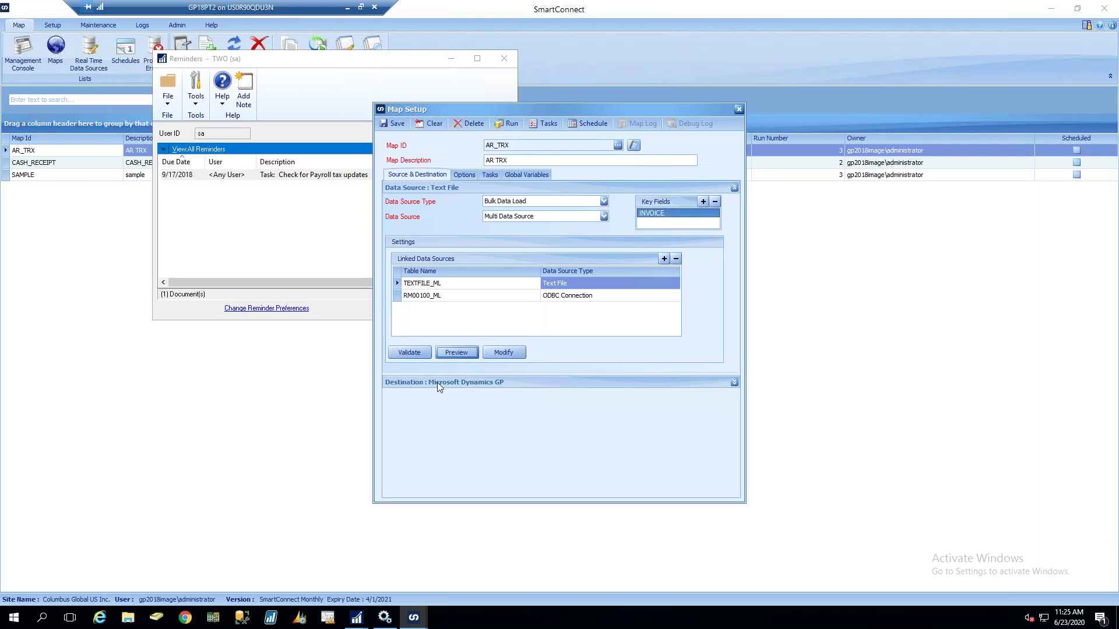
# Expand the Destination section and keep Microsoft Dynamics GP as the destination type
pyautogui.click(522, 379)
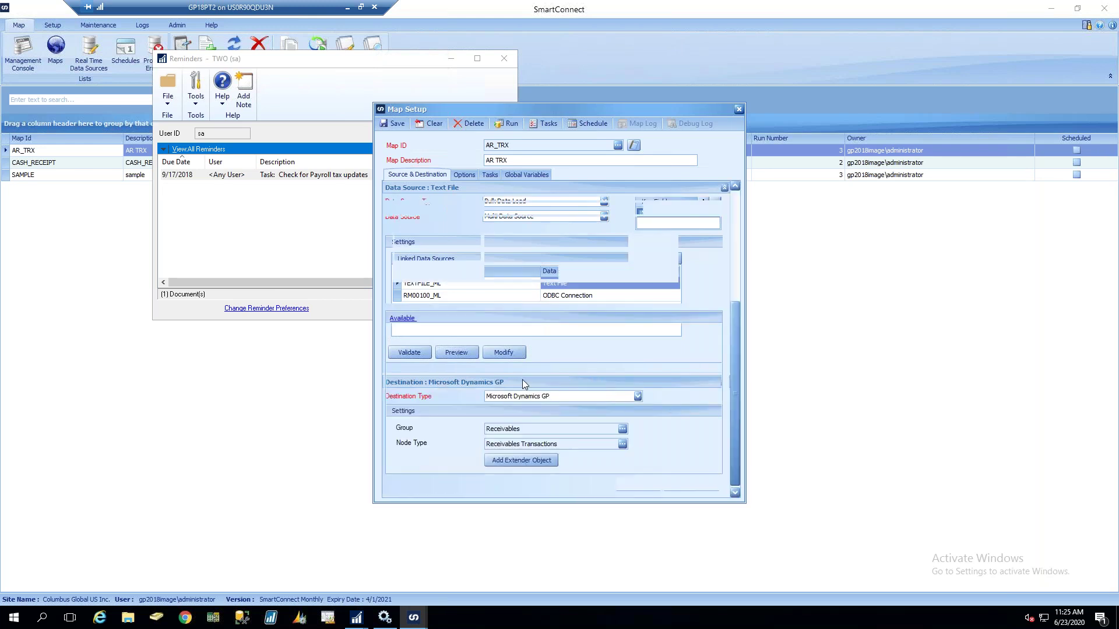
pyautogui.scroll(-3, 522, 379)
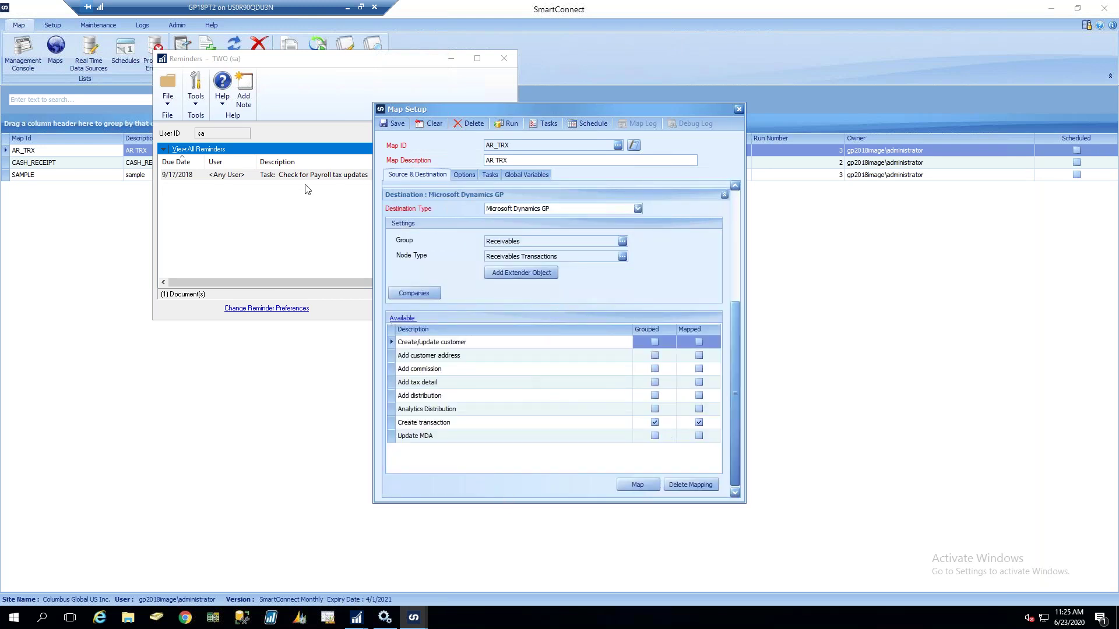
pyautogui.click(638, 208)
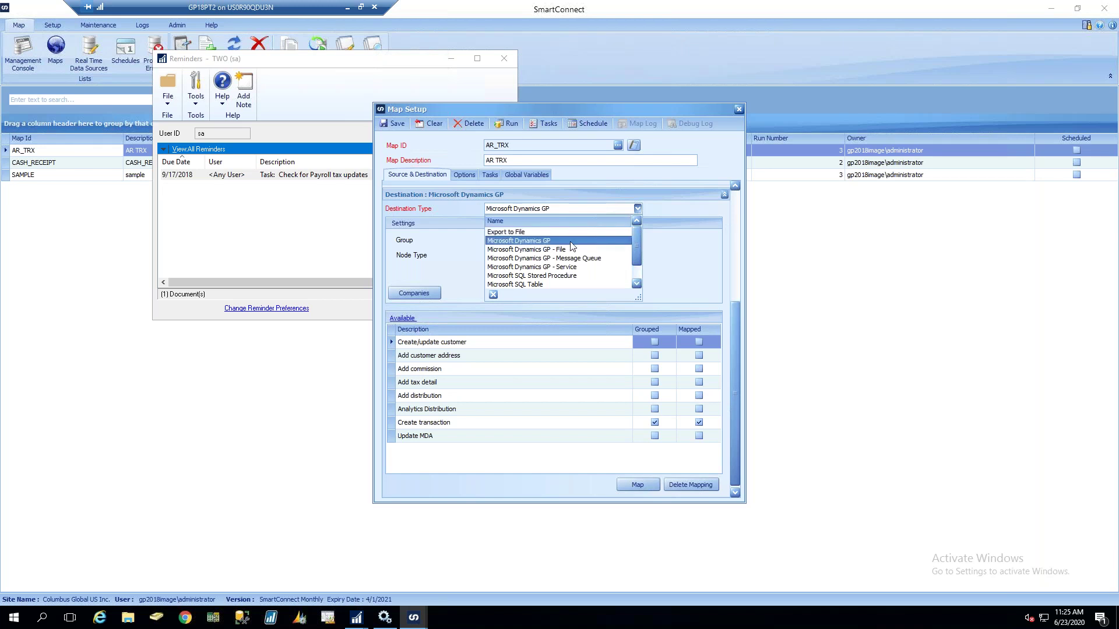
pyautogui.click(531, 242)
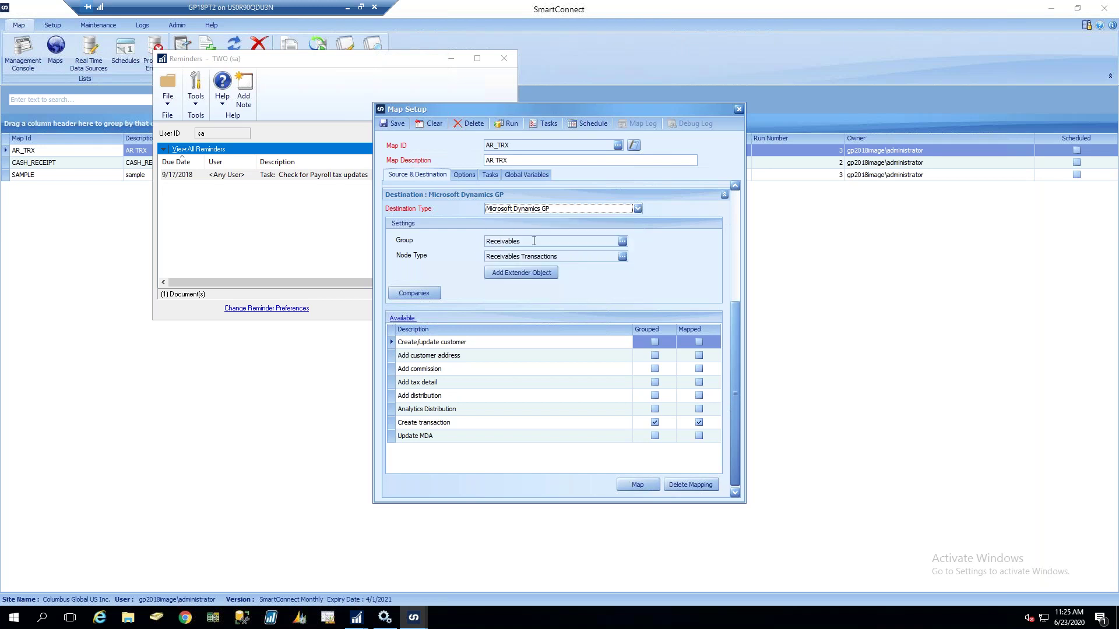
# Try Microsoft Dynamics GP - File as destination type, then switch back to Microsoft Dynamics GP
pyautogui.click(567, 211)
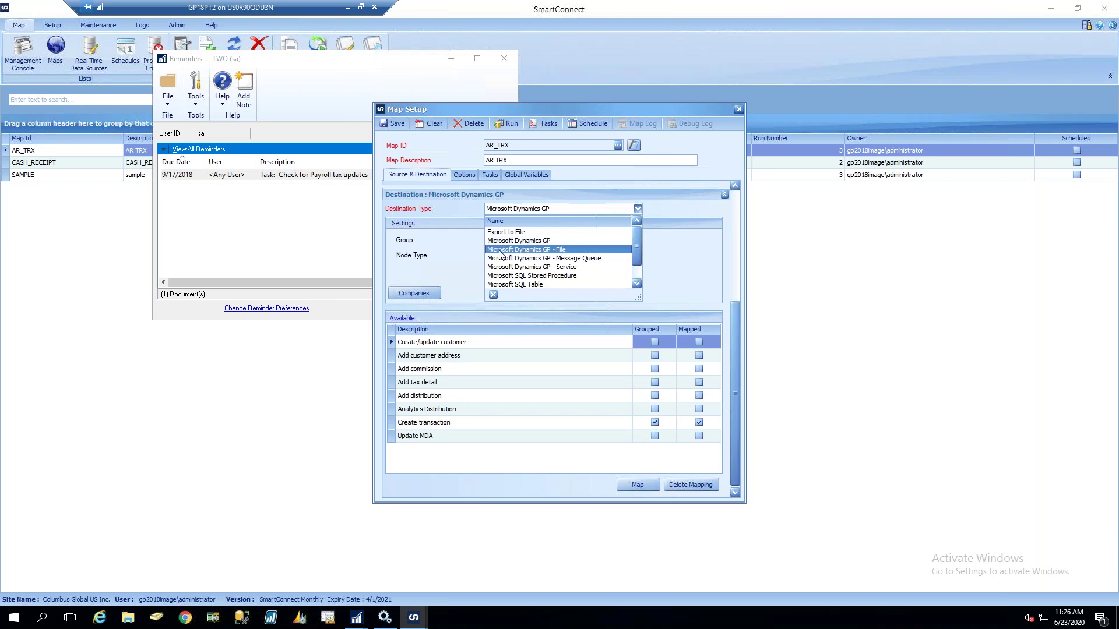
pyautogui.click(500, 250)
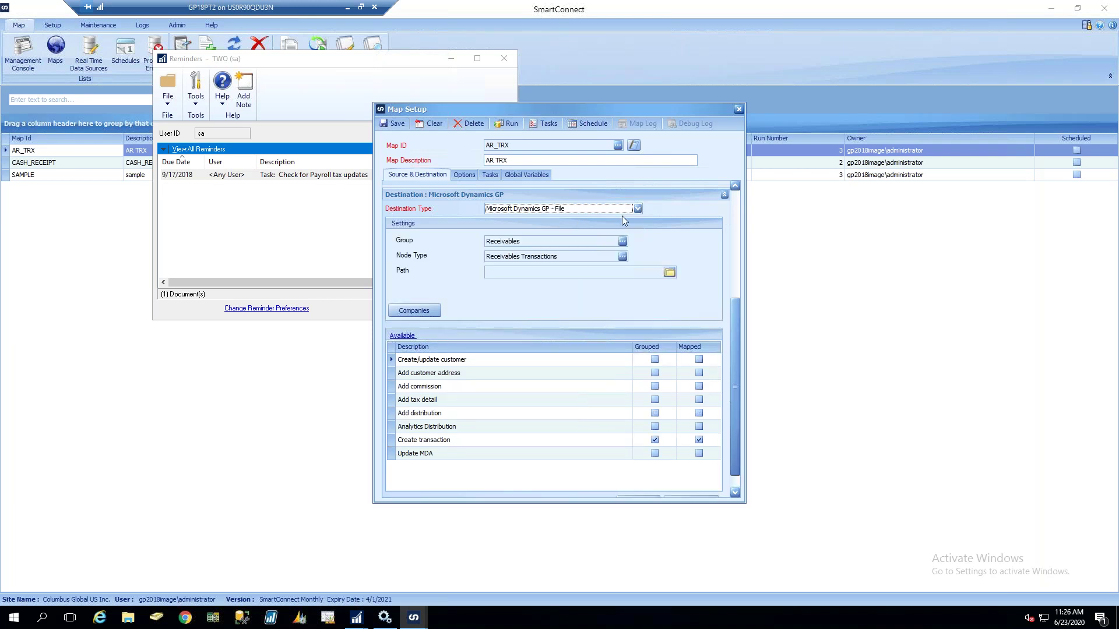
pyautogui.click(511, 273)
pyautogui.click(638, 208)
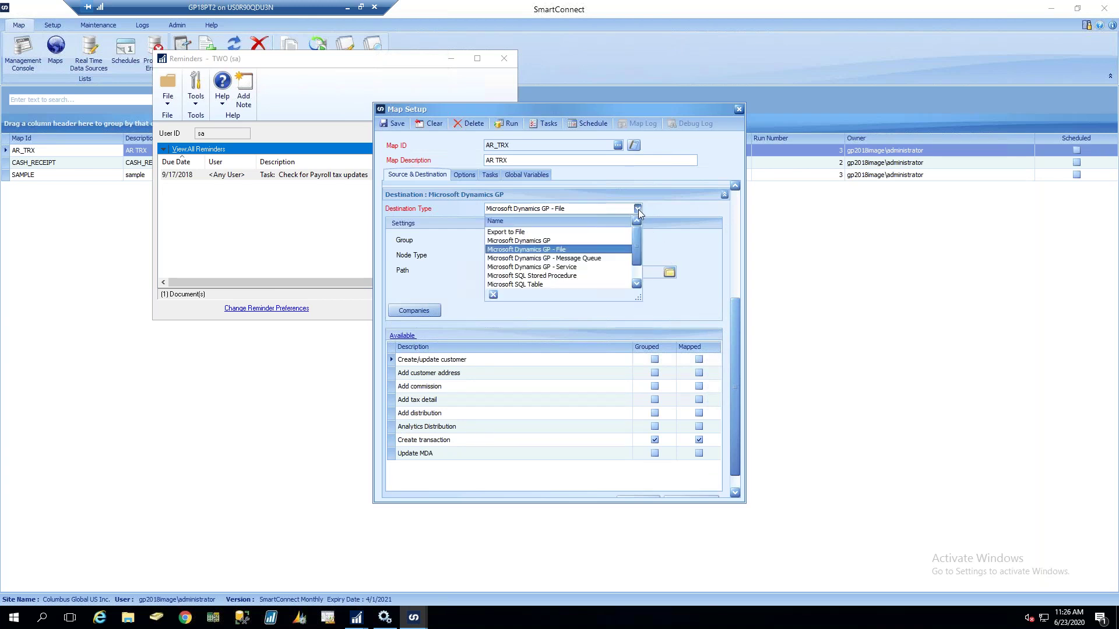
pyautogui.click(580, 241)
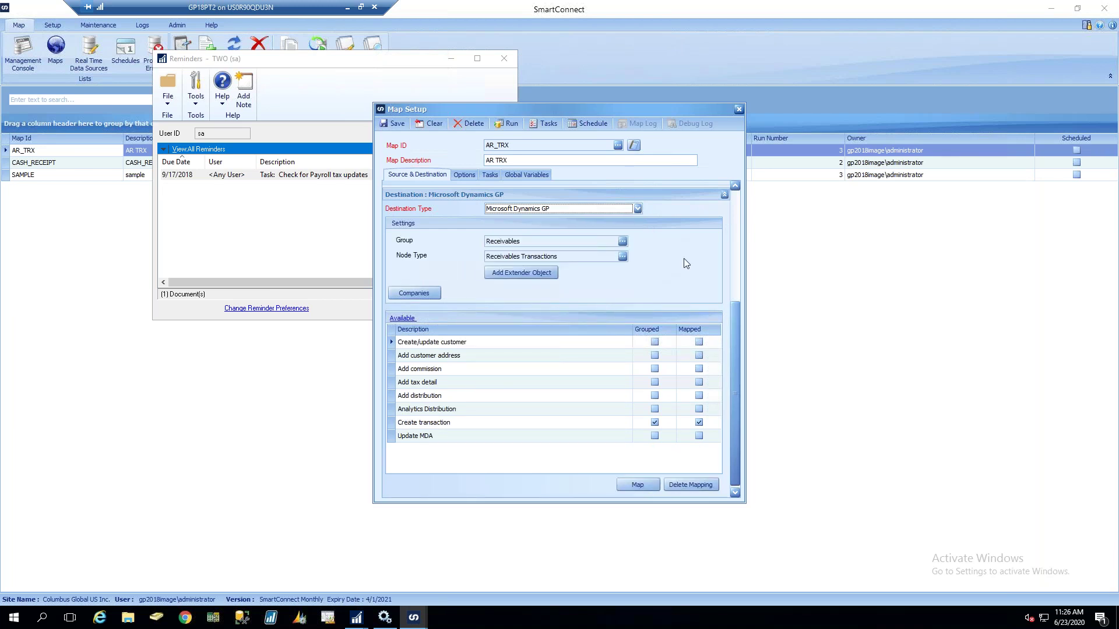
pyautogui.click(623, 242)
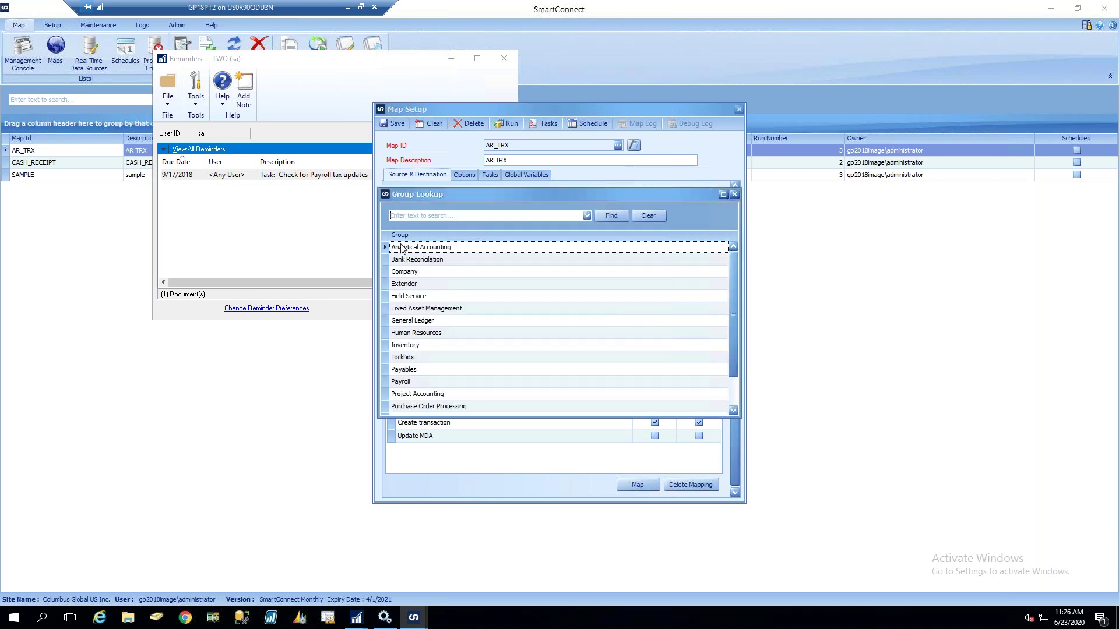
pyautogui.moveTo(733, 341); pyautogui.dragTo(733, 308)
pyautogui.scroll(-1, 735, 331)
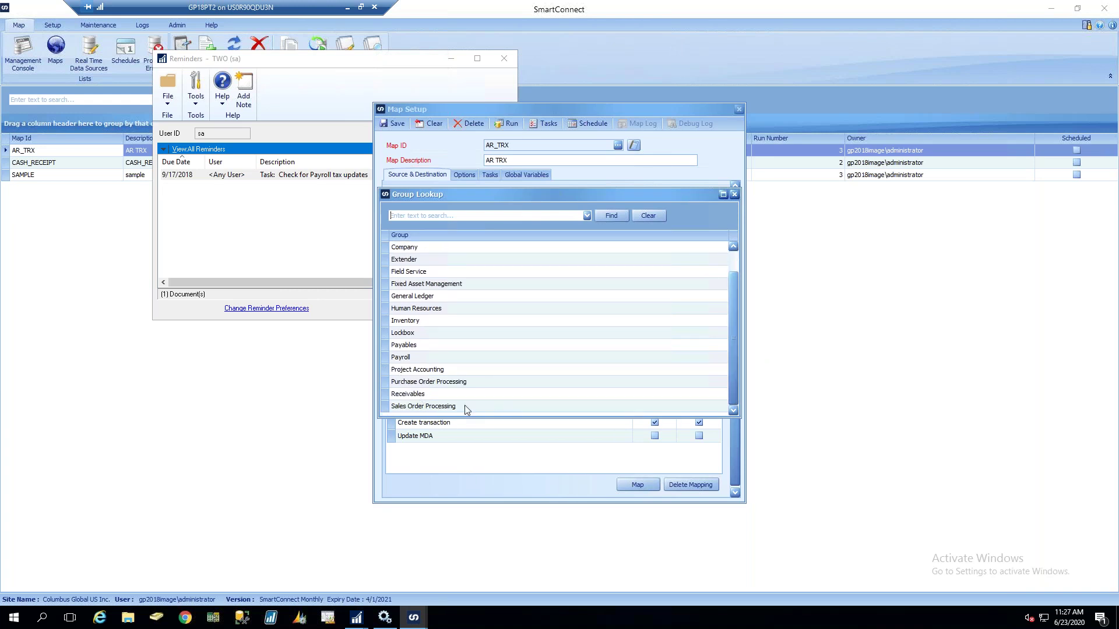
pyautogui.doubleClick(414, 395)
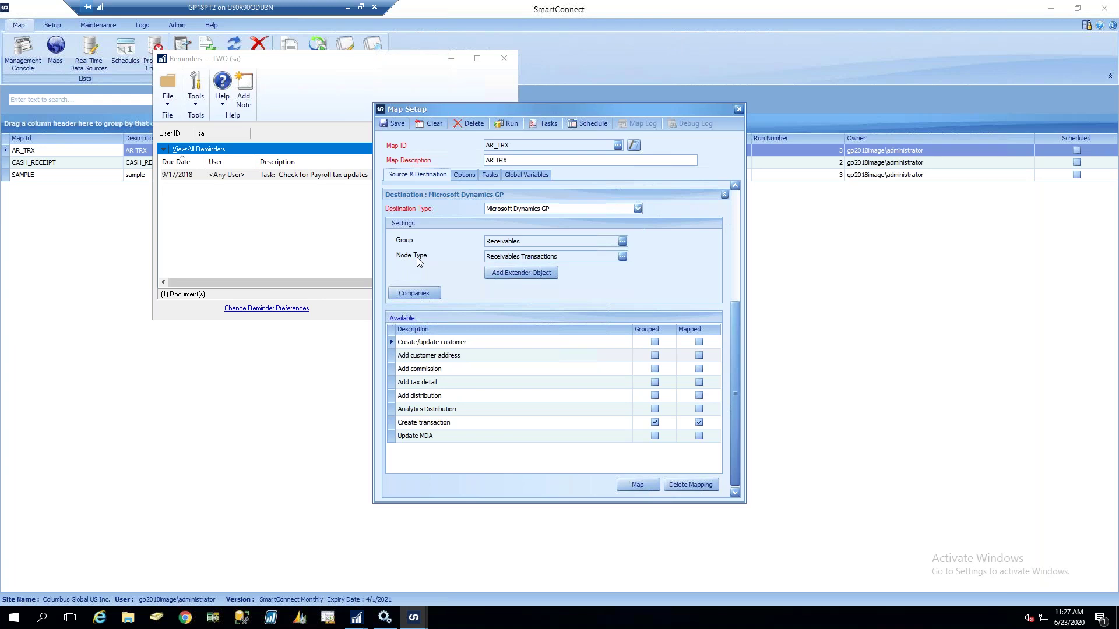
pyautogui.click(621, 256)
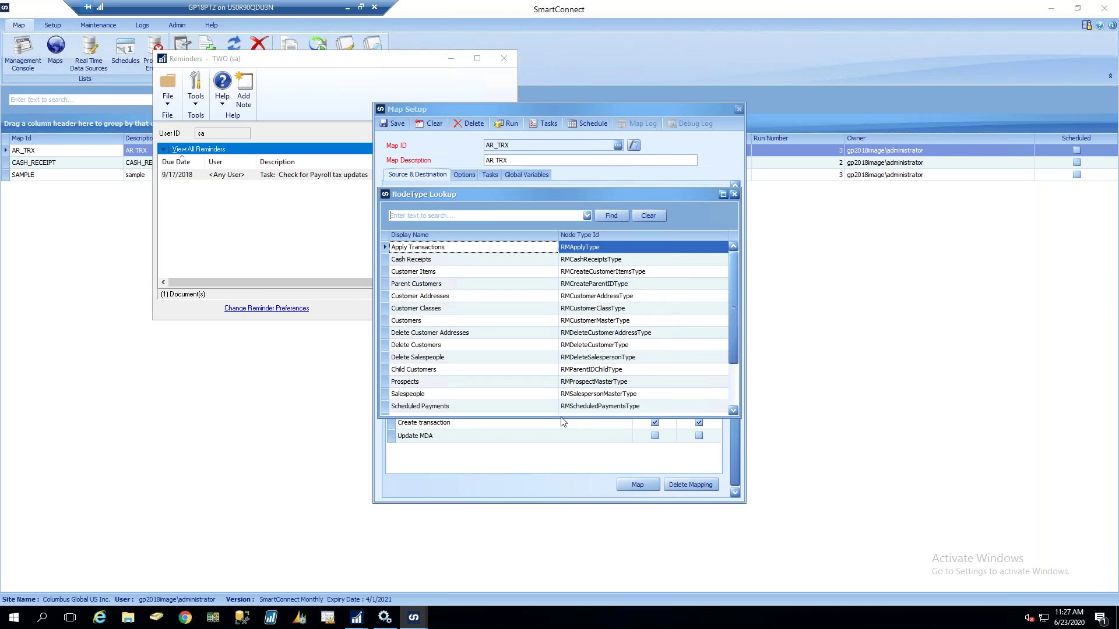
pyautogui.moveTo(733, 314); pyautogui.dragTo(735, 378)
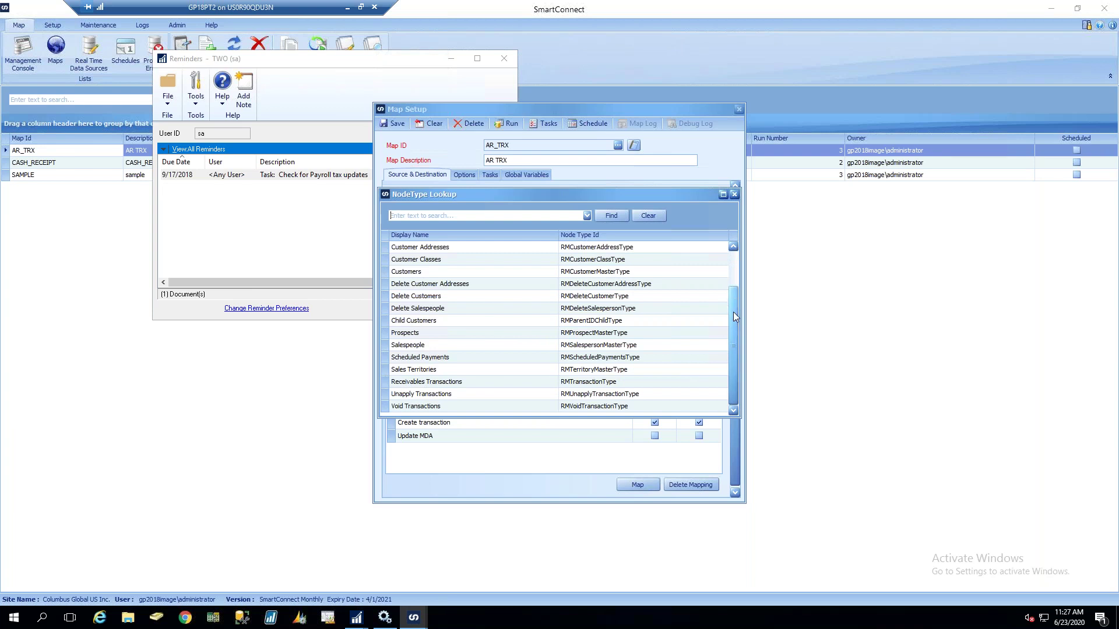
pyautogui.moveTo(733, 313); pyautogui.dragTo(733, 256)
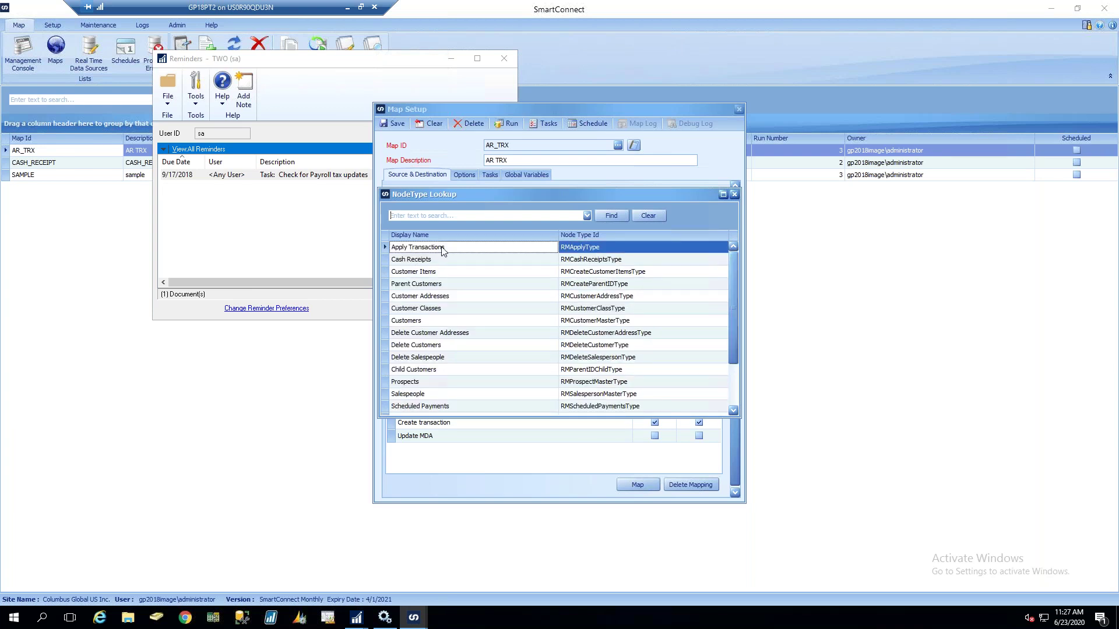
pyautogui.click(453, 262)
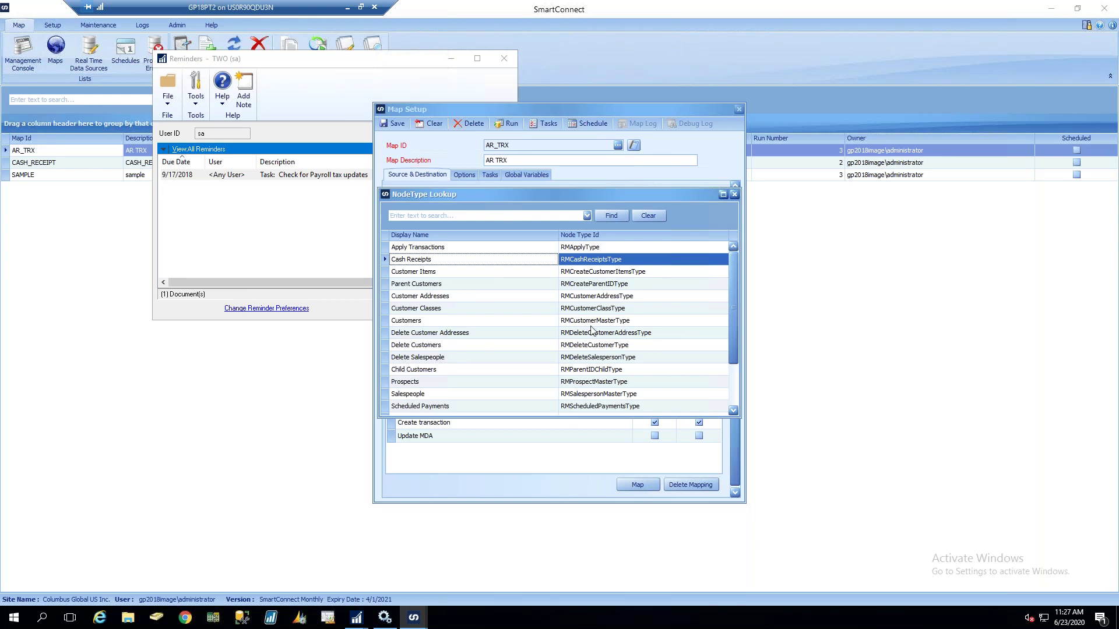
pyautogui.moveTo(735, 310); pyautogui.dragTo(735, 375)
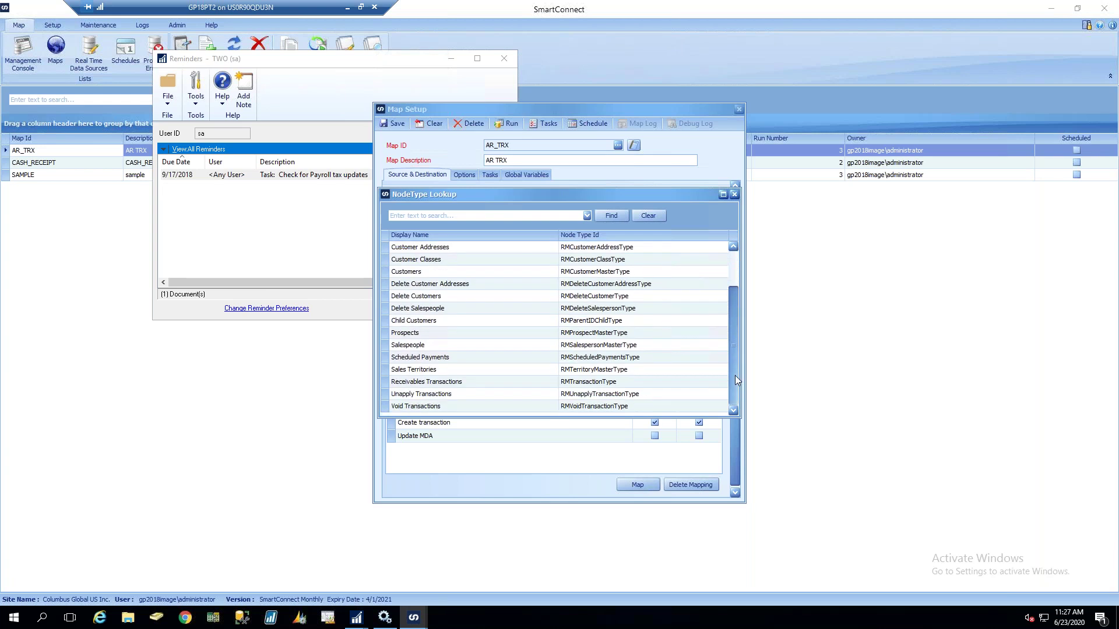
pyautogui.doubleClick(462, 384)
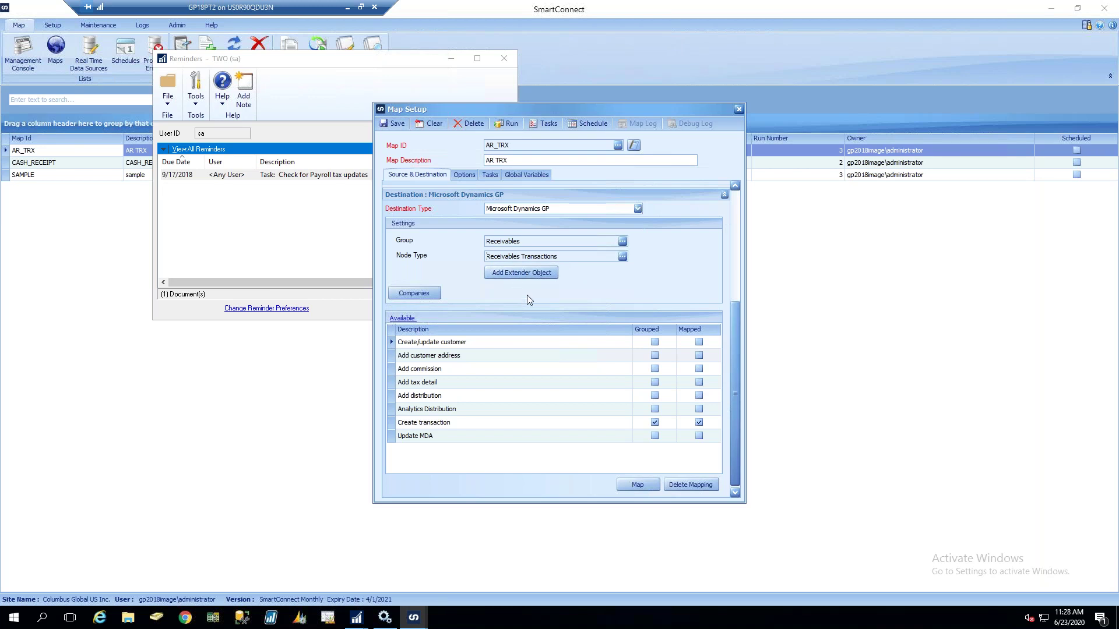
# Confirm the destination companies after including and then excluding BMI Sample
pyautogui.click(413, 294)
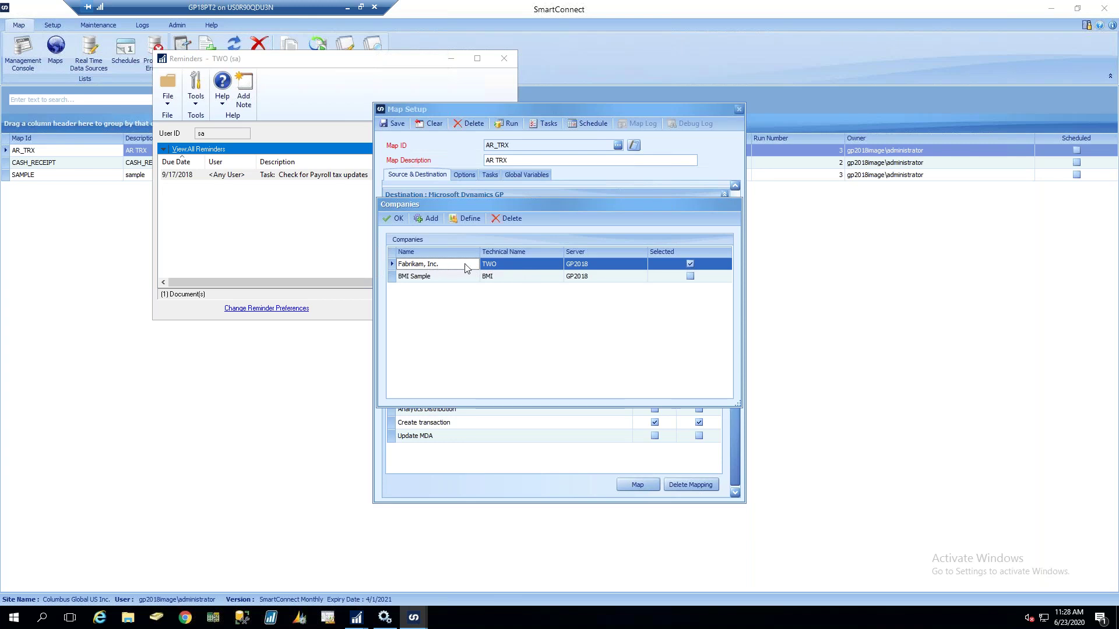
pyautogui.click(690, 276)
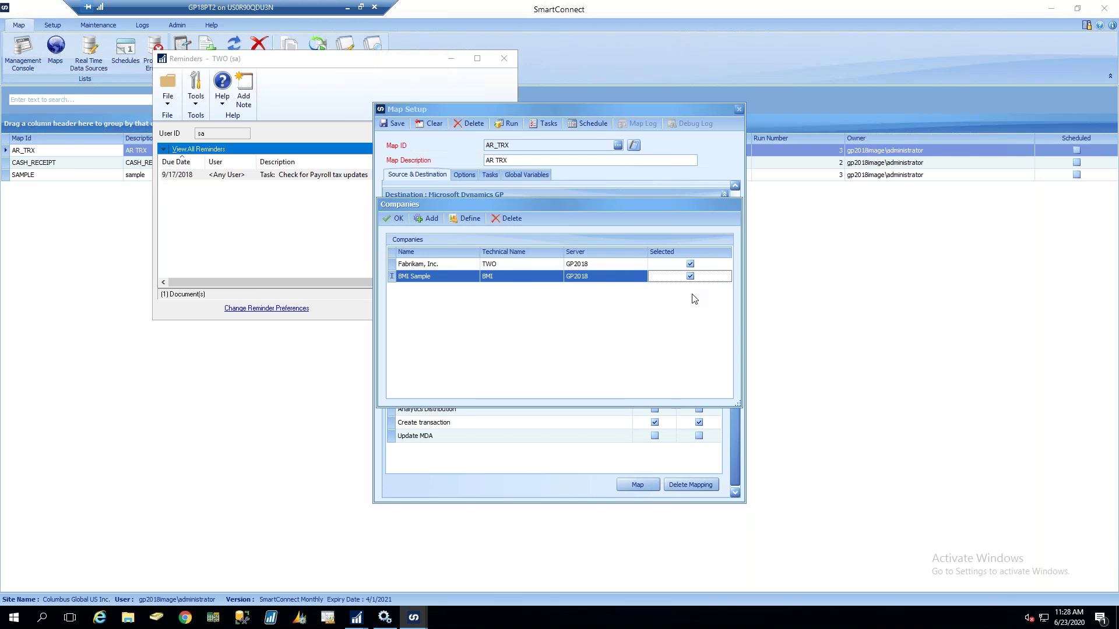
pyautogui.click(690, 276)
pyautogui.click(388, 219)
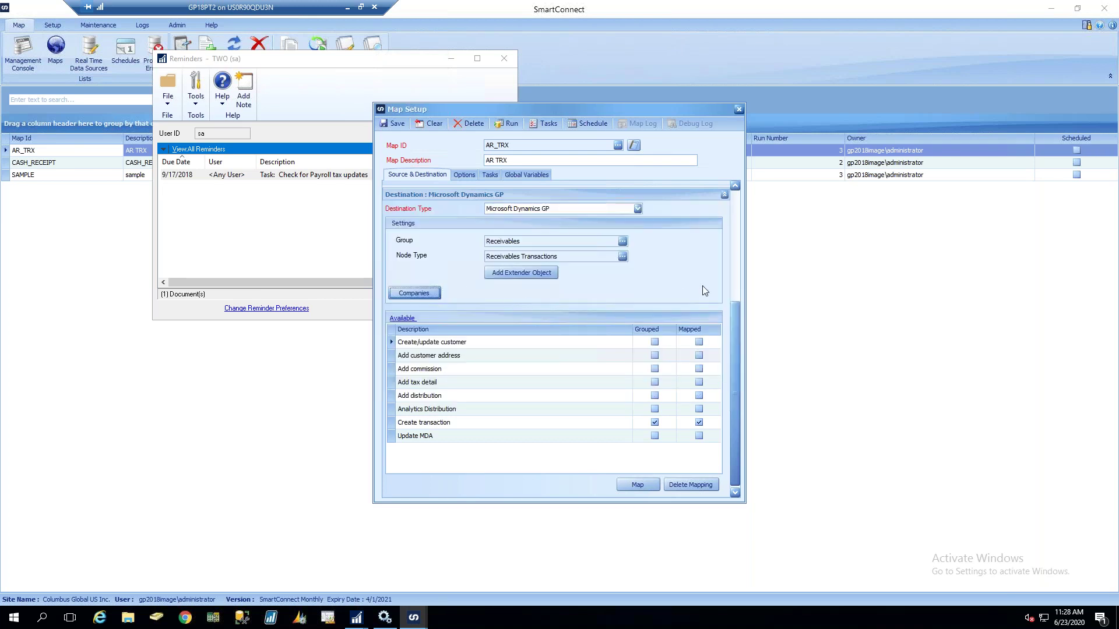
# Reconfirm the company selection, select the Create transaction node, and switch to Dynamics GP
pyautogui.click(406, 294)
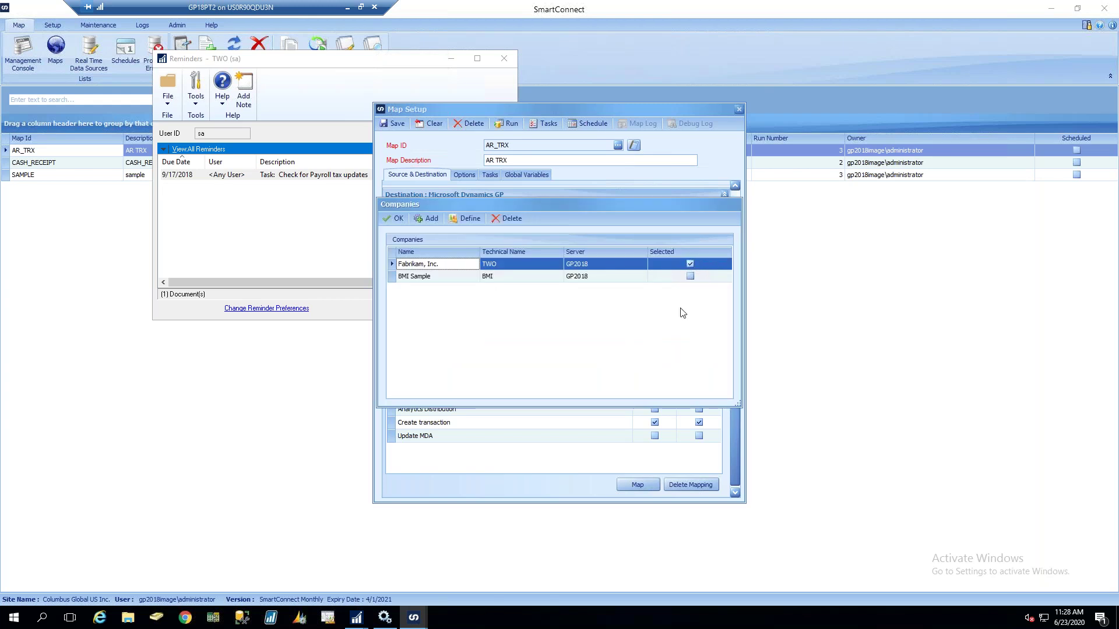
pyautogui.click(396, 219)
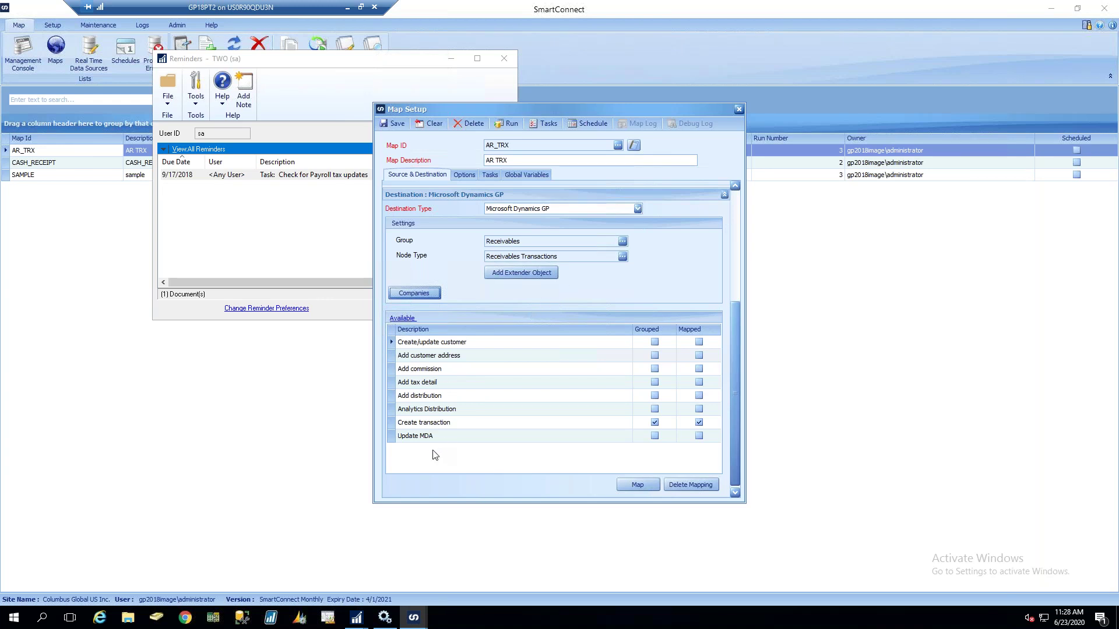
pyautogui.click(426, 426)
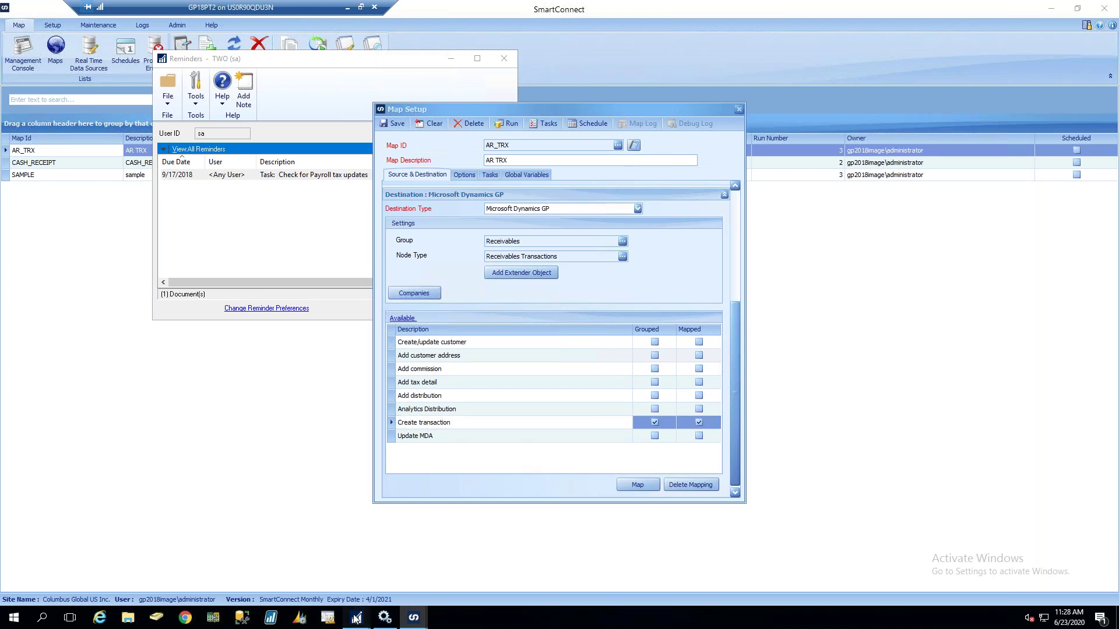
pyautogui.click(339, 544)
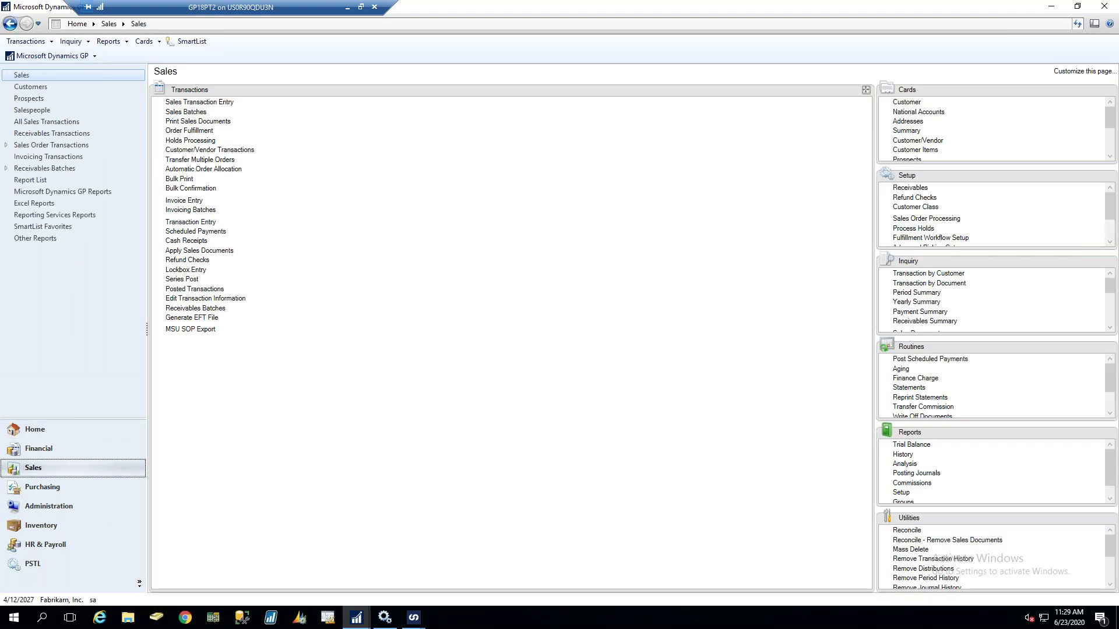
# Open Receivables Transaction Entry, fill in the next invoice number, and type 'dfgsd'
pyautogui.click(186, 222)
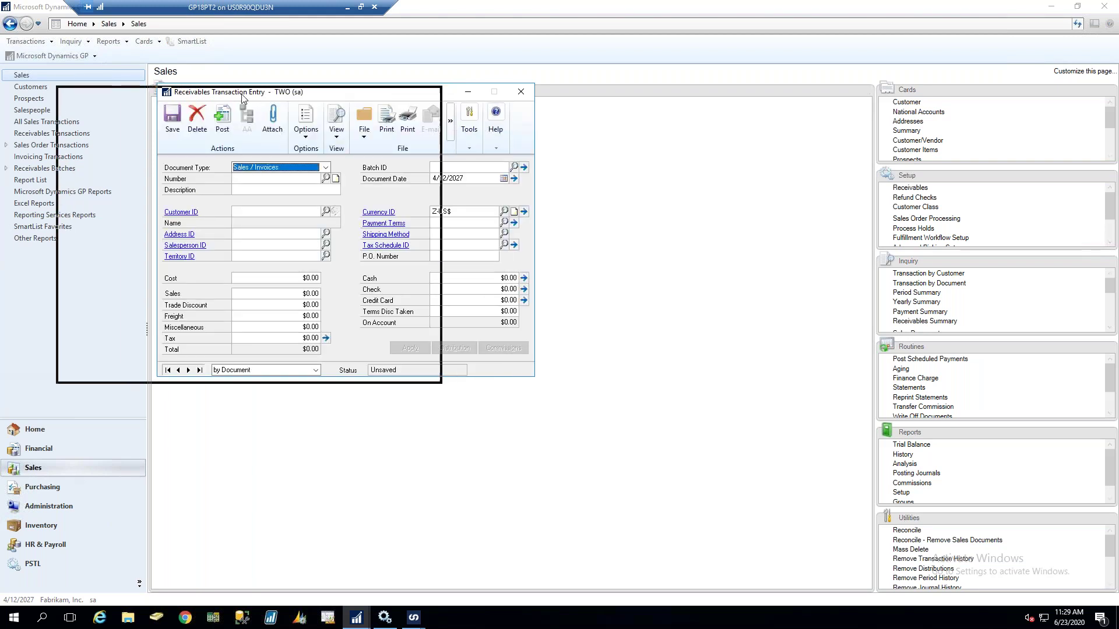
pyautogui.moveTo(242, 96); pyautogui.dragTo(127, 103)
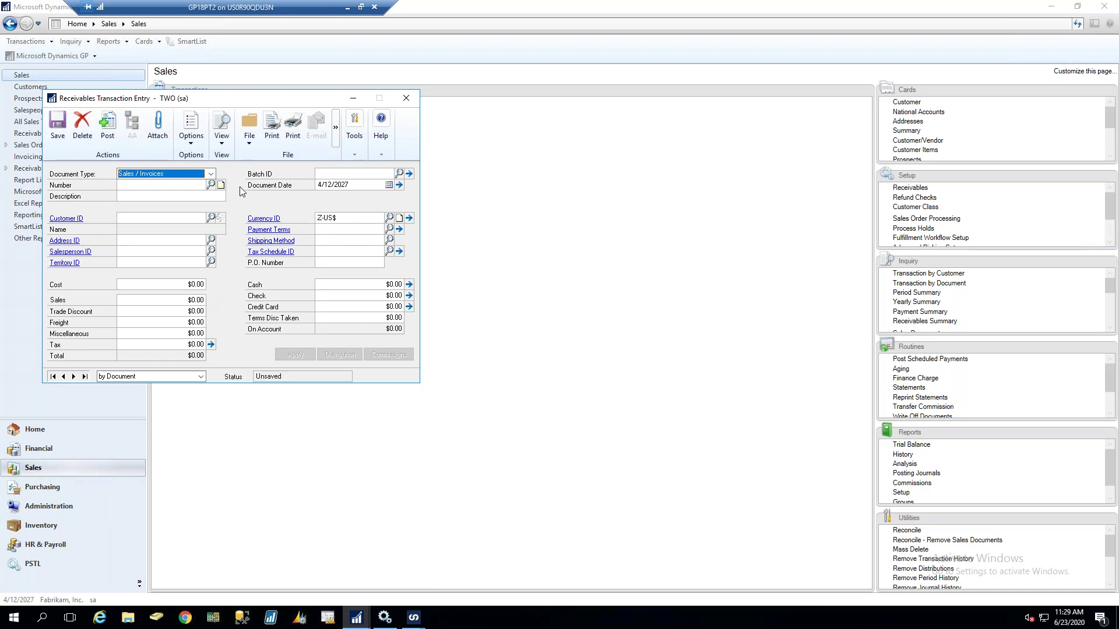
pyautogui.click(178, 187)
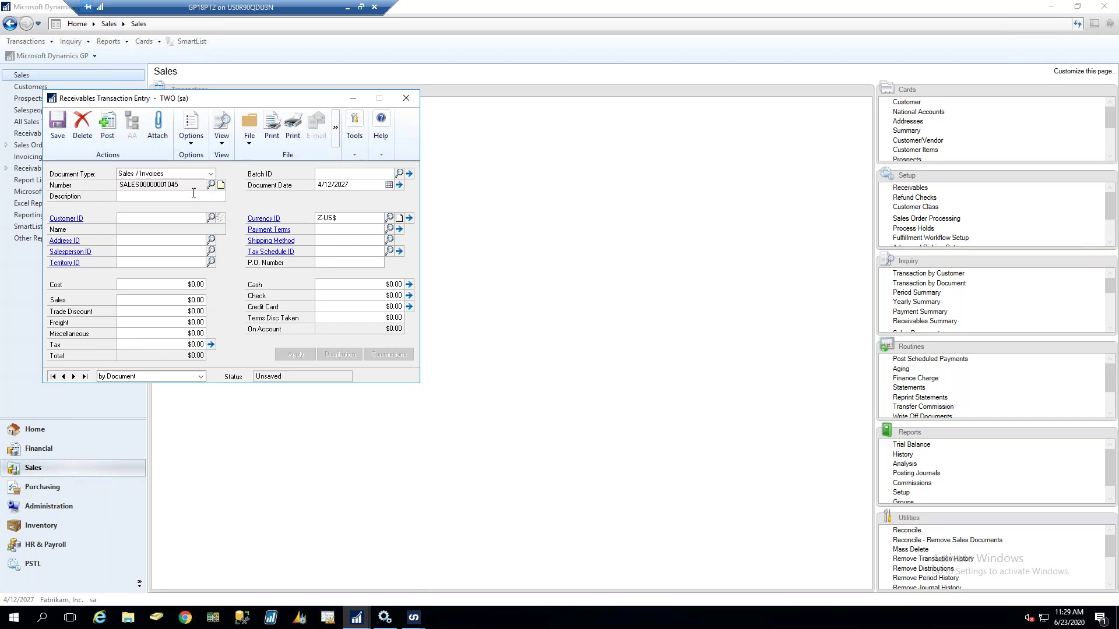
pyautogui.write('dfgsd')
# Pick the invoice customer from the Customer ID lookup, review Distribution, and return to map setup
pyautogui.click(211, 218)
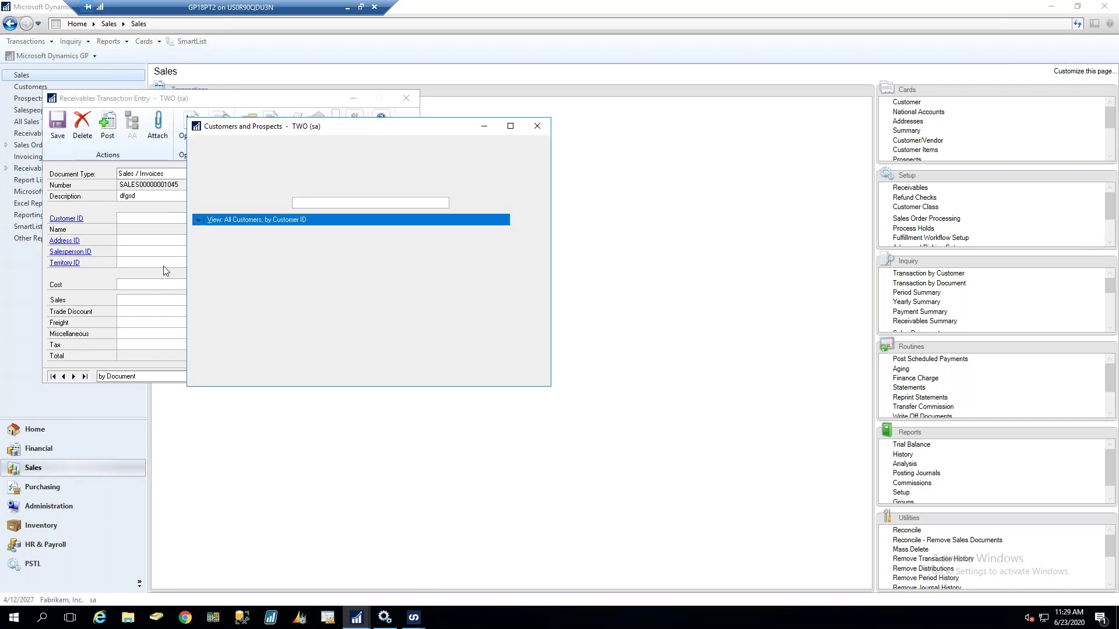
pyautogui.doubleClick(219, 253)
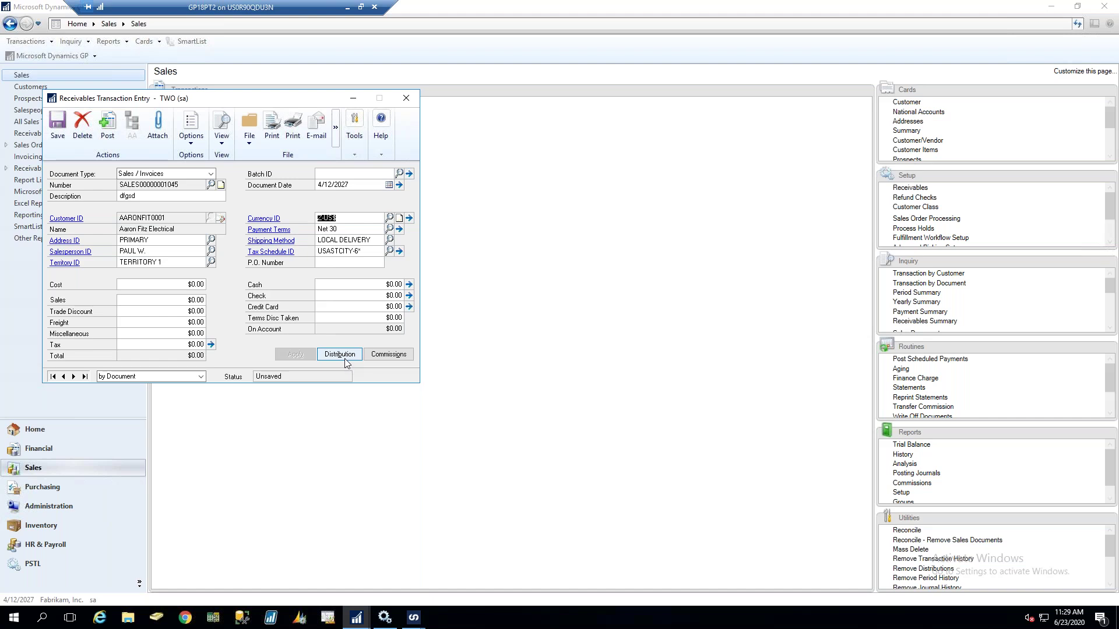
pyautogui.click(330, 357)
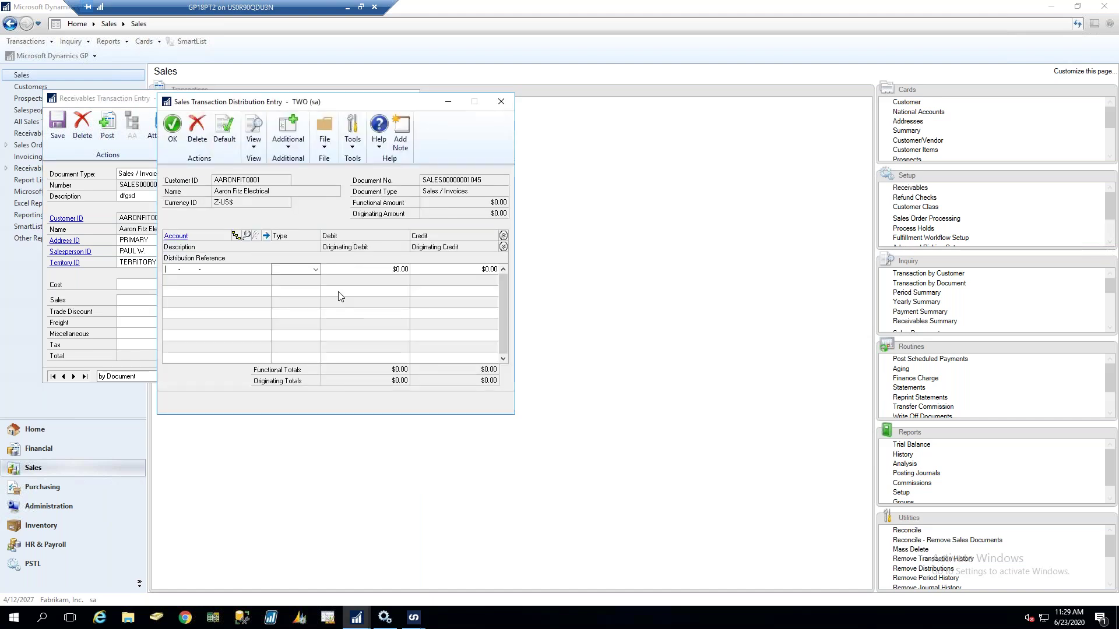
pyautogui.click(500, 103)
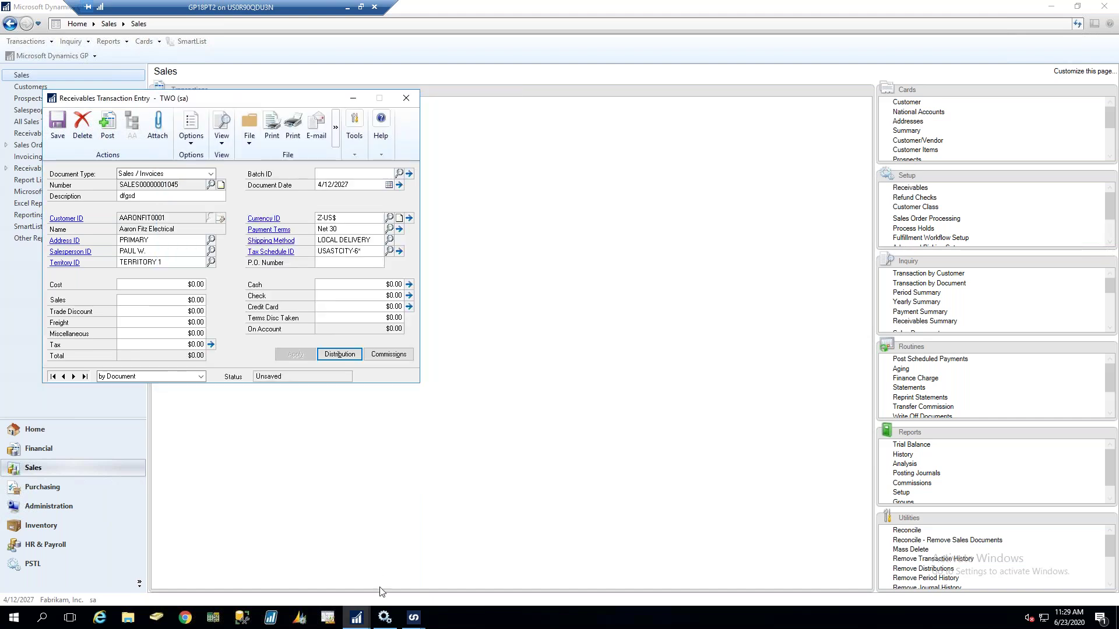
pyautogui.moveTo(413, 616)
pyautogui.click(482, 527)
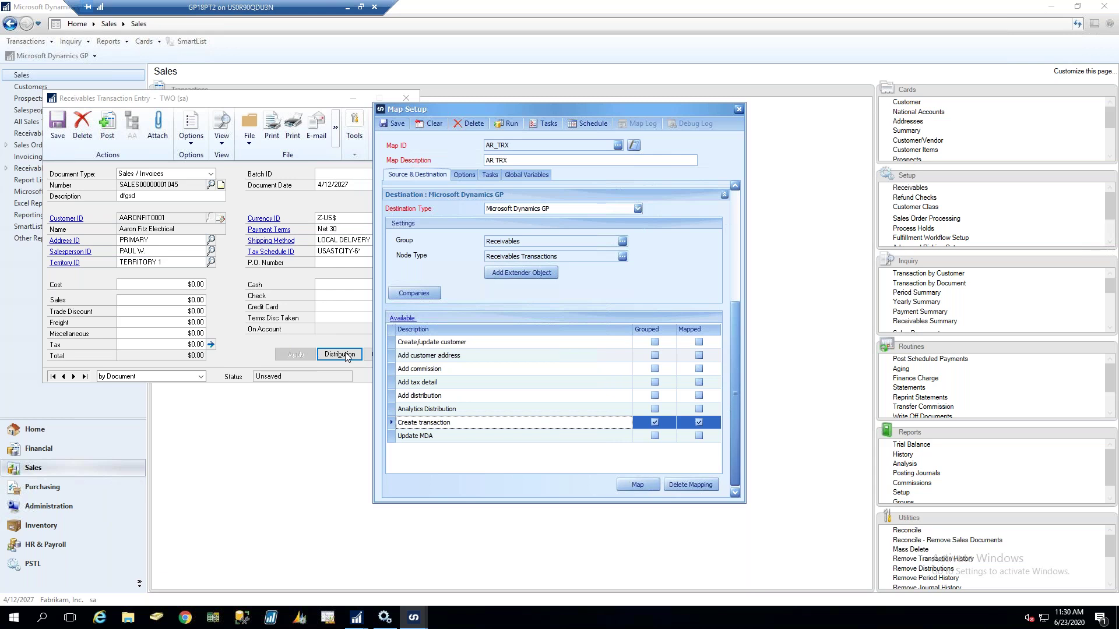
# Browse the distribution, customer and address nodes, then open Create transaction's column mapping
pyautogui.click(457, 397)
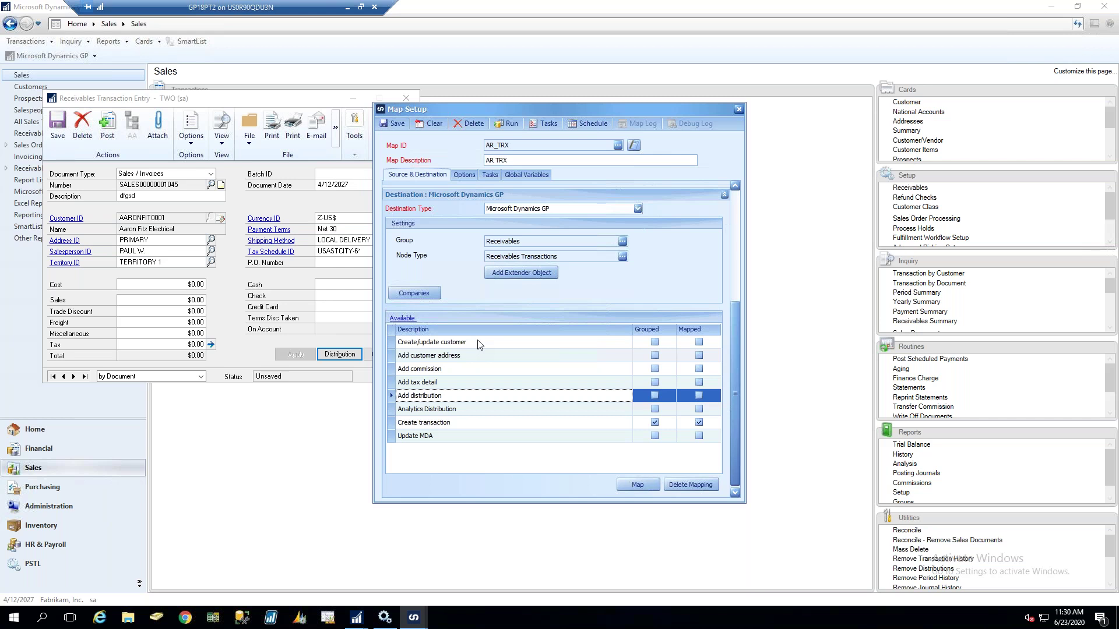
pyautogui.click(478, 345)
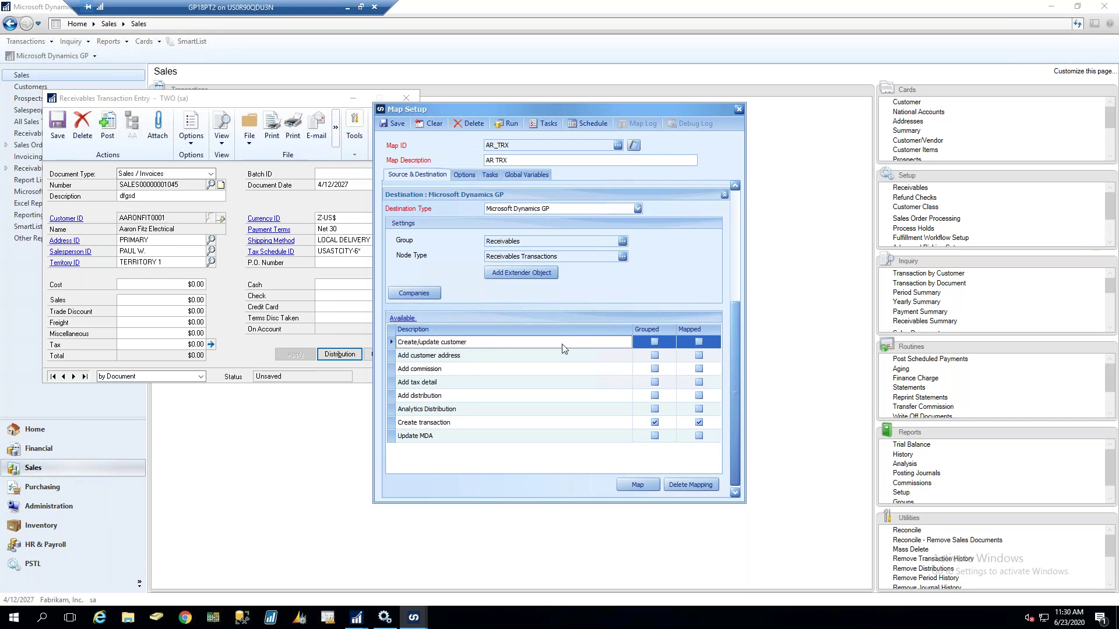
pyautogui.click(473, 360)
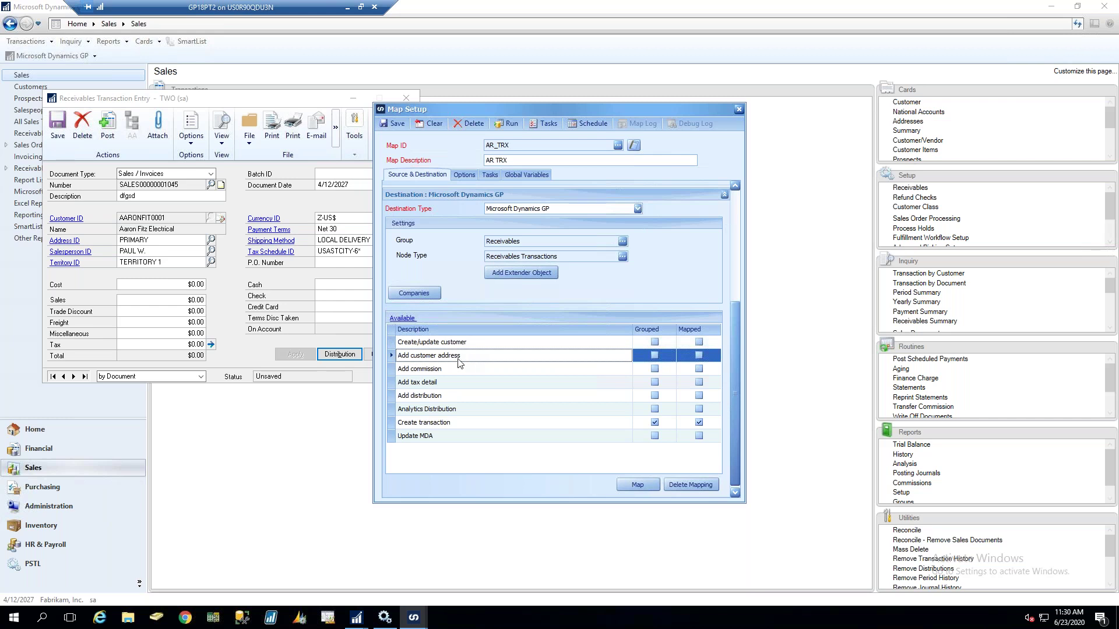
pyautogui.click(414, 425)
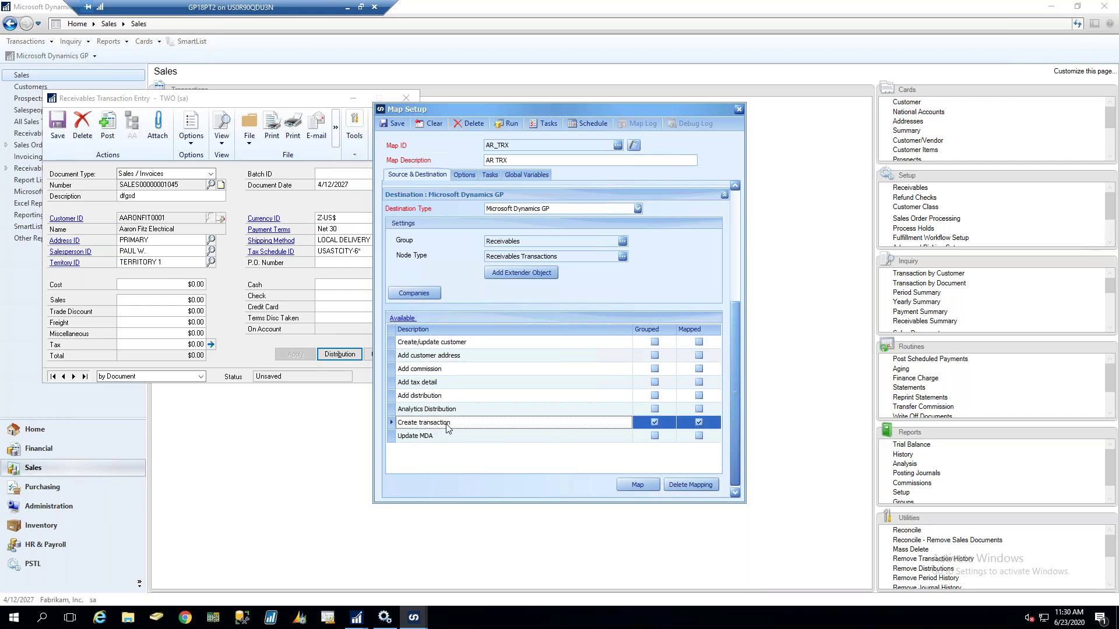
pyautogui.click(441, 398)
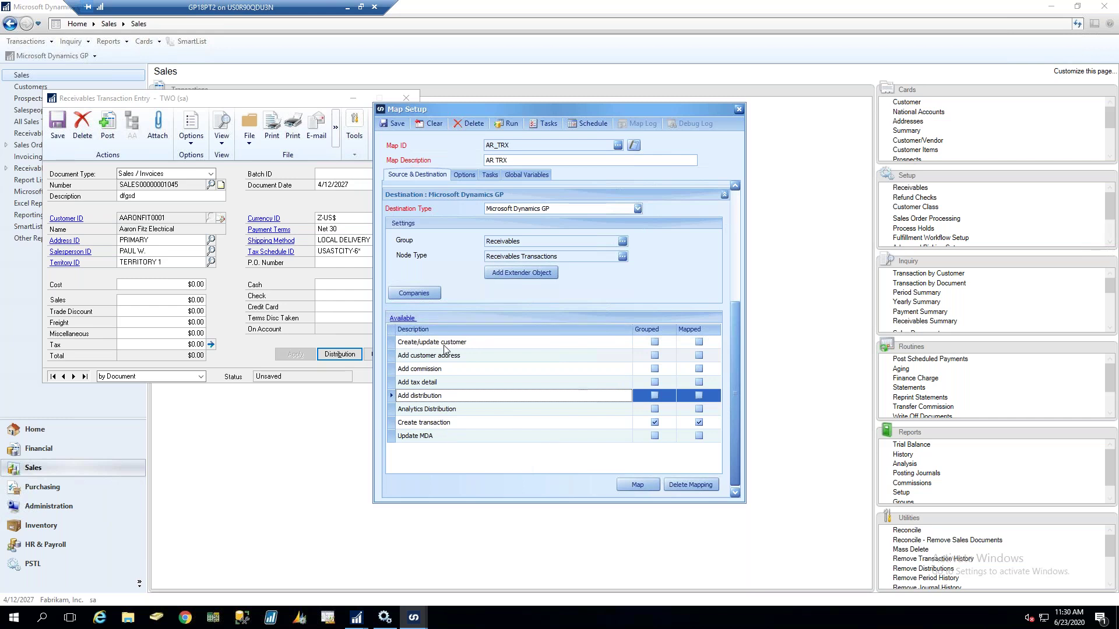
pyautogui.click(597, 426)
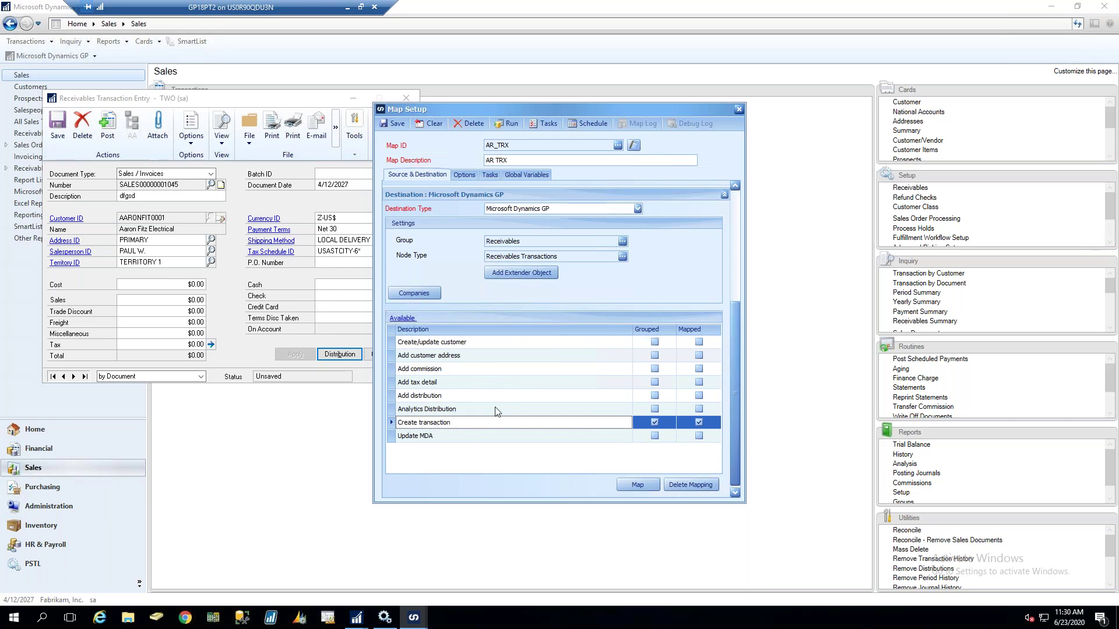
pyautogui.doubleClick(458, 422)
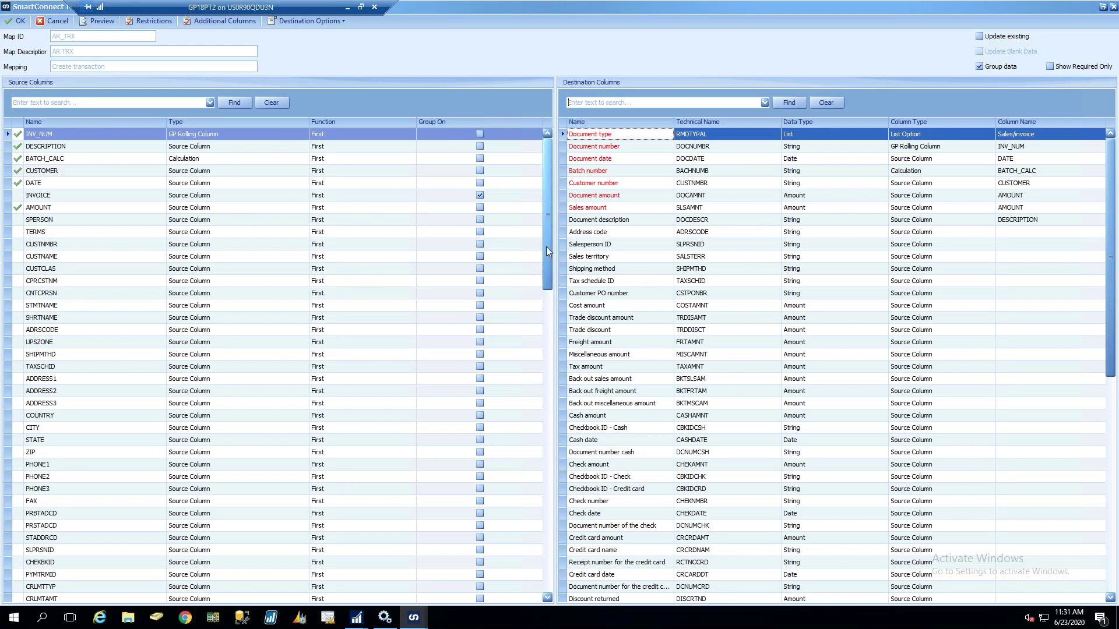
pyautogui.scroll(-10, 547, 251)
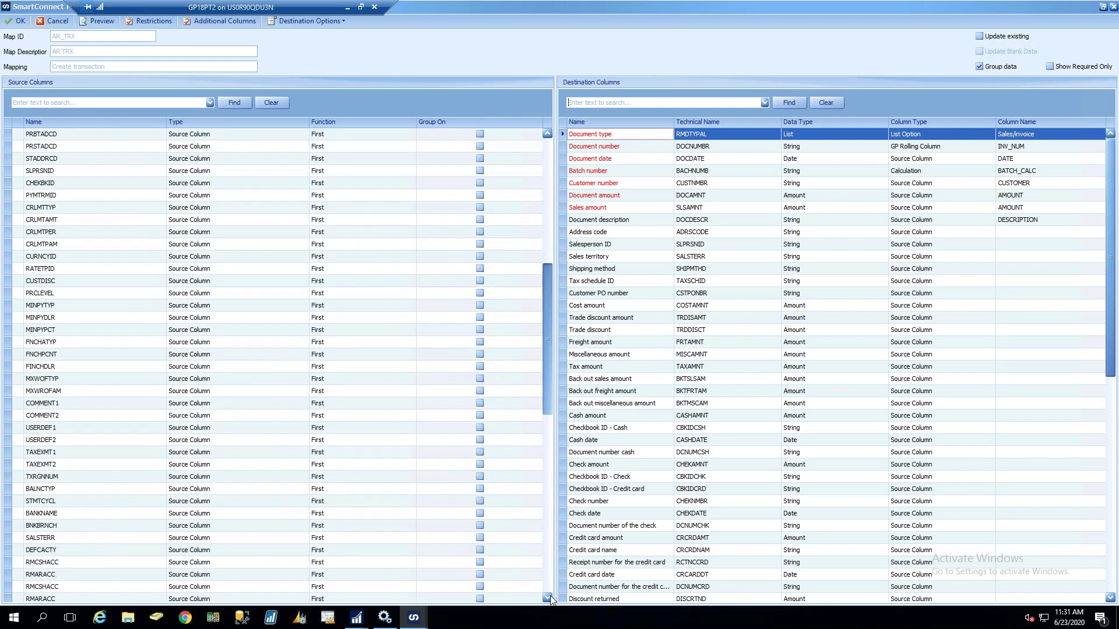
pyautogui.scroll(3, 547, 585)
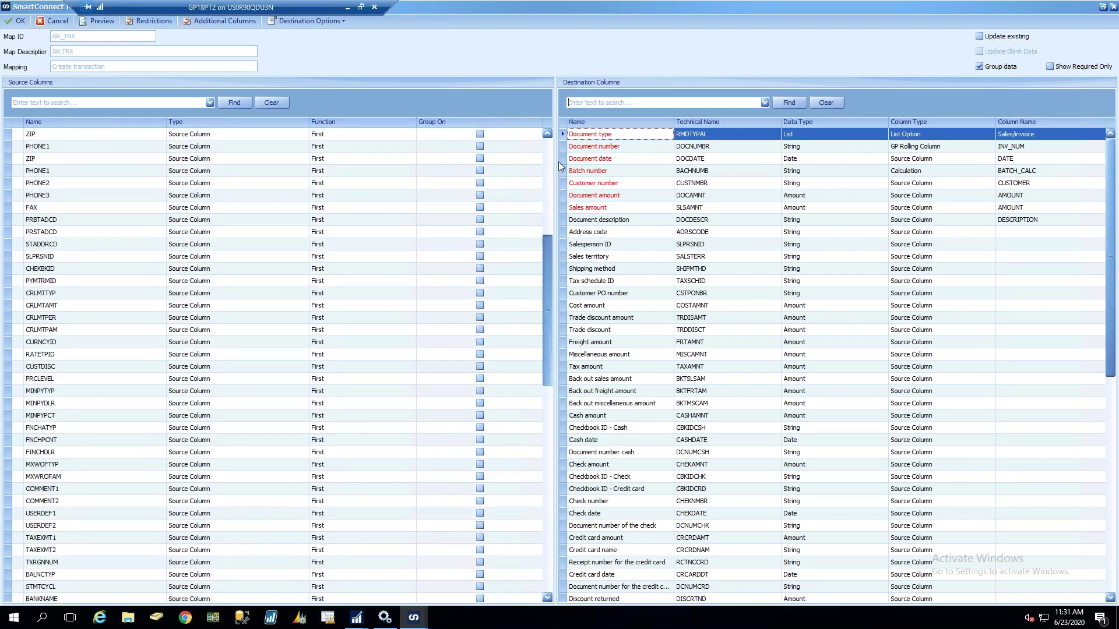
pyautogui.scroll(9, 558, 166)
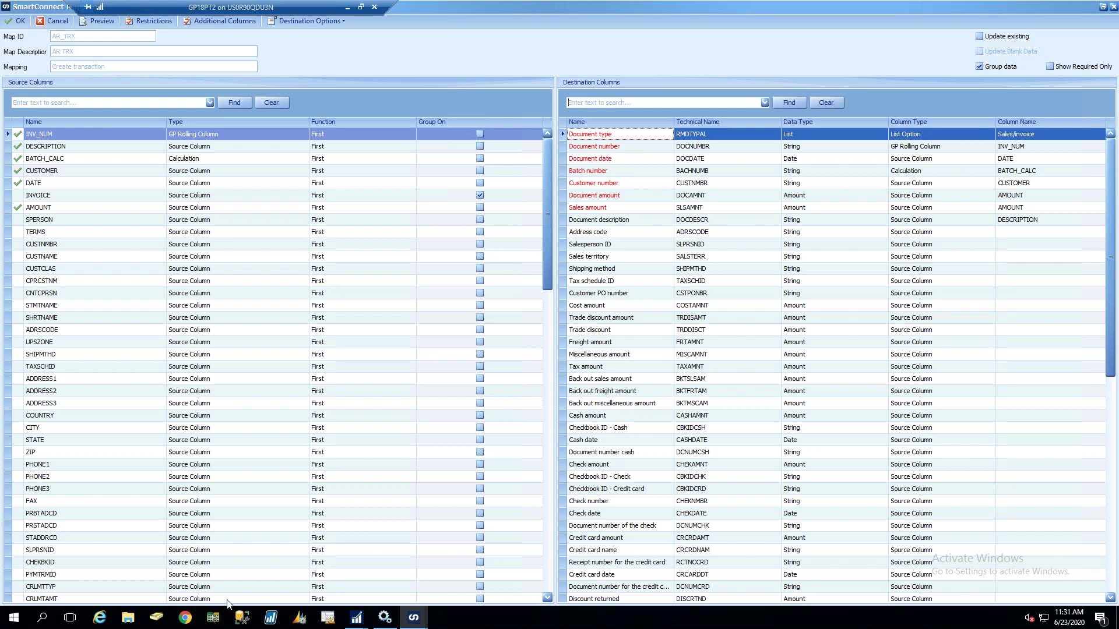
# Check GP's document types keeping Sales / Invoices, then view the mapping's Document type options
pyautogui.moveTo(357, 618)
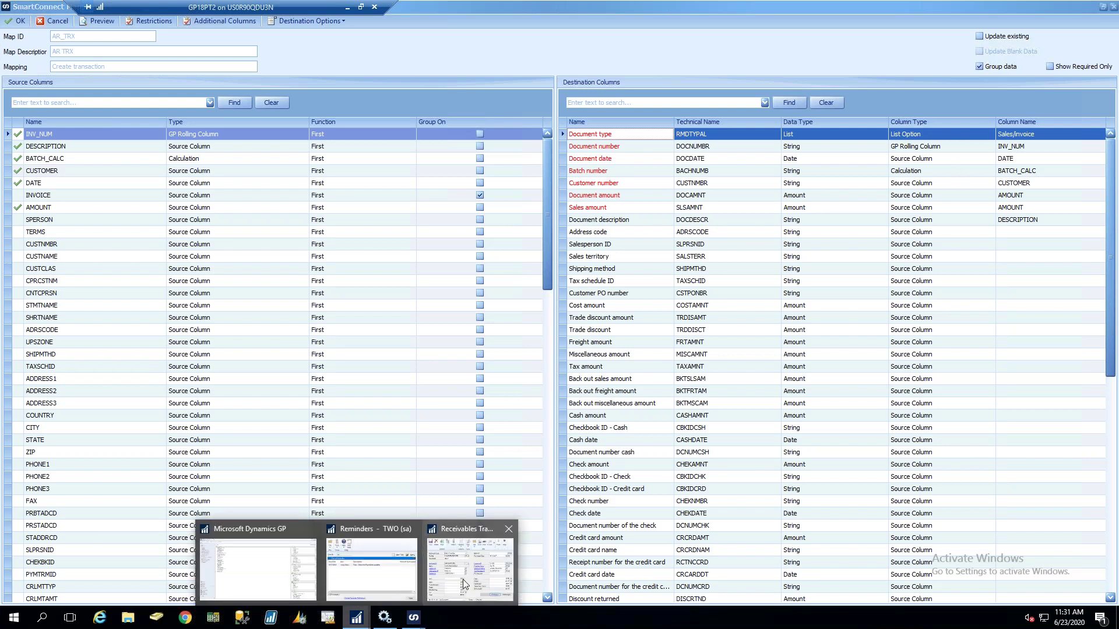
pyautogui.click(458, 571)
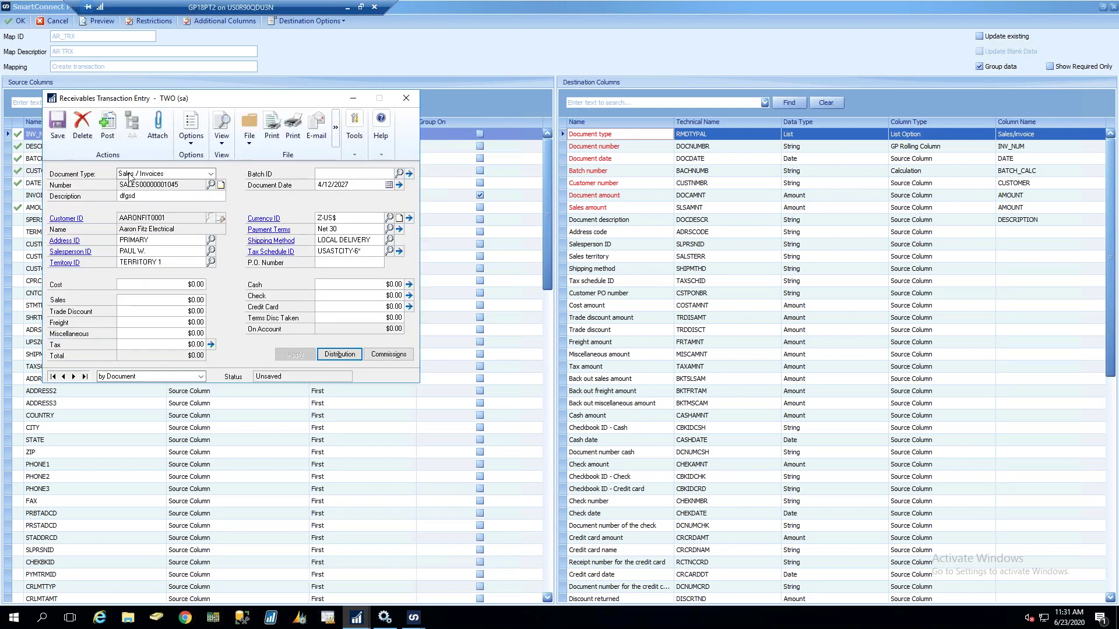
pyautogui.click(212, 174)
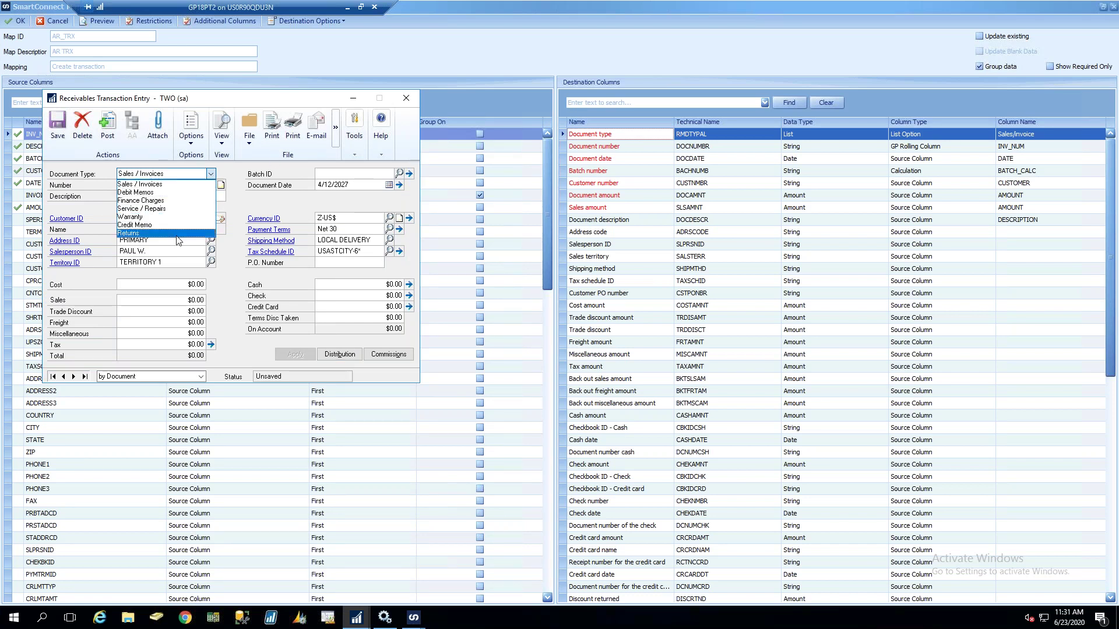
pyautogui.click(249, 193)
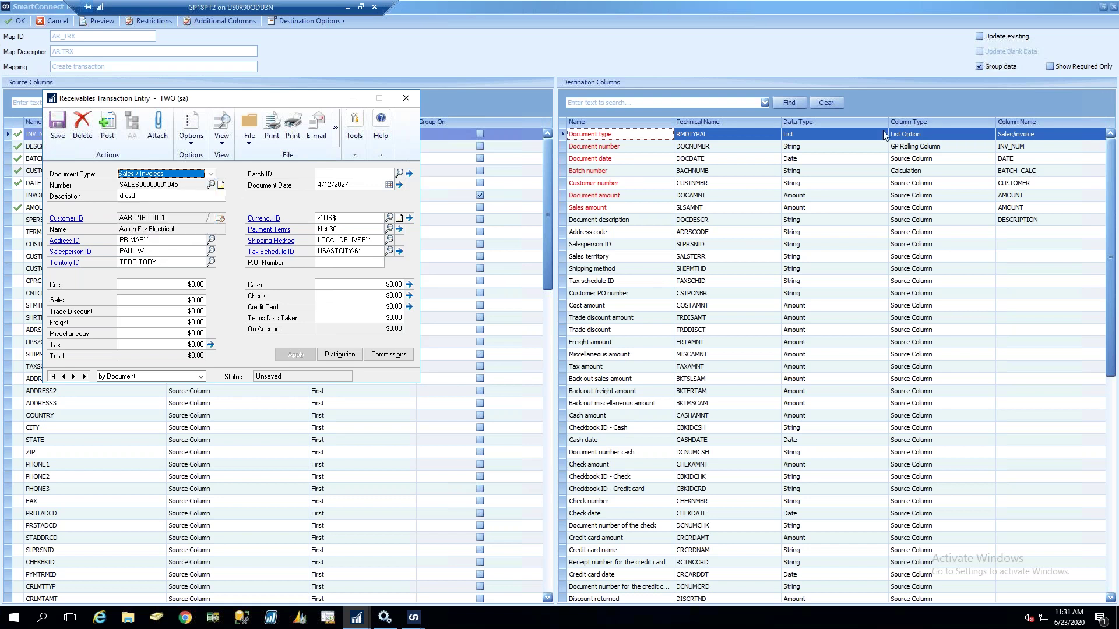
pyautogui.click(1032, 135)
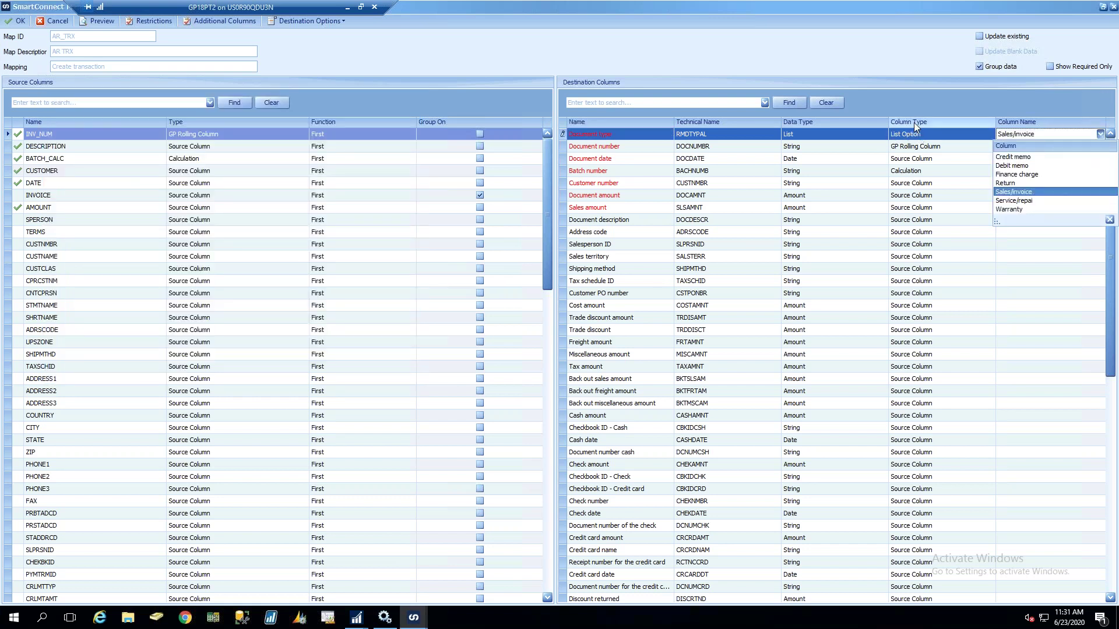
# Close the Document type options keeping Sales/invoice, and uncheck Group data
pyautogui.click(1031, 192)
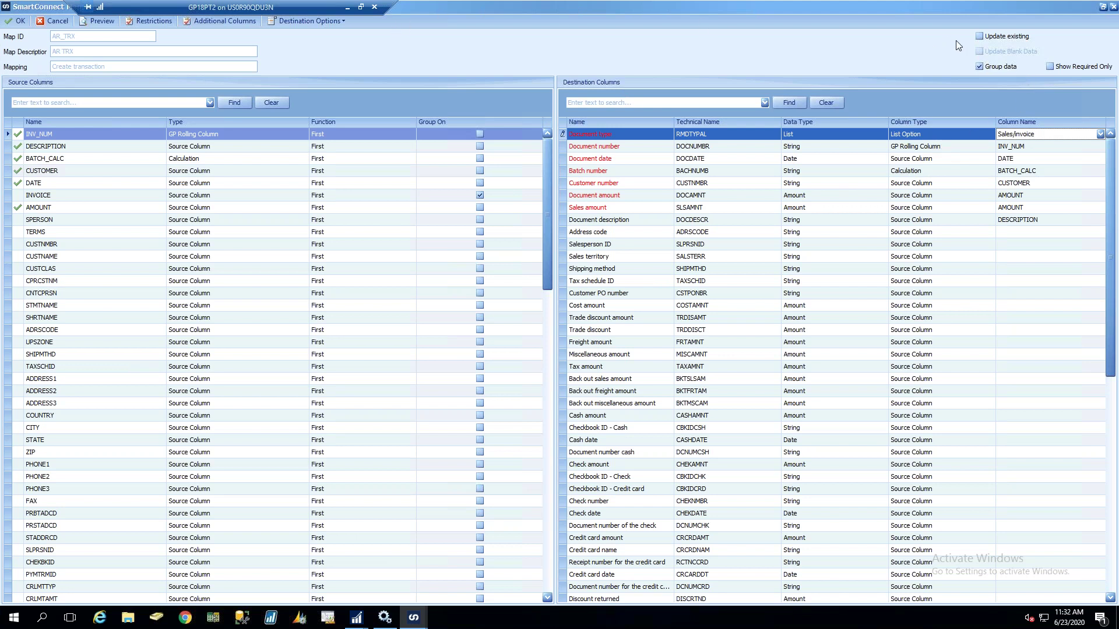
pyautogui.click(979, 66)
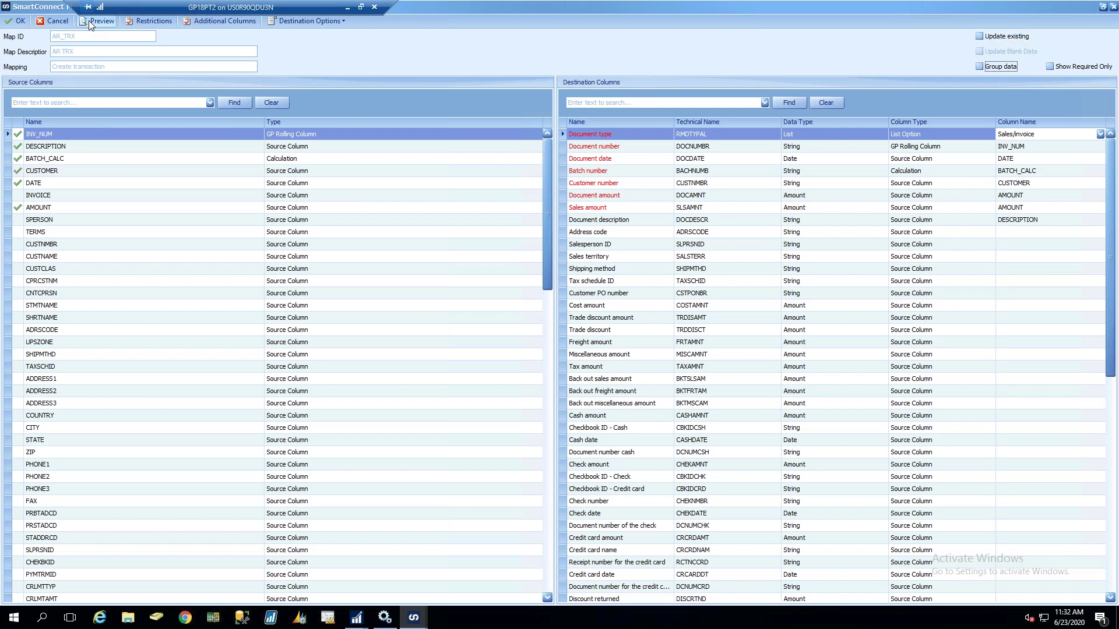
# Preview the source invoice data, then re-enable Group data with INVOICE as the group column
pyautogui.click(97, 21)
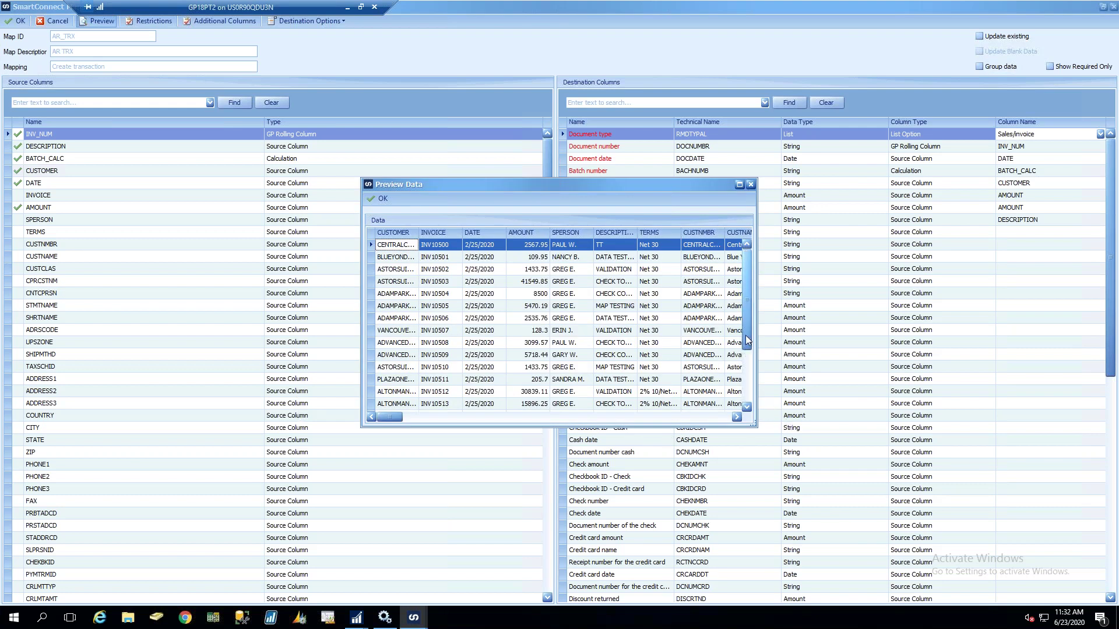
pyautogui.scroll(-2, 747, 348)
pyautogui.moveTo(382, 419); pyautogui.dragTo(566, 418)
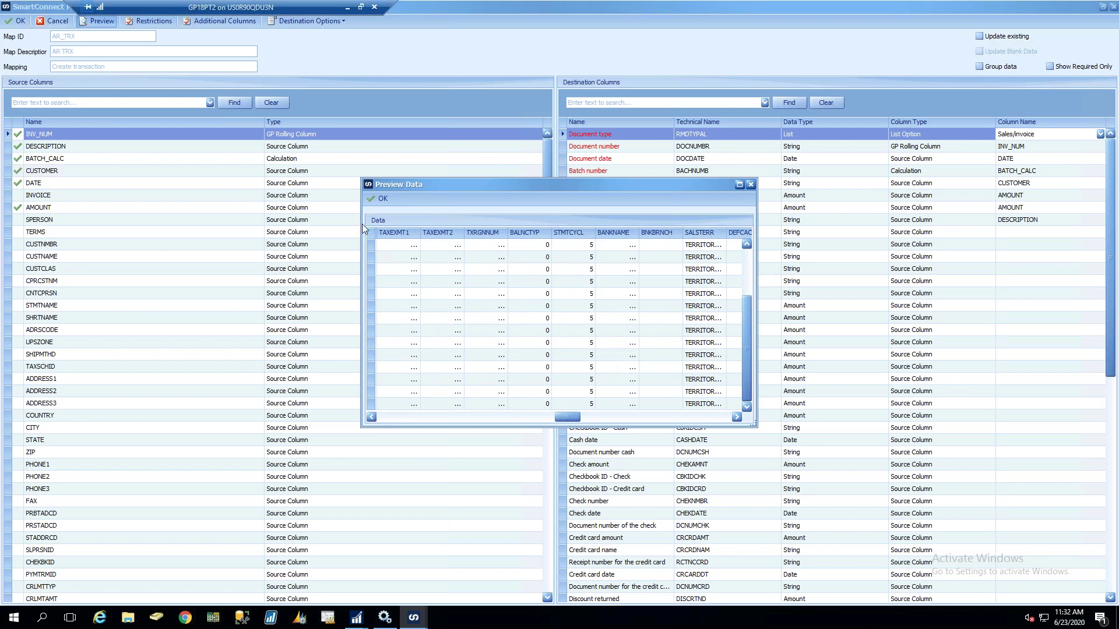
pyautogui.click(382, 198)
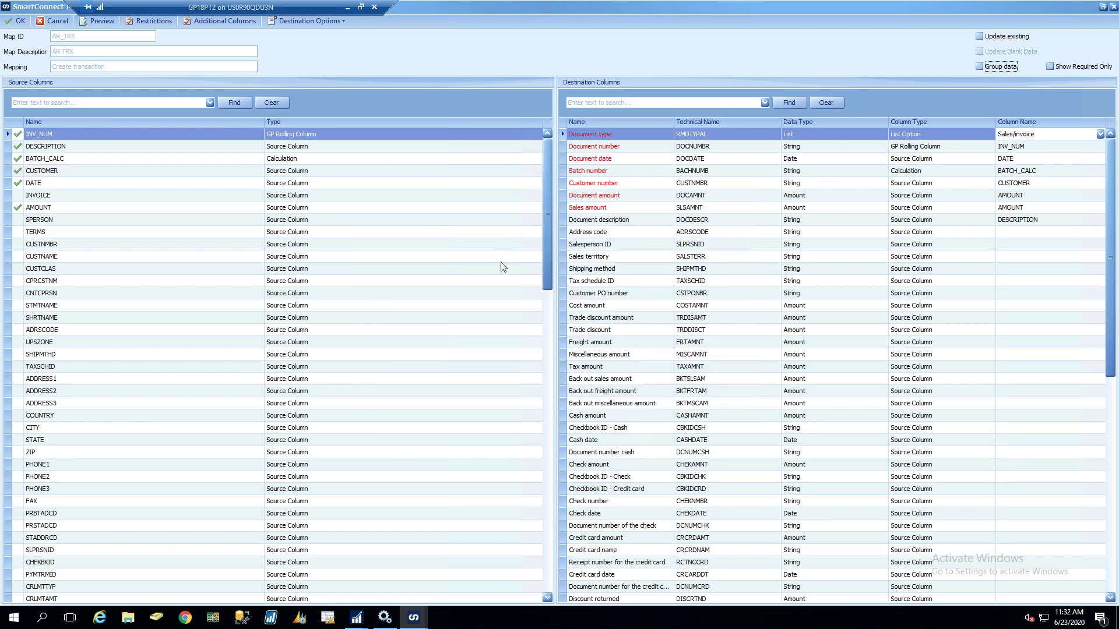
pyautogui.click(980, 67)
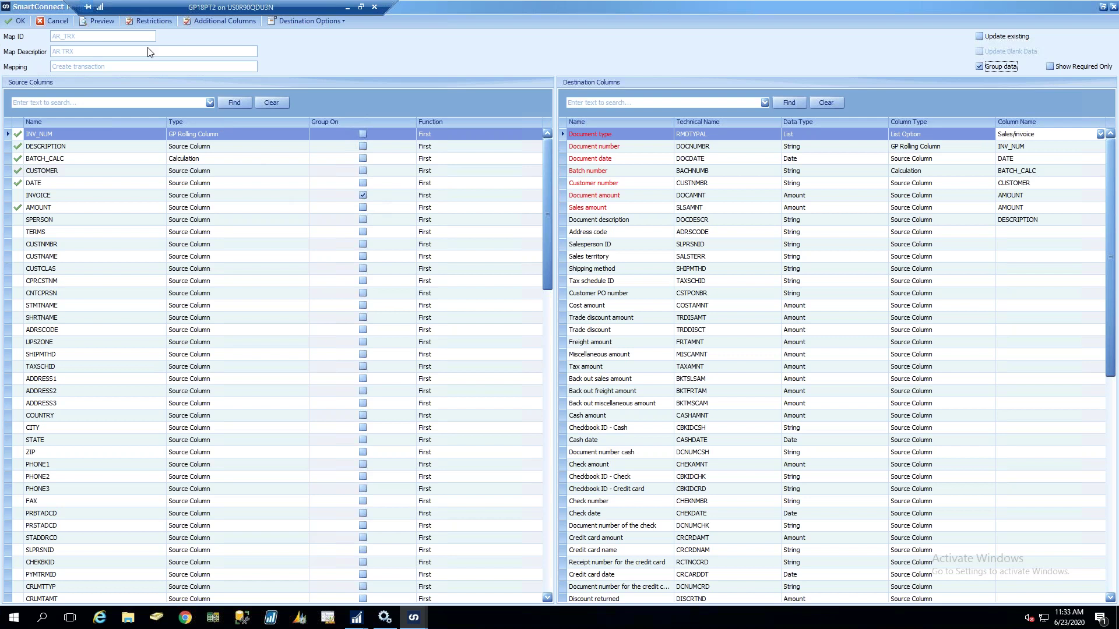
pyautogui.click(96, 22)
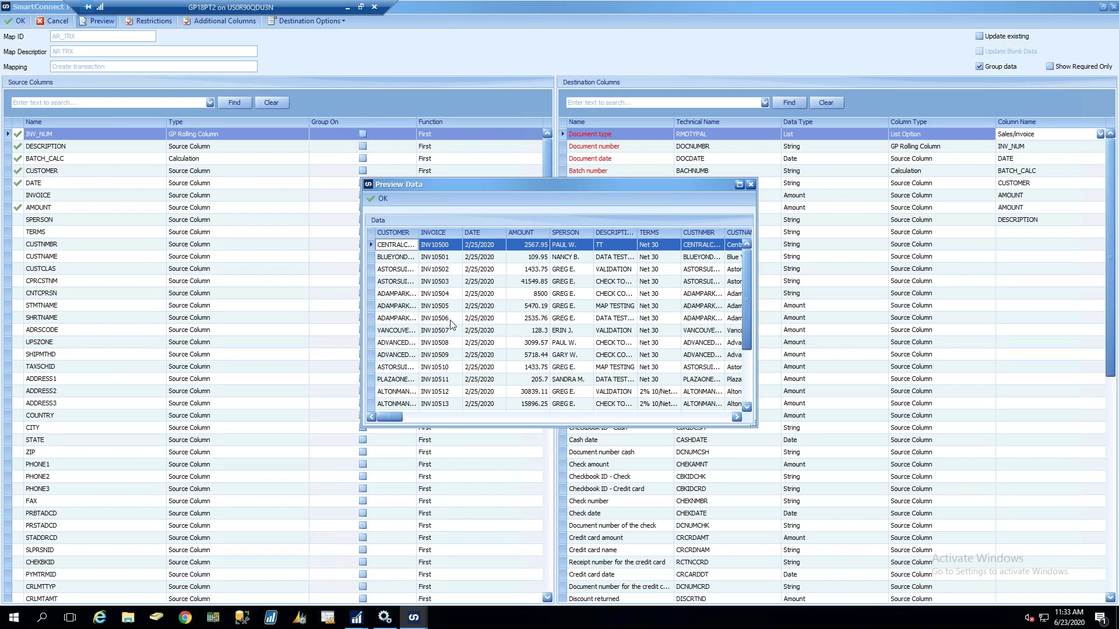
pyautogui.click(373, 198)
pyautogui.click(364, 197)
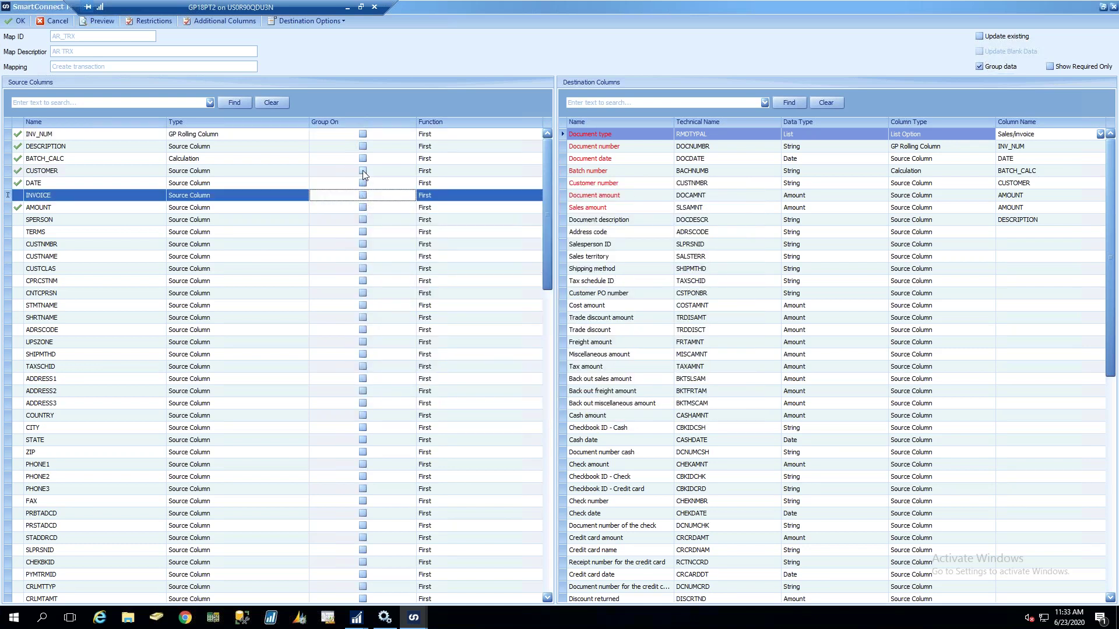
pyautogui.click(362, 171)
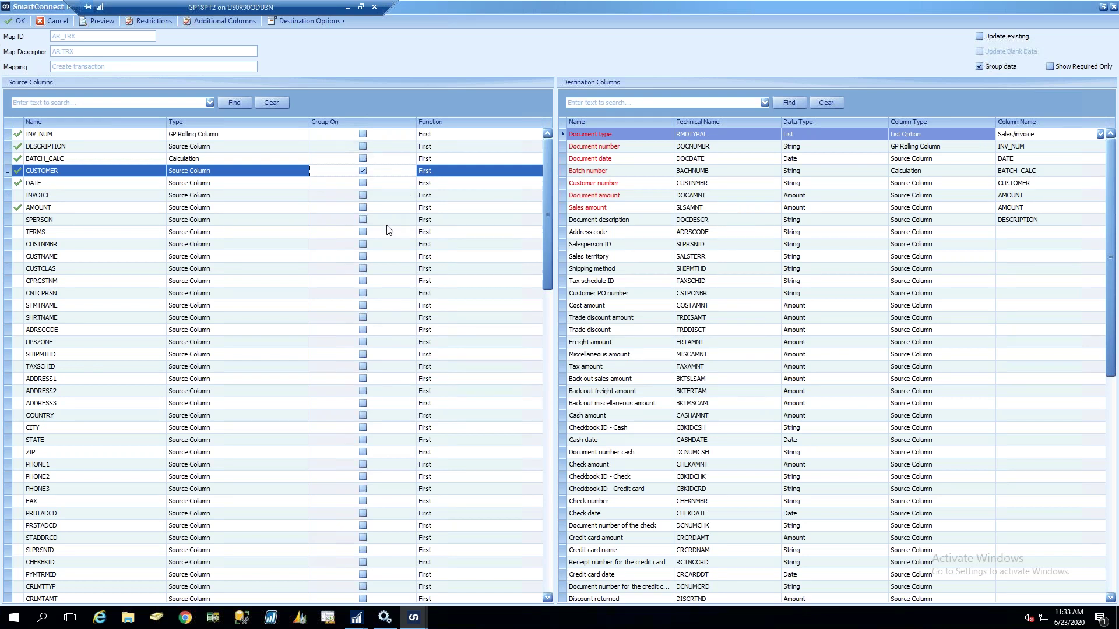
pyautogui.click(97, 21)
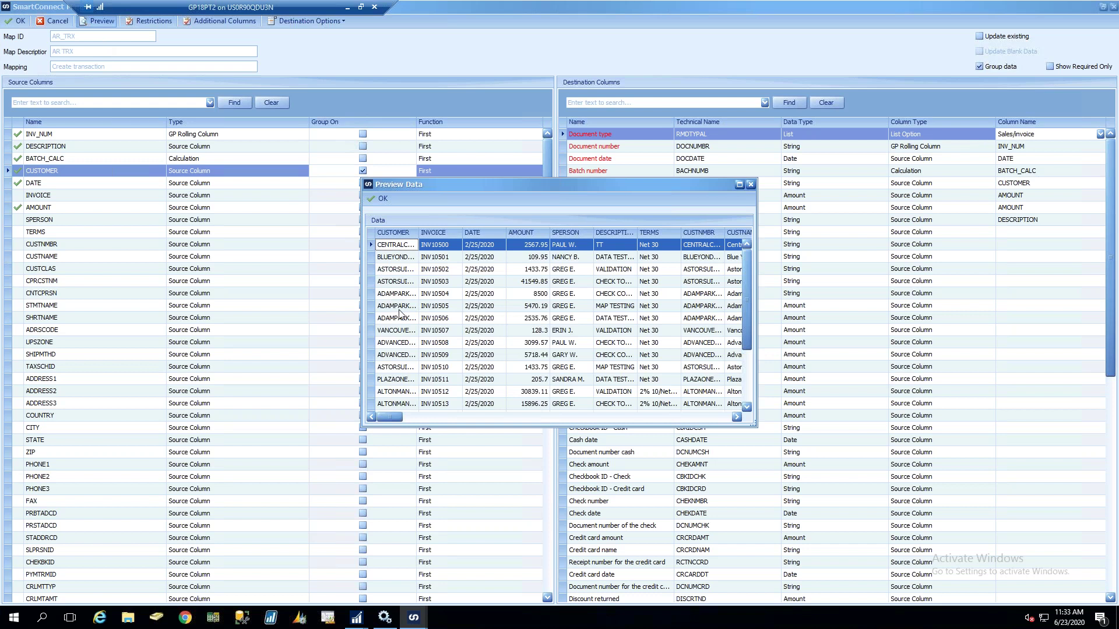
pyautogui.click(403, 319)
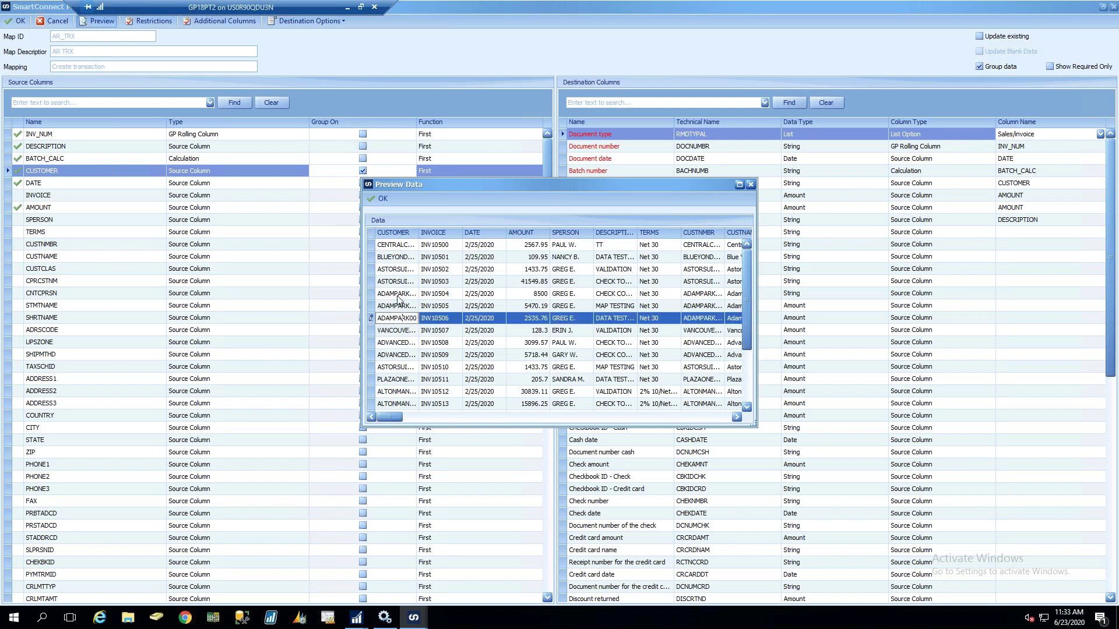
pyautogui.moveTo(417, 232); pyautogui.dragTo(468, 232)
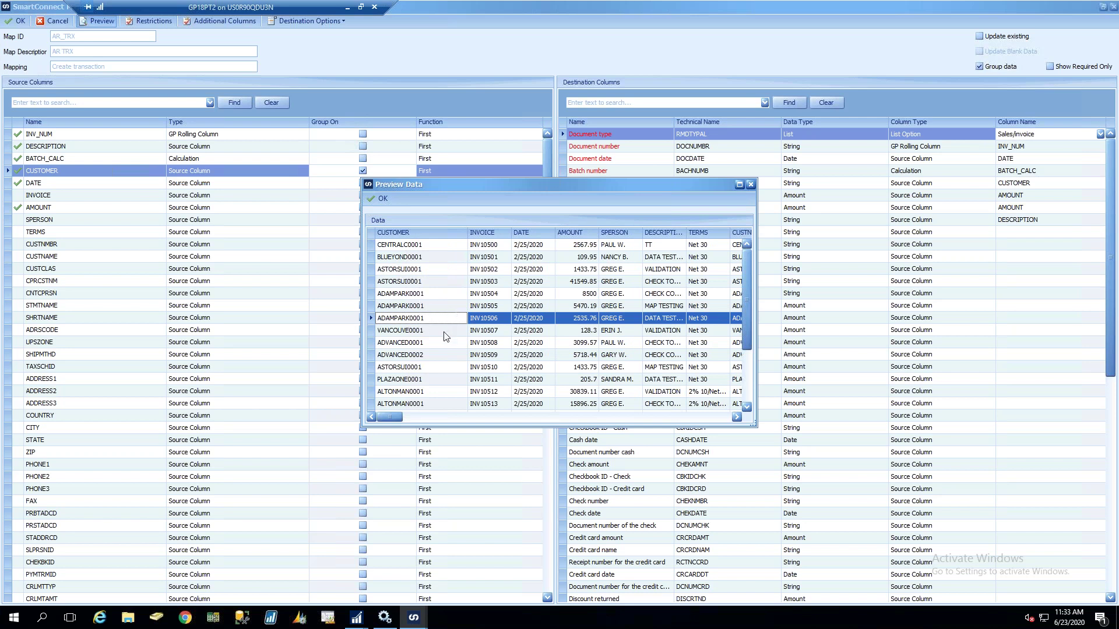
pyautogui.click(382, 199)
pyautogui.click(363, 170)
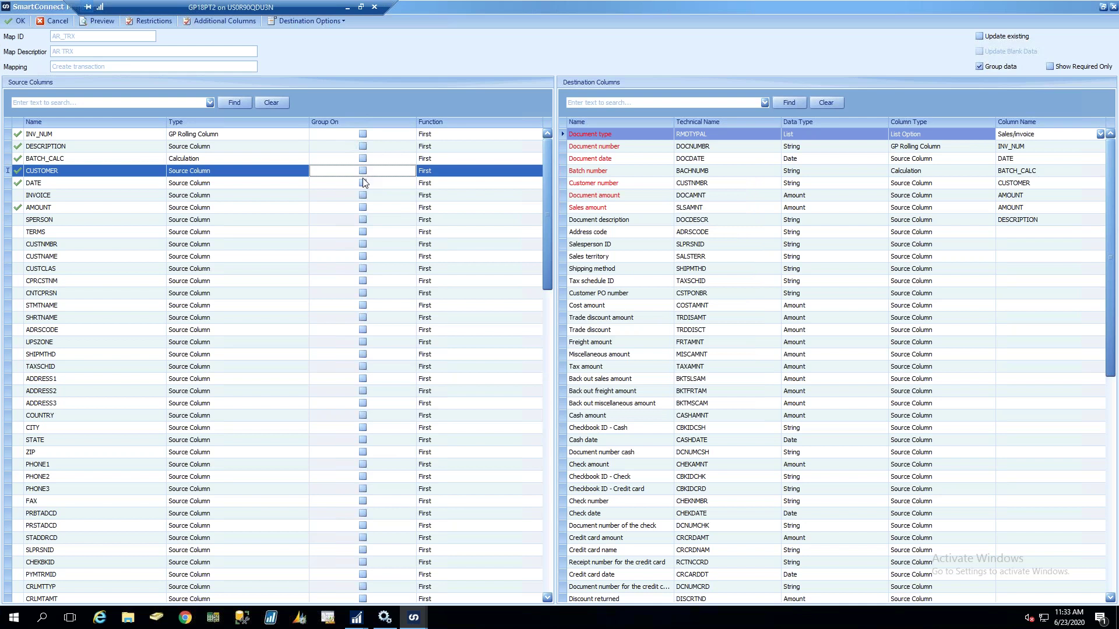
pyautogui.click(362, 196)
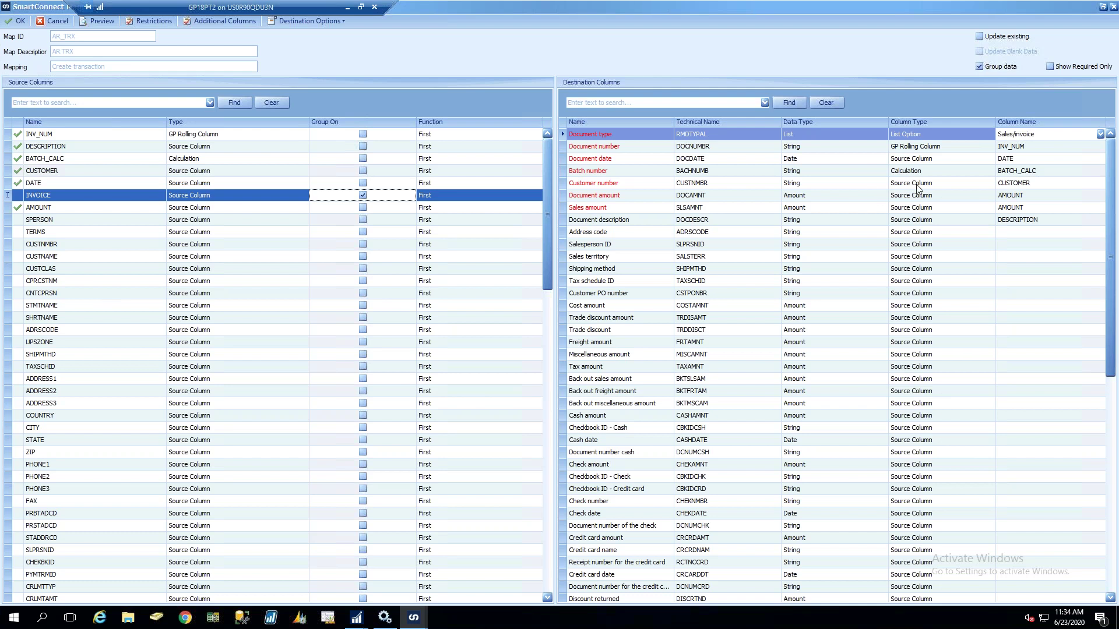
pyautogui.click(896, 134)
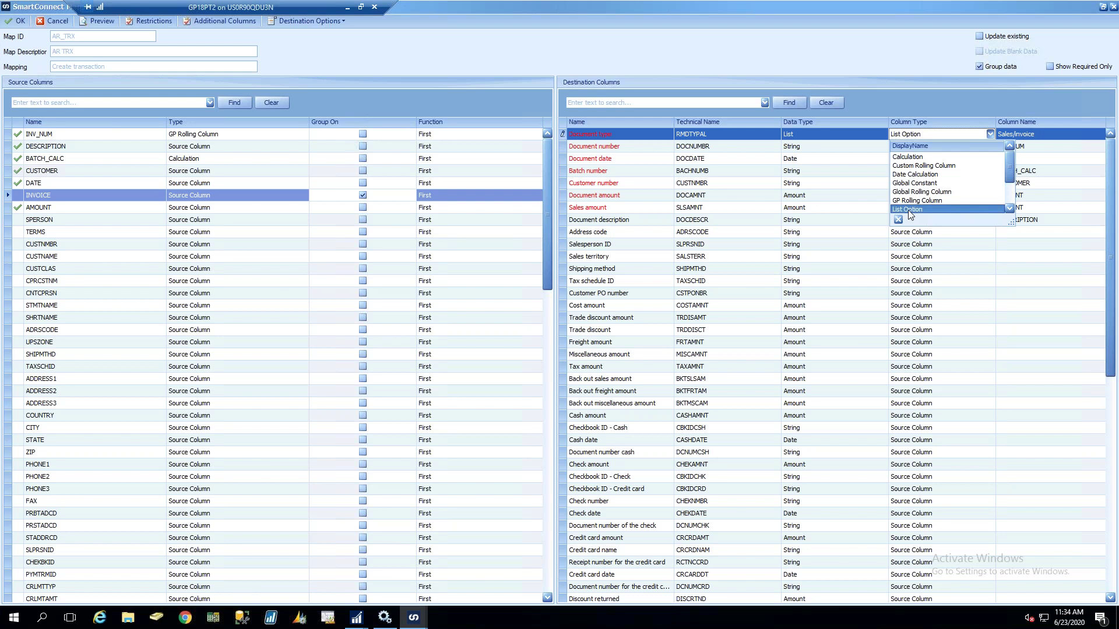
pyautogui.click(949, 255)
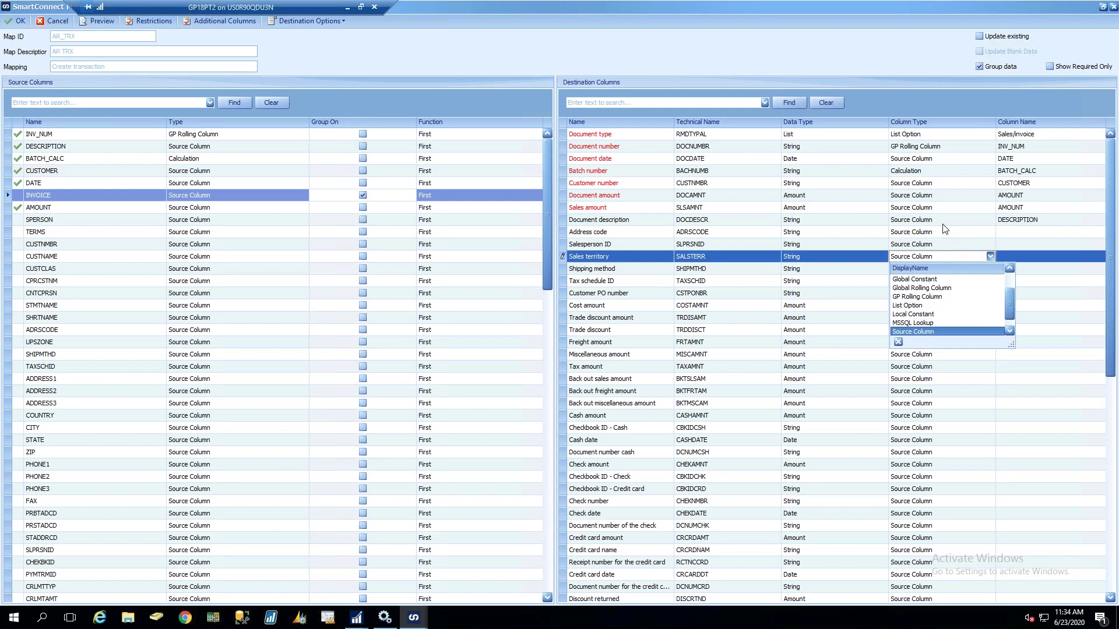
pyautogui.click(942, 231)
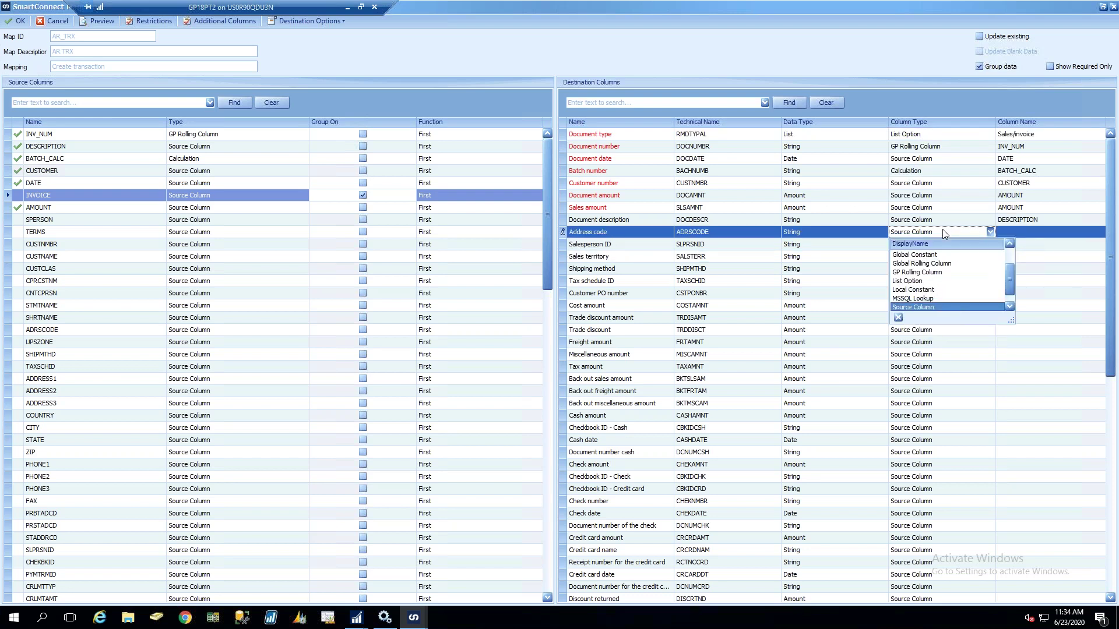
pyautogui.click(938, 281)
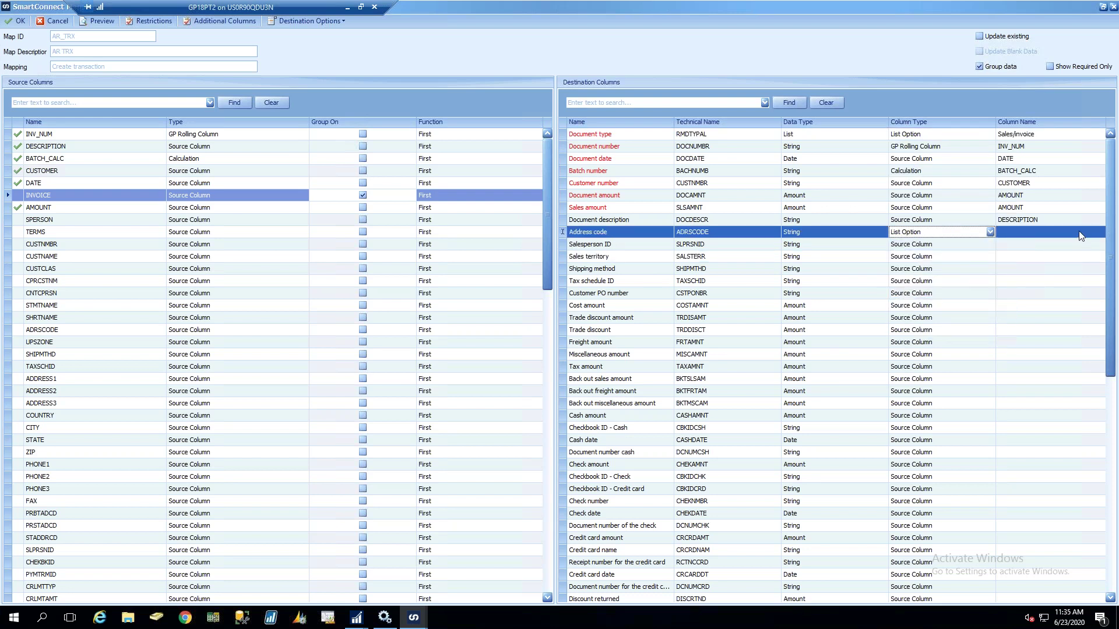
pyautogui.click(1061, 231)
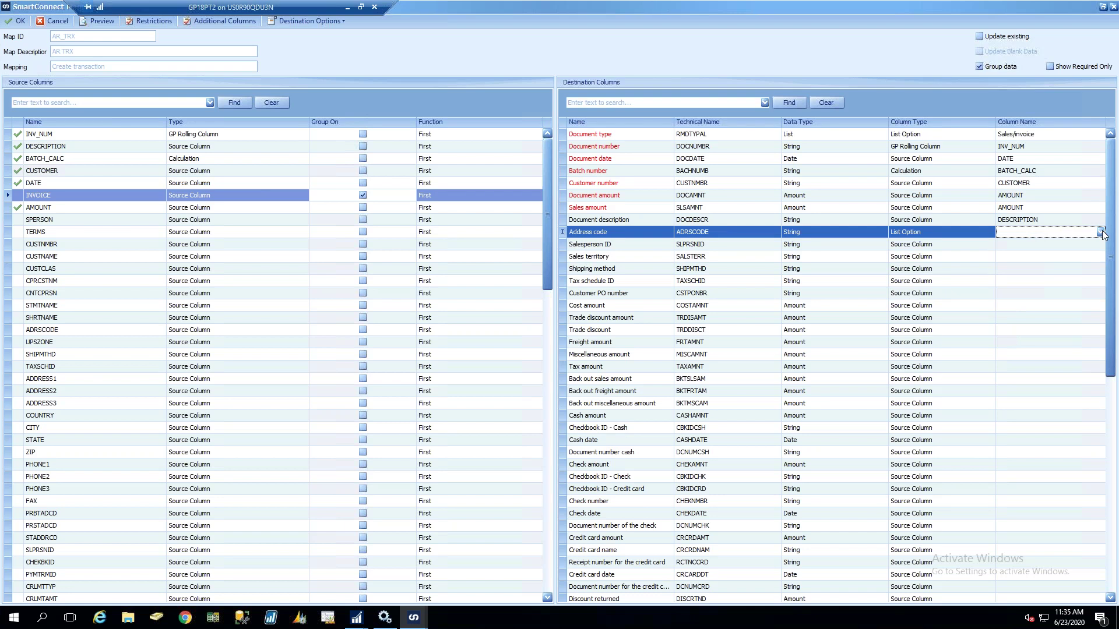
pyautogui.click(966, 233)
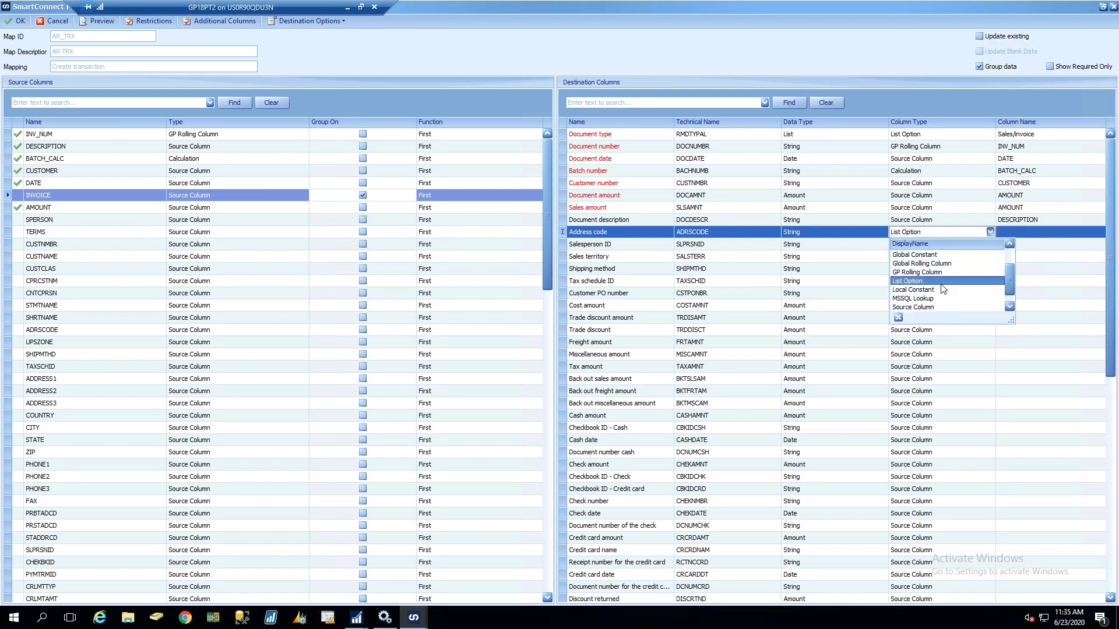
pyautogui.click(939, 307)
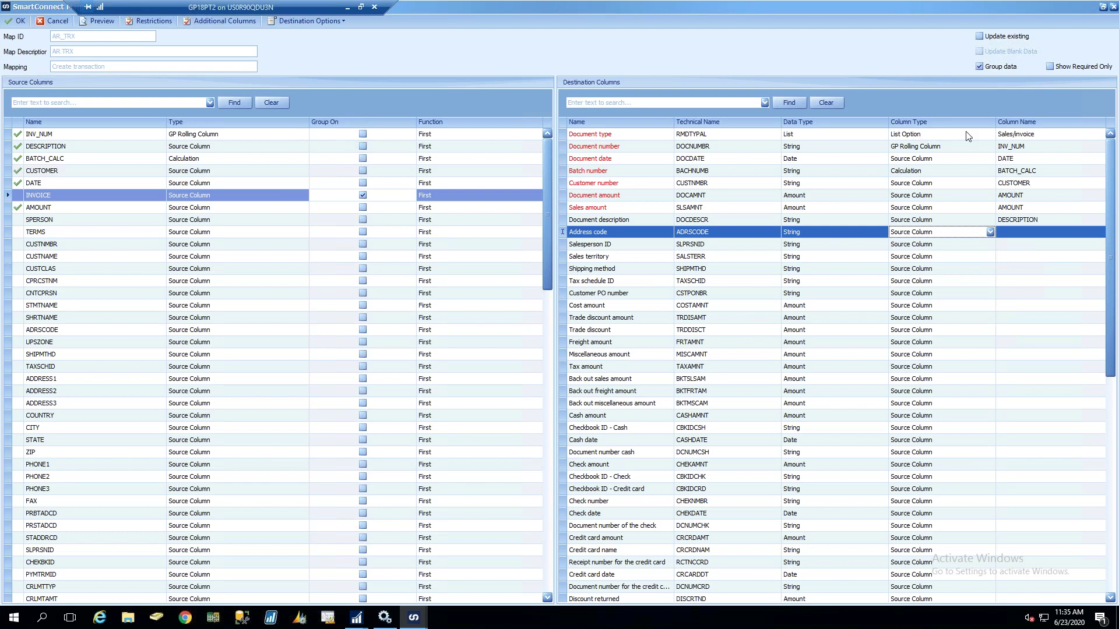
pyautogui.click(1046, 136)
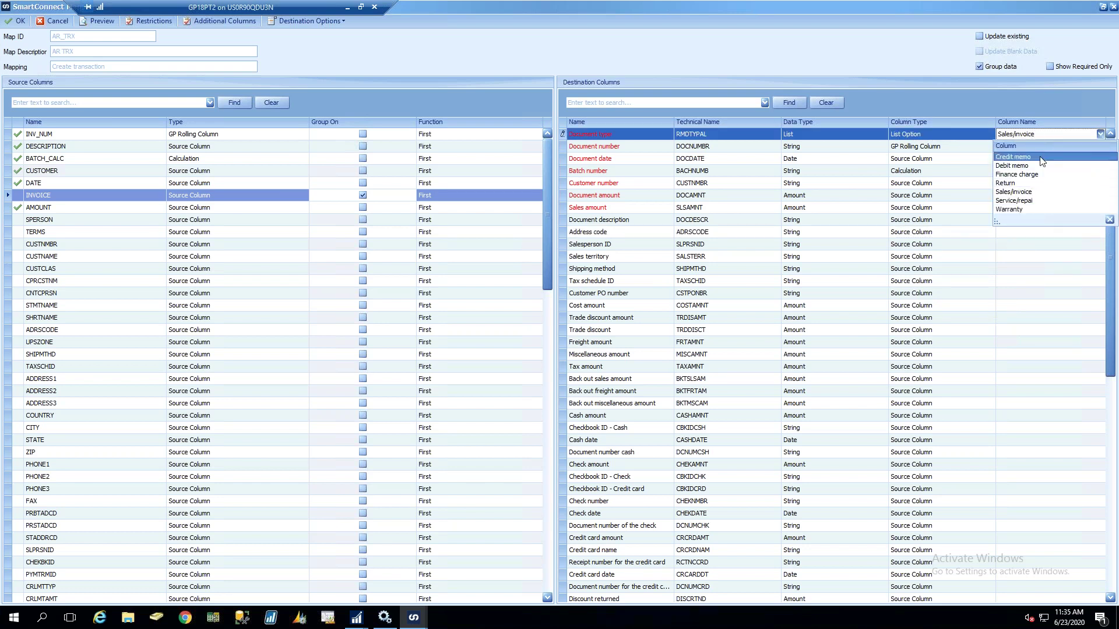
pyautogui.click(956, 99)
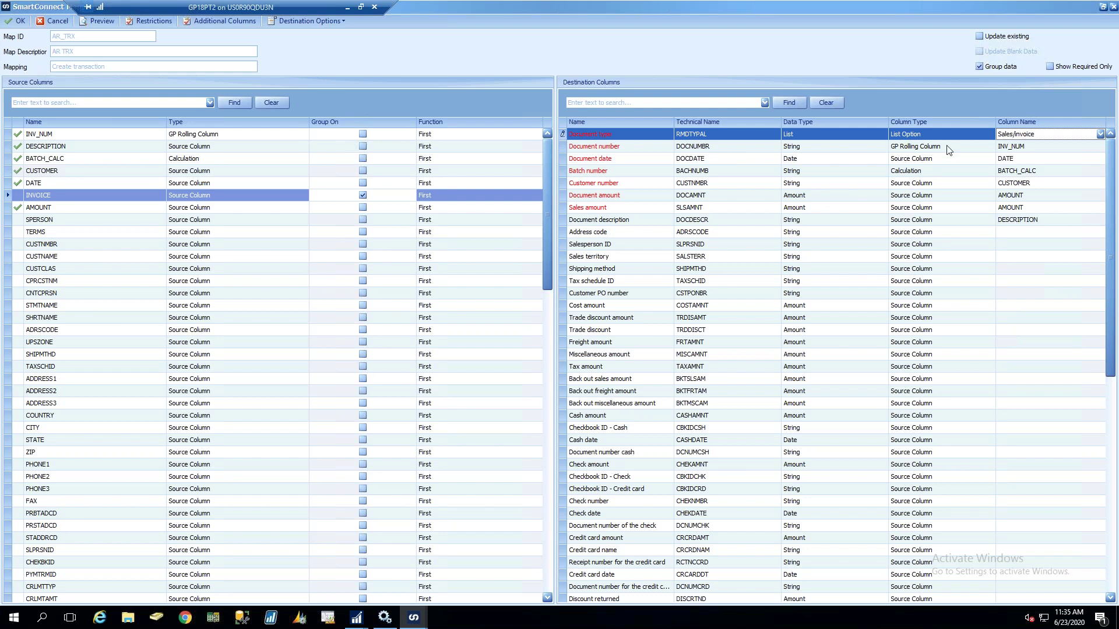
pyautogui.click(949, 232)
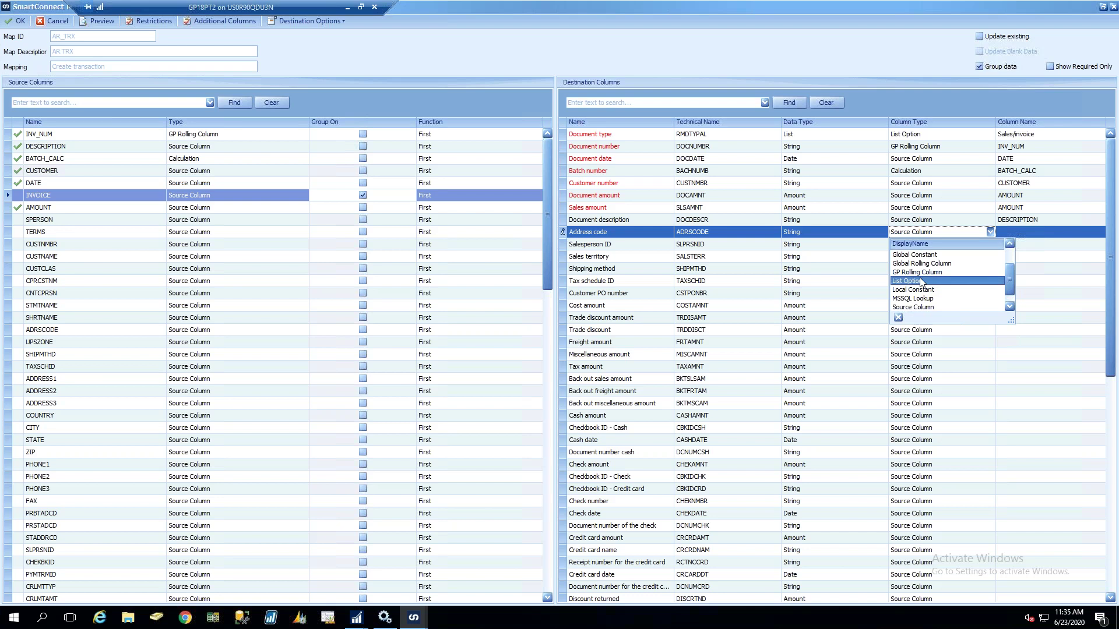
pyautogui.press('Escape')
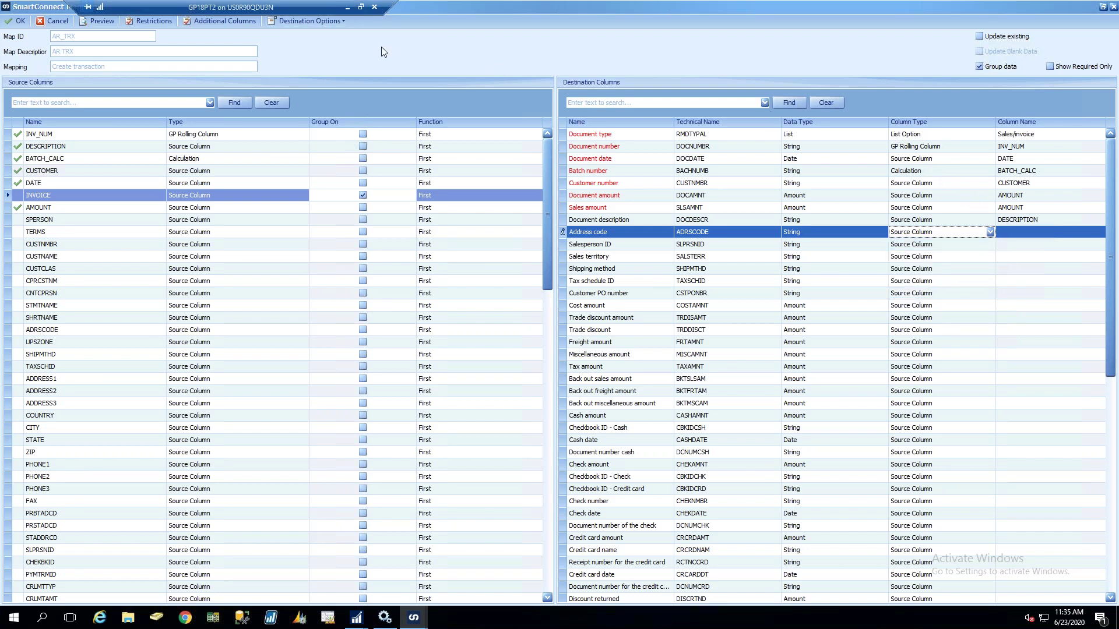
pyautogui.click(205, 20)
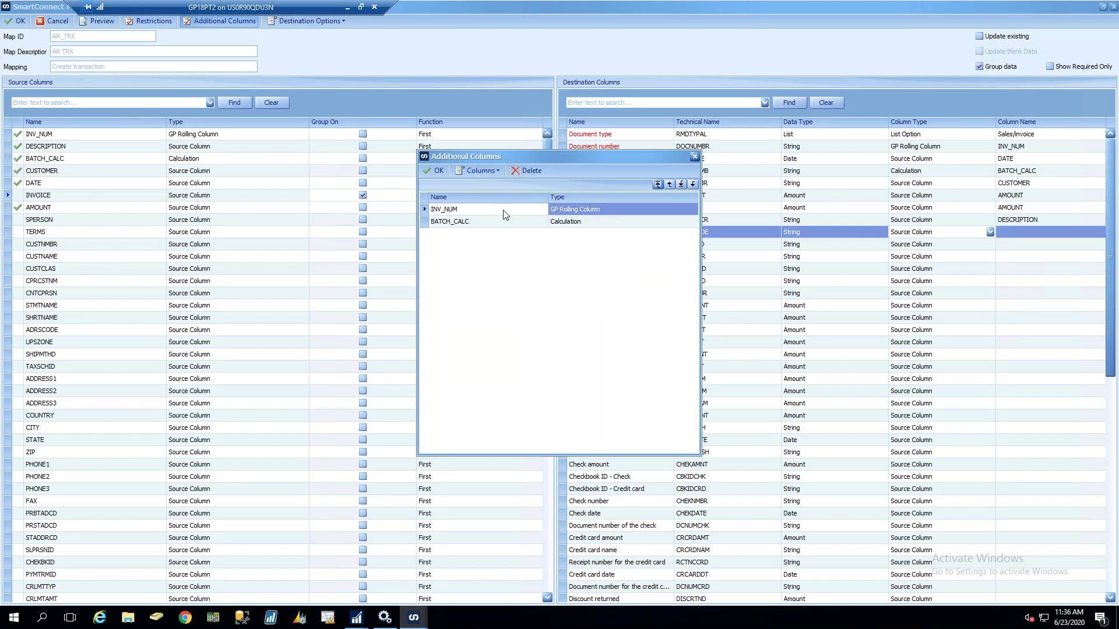
pyautogui.doubleClick(533, 214)
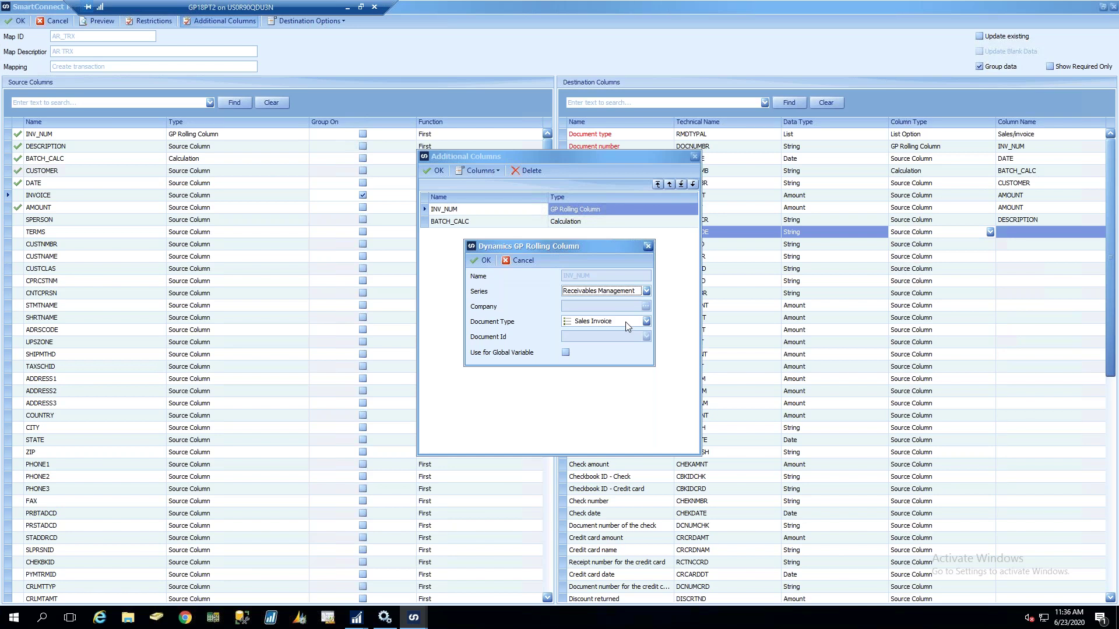
pyautogui.click(472, 261)
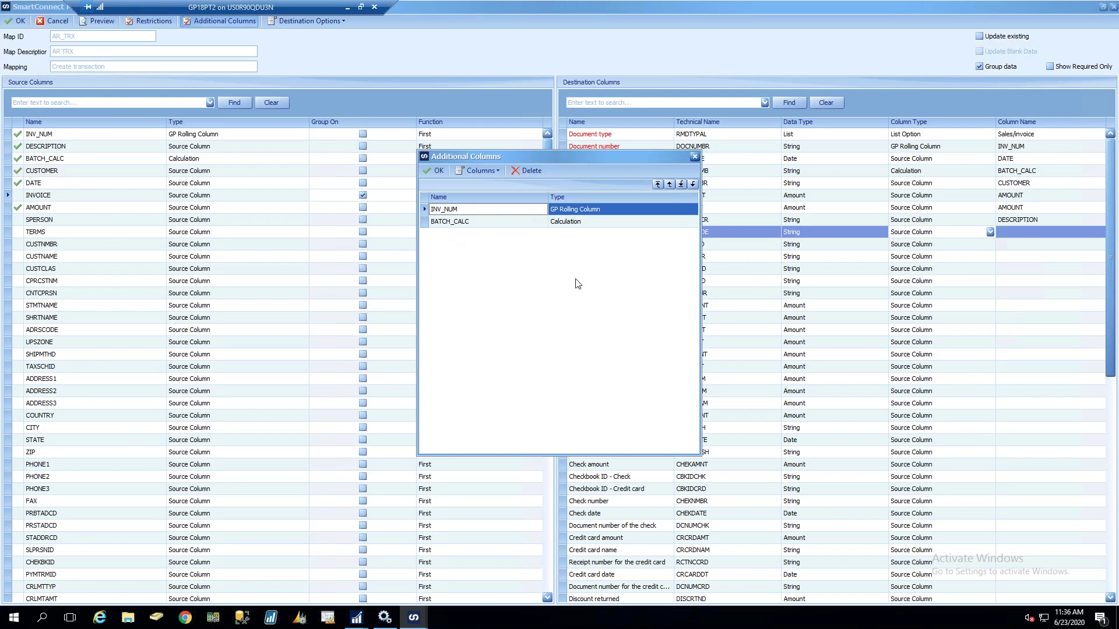
pyautogui.click(437, 171)
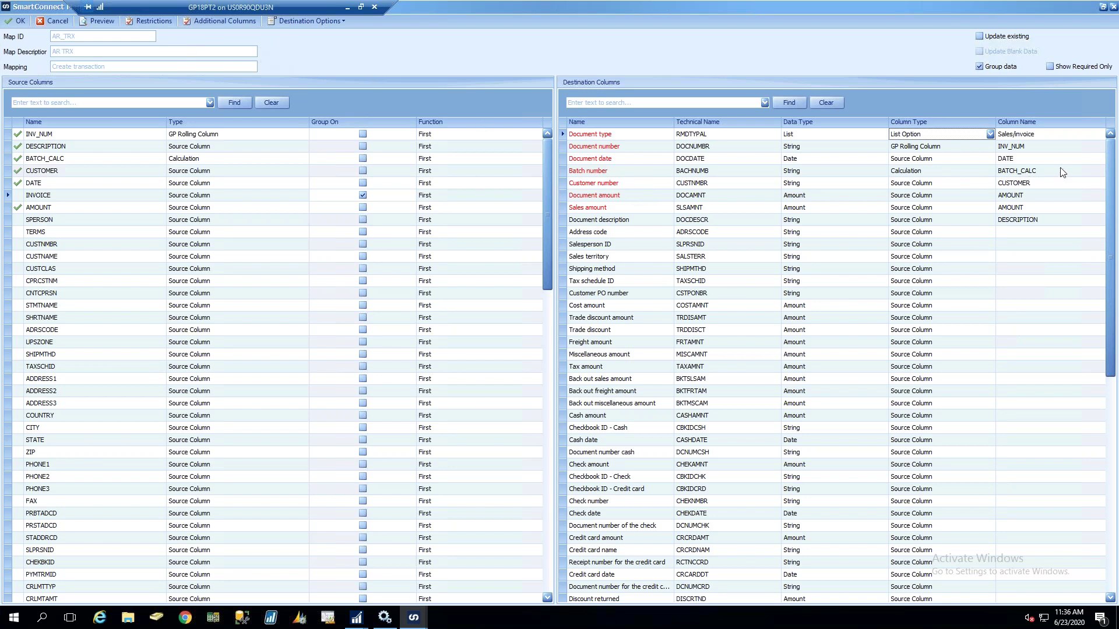
pyautogui.click(957, 170)
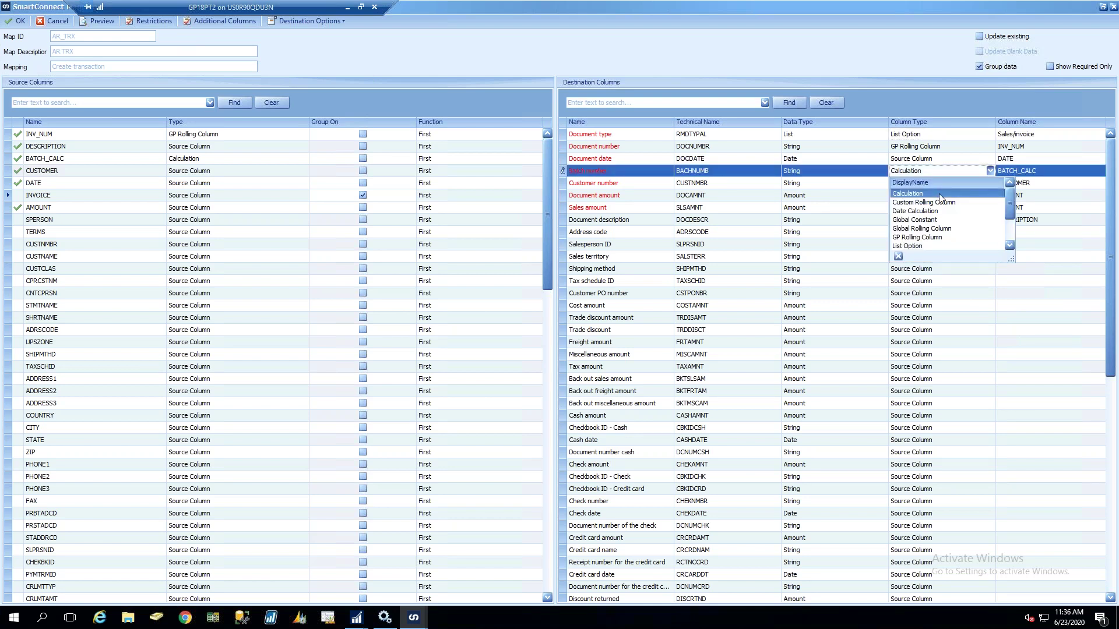
pyautogui.write('List Option')
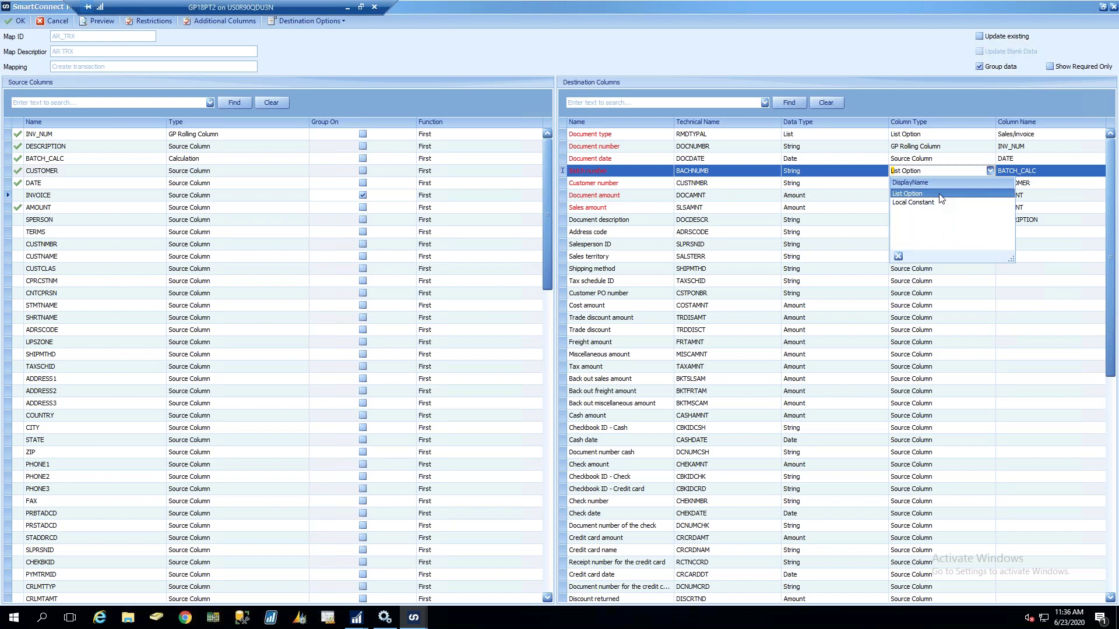
pyautogui.click(904, 204)
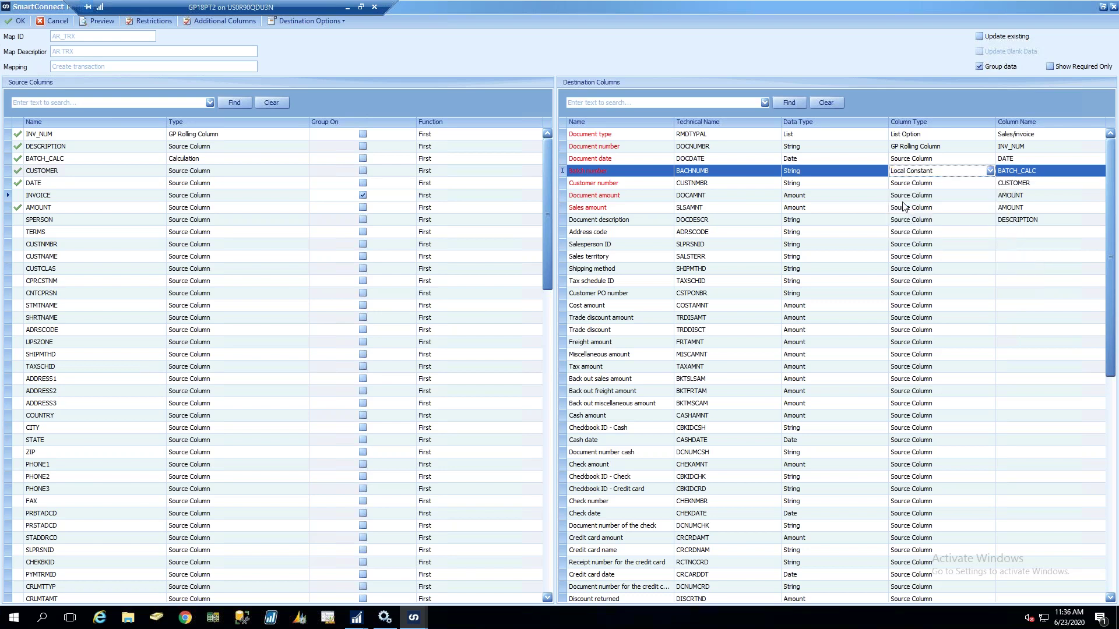
pyautogui.click(1030, 171)
pyautogui.write('natalie')
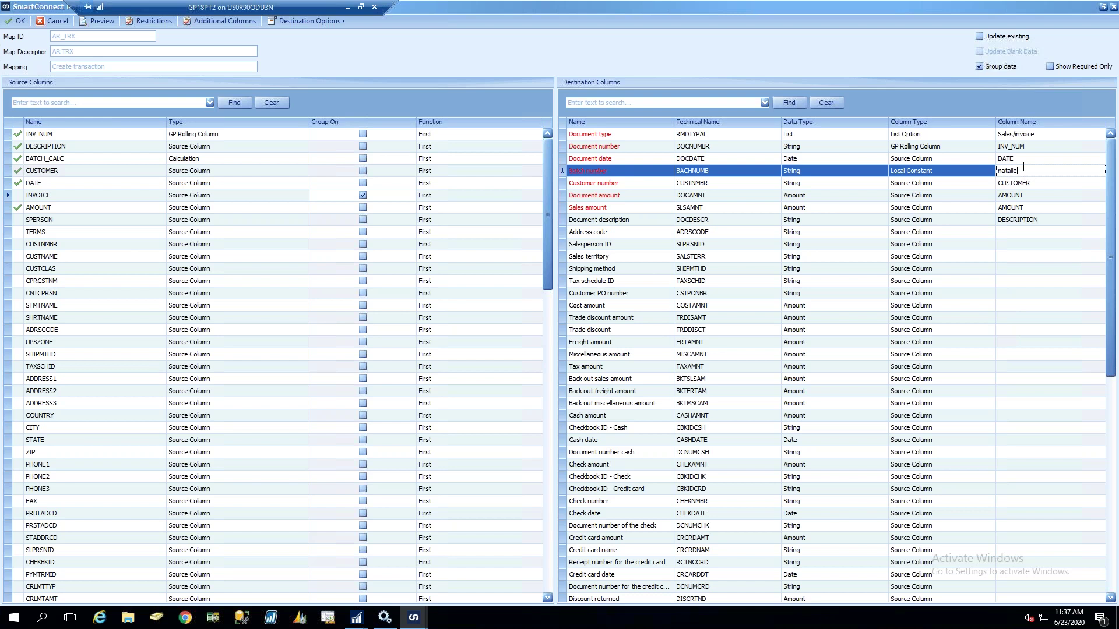
pyautogui.click(952, 171)
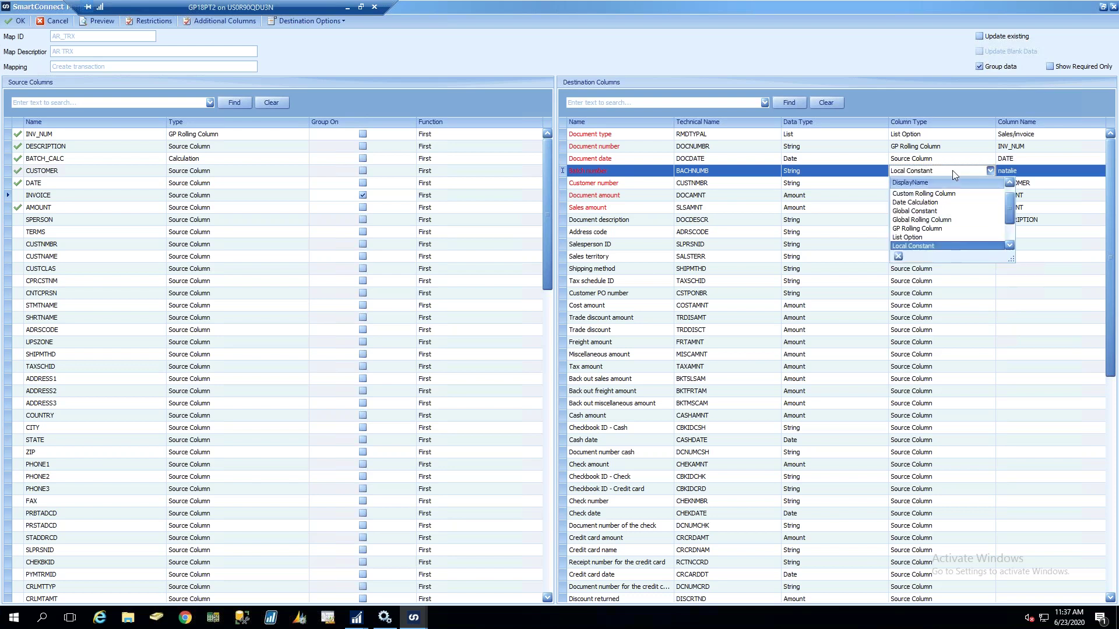
pyautogui.write('Calculation')
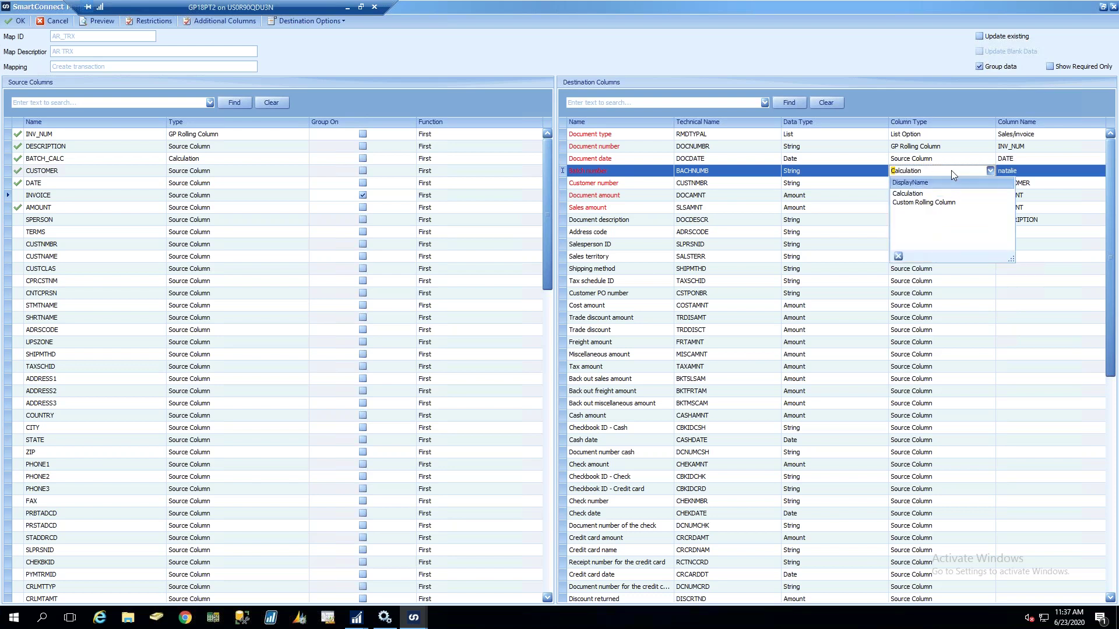
pyautogui.click(907, 194)
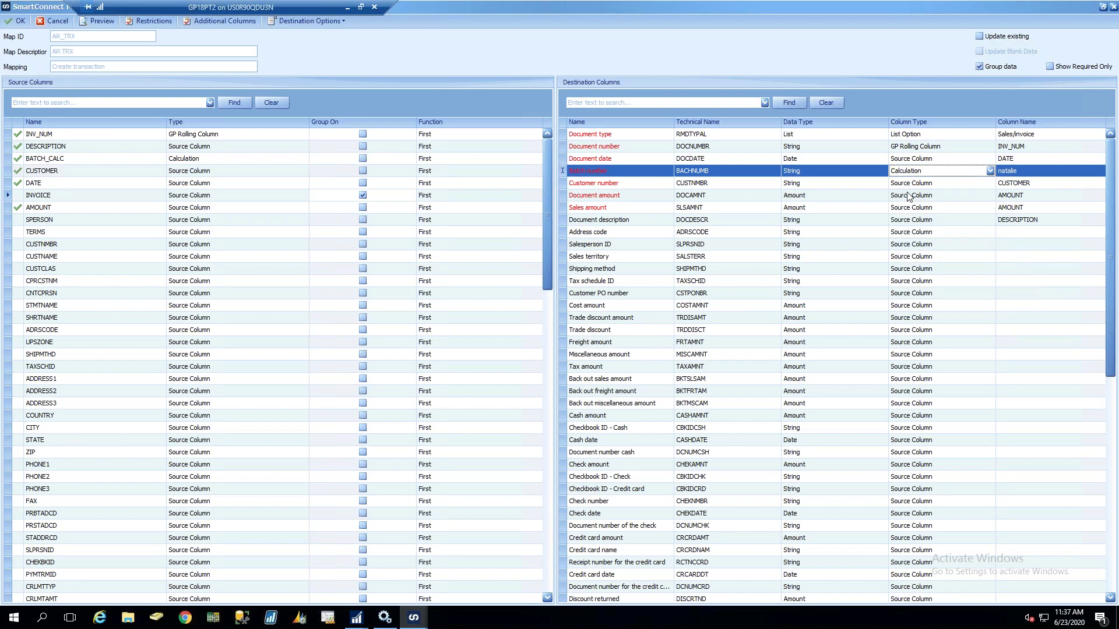
pyautogui.click(1036, 172)
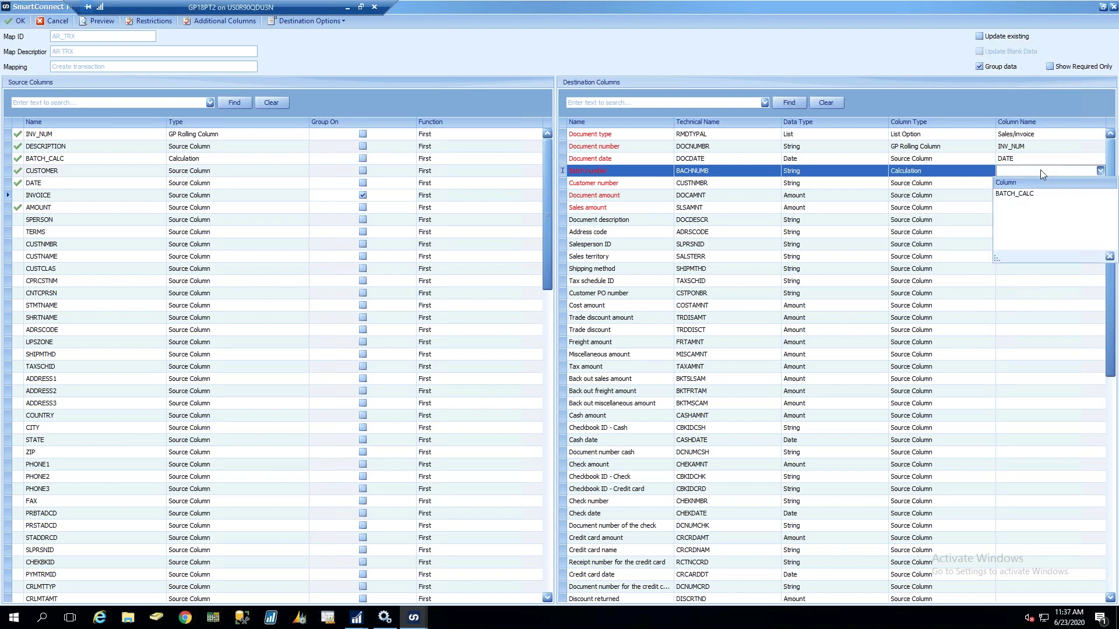
pyautogui.click(1015, 194)
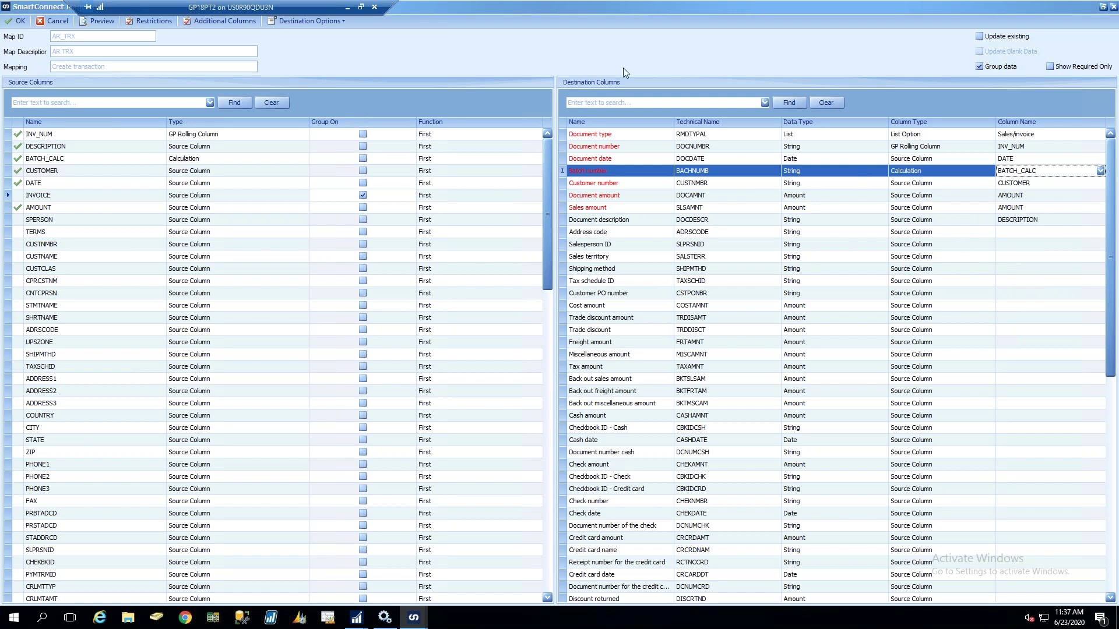
pyautogui.click(199, 23)
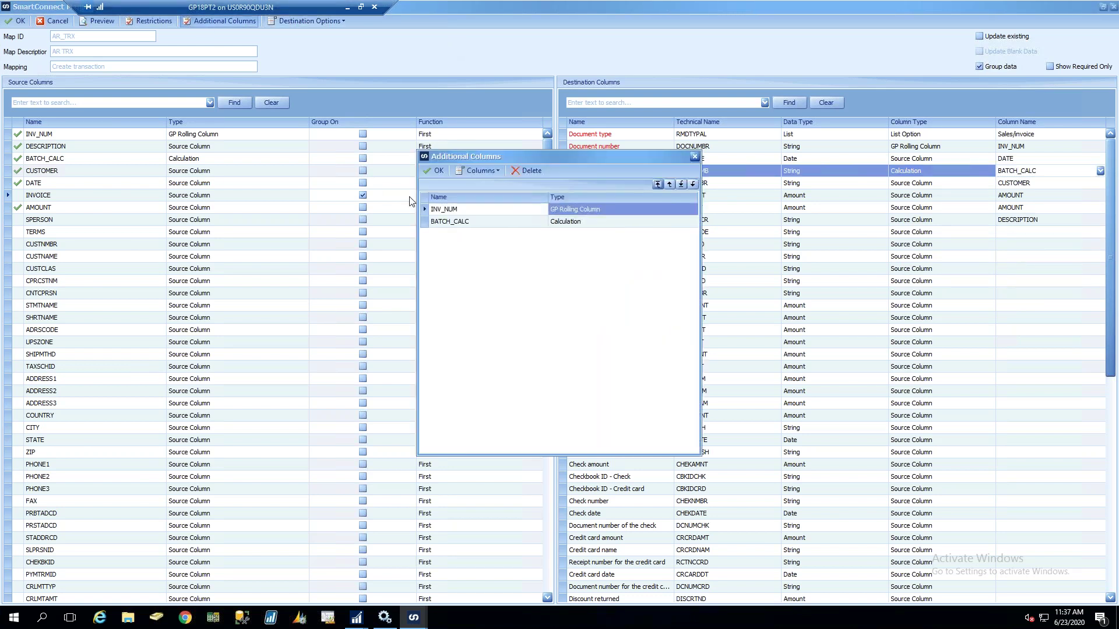
pyautogui.click(462, 223)
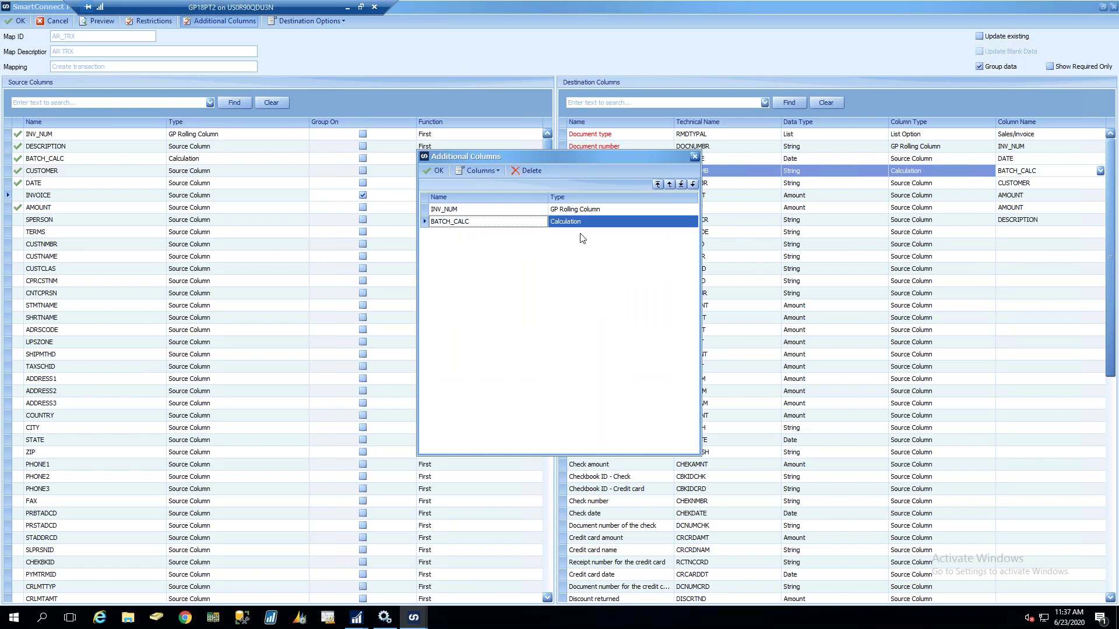
pyautogui.doubleClick(598, 224)
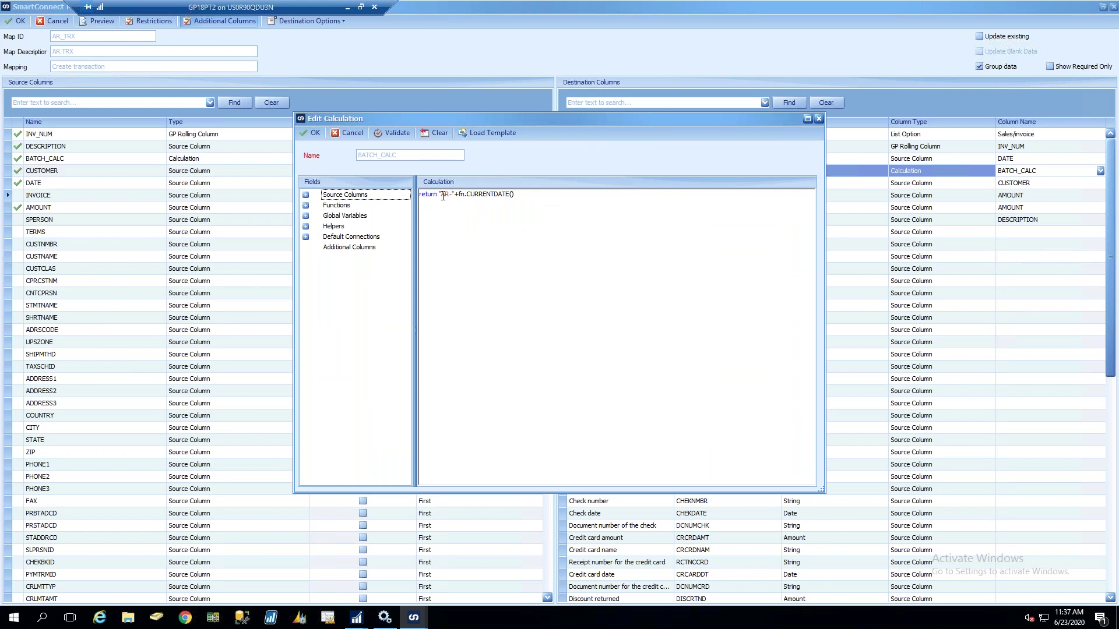
pyautogui.moveTo(441, 196); pyautogui.dragTo(452, 195)
pyautogui.click(536, 215)
pyautogui.click(306, 195)
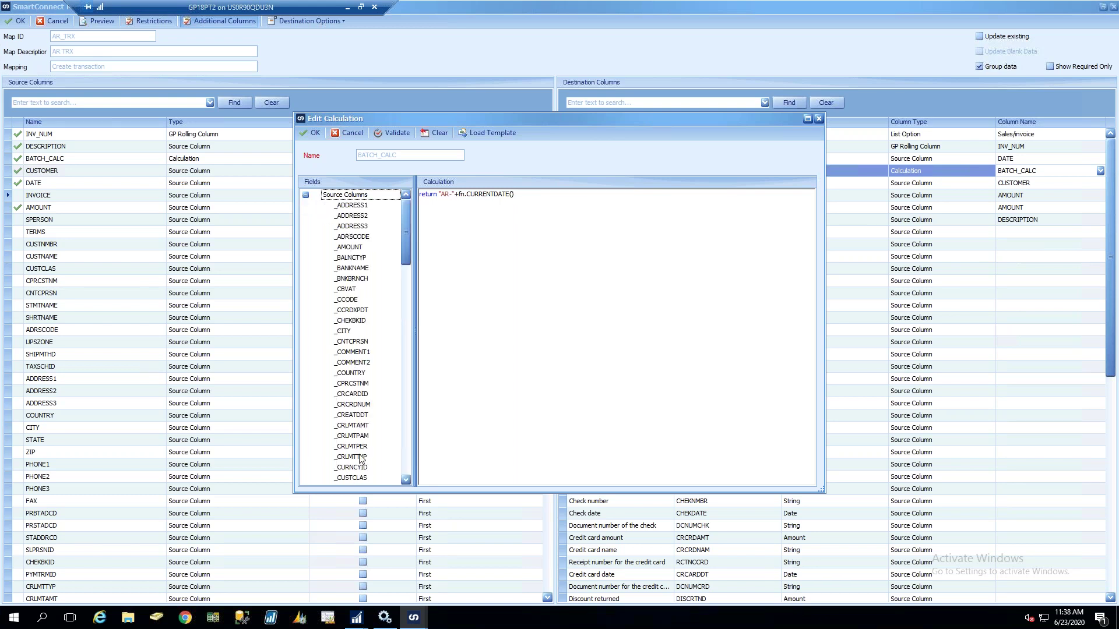
pyautogui.scroll(-5, 406, 219)
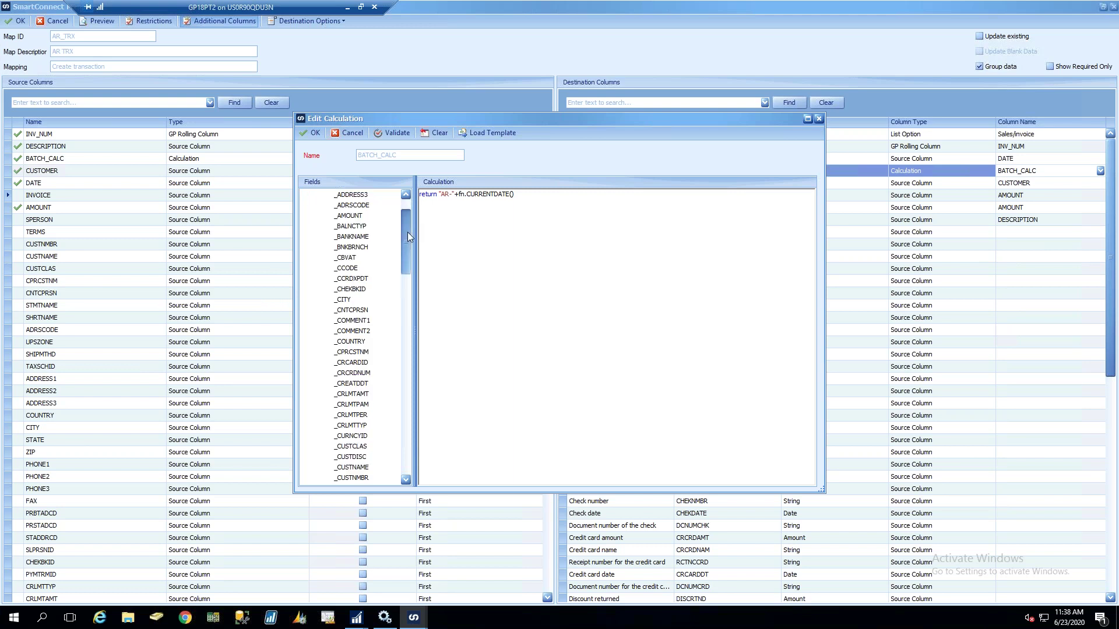
pyautogui.moveTo(412, 298); pyautogui.dragTo(411, 313)
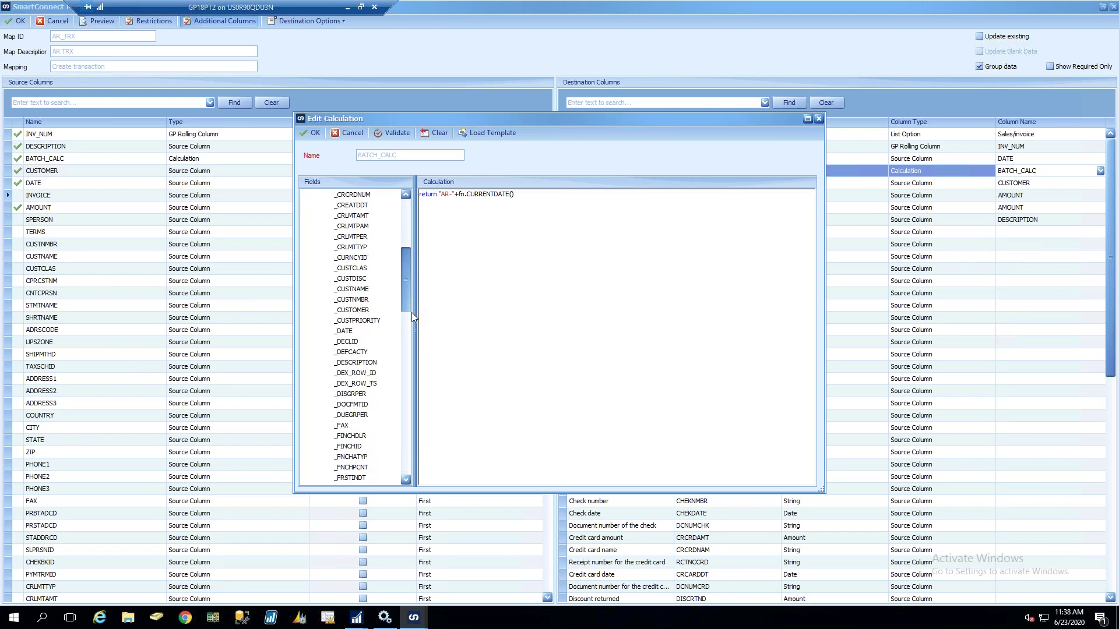
pyautogui.scroll(-7, 411, 312)
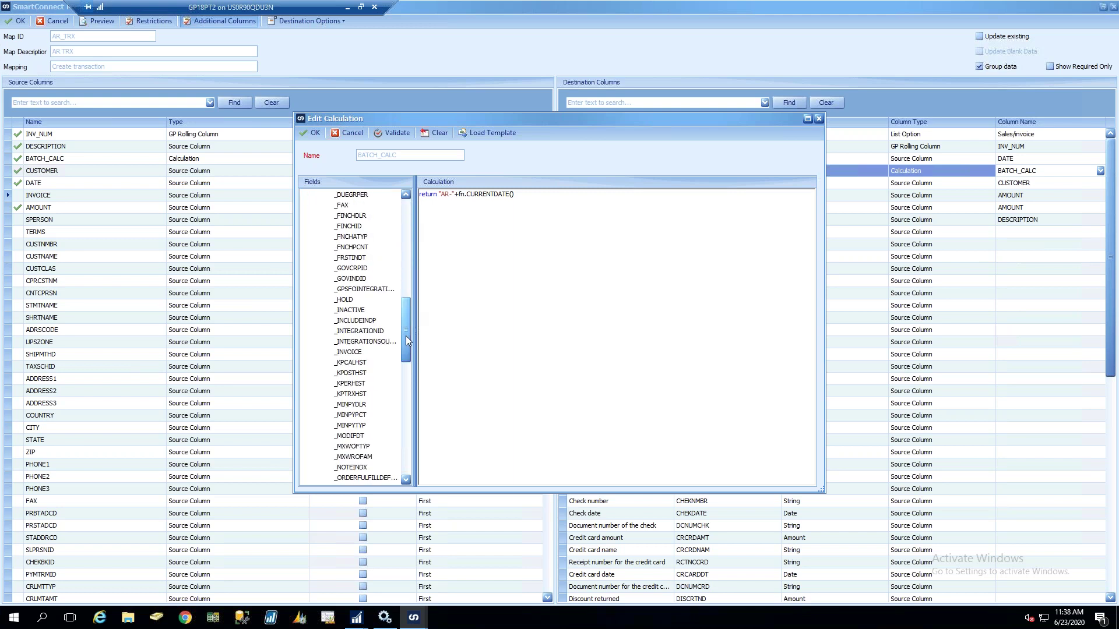
pyautogui.moveTo(406, 336); pyautogui.dragTo(405, 314)
pyautogui.click(344, 205)
pyautogui.click(489, 212)
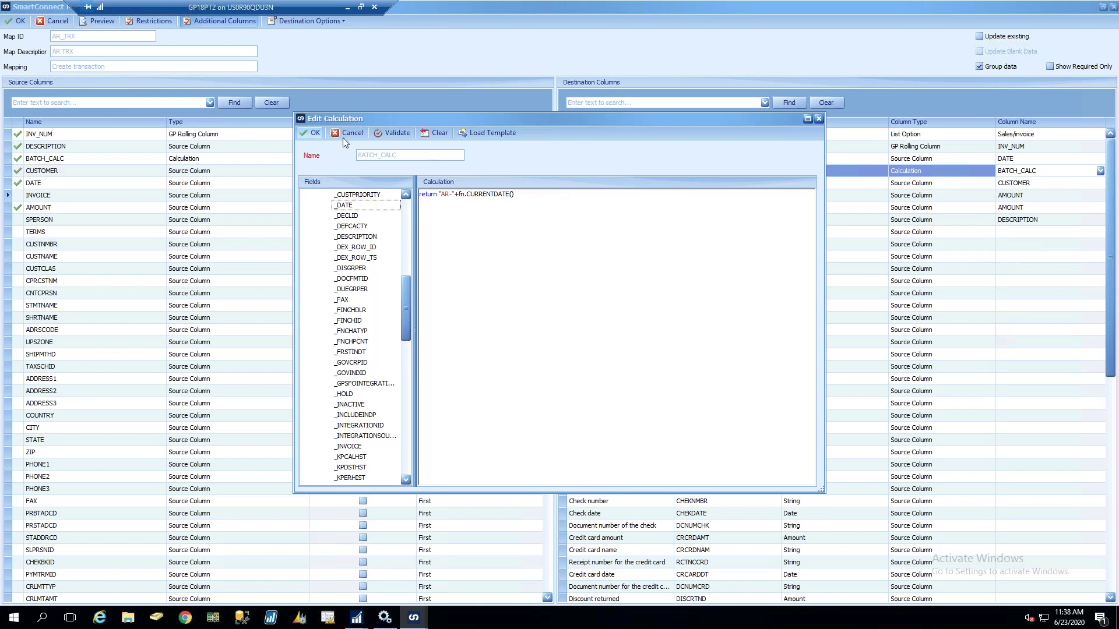
pyautogui.click(311, 133)
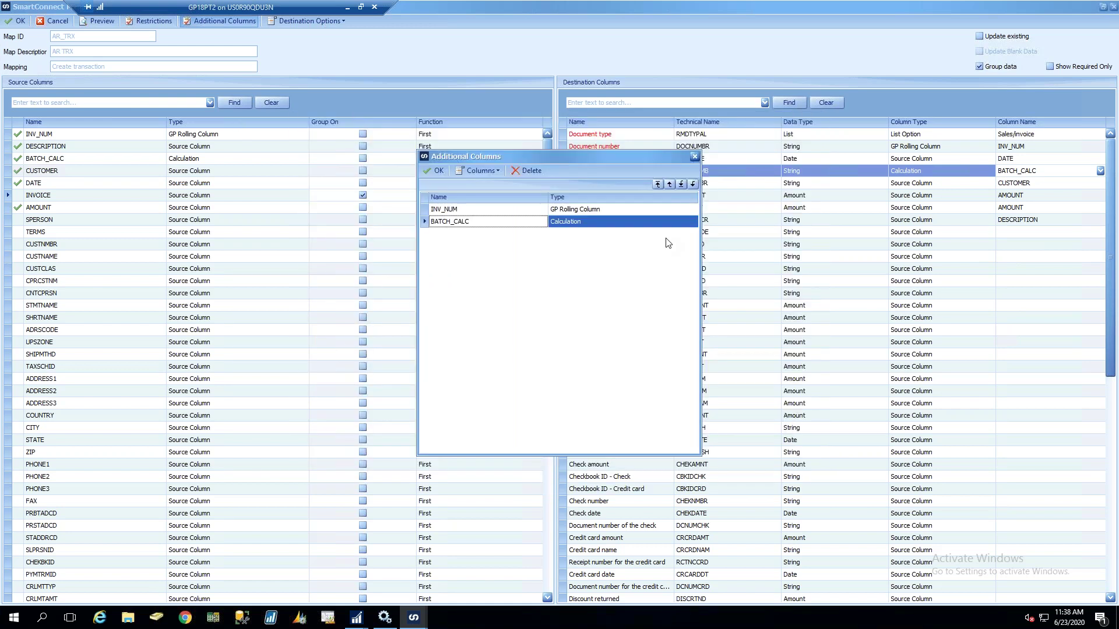
pyautogui.click(442, 170)
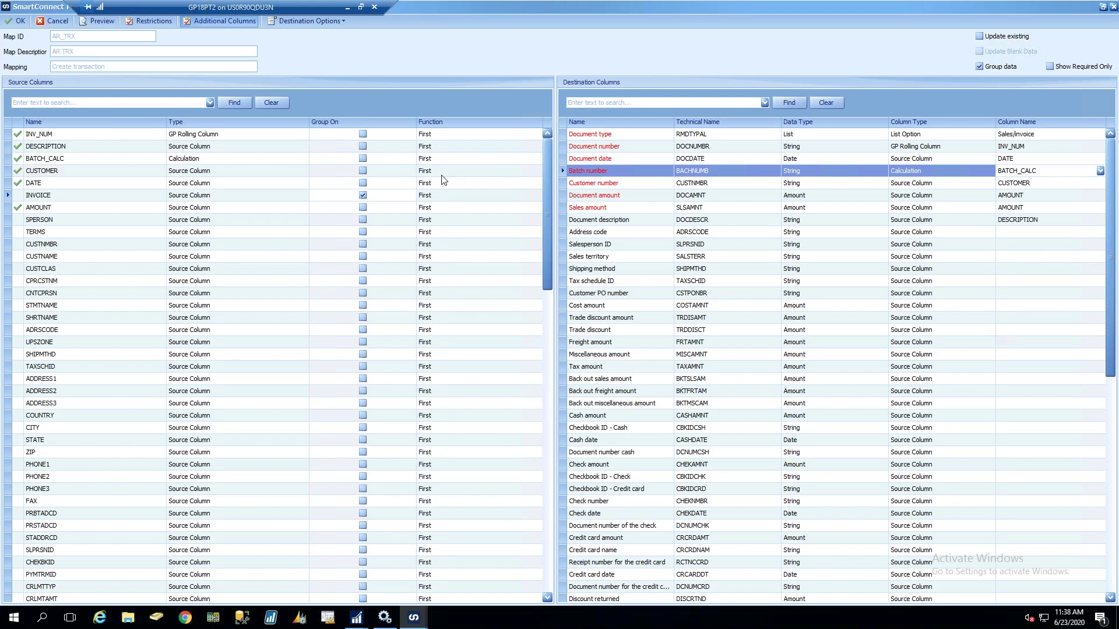
# Open the Column Type dropdown on the Address code row
pyautogui.click(958, 232)
pyautogui.scroll(3, 957, 232)
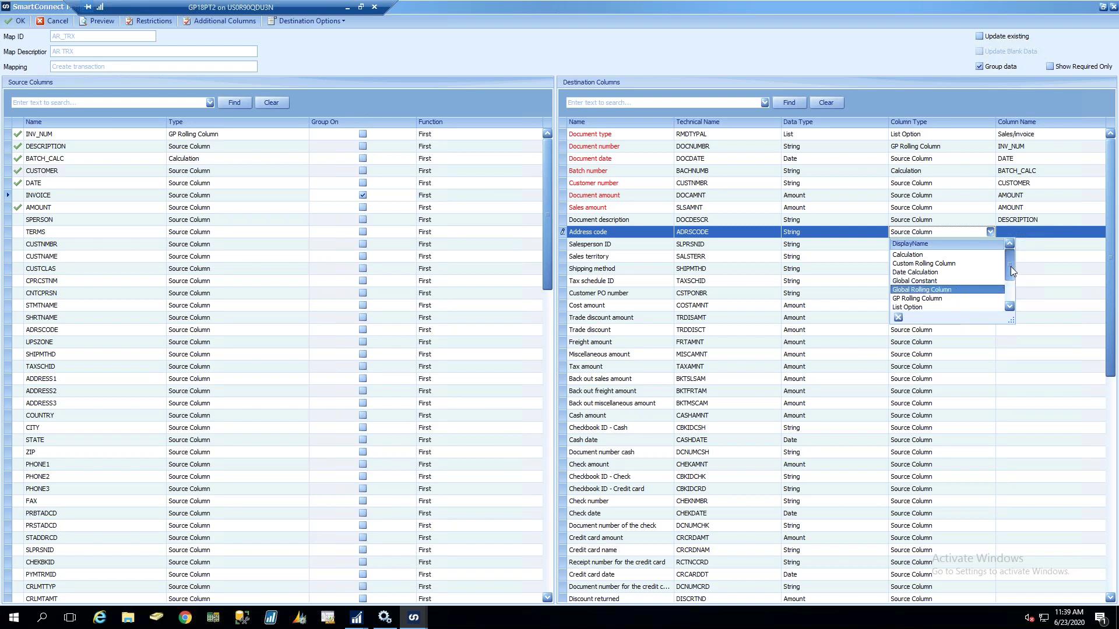
# Choose Translation as Address code's column type, then reopen its column type choices
pyautogui.moveTo(1010, 268); pyautogui.dragTo(1010, 285)
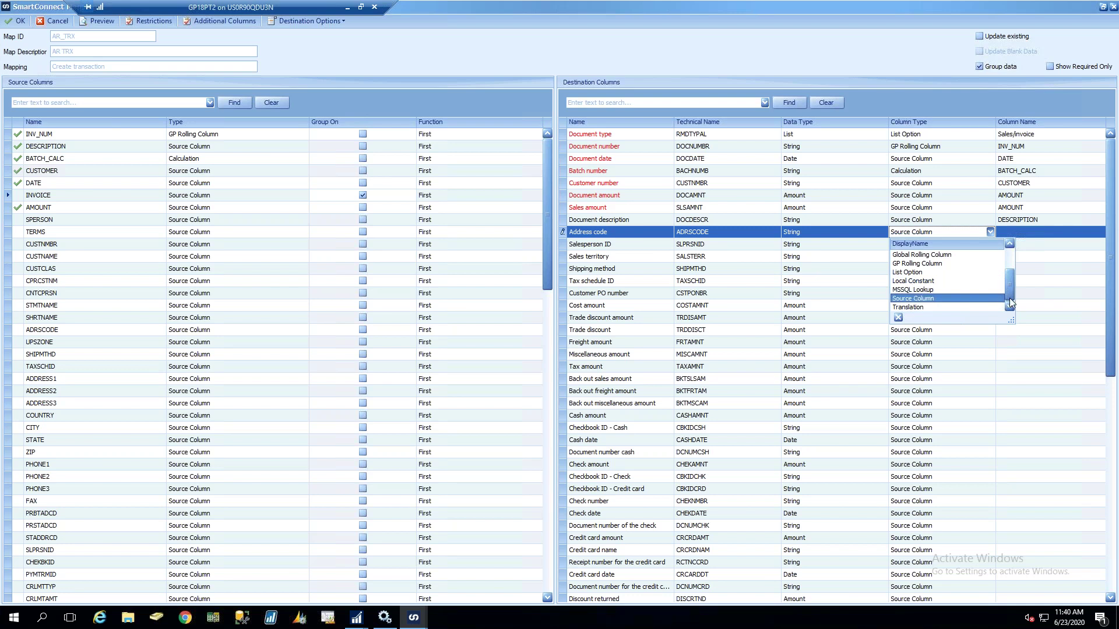
pyautogui.click(935, 307)
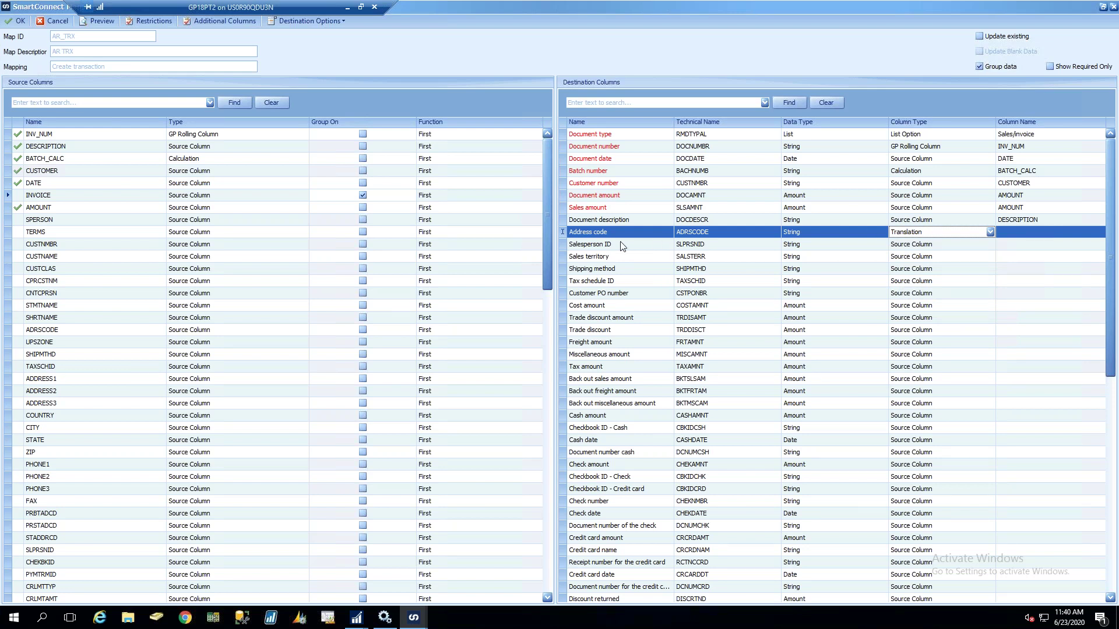
pyautogui.click(965, 231)
pyautogui.click(965, 231)
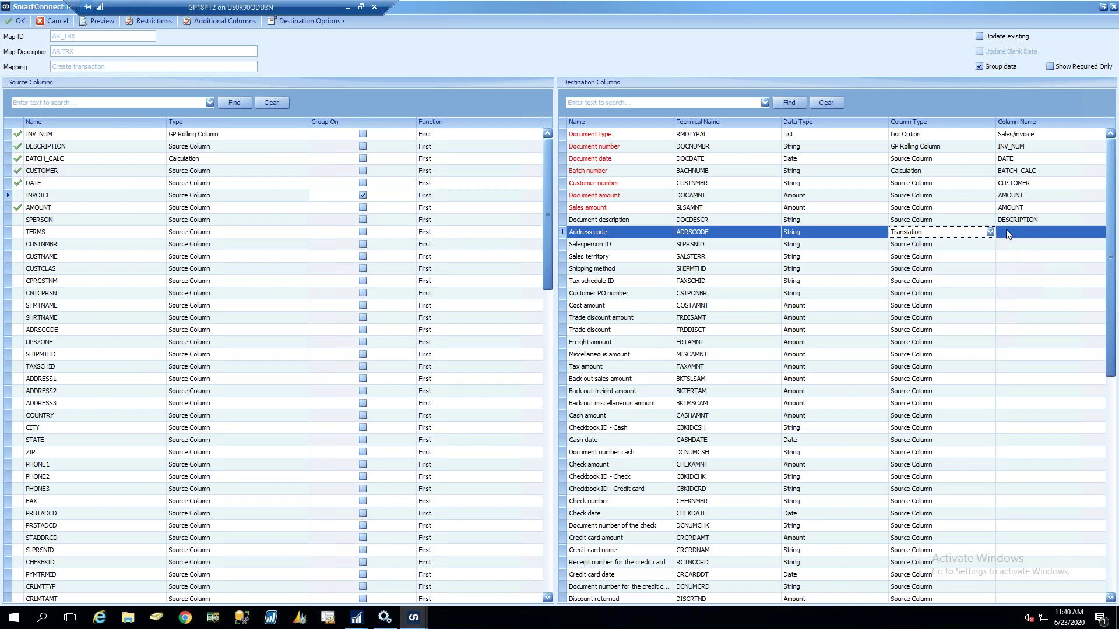
# Start a translation column named TRANSLATION using AMOUNT as lookup column and the GLACCOUNT table
pyautogui.click(201, 21)
pyautogui.click(481, 171)
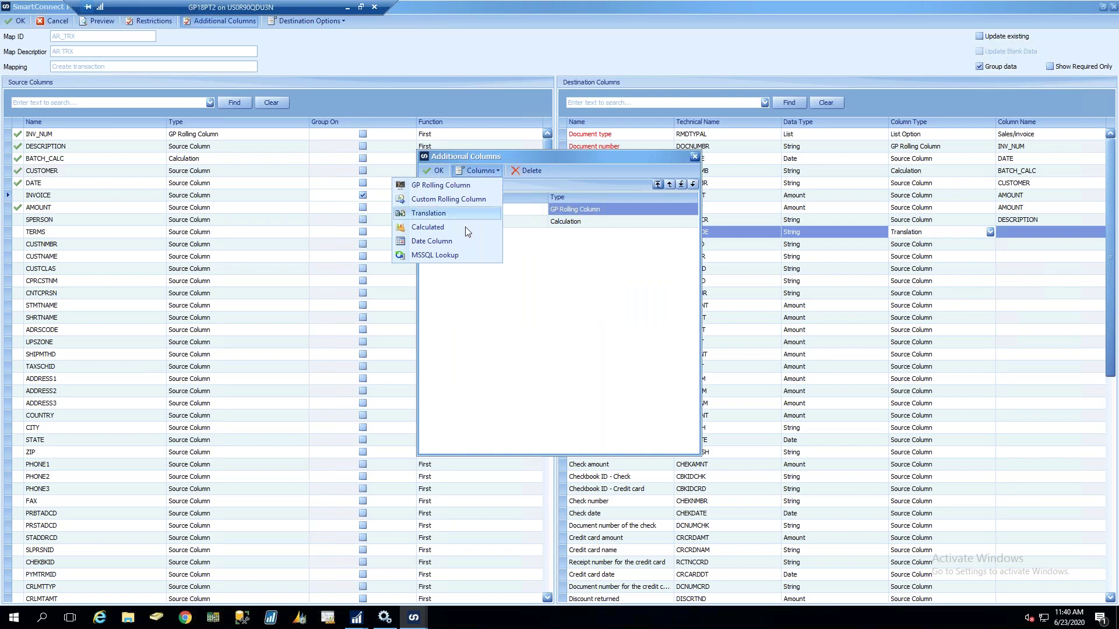
pyautogui.click(452, 215)
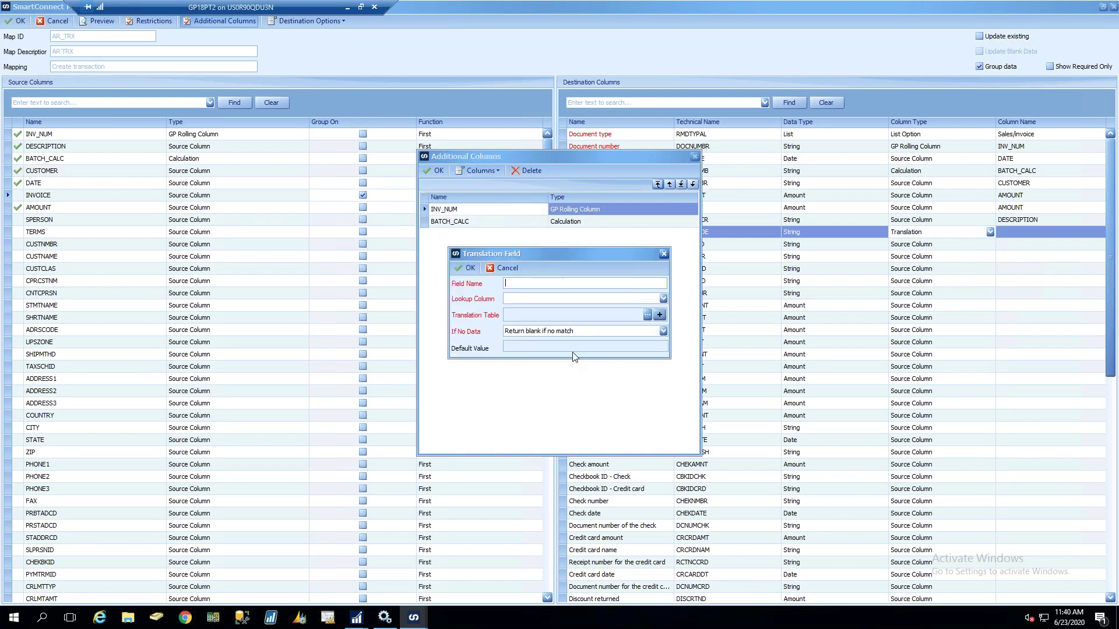
pyautogui.write('TRANSLATION')
pyautogui.press('Tab')
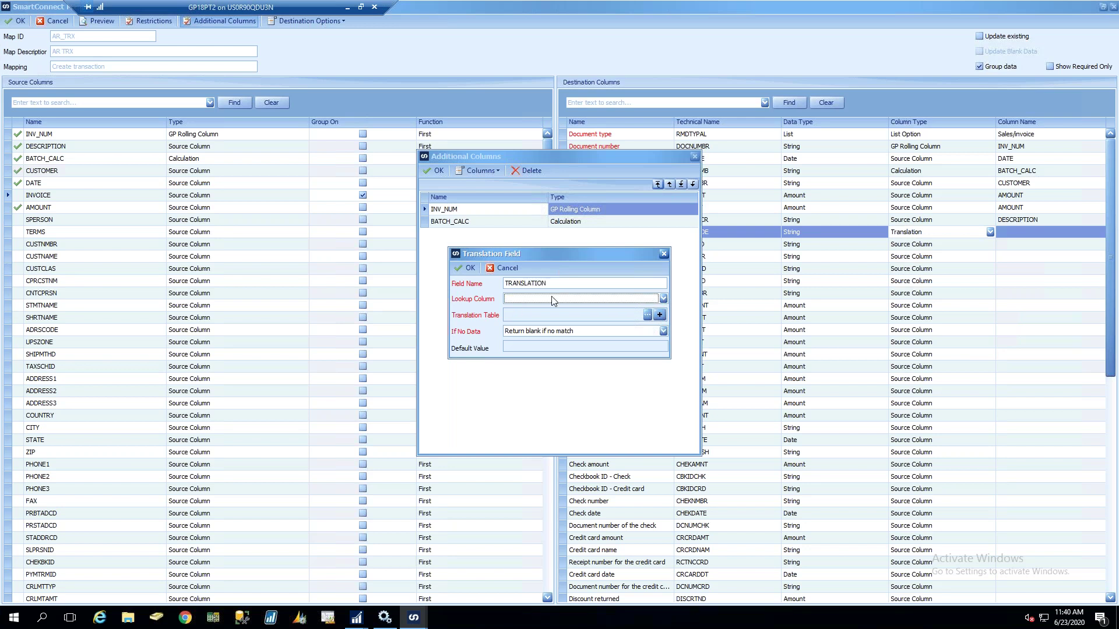
pyautogui.click(553, 300)
pyautogui.write('G')
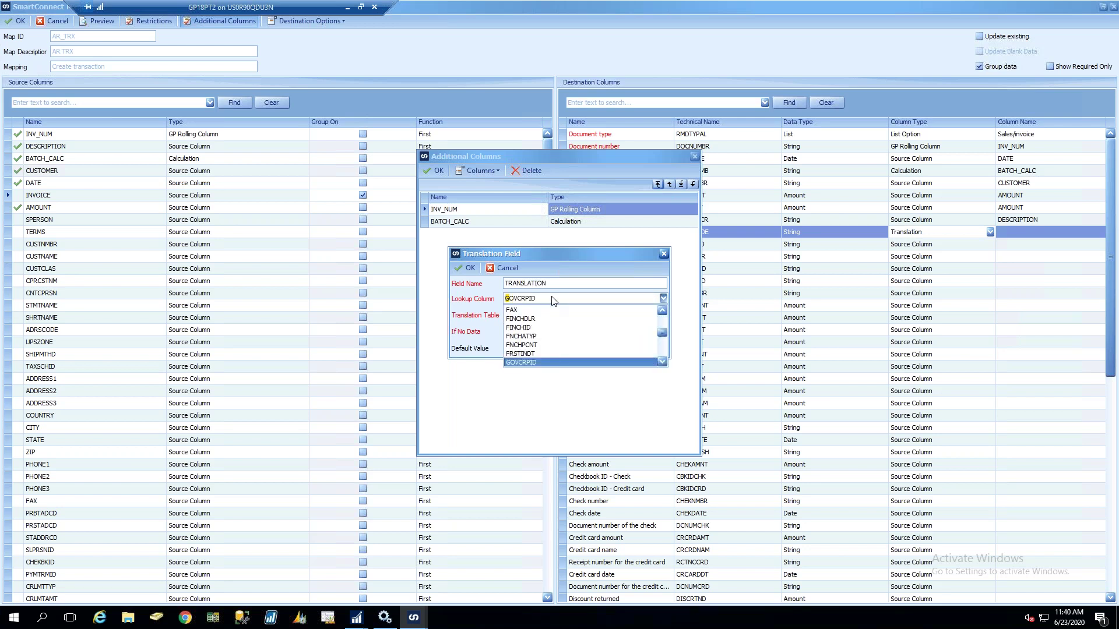
pyautogui.write('ADDRESS1')
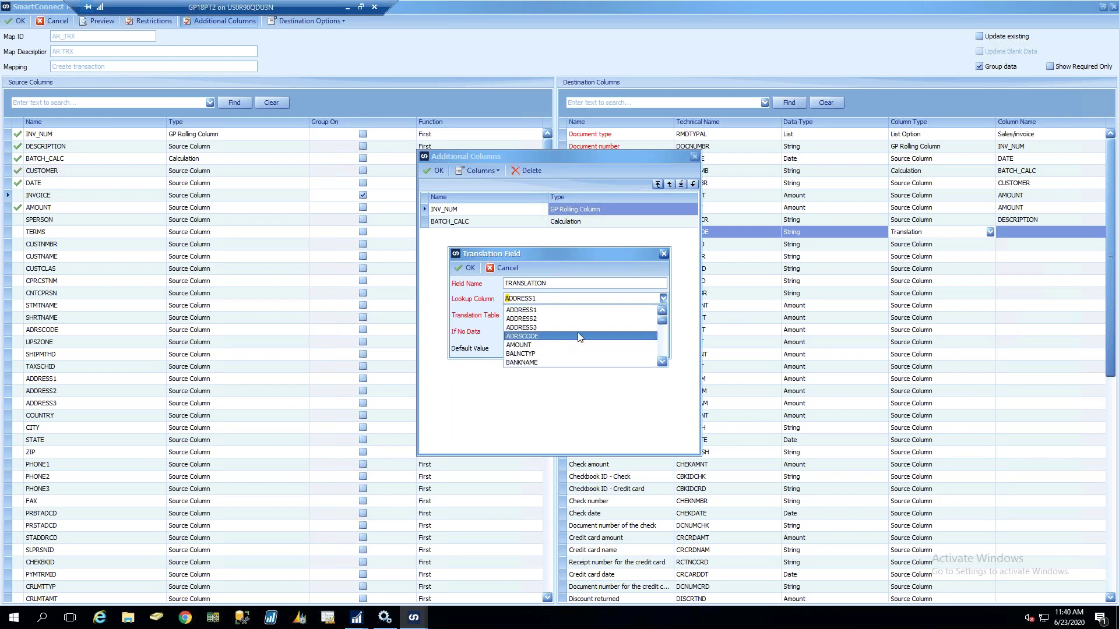
pyautogui.click(548, 345)
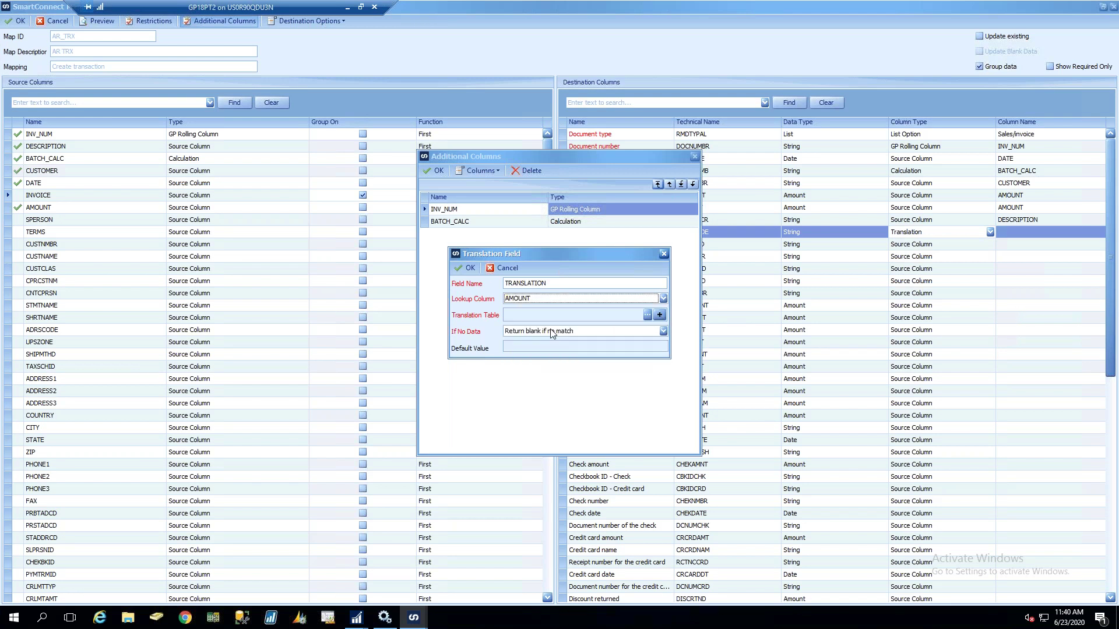
pyautogui.click(647, 314)
pyautogui.doubleClick(439, 253)
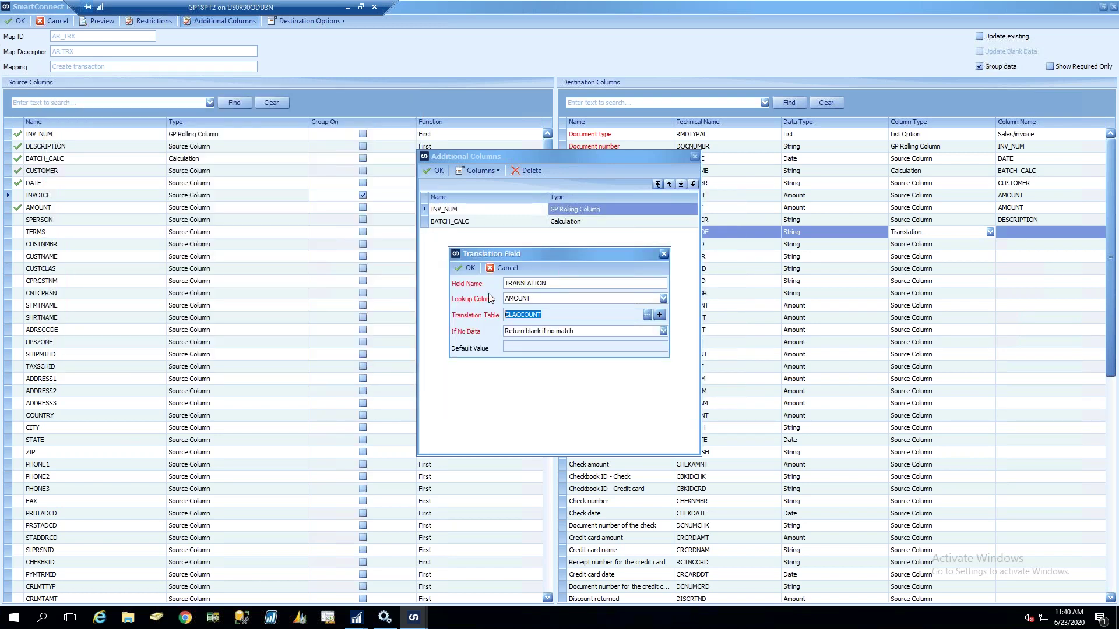
pyautogui.click(535, 300)
pyautogui.click(535, 302)
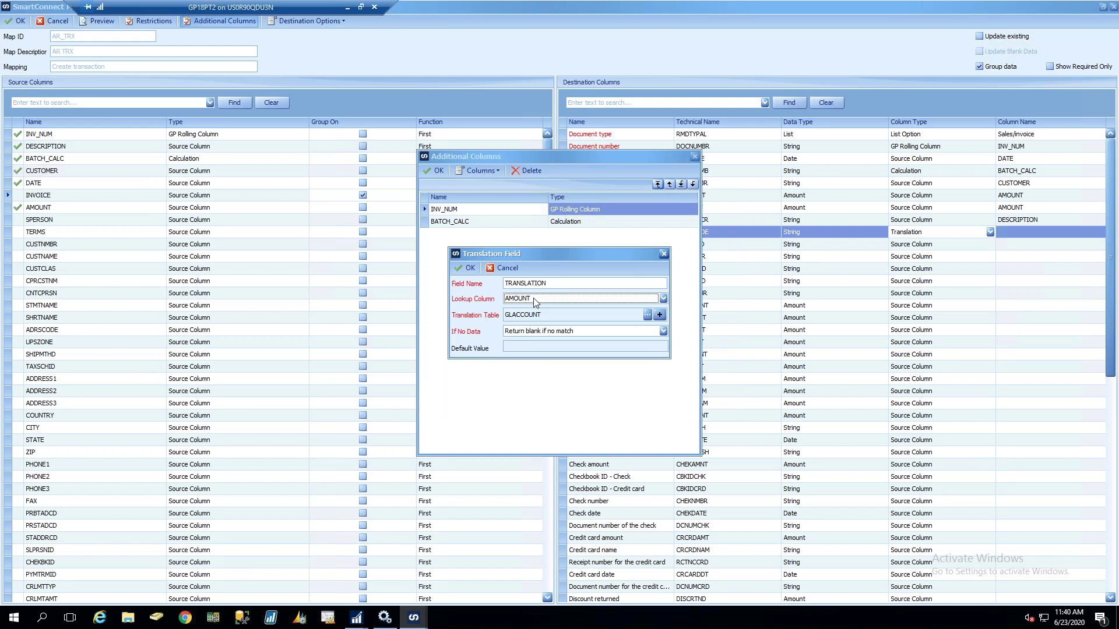
# View the GLACCOUNT translation table's 123 to 456 entry, then close the table setup
pyautogui.click(660, 315)
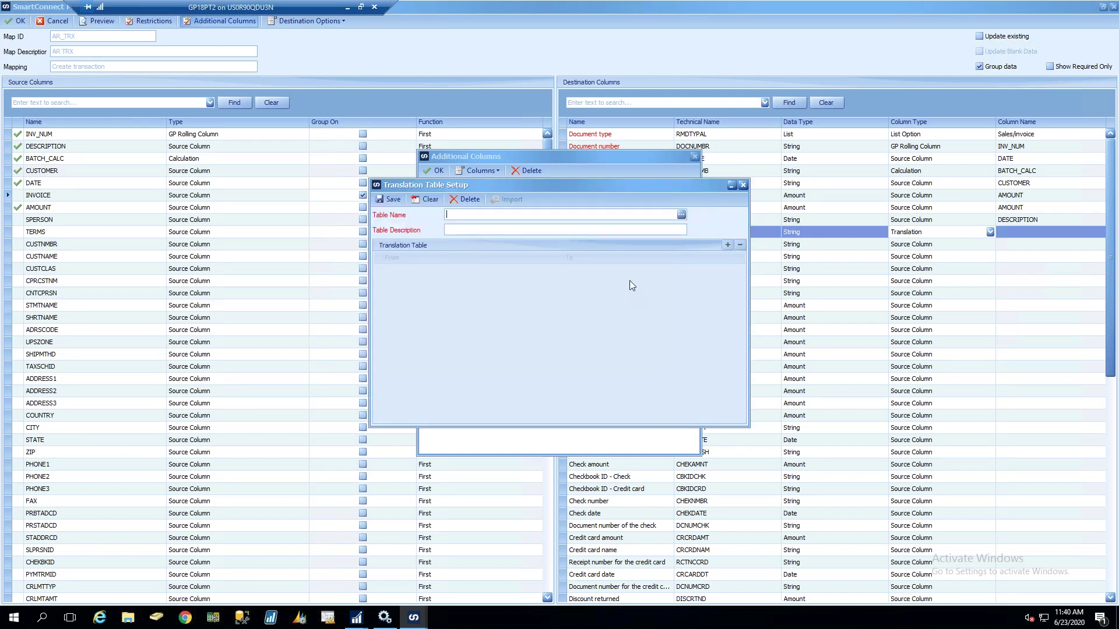
pyautogui.click(681, 215)
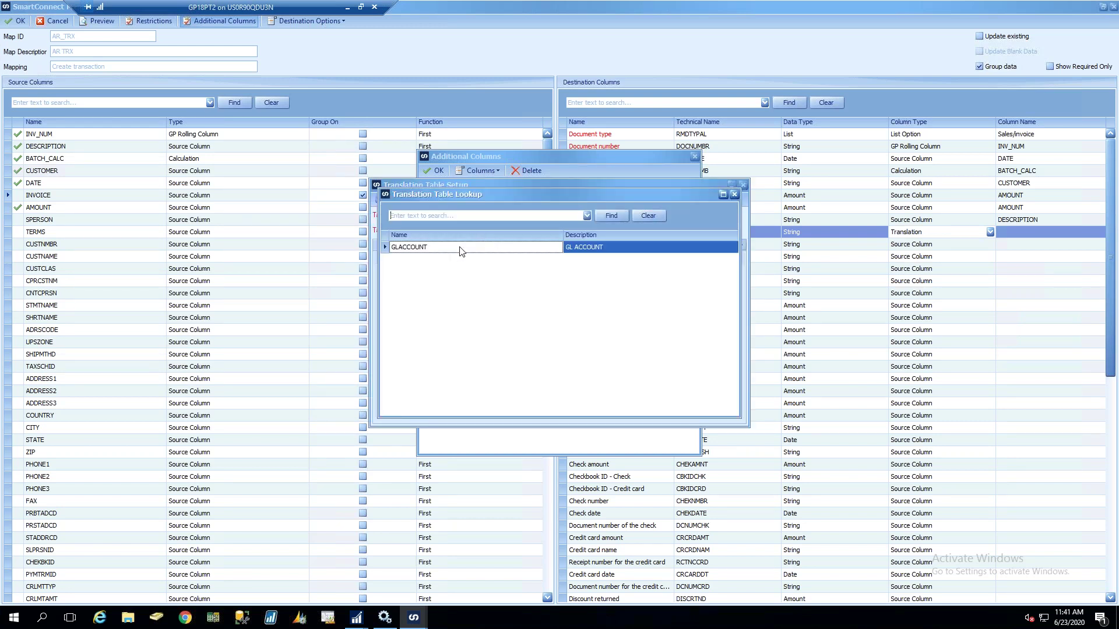
pyautogui.doubleClick(460, 248)
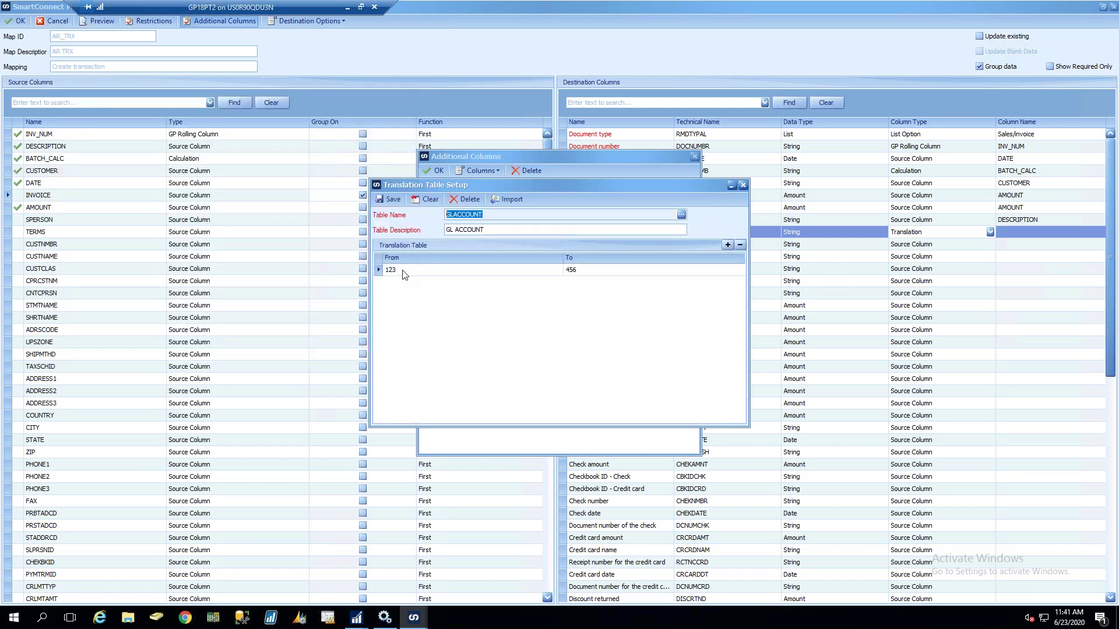
pyautogui.click(601, 269)
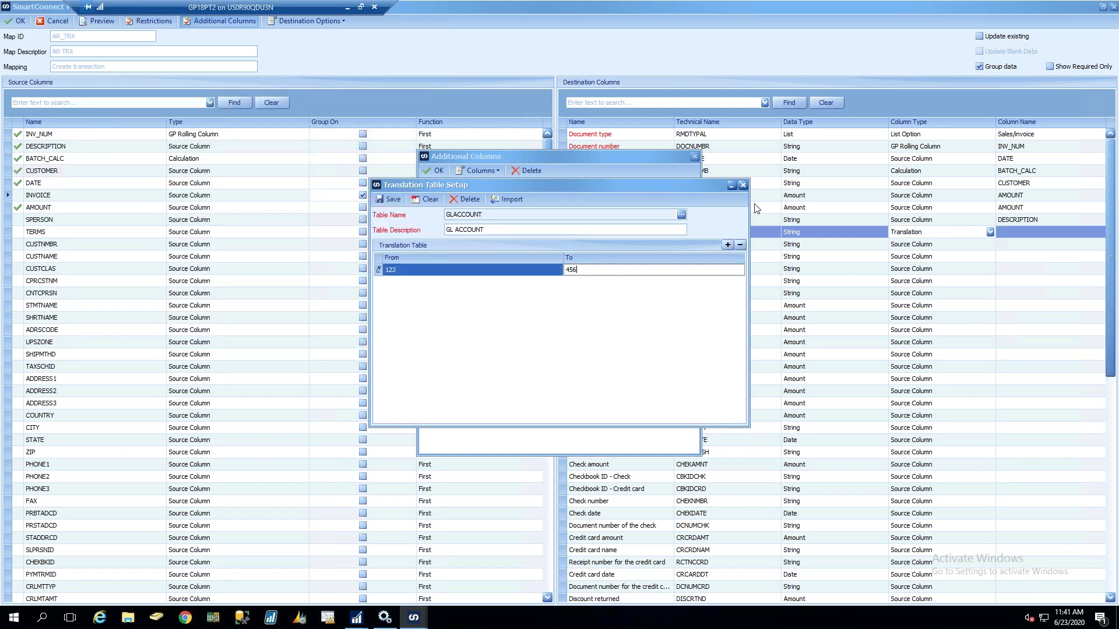
pyautogui.click(743, 185)
pyautogui.click(507, 321)
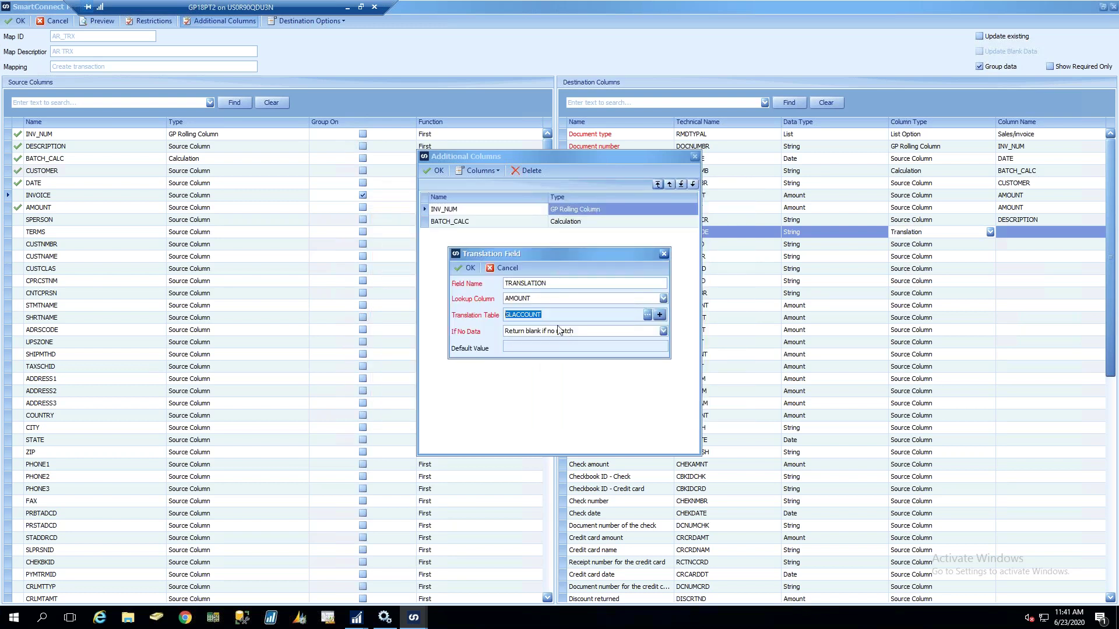
# Discard the new translation column and set Address code back to Source Column
pyautogui.click(504, 268)
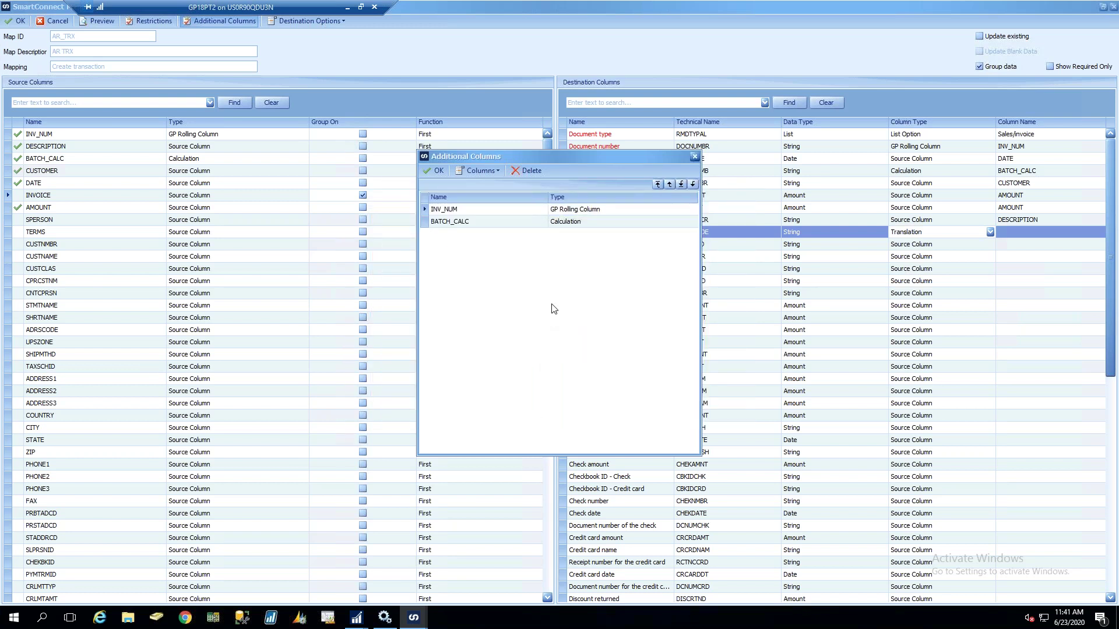
pyautogui.click(434, 170)
pyautogui.click(948, 231)
pyautogui.click(949, 232)
pyautogui.click(909, 244)
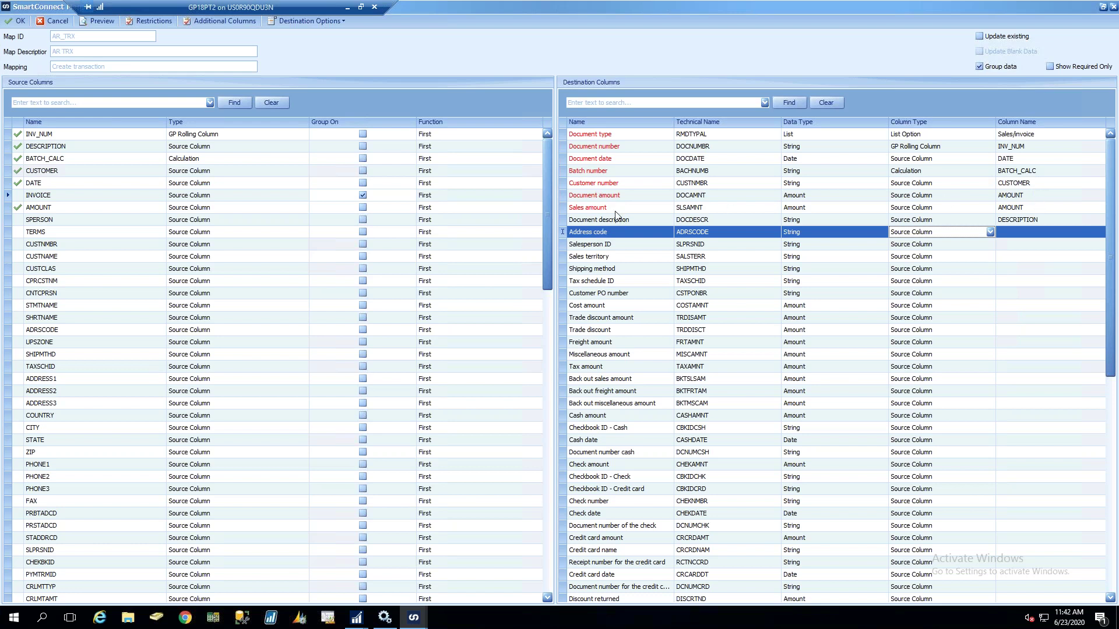
# Check the Sales amount in GP's Receivables Transaction Entry, then return to the column mapping
pyautogui.click(358, 619)
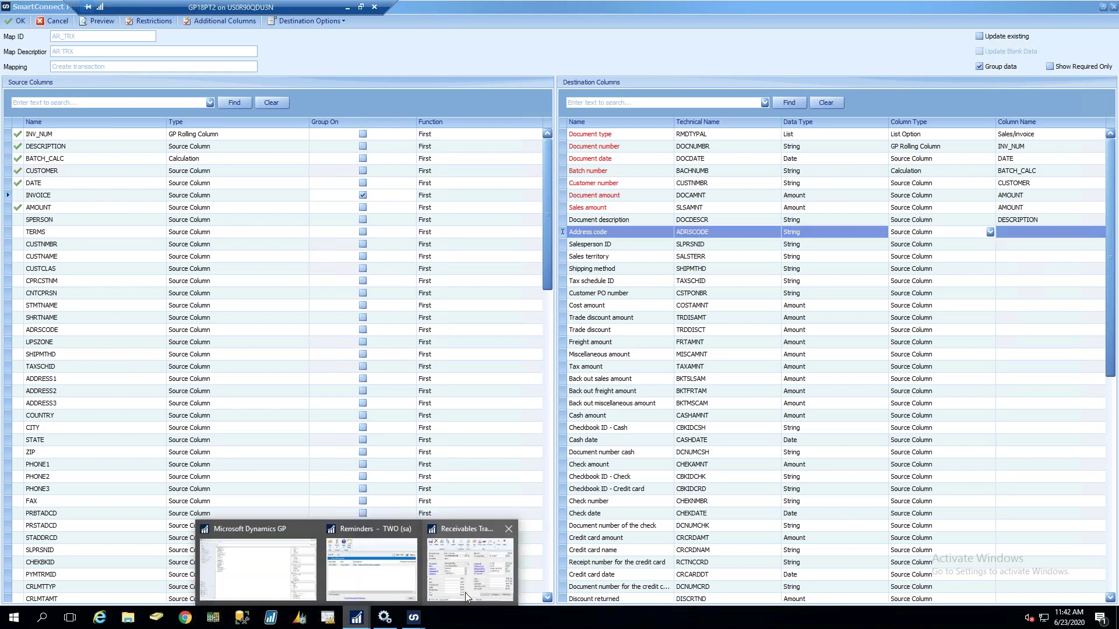
pyautogui.click(465, 591)
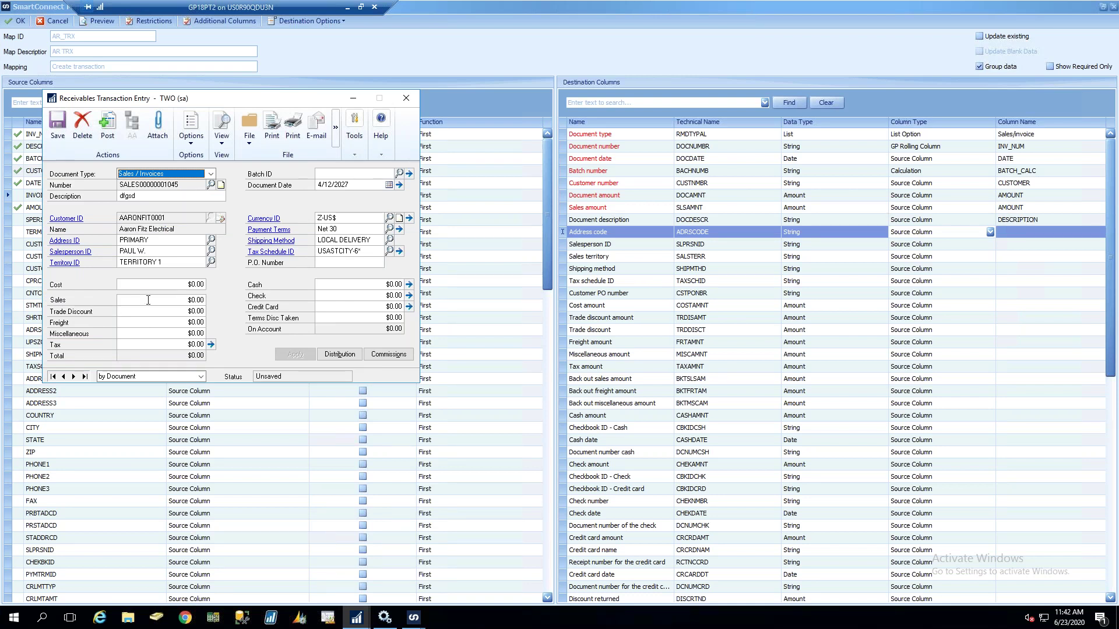
pyautogui.click(193, 300)
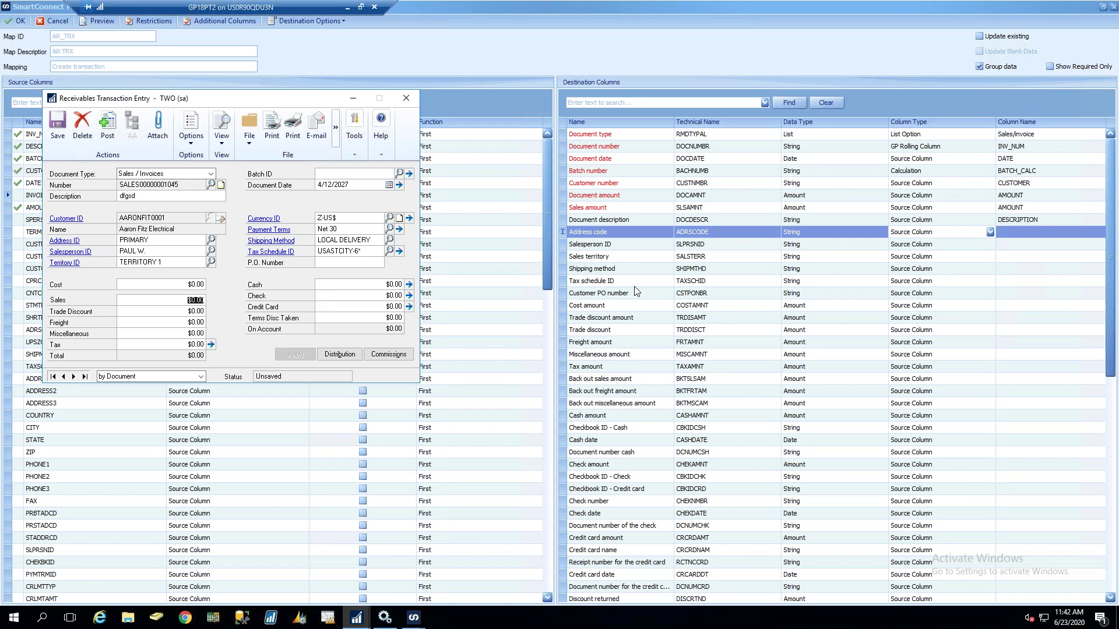
pyautogui.click(1113, 564)
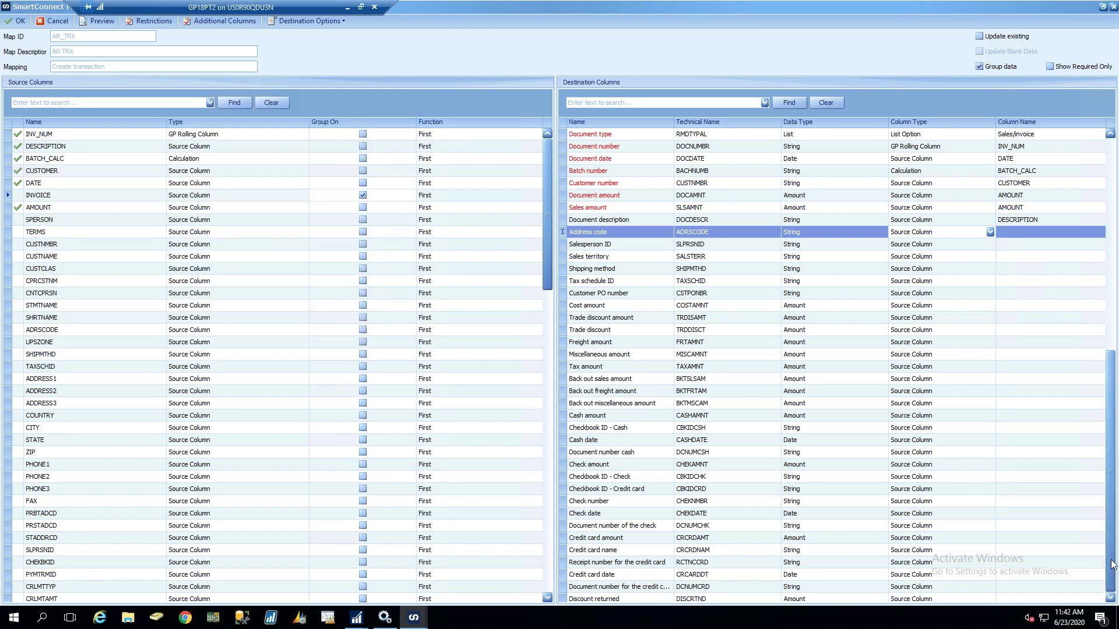
pyautogui.click(1112, 564)
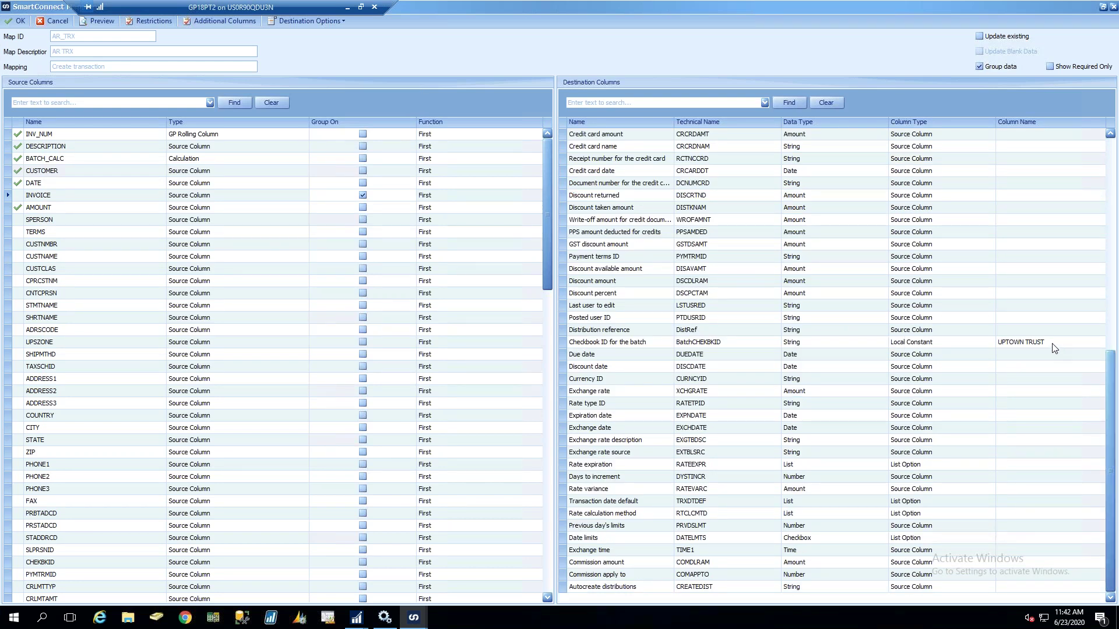
pyautogui.scroll(6, 1113, 417)
pyautogui.scroll(5, 1113, 172)
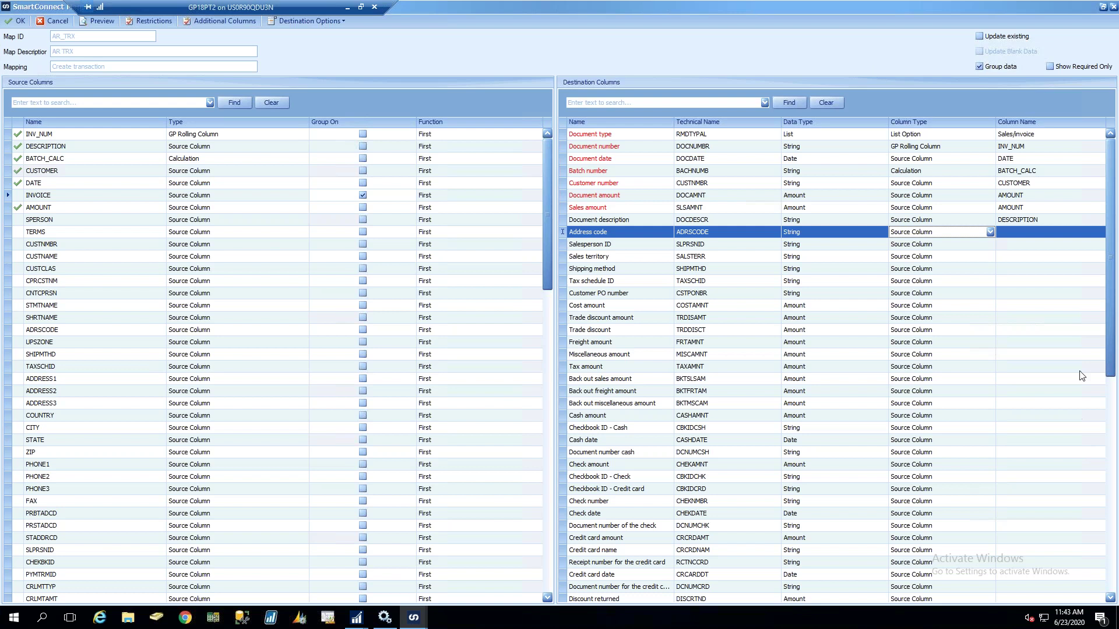
pyautogui.moveTo(1111, 373); pyautogui.dragTo(1111, 588)
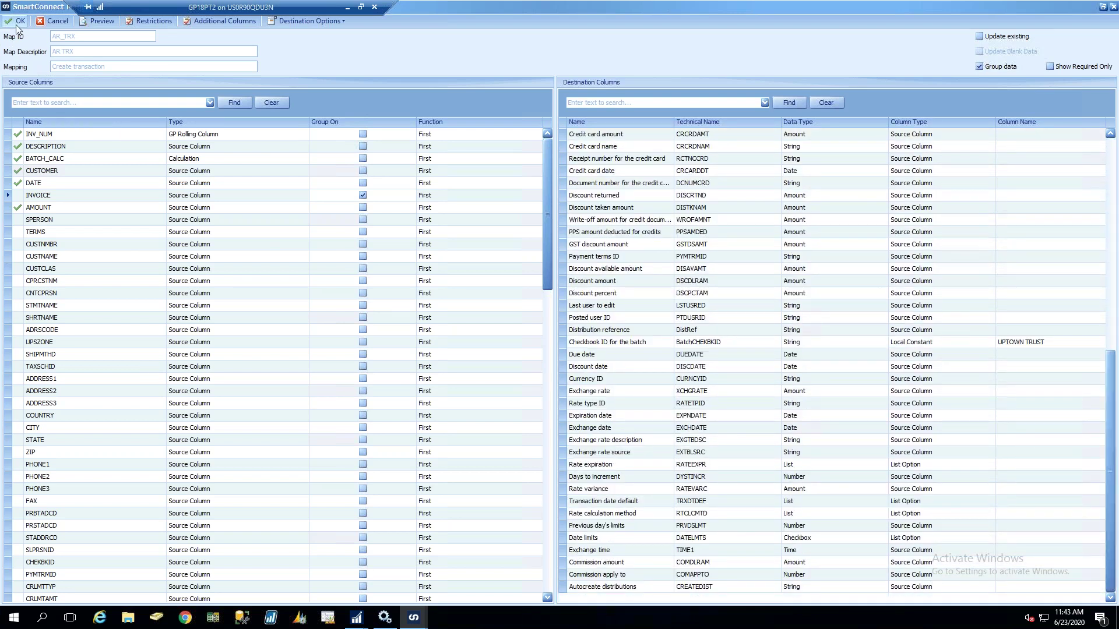
# Accept the column mapping and bring up the AR_TRX map's Tasks list
pyautogui.click(16, 22)
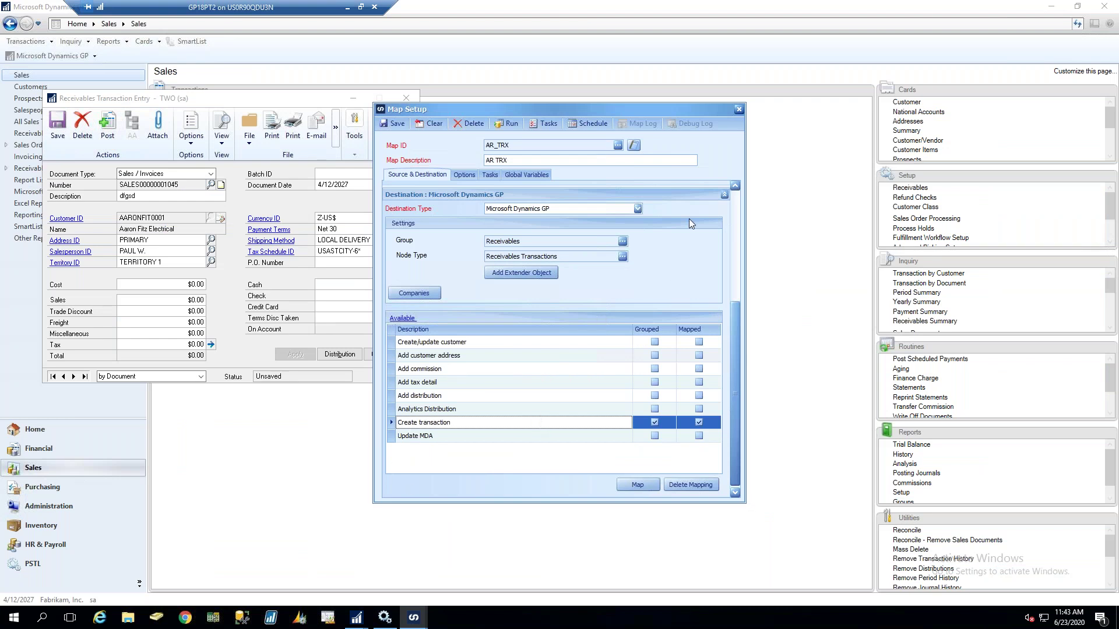
pyautogui.click(736, 196)
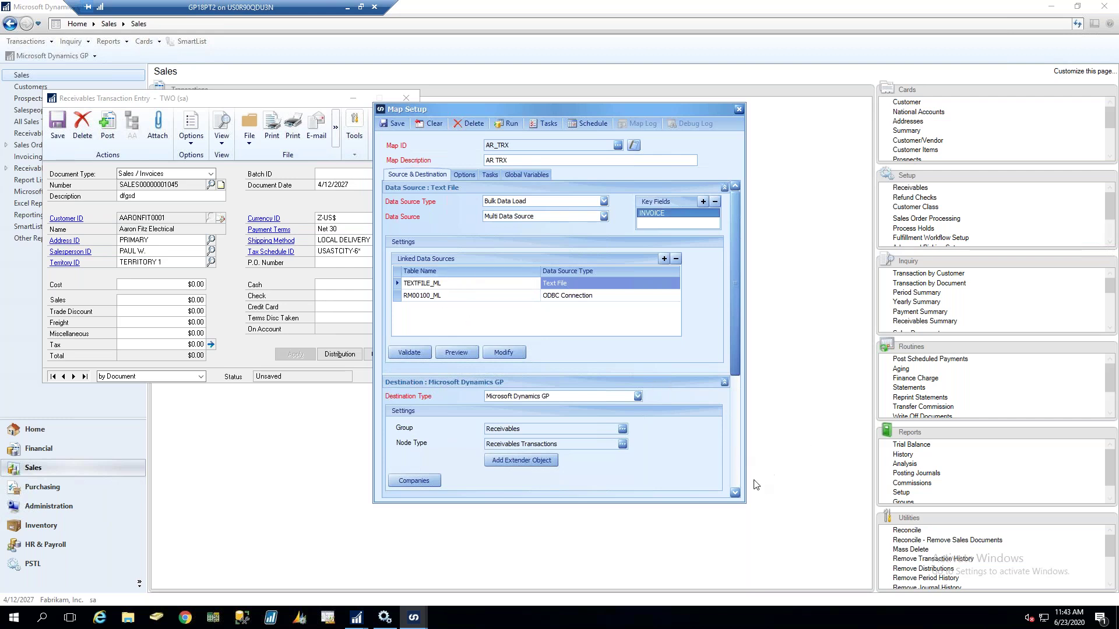
pyautogui.click(735, 474)
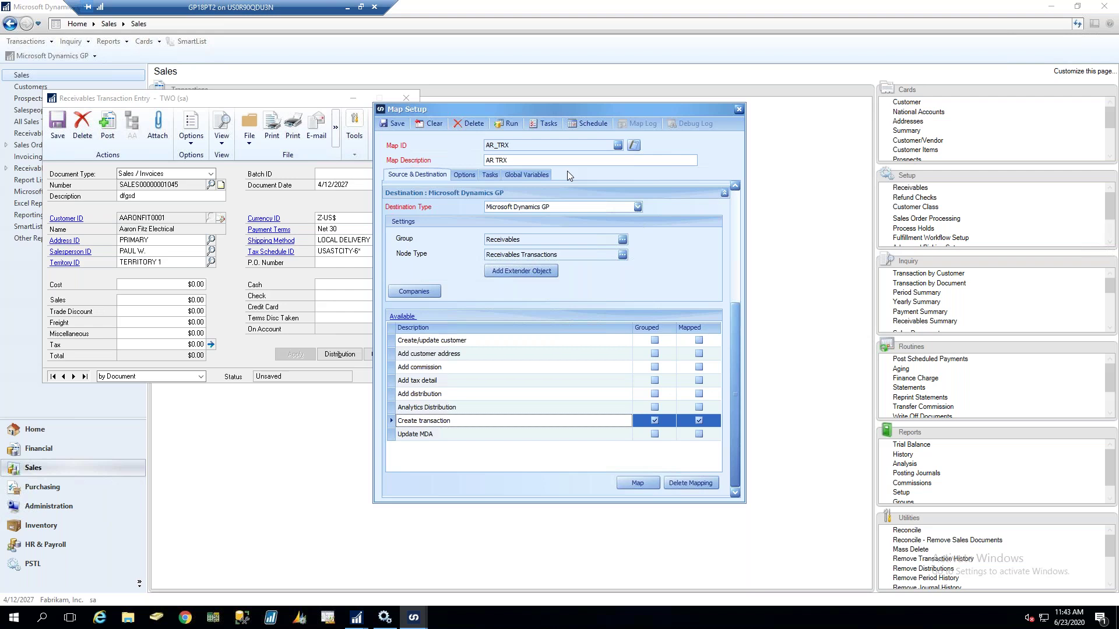
pyautogui.click(488, 176)
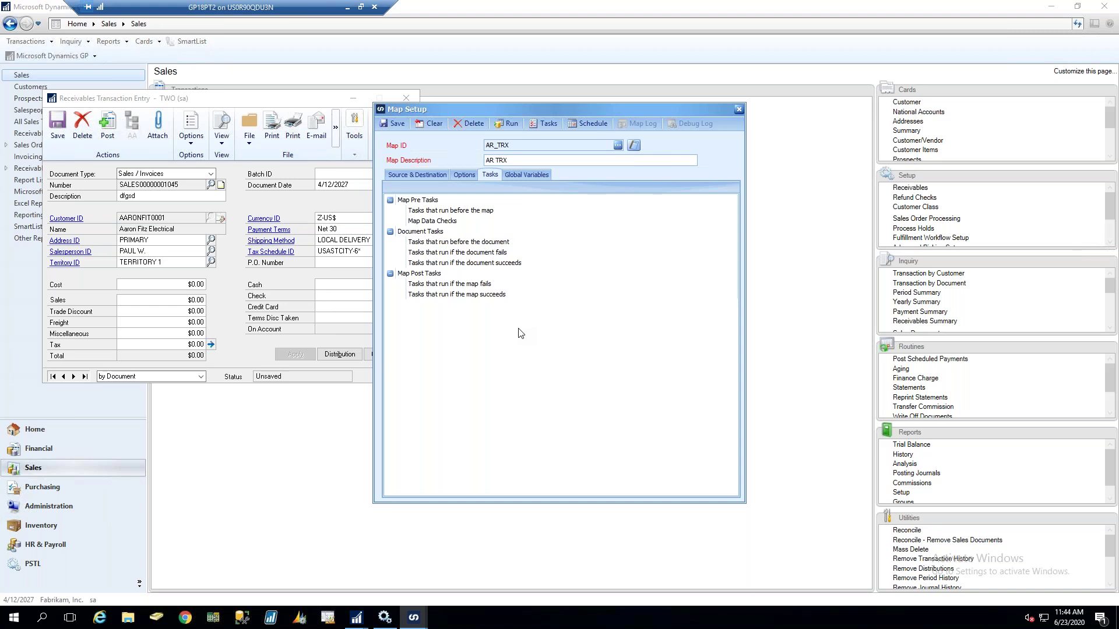
# Add a Move File task named MOVEFILE under tasks that run if the map succeeds
pyautogui.rightClick(454, 294)
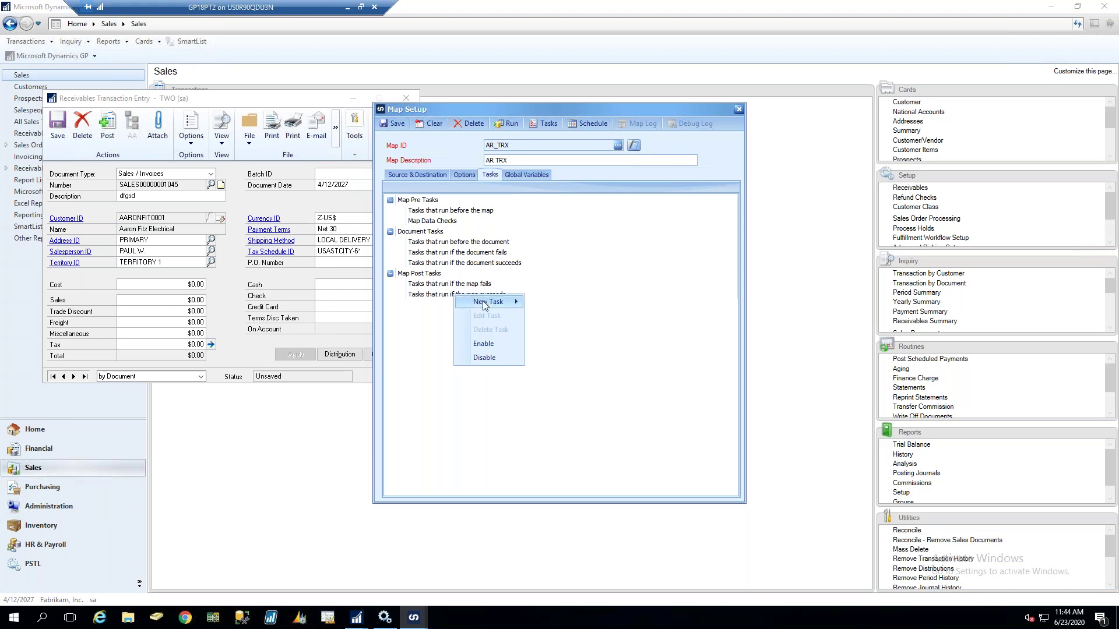
pyautogui.moveTo(483, 304)
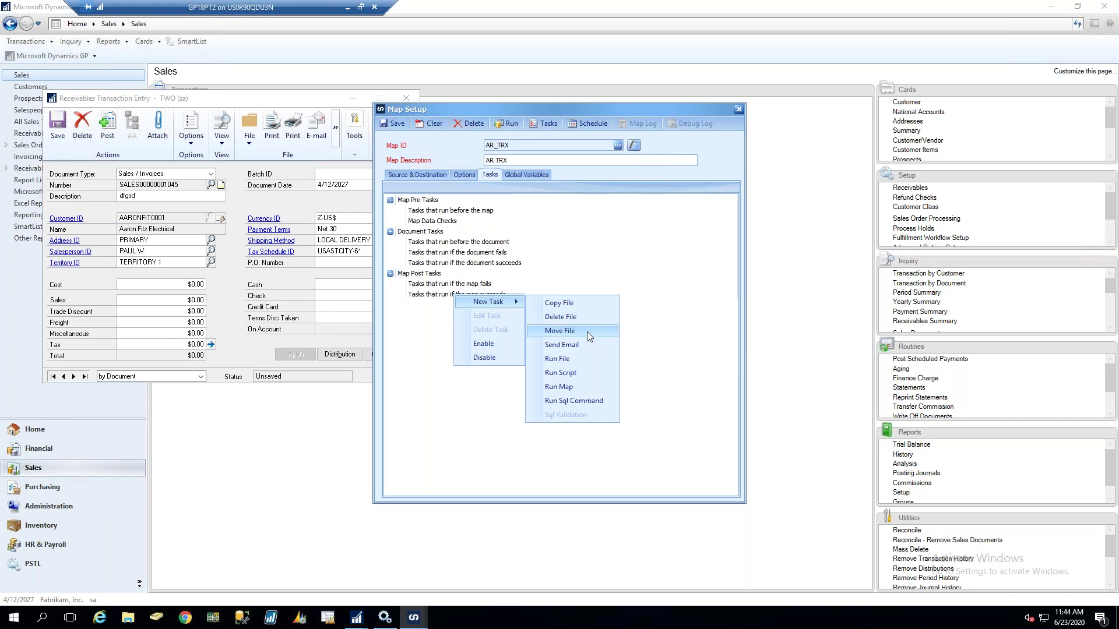
pyautogui.click(586, 331)
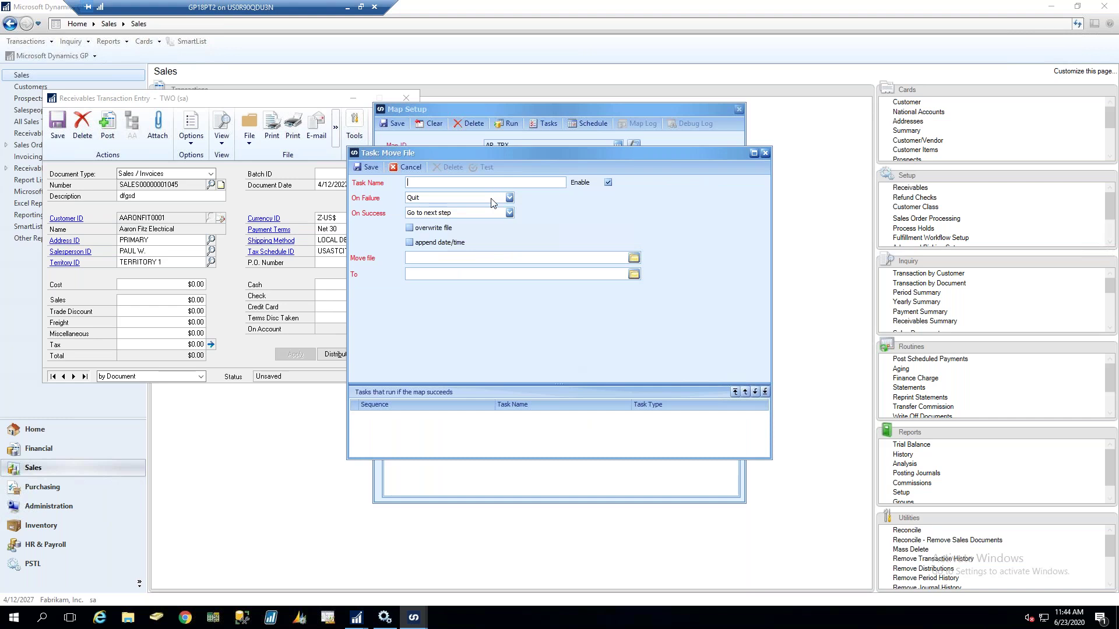
pyautogui.write('MOVEFILE')
pyautogui.press('Tab')
# Append date/time and set AR INVOICE SAMPLE DATA.txt as the file to move
pyautogui.click(421, 243)
pyautogui.press('Tab')
pyautogui.click(634, 257)
pyautogui.doubleClick(496, 174)
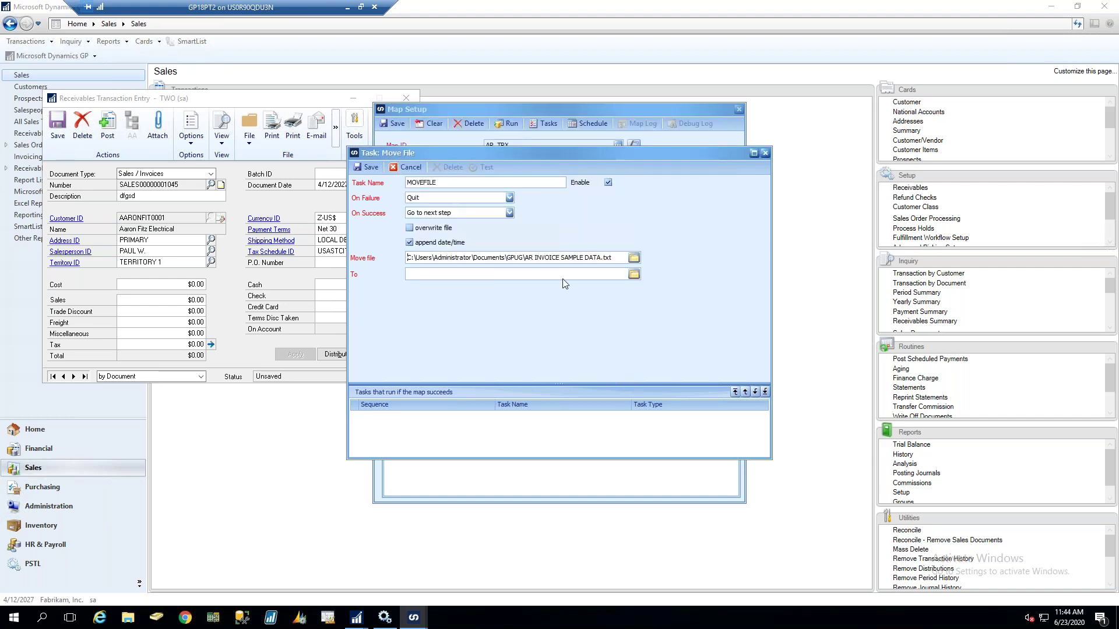
pyautogui.click(633, 273)
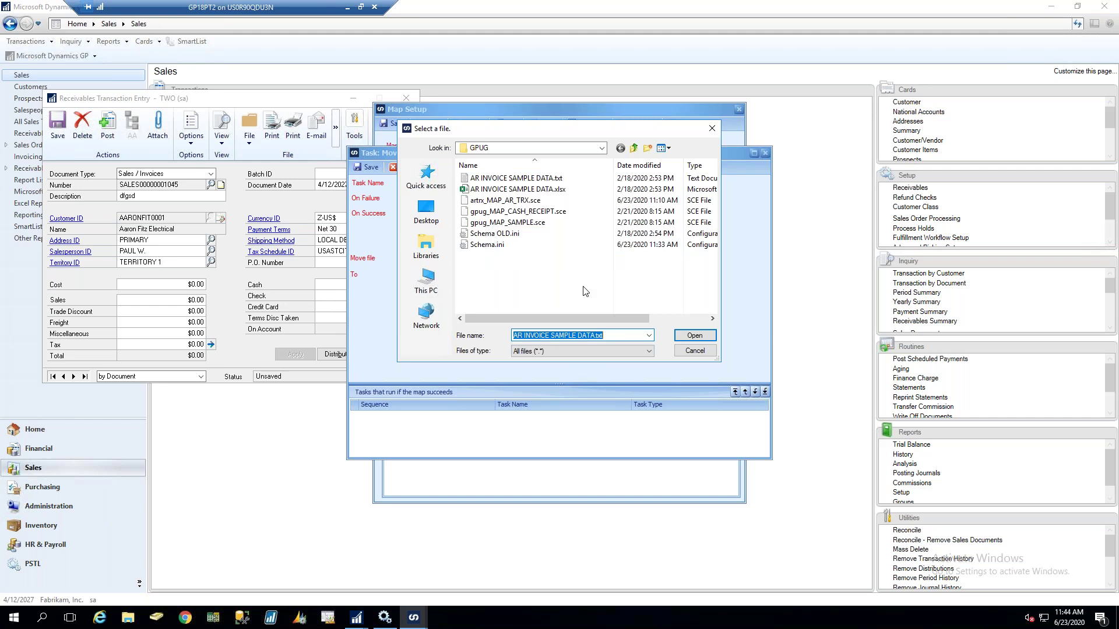
# Create an ARCHIVE folder inside GPUG and use it as the move destination
pyautogui.click(646, 148)
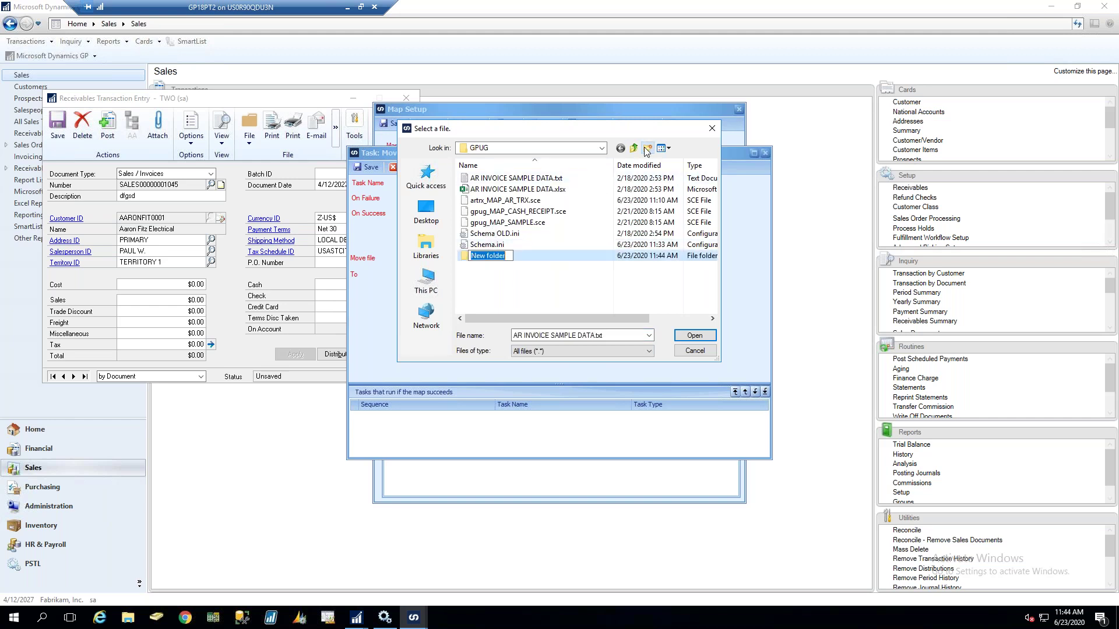
pyautogui.write('ARCHIVE')
pyautogui.press('Return')
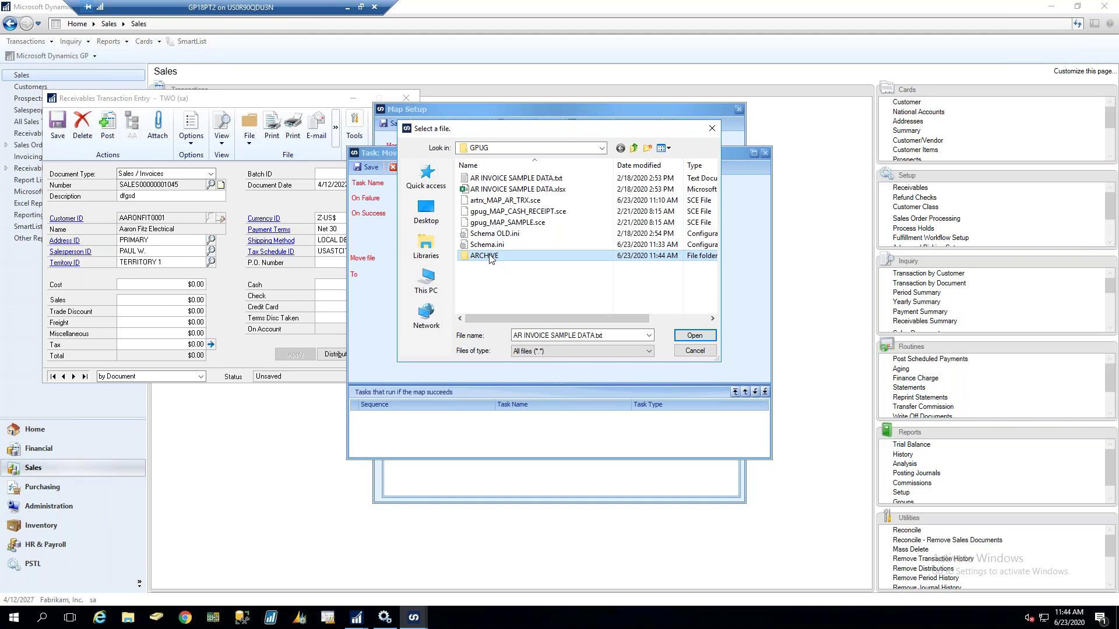
pyautogui.doubleClick(489, 256)
pyautogui.click(680, 337)
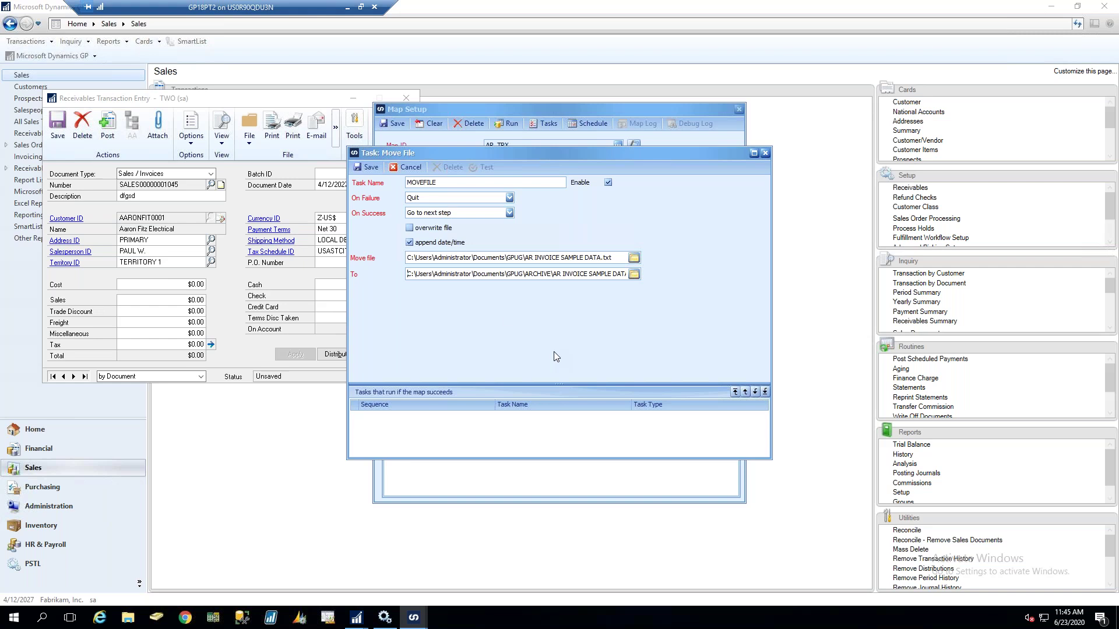
# Save the MOVEFILE task and select the 'Tasks that run if the map fails' group
pyautogui.click(369, 168)
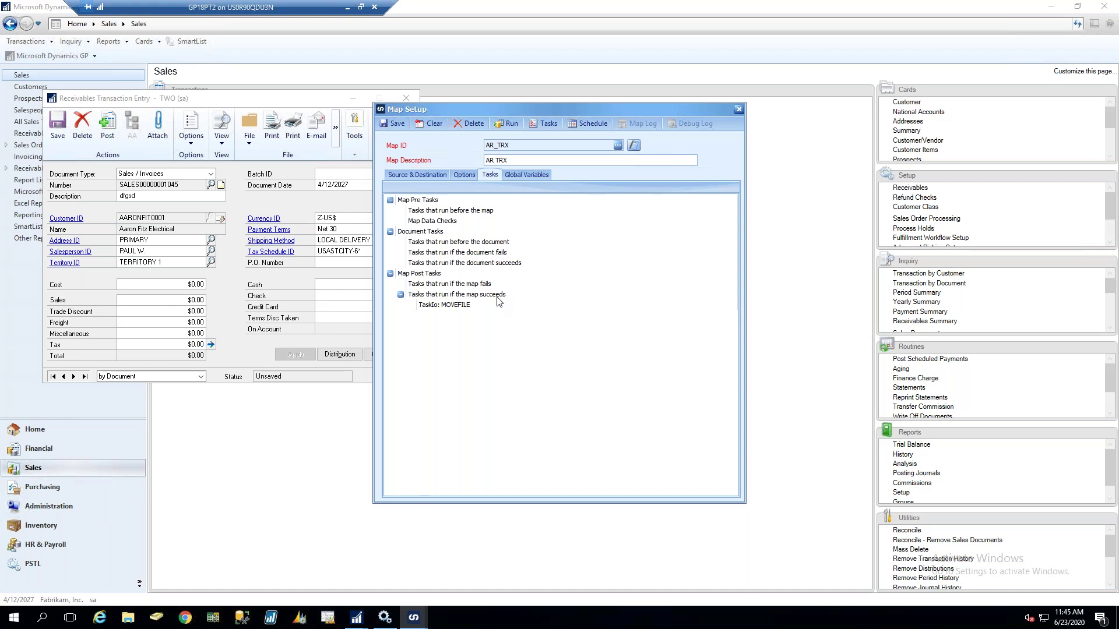
pyautogui.click(488, 285)
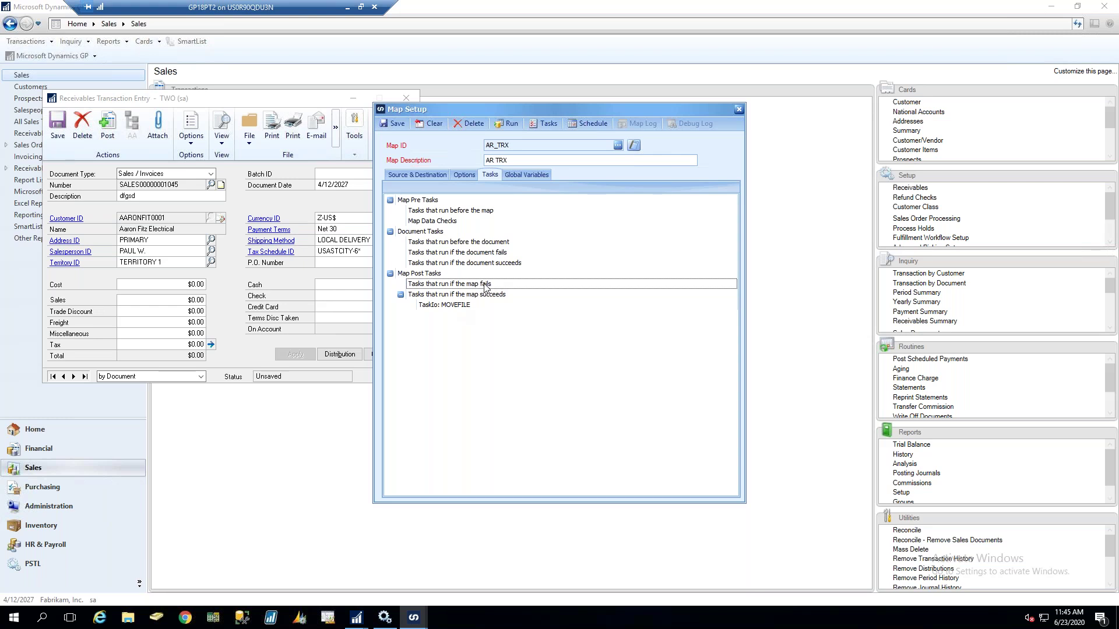
pyautogui.click(450, 311)
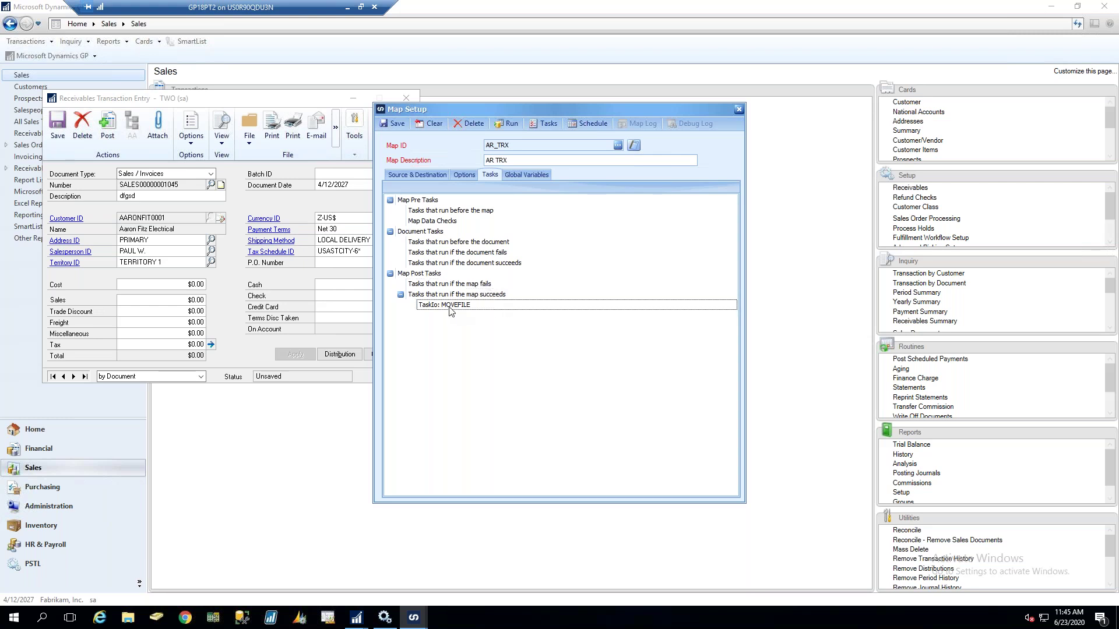
pyautogui.click(453, 286)
pyautogui.click(464, 309)
pyautogui.click(458, 290)
pyautogui.rightClick(450, 288)
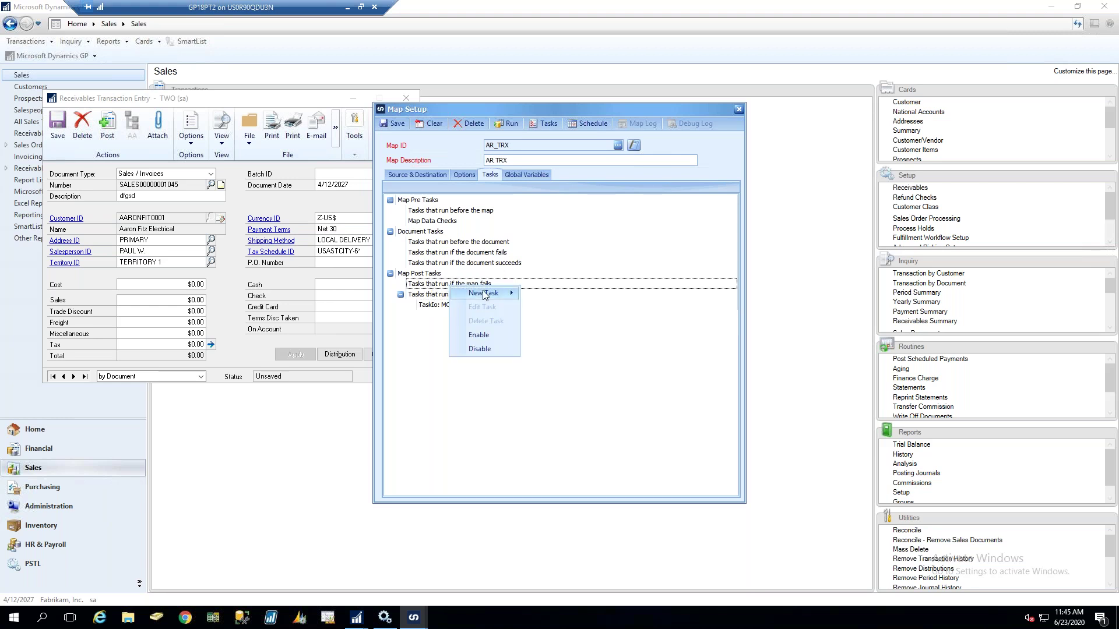
pyautogui.moveTo(483, 293)
pyautogui.click(574, 335)
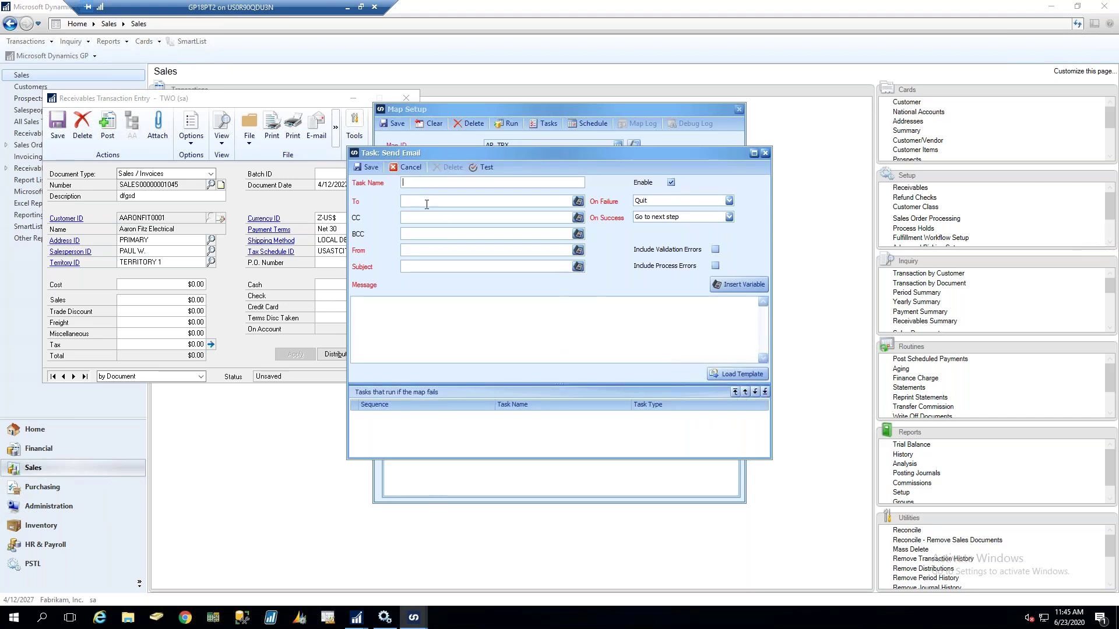
pyautogui.write('S')
pyautogui.press('BackSpace')
pyautogui.click(715, 250)
pyautogui.click(715, 266)
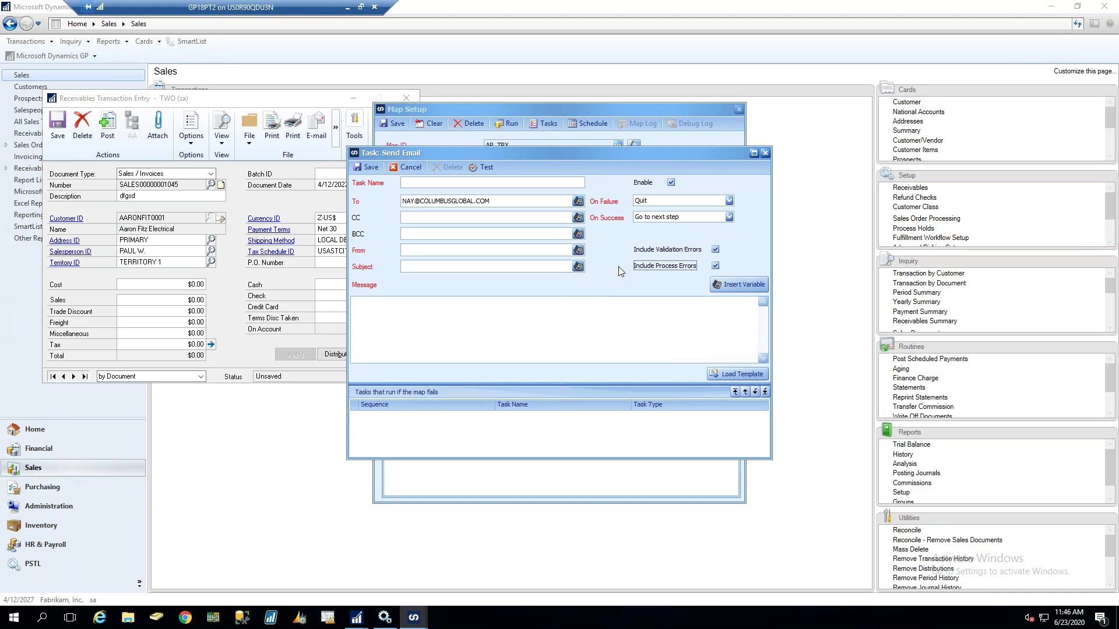
pyautogui.click(408, 169)
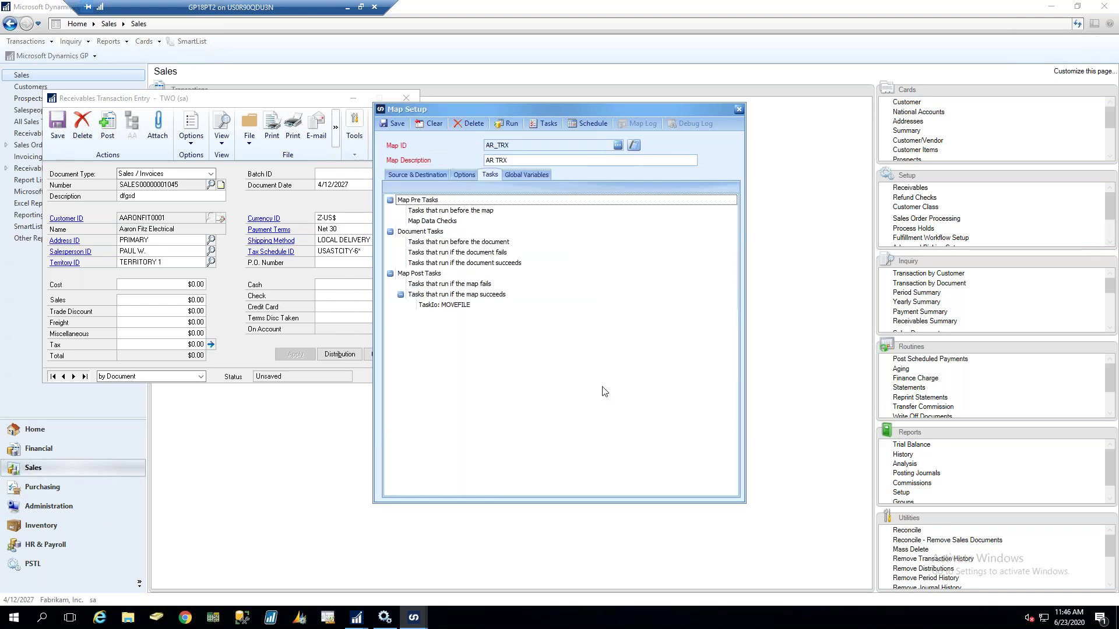
# Run the AR_TRX map from the Source & Destination tab and confirm the run
pyautogui.click(419, 173)
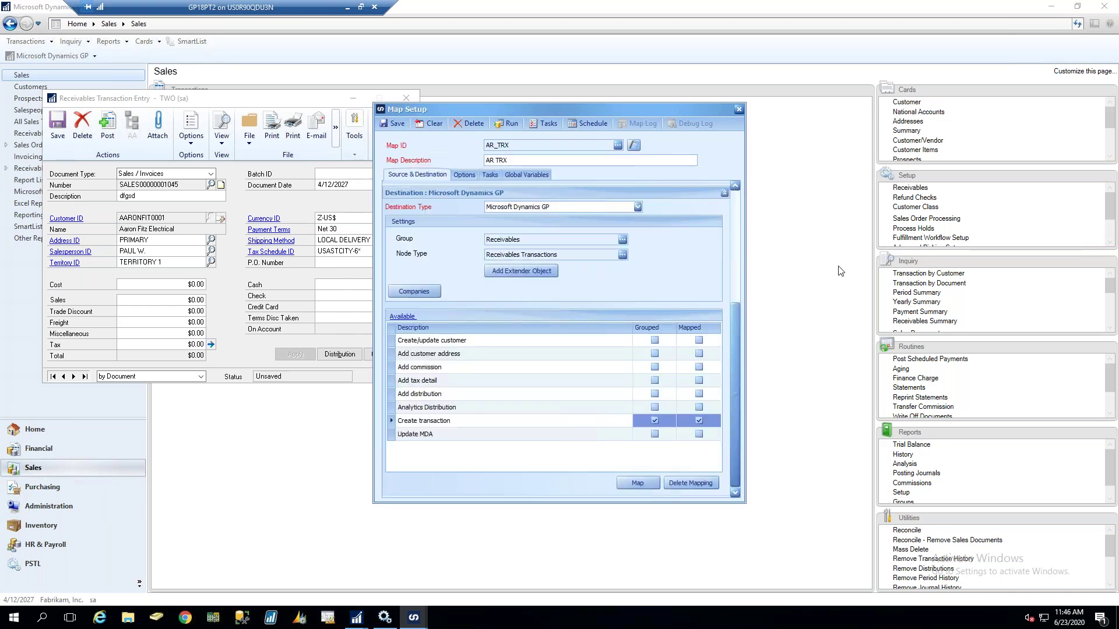
pyautogui.click(503, 122)
pyautogui.click(539, 324)
# Close Receivables Transaction Entry, answering the save prompt, and return to SmartConnect's Map Setup
pyautogui.click(229, 271)
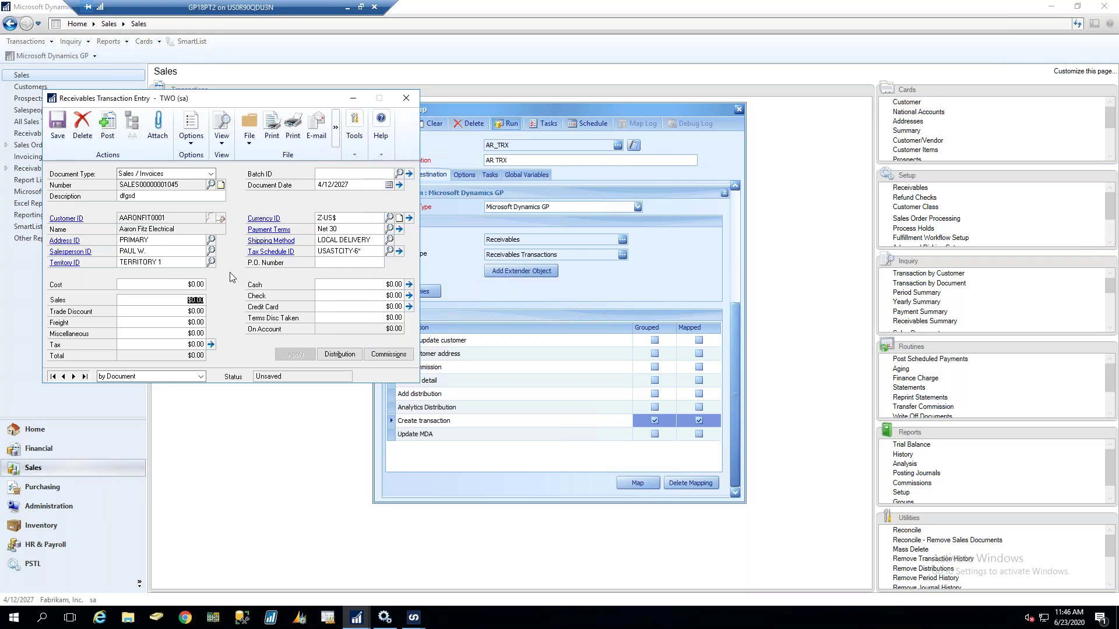
pyautogui.click(406, 98)
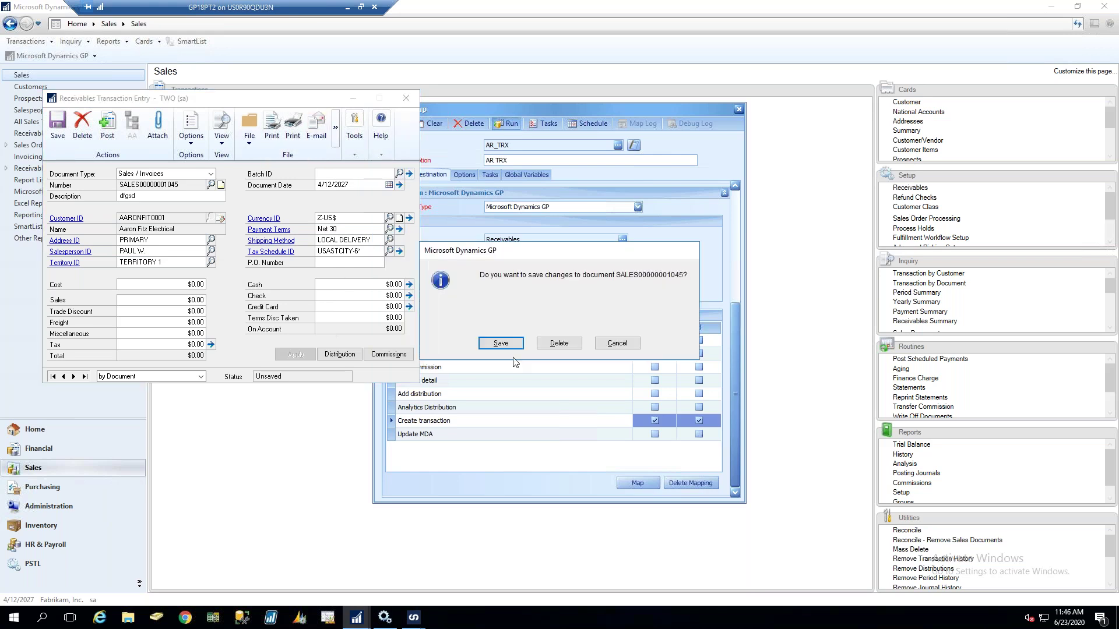
pyautogui.click(558, 343)
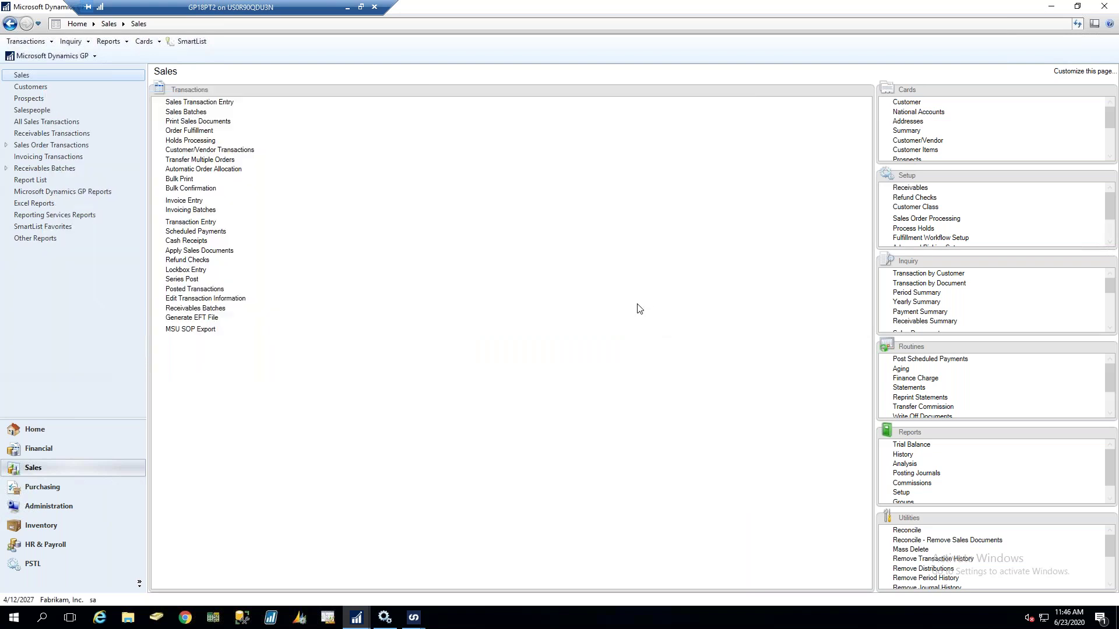
pyautogui.click(414, 619)
pyautogui.click(483, 576)
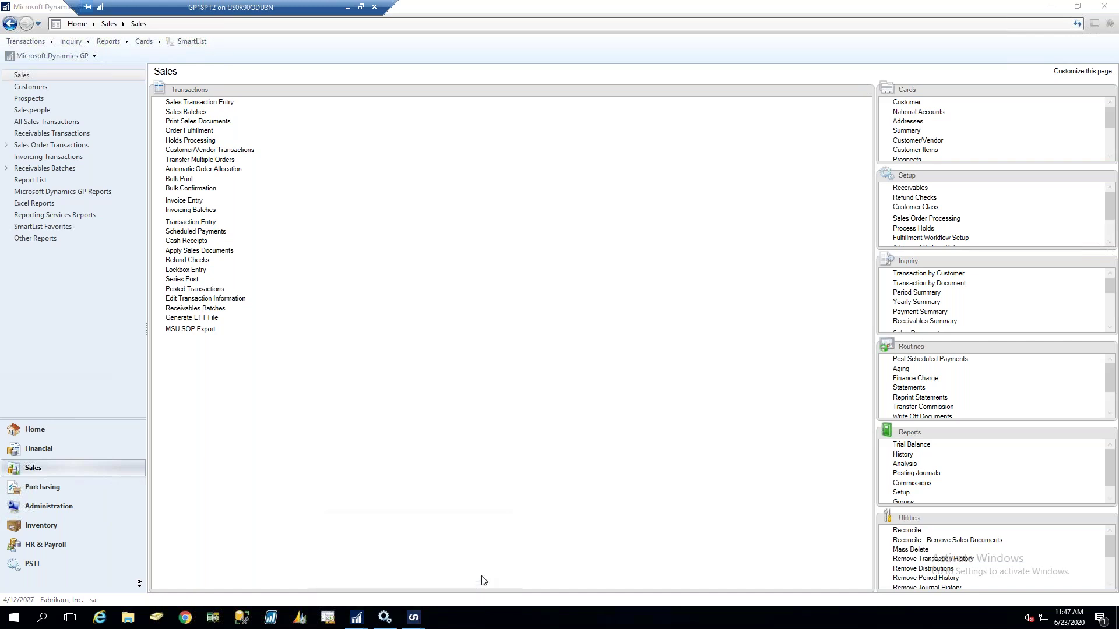
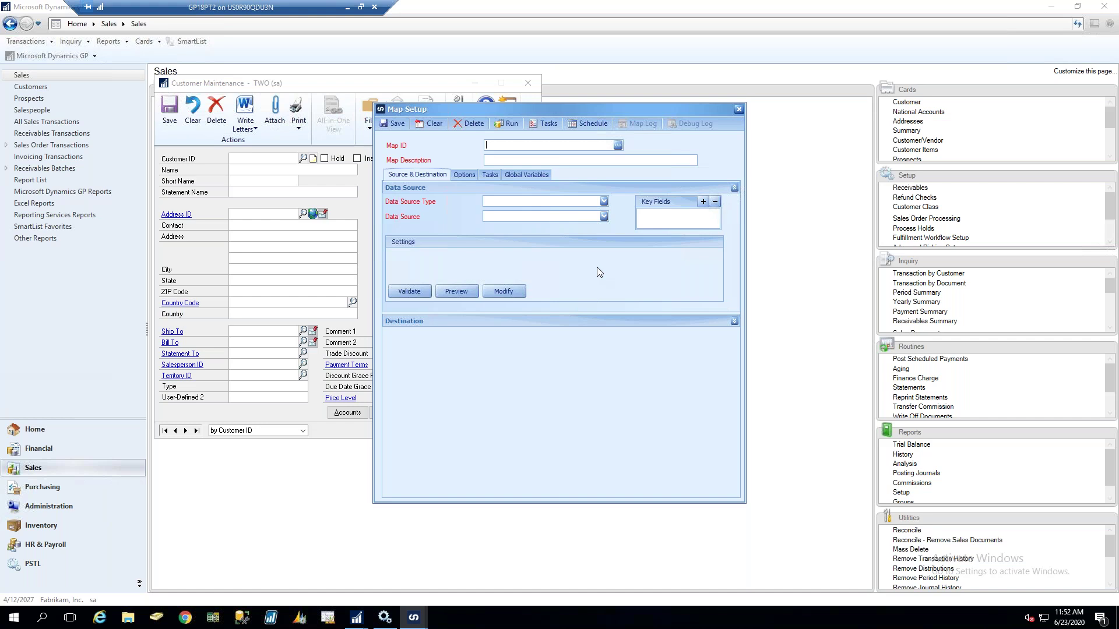
# Close the blank Map Setup form in Dynamics GP and bring up SmartConnect's map list
pyautogui.click(739, 110)
pyautogui.click(413, 617)
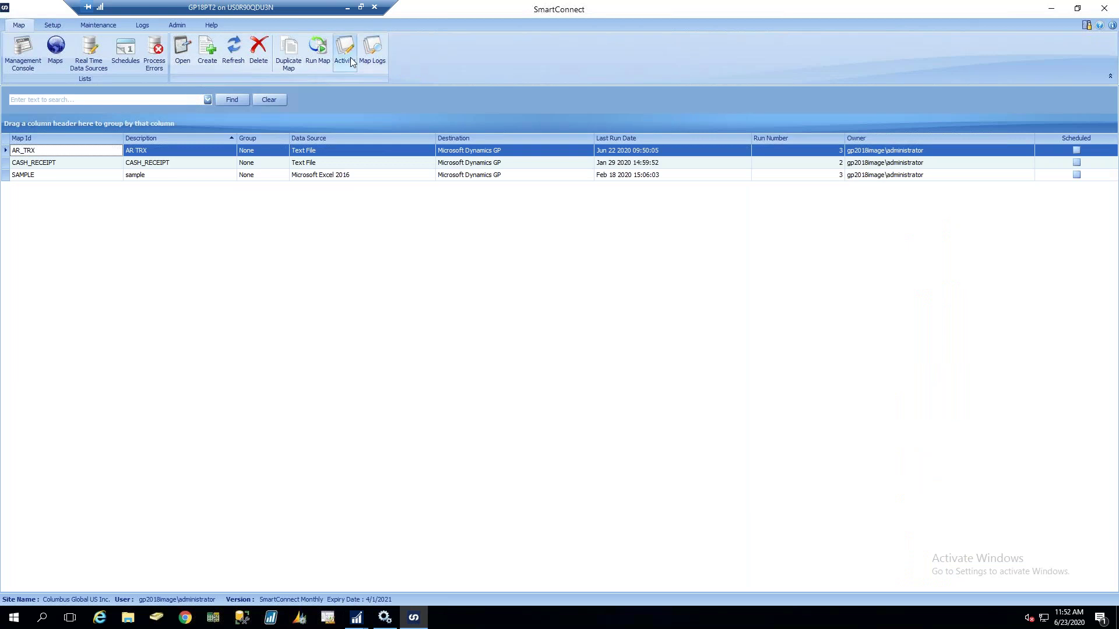
# Check map activity in SmartConnect, confirming no maps are locked, and close the list
pyautogui.click(351, 57)
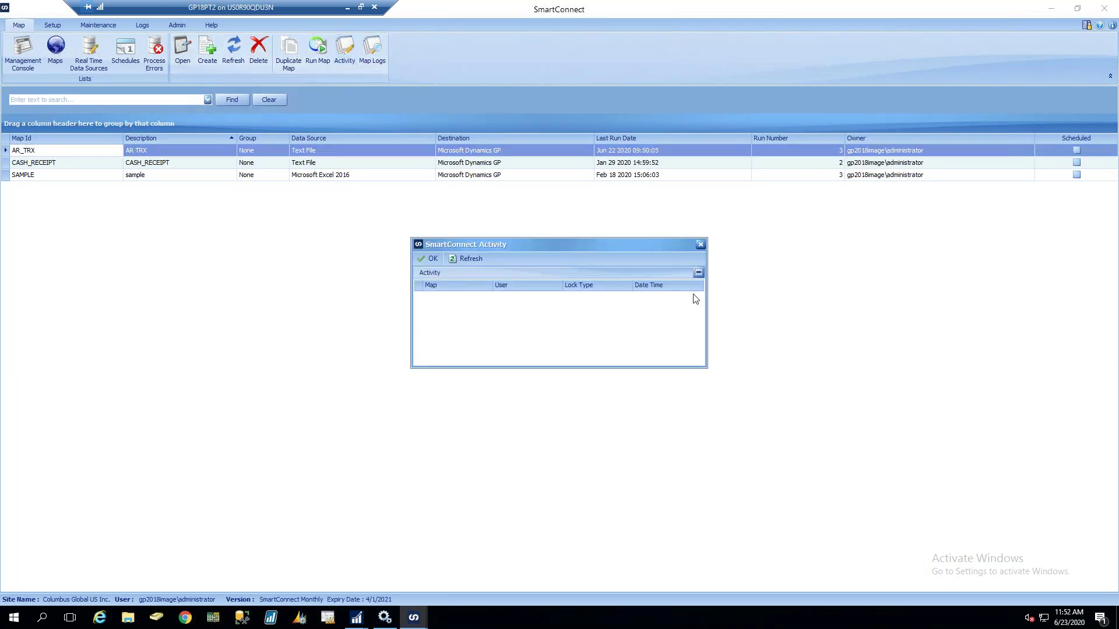
pyautogui.click(701, 246)
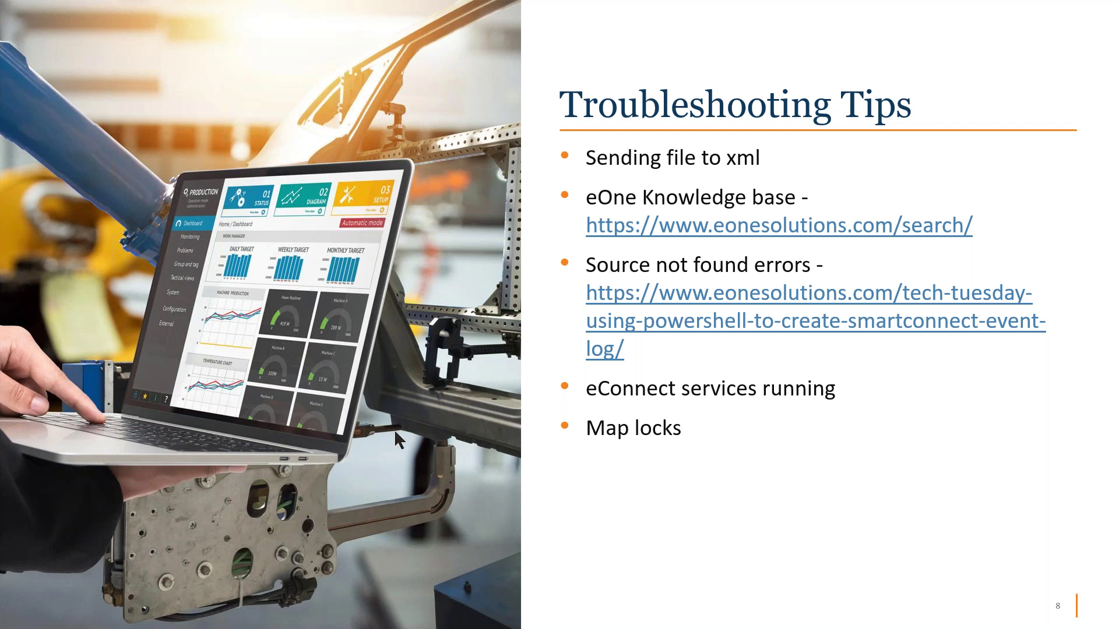
# Go back to the Additional Features slide, then advance to the Node Field Mapping slide
pyautogui.press('Left')
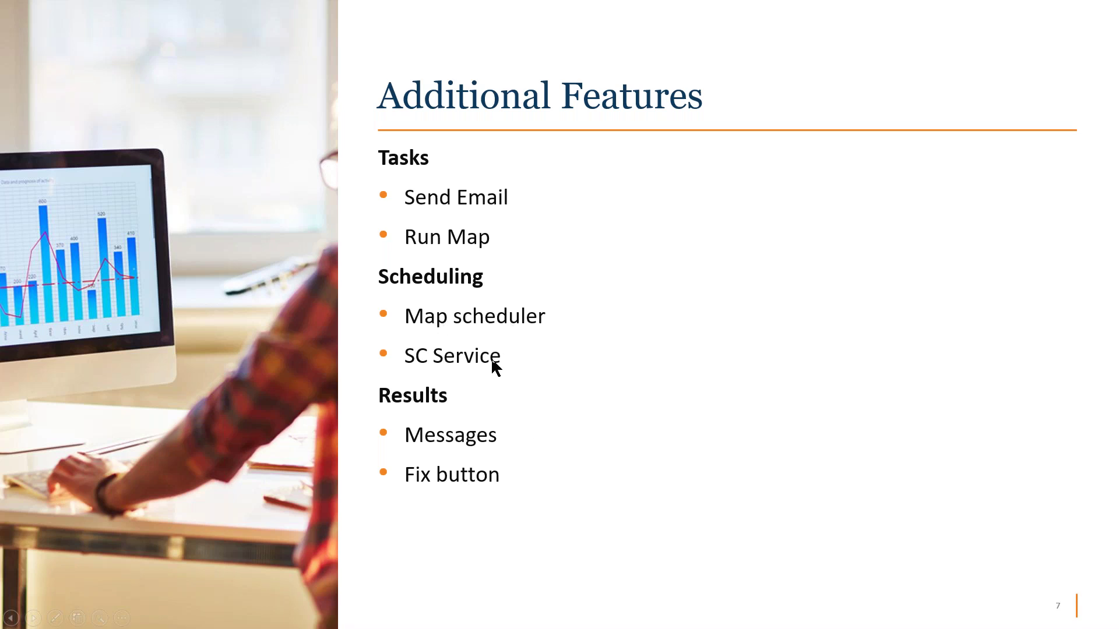
pyautogui.click(565, 384)
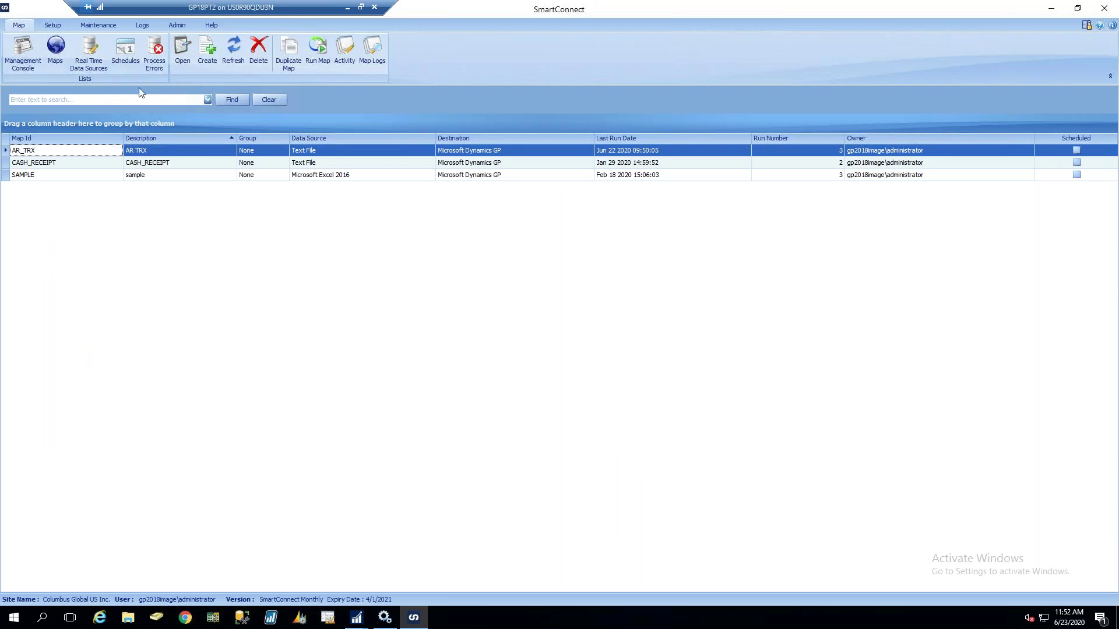
# Open the AR_TRX map, expand Destination, and open the Create transaction node's field mapping
pyautogui.click(180, 151)
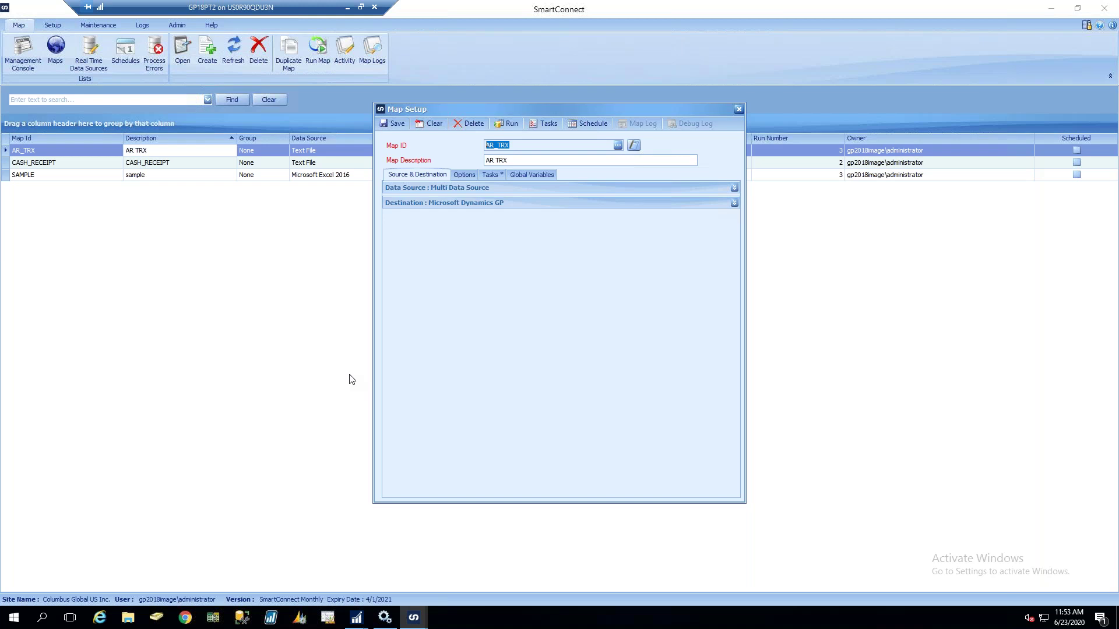
pyautogui.click(476, 204)
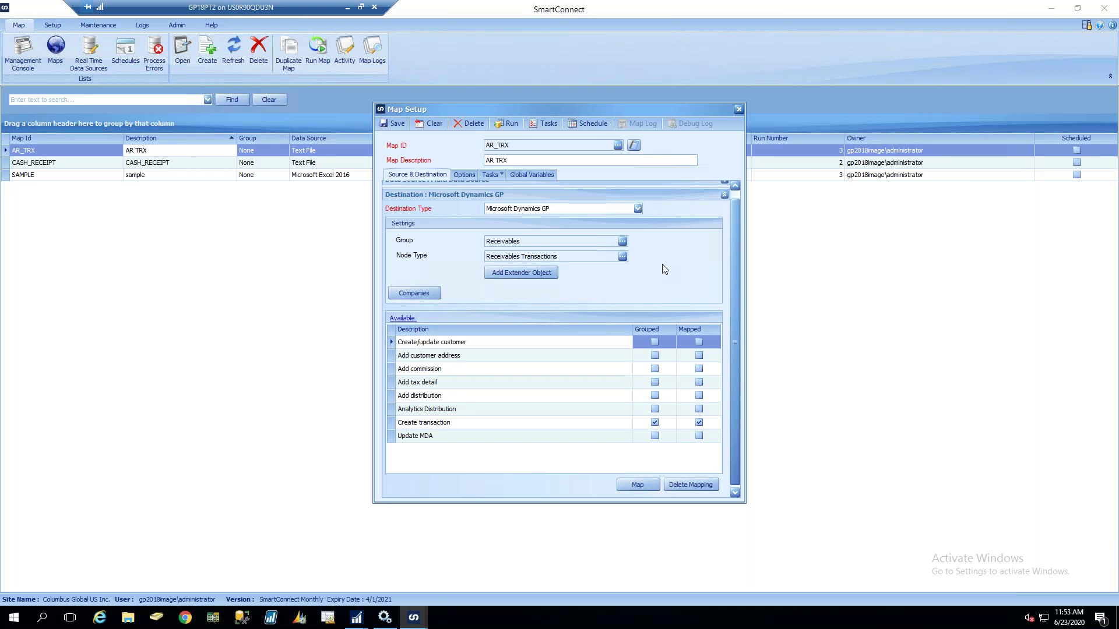
pyautogui.click(521, 429)
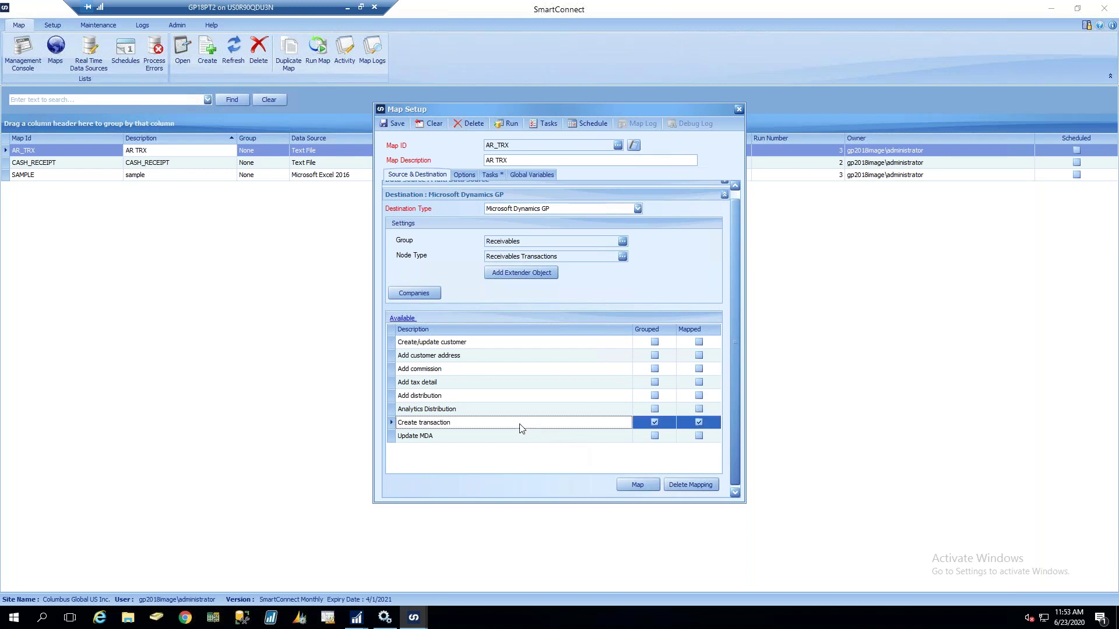
pyautogui.doubleClick(522, 429)
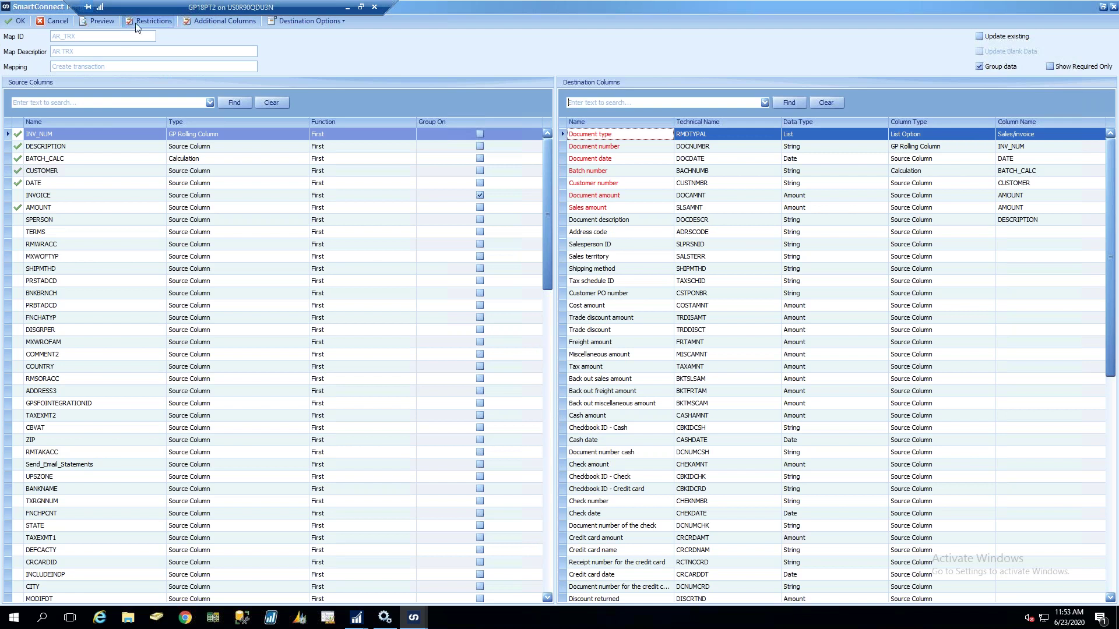
# Write a line restriction: IF _COMPANY ="TWO" THEN return true ELSE RETURN FALSE END IF
pyautogui.click(154, 20)
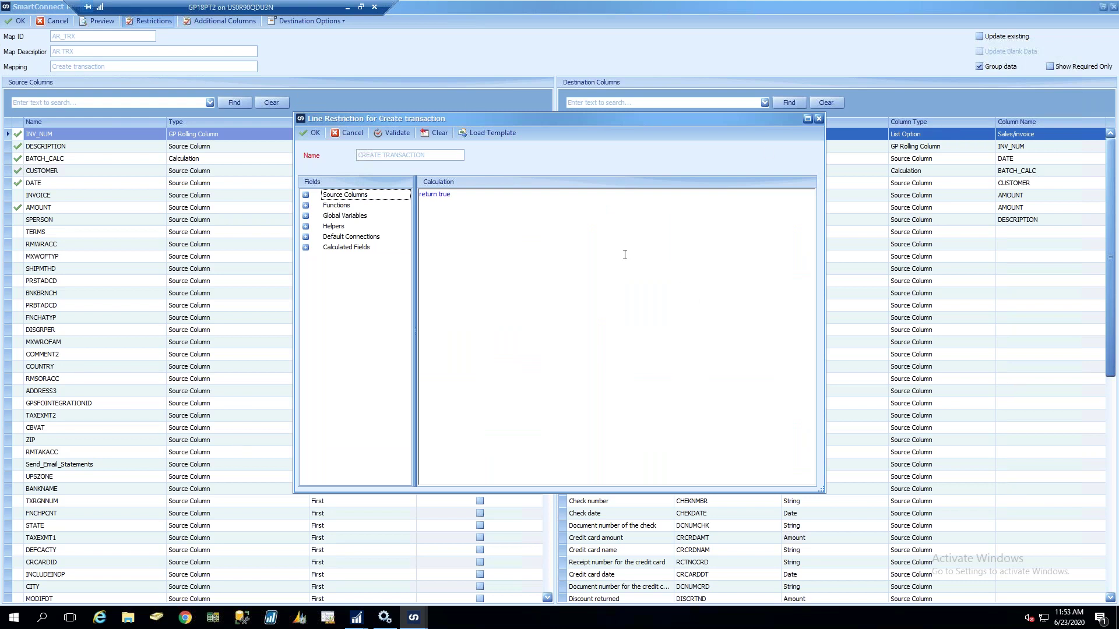
pyautogui.moveTo(470, 197); pyautogui.dragTo(384, 205)
pyautogui.press('Home')
pyautogui.press('Return')
pyautogui.write('IF')
pyautogui.write('_')
pyautogui.write('COMPNAY')
pyautogui.press('BackSpace')
pyautogui.press('BackSpace')
pyautogui.press('BackSpace')
pyautogui.write('ANY')
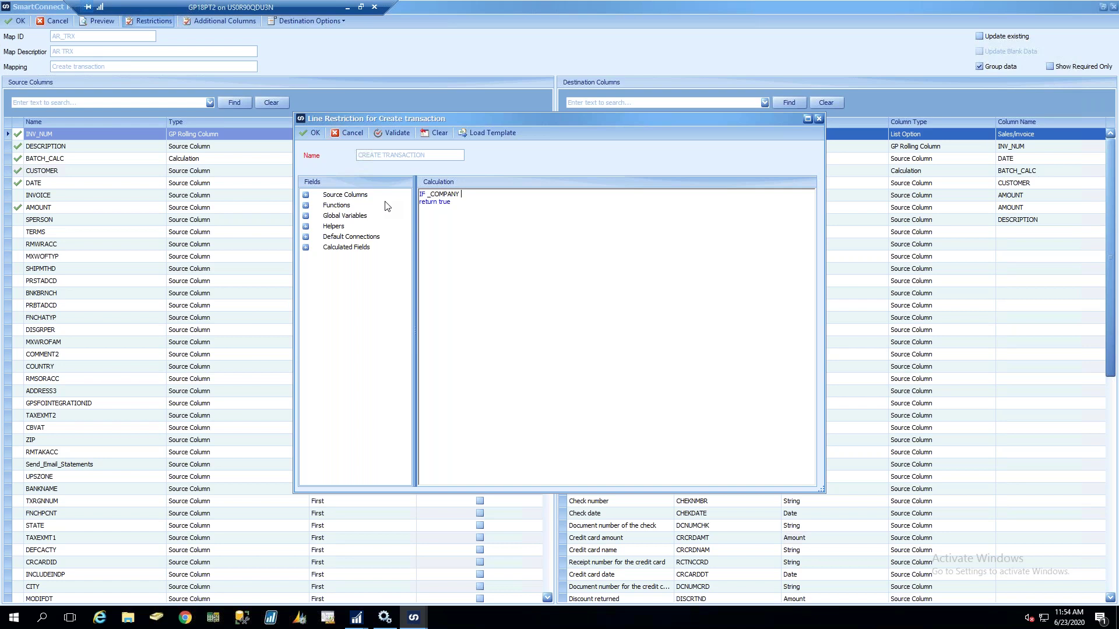
pyautogui.write(' =')
pyautogui.write('"TWO')
pyautogui.write('" THEN')
pyautogui.write('ELSE')
pyautogui.write('RETURN')
pyautogui.press('BackSpace')
pyautogui.press('BackSpace')
pyautogui.press('BackSpace')
pyautogui.write('URN FALSE')
pyautogui.press('Return')
pyautogui.write('END IF')
# Validate the script, then remove the added lines so it reads only 'return true' and accept
pyautogui.click(391, 133)
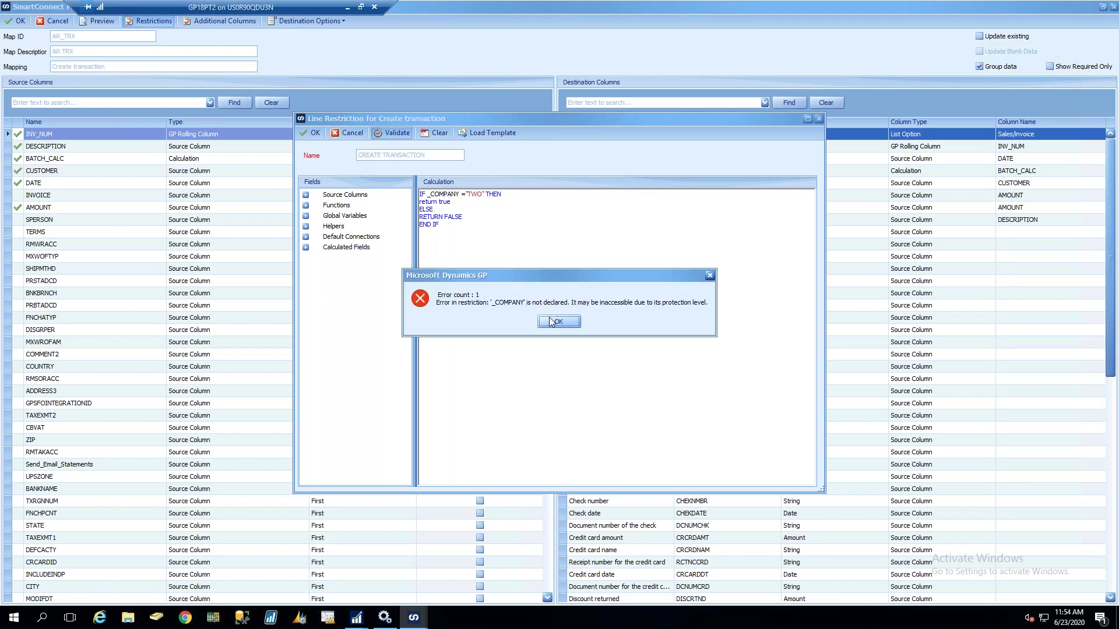
pyautogui.click(554, 322)
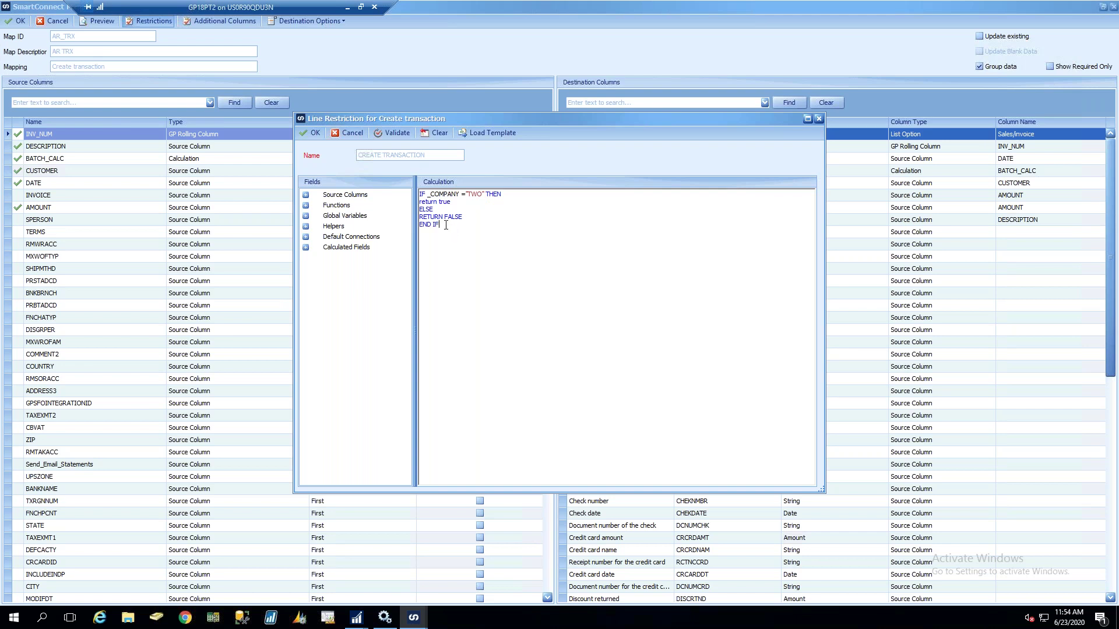
pyautogui.moveTo(445, 225); pyautogui.dragTo(419, 210)
pyautogui.press('BackSpace')
pyautogui.moveTo(505, 193); pyautogui.dragTo(420, 193)
pyautogui.press('BackSpace')
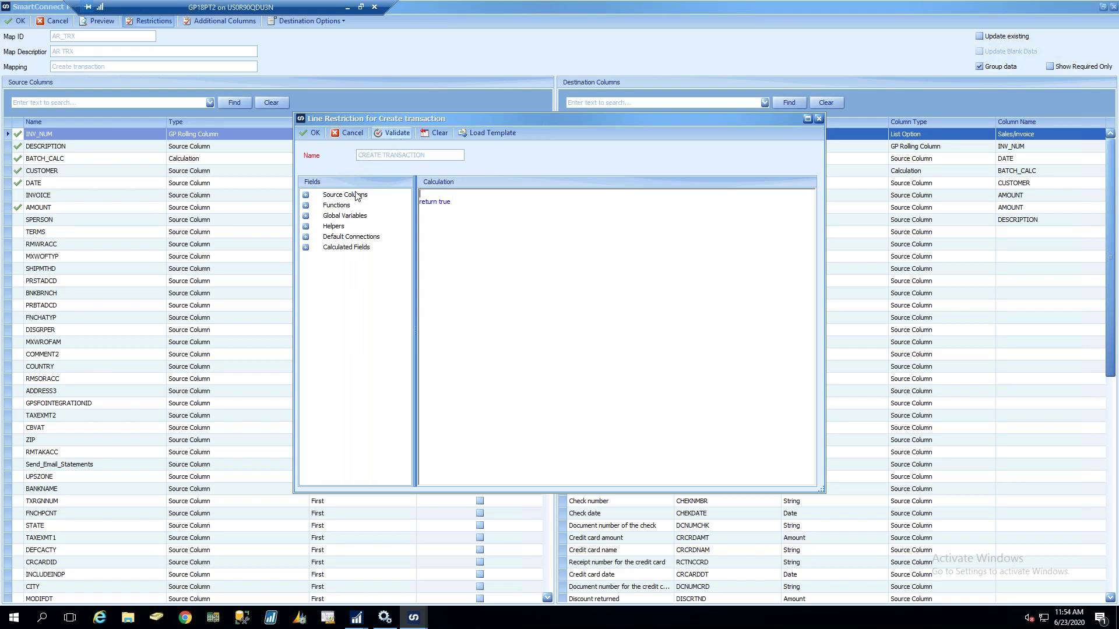
pyautogui.press('Delete')
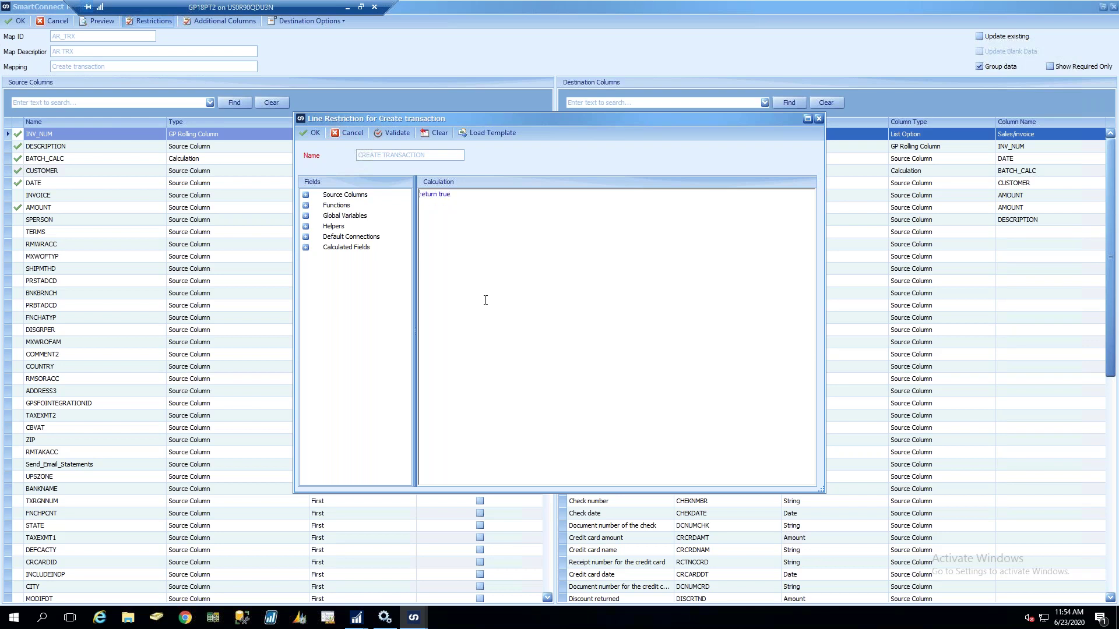
pyautogui.click(311, 134)
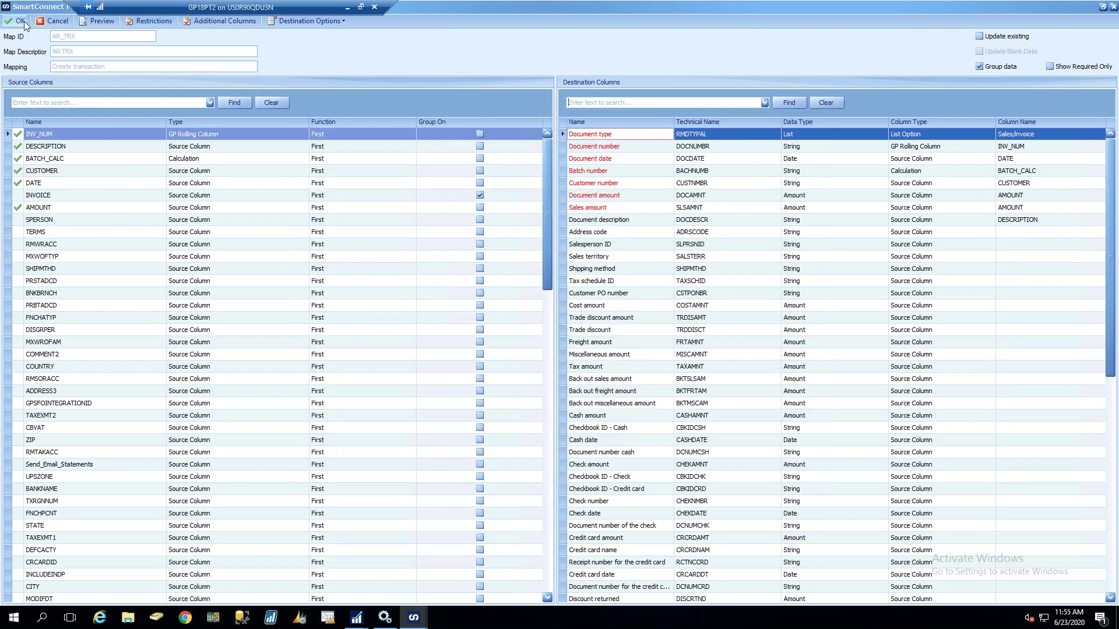
# Accept the mapping, then show AR_TRX's Multi Data Source joining RM00100_ML and TEXTFILE_ML on INVOICE
pyautogui.click(14, 20)
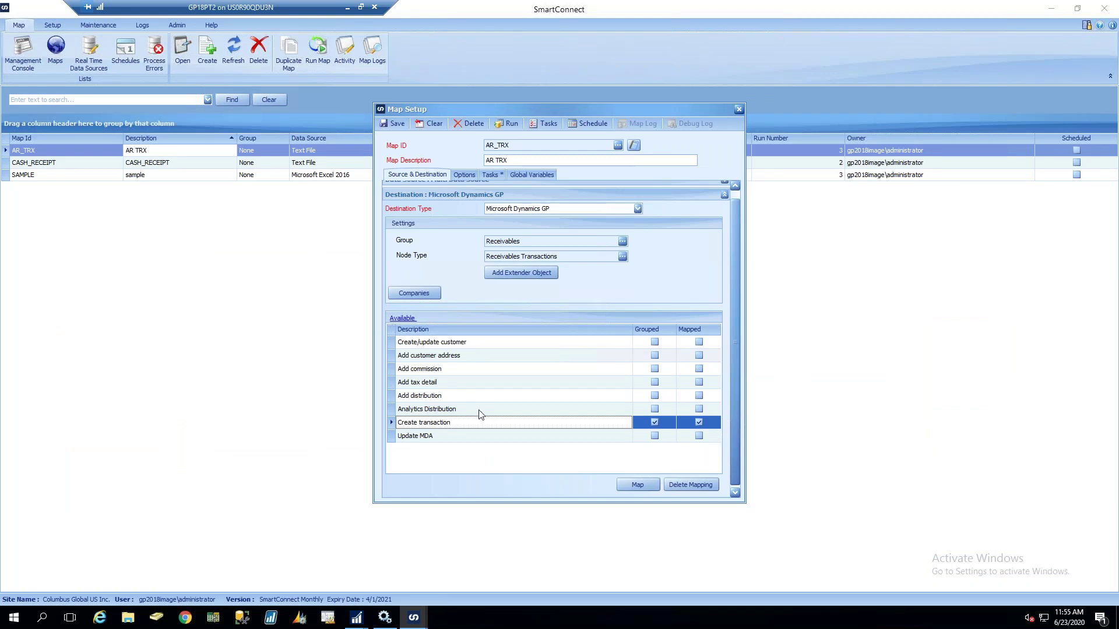
pyautogui.click(441, 194)
pyautogui.click(439, 188)
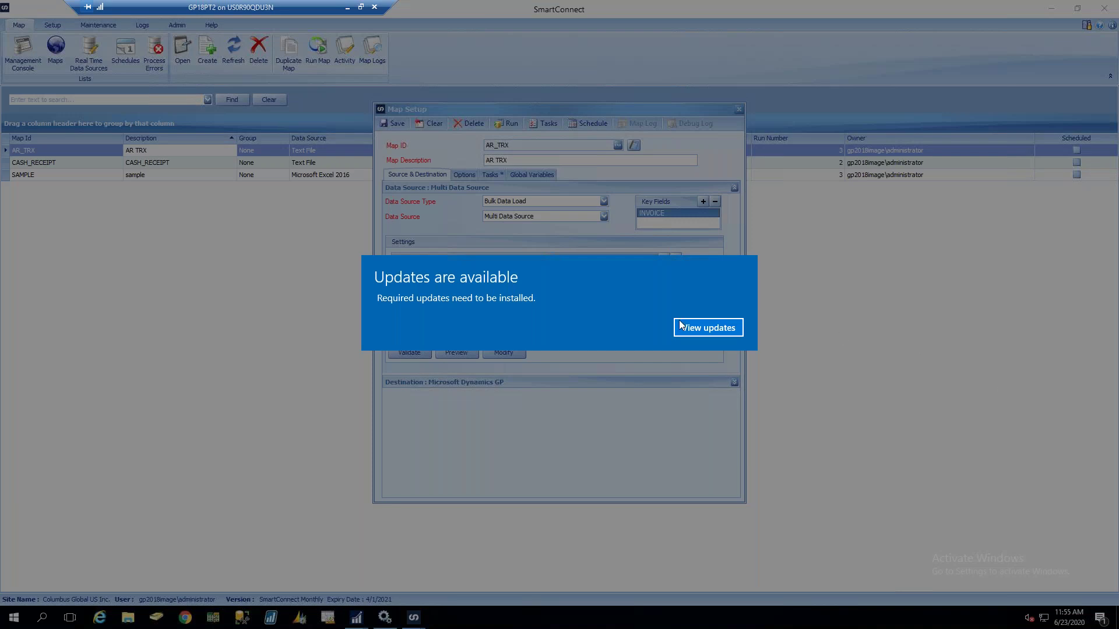
# Glance at the pending Windows updates, then dismiss Settings to return to SmartConnect
pyautogui.click(691, 327)
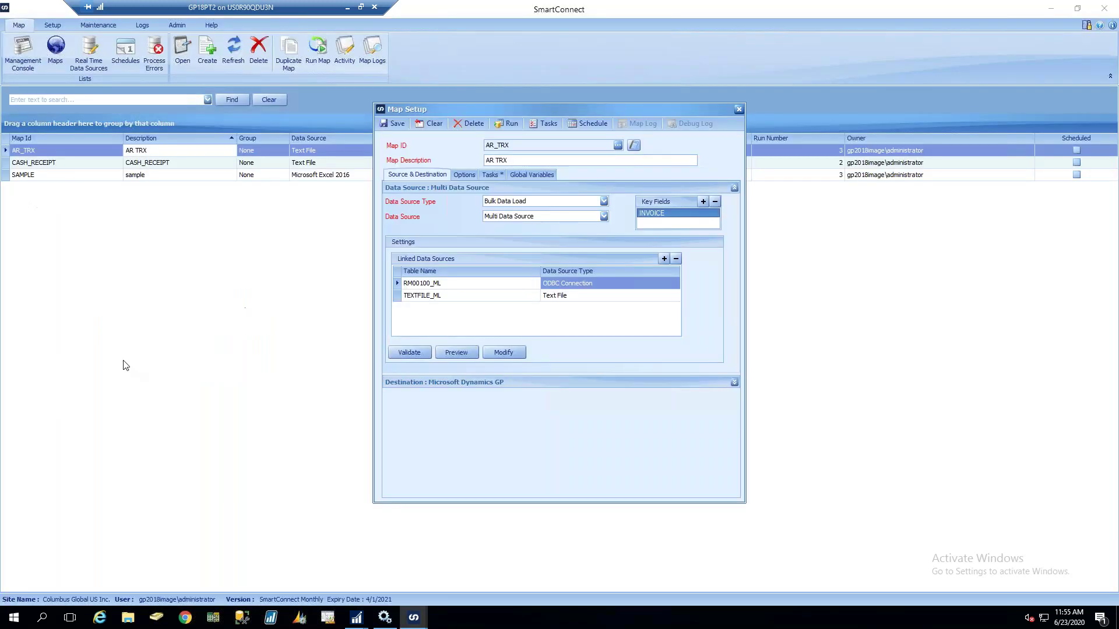
pyautogui.press('Escape')
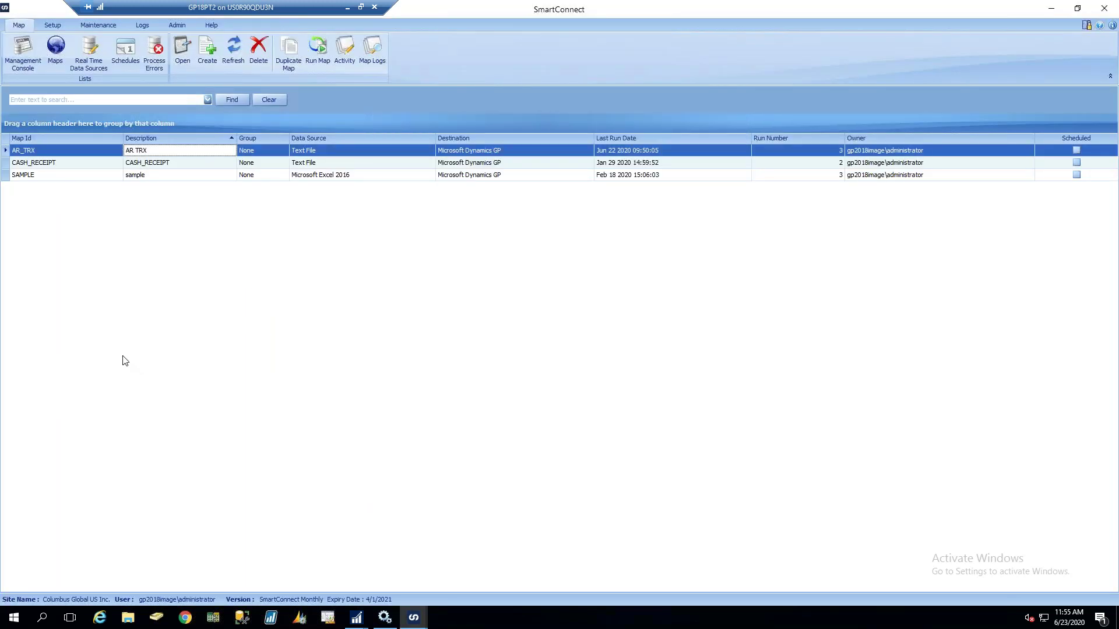